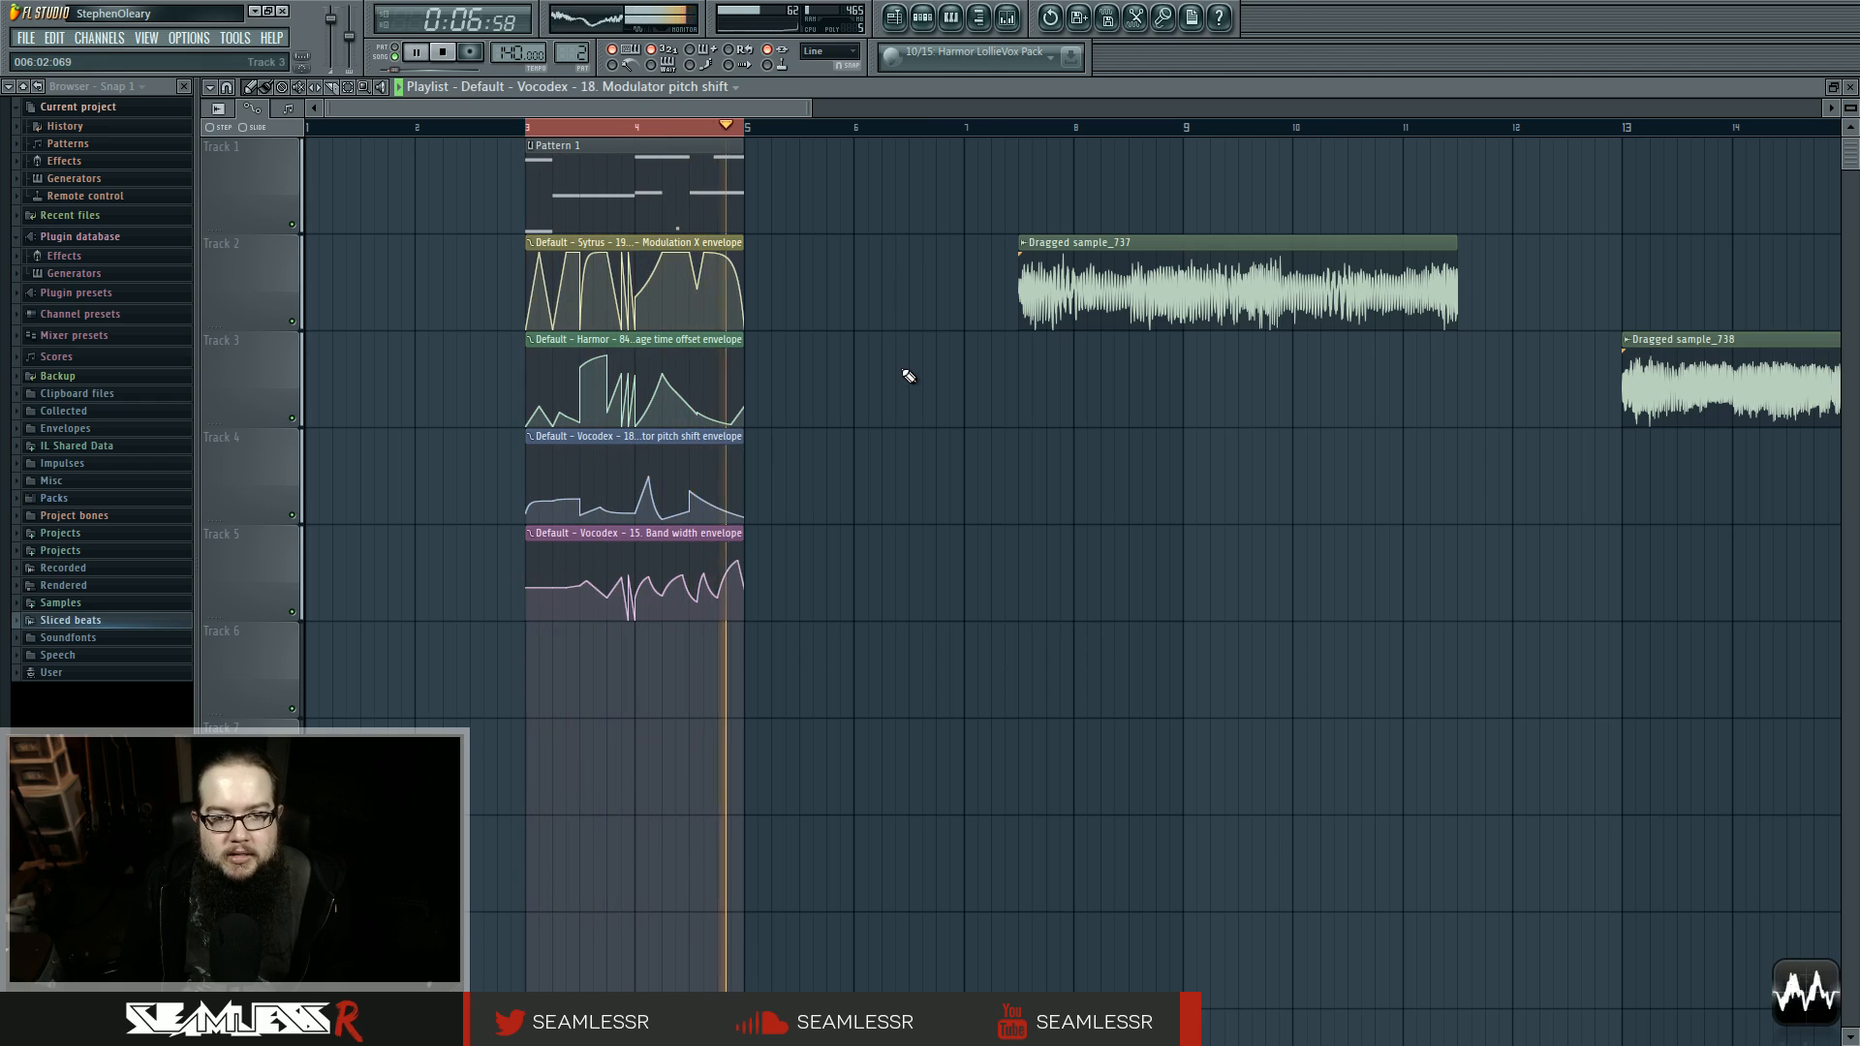
Step: Stop playback and open the Patcher channel's node map, moving its window clear over the playlist
key("space")
left_click(896, 19)
left_click(898, 19)
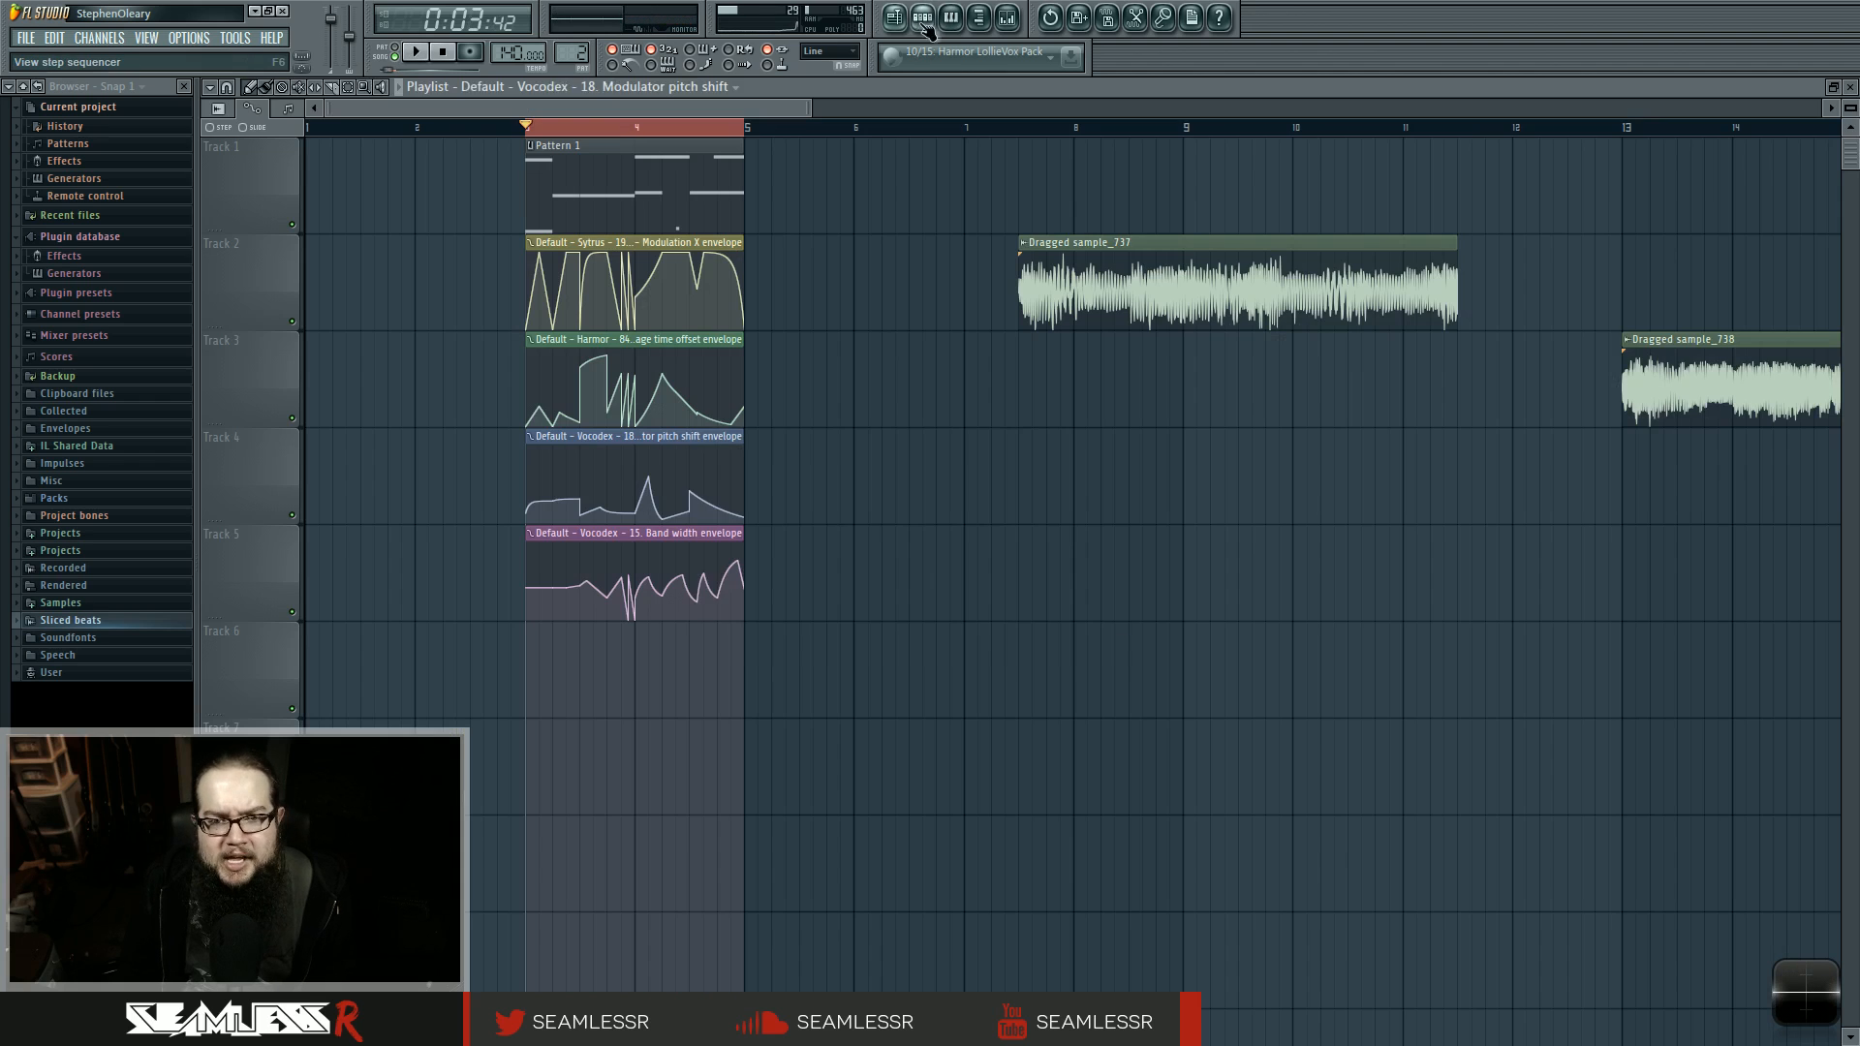
left_click(922, 21)
left_click(796, 545)
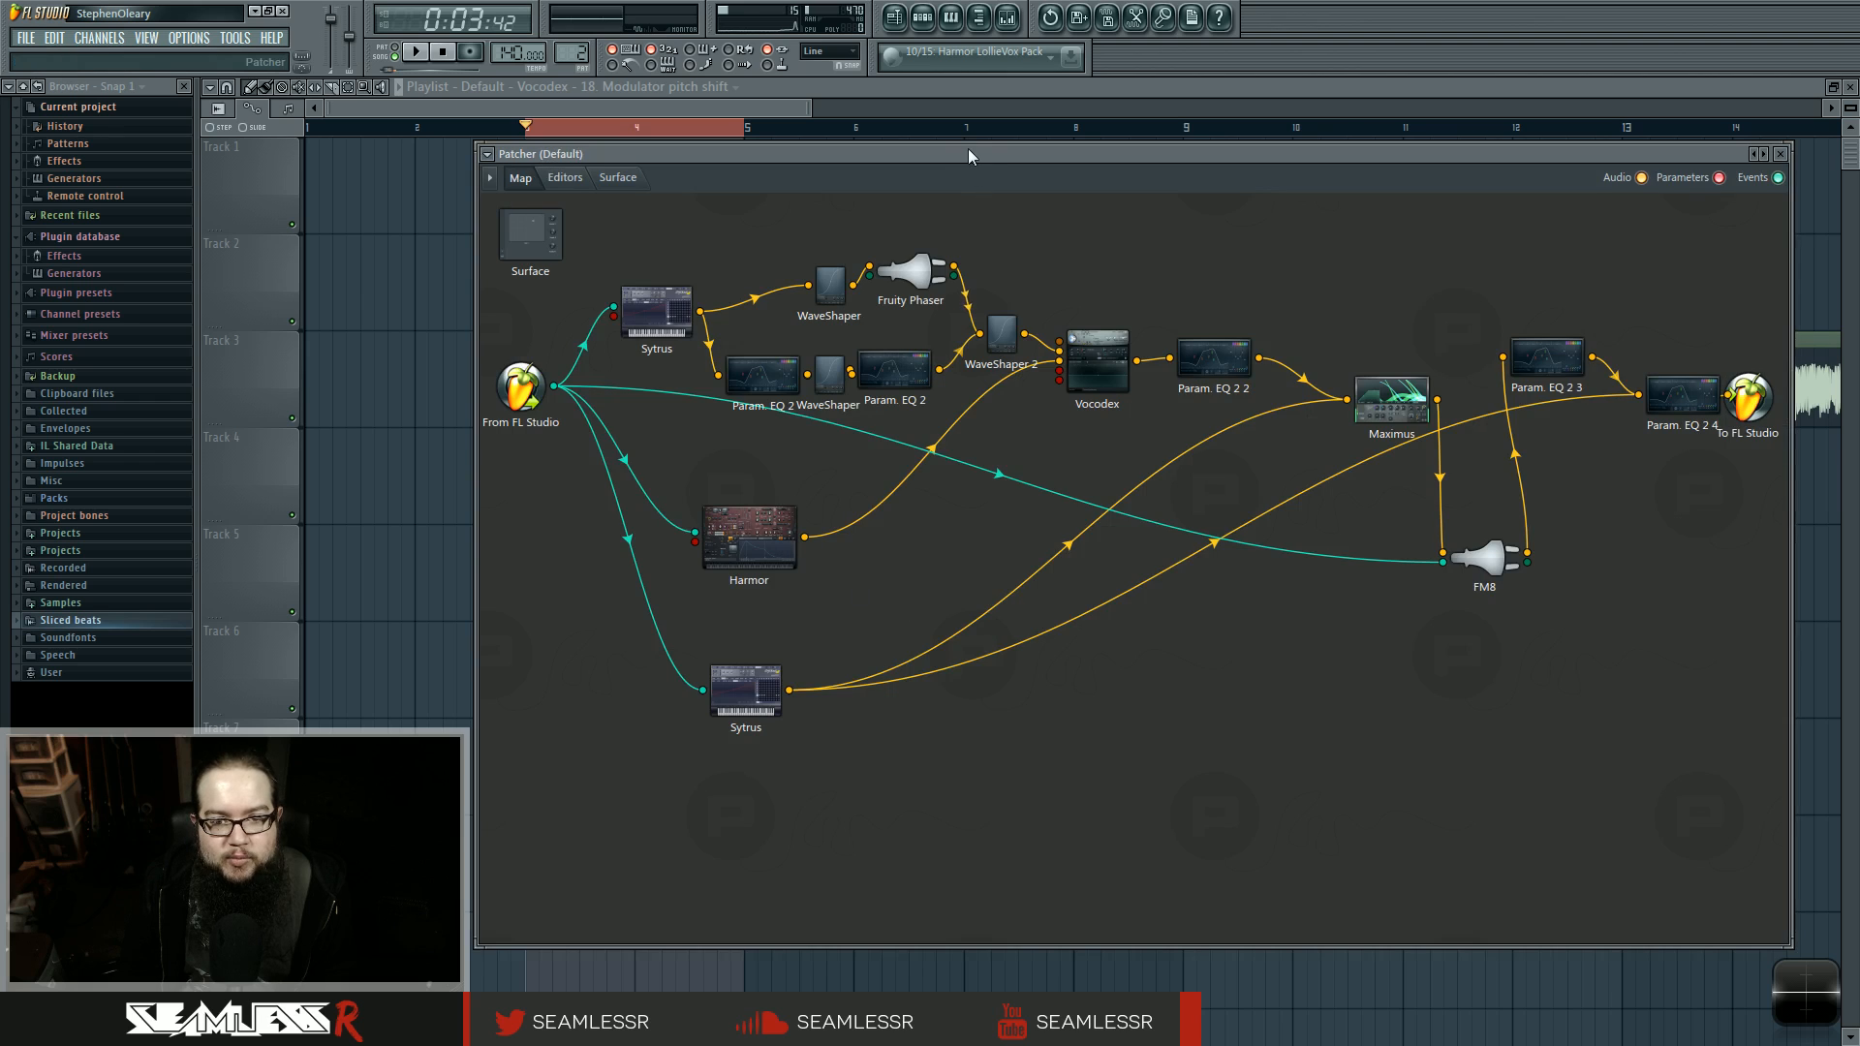
left_click_drag(969, 155, 865, 190)
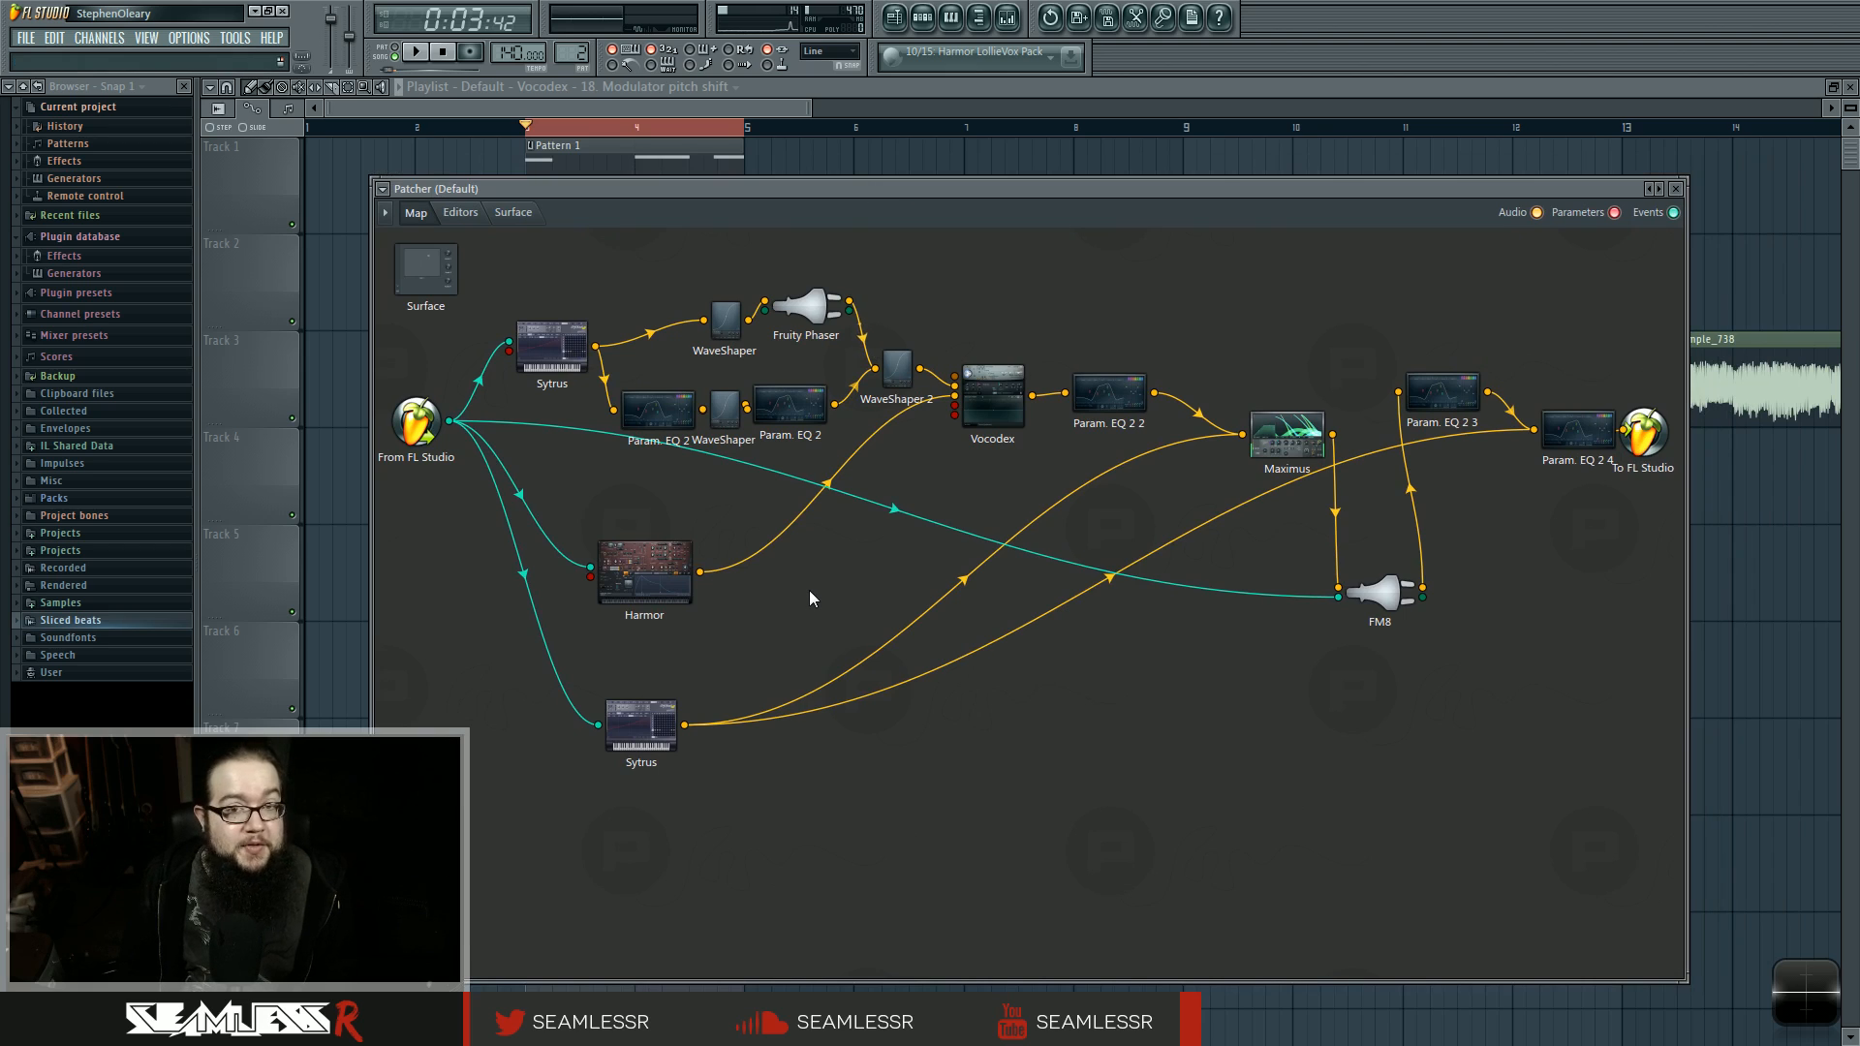
Step: Open the upper Sytrus in Patcher and compare its frequency modulation and ring modulation matrices
left_click_drag(560, 339, 560, 332)
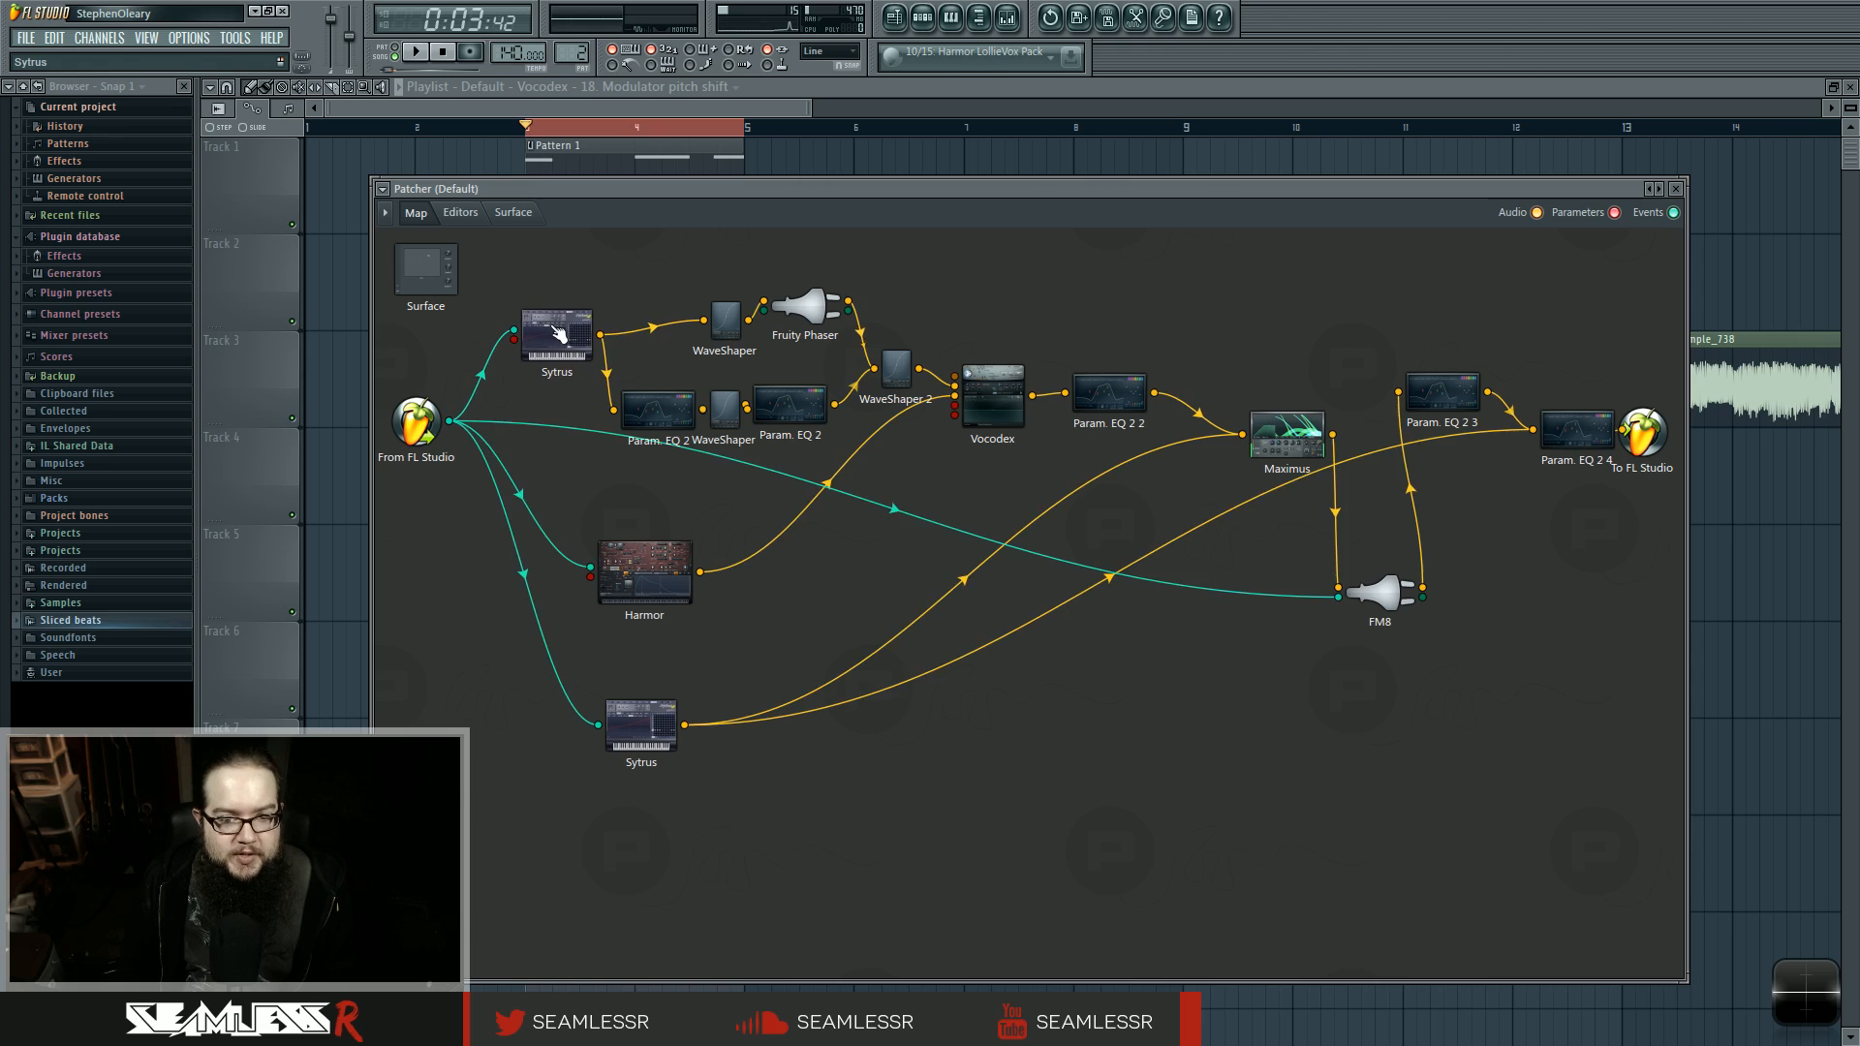
left_click(560, 332)
double_click(560, 332)
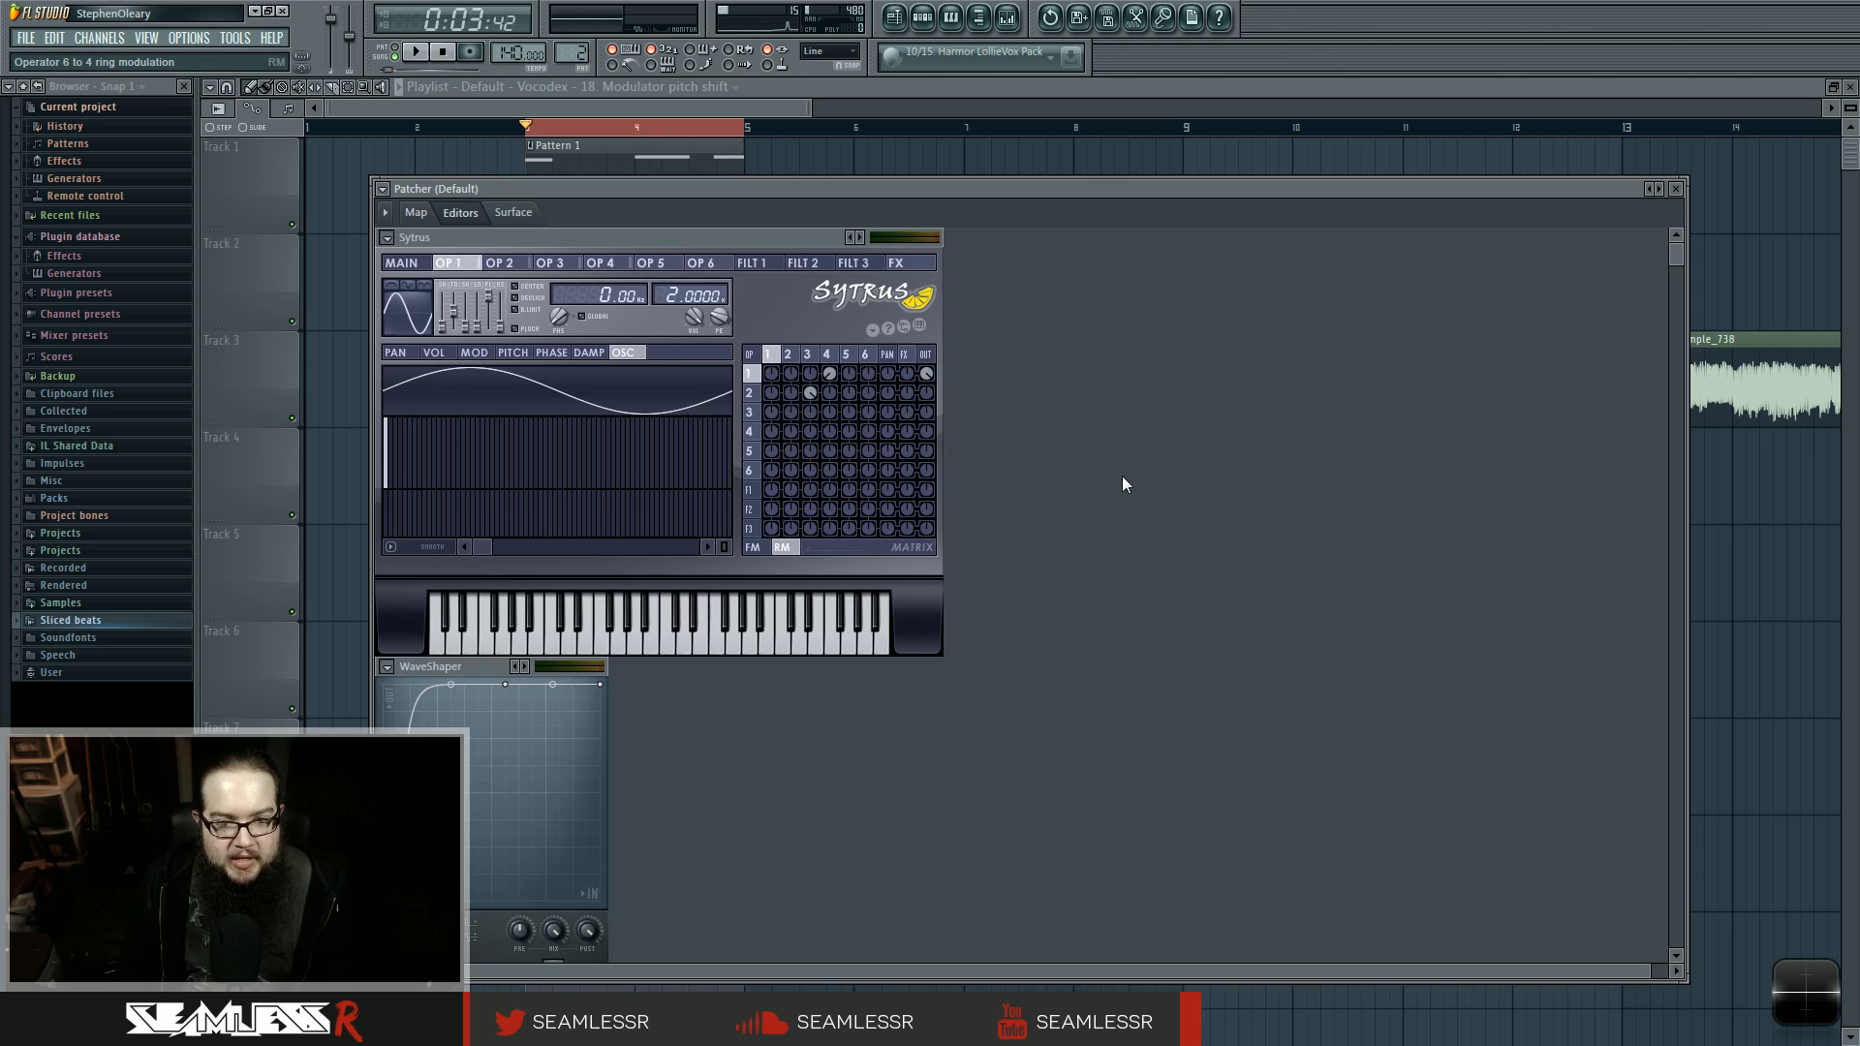
left_click(751, 548)
left_click(781, 547)
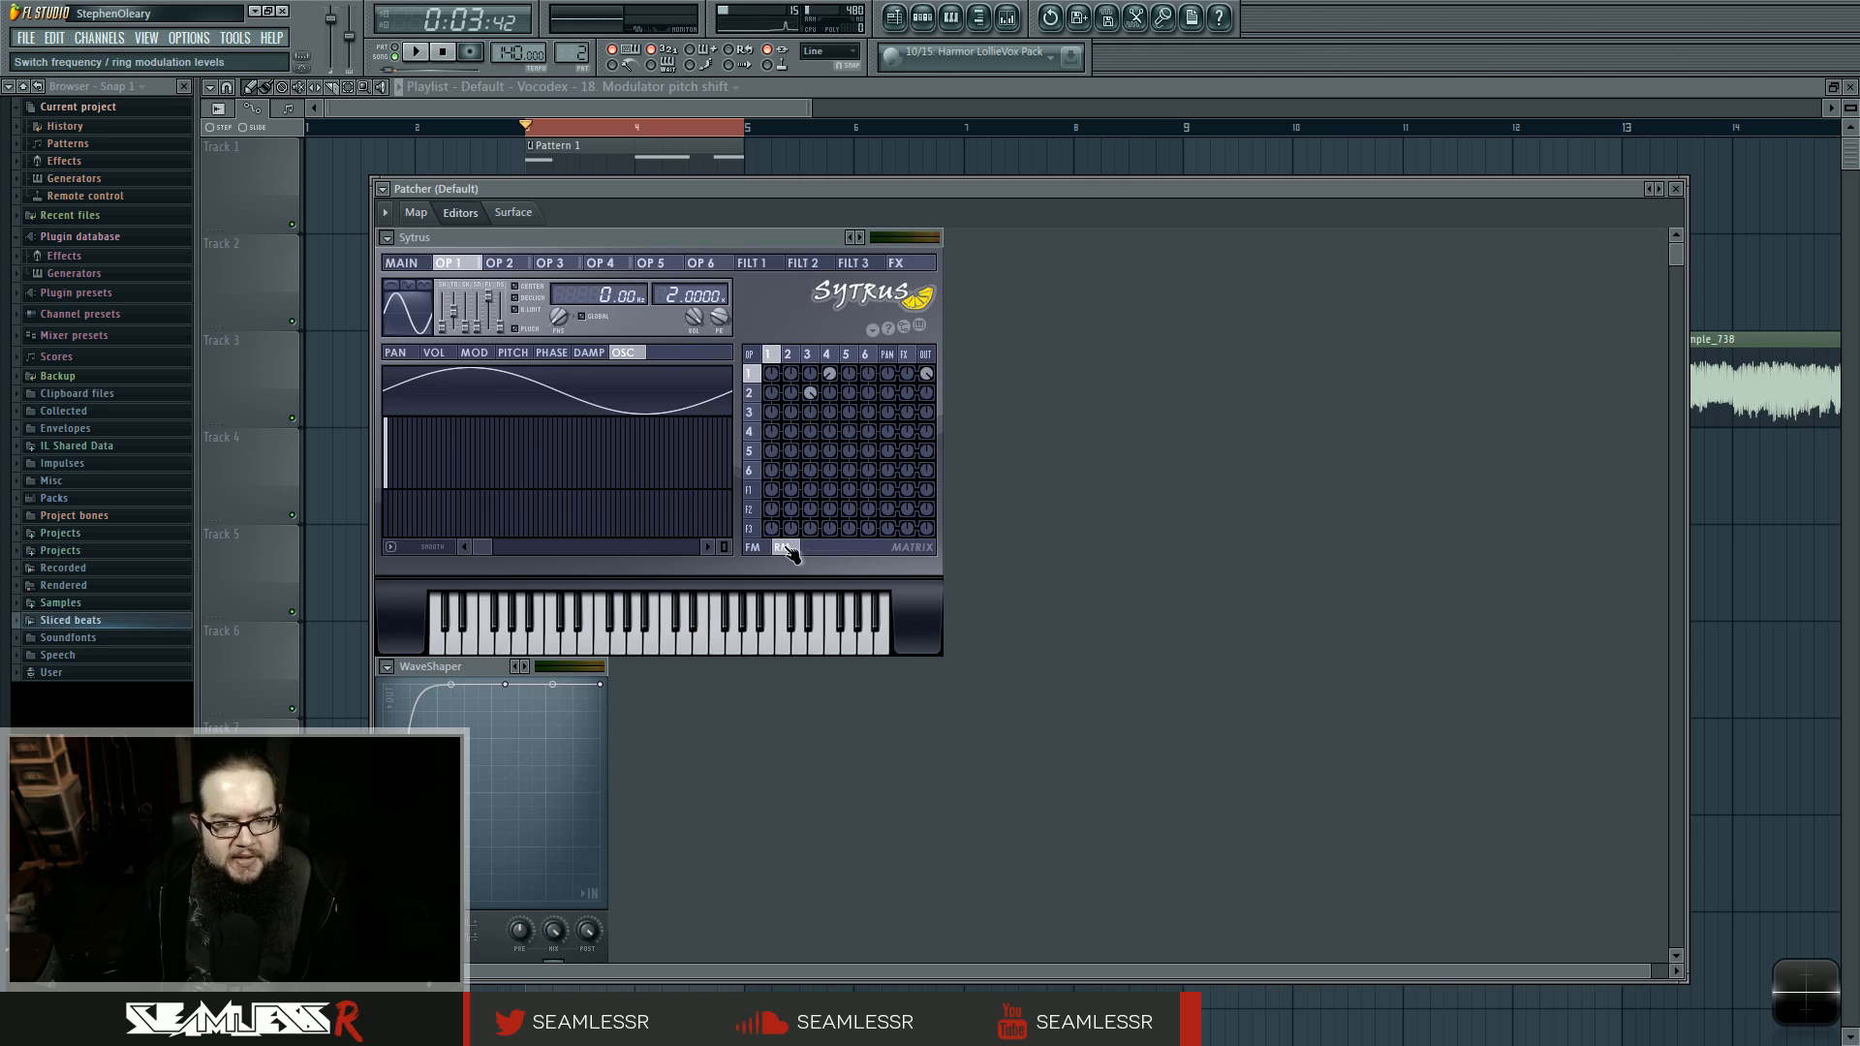
left_click(754, 548)
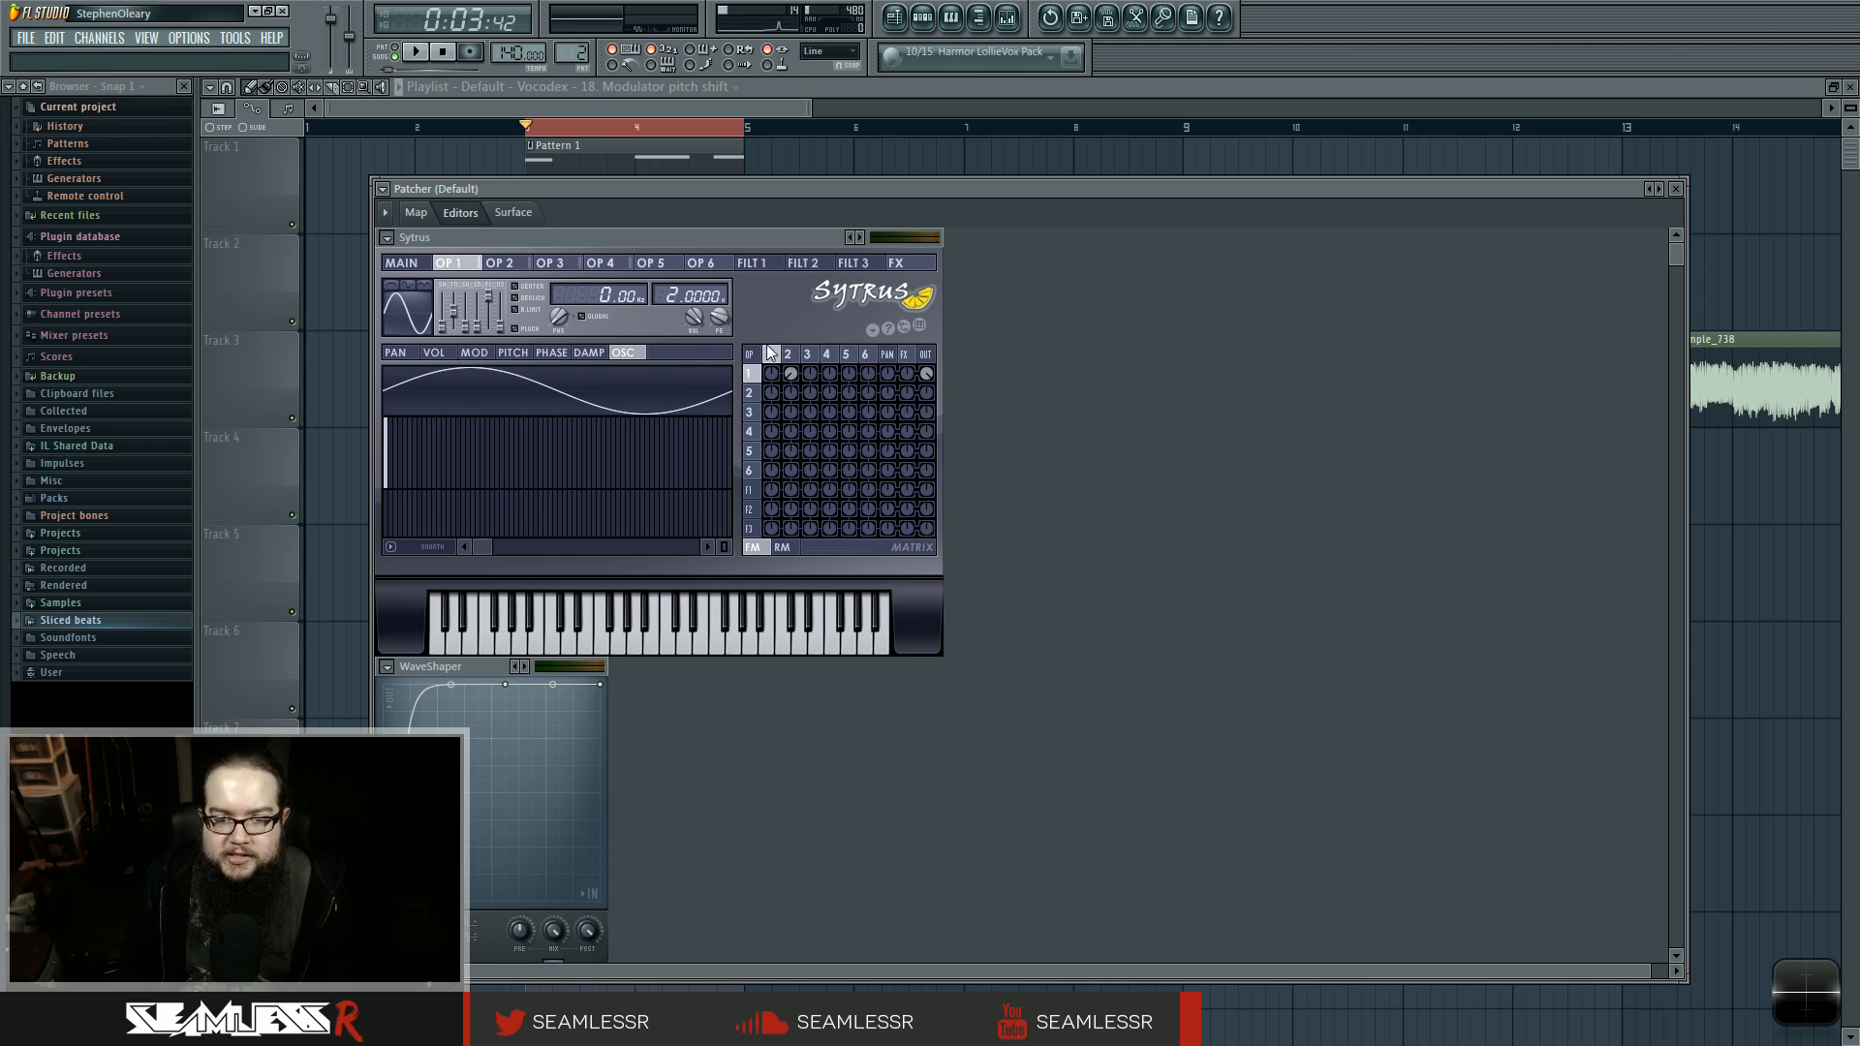
Step: Examine the oscillator waveforms and frequency ratios of Sytrus operators 1, 2 and 3
left_click(793, 373)
left_click(810, 374)
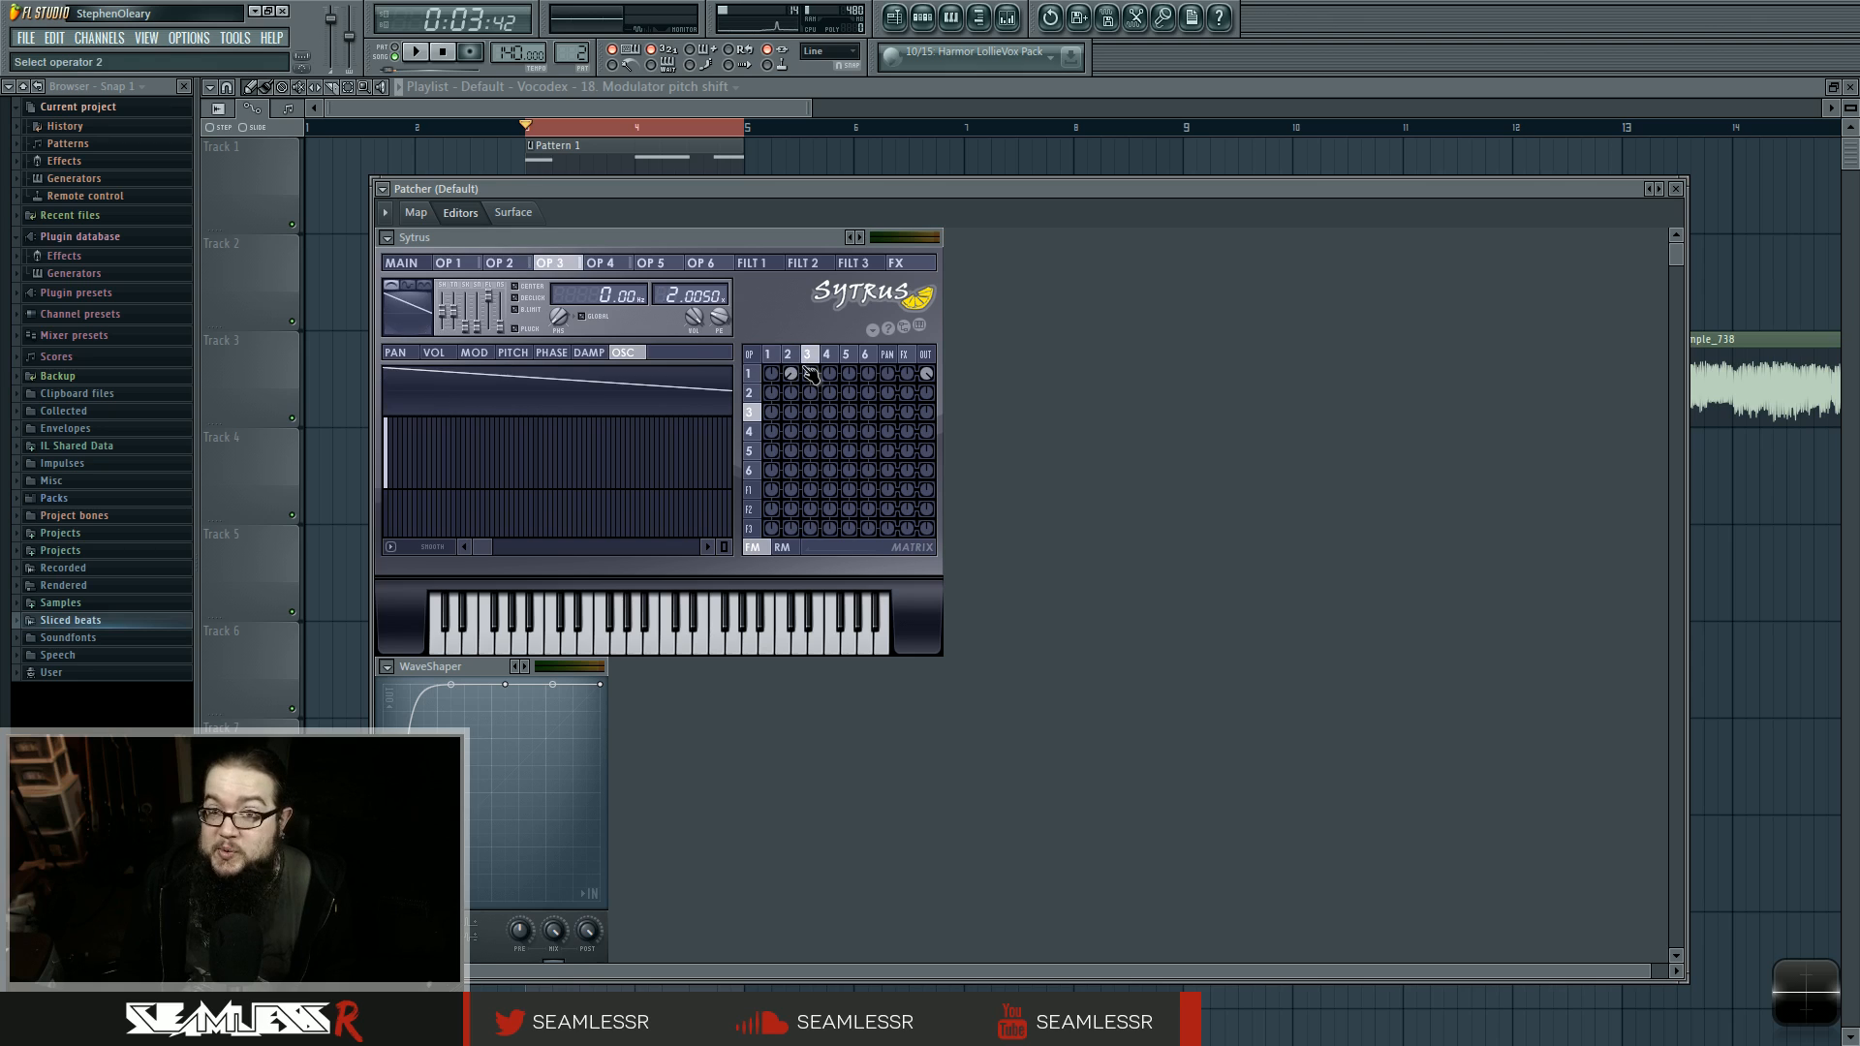
left_click(792, 361)
left_click(774, 360)
left_click(792, 361)
left_click(809, 362)
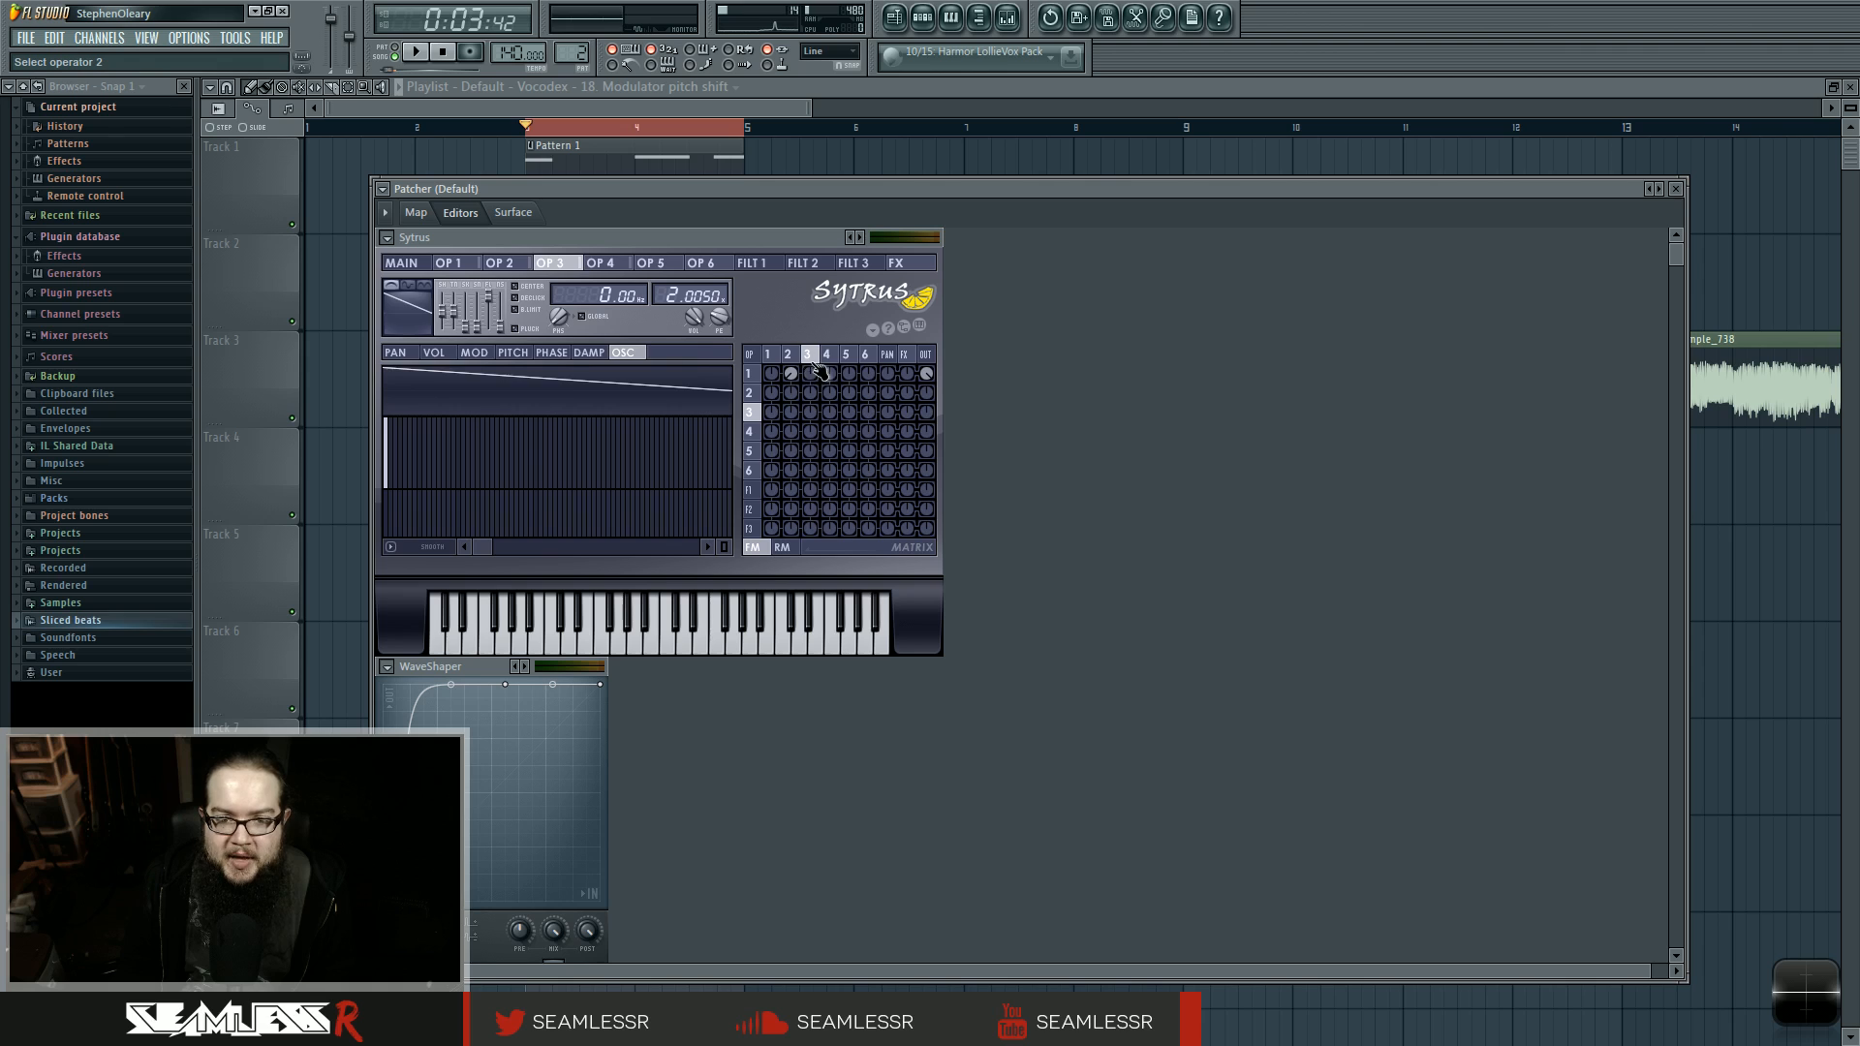
left_click(797, 361)
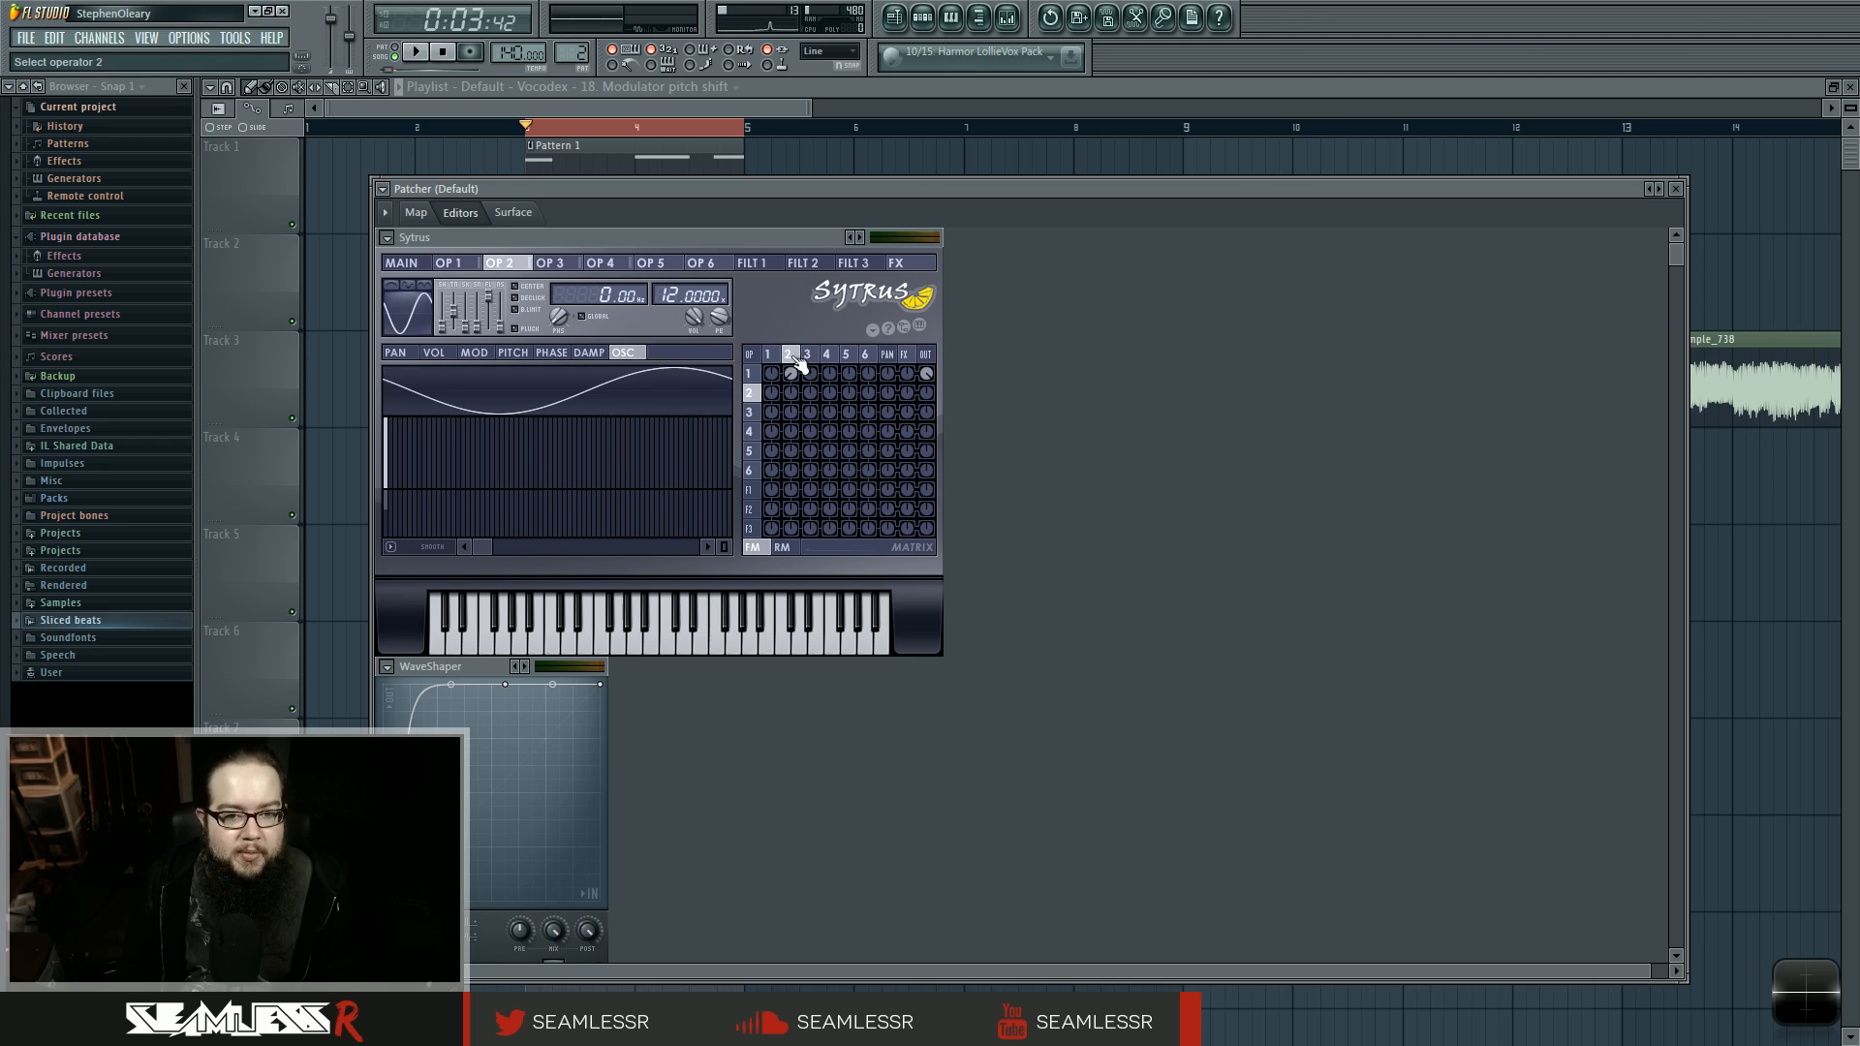
left_click(783, 355)
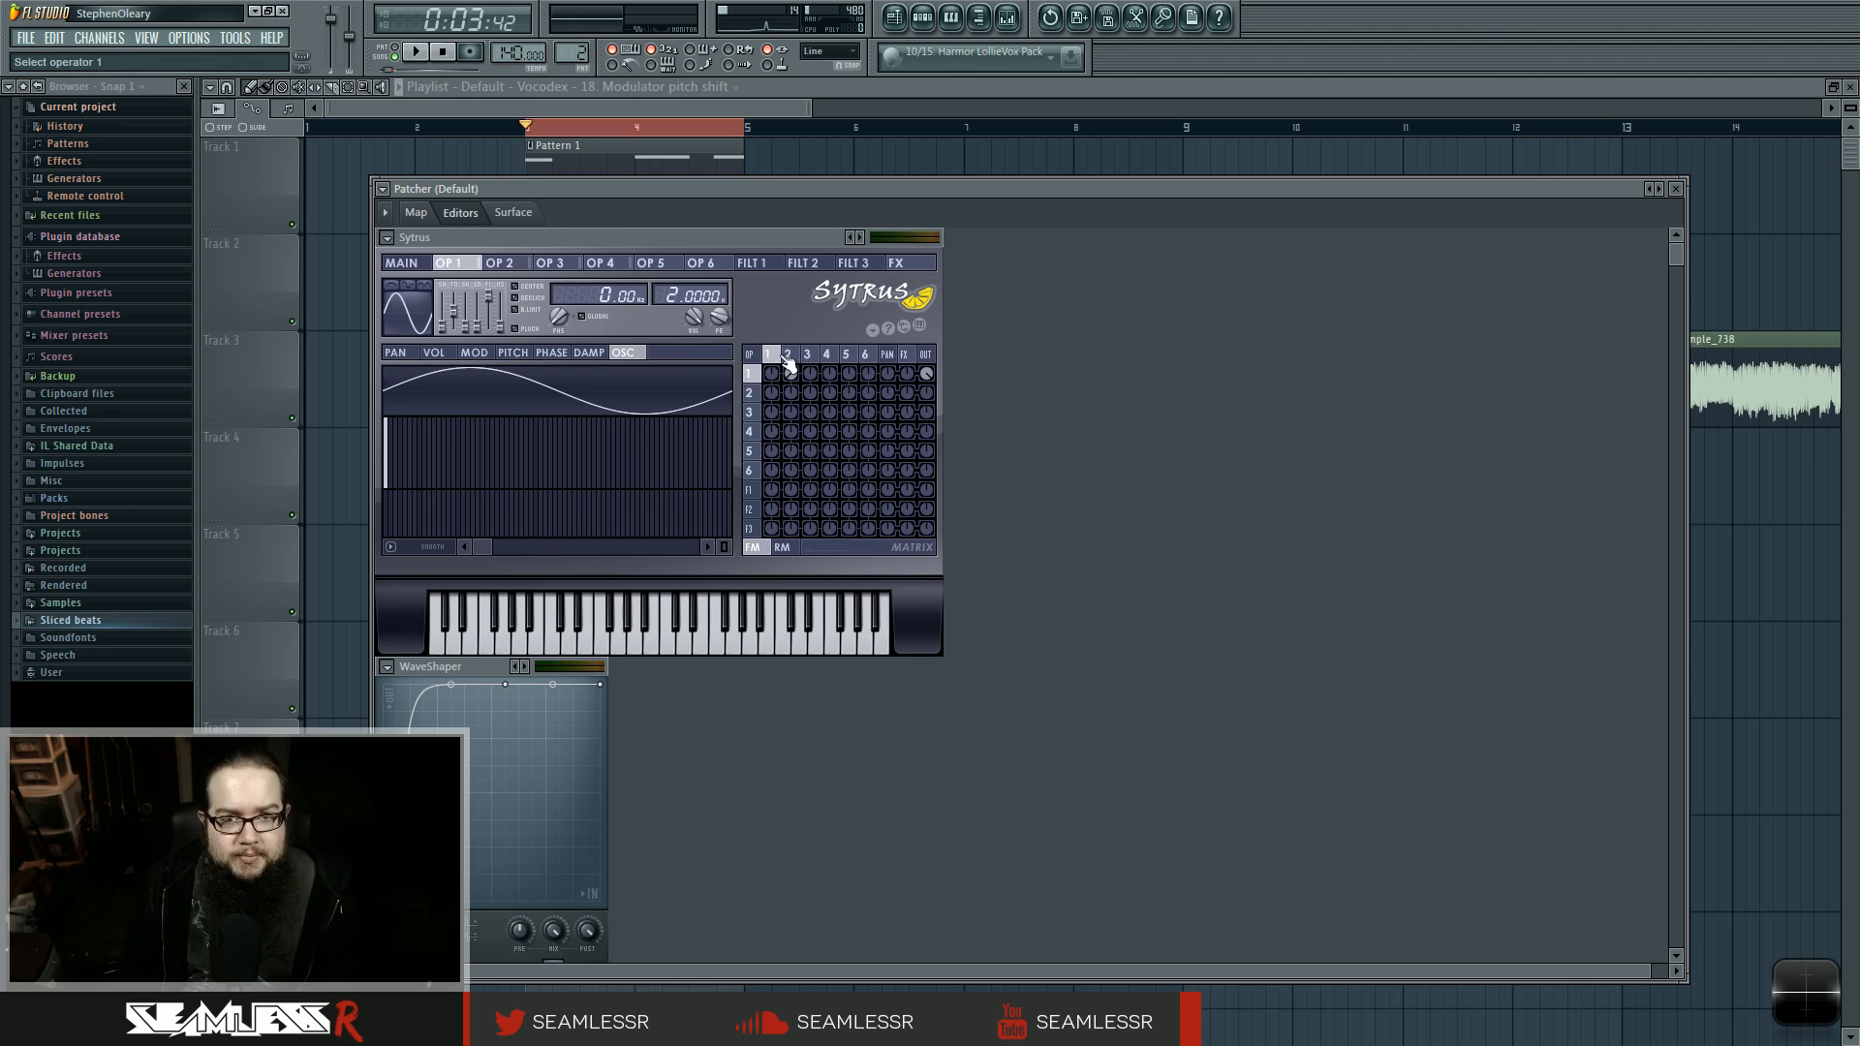
left_click(809, 357)
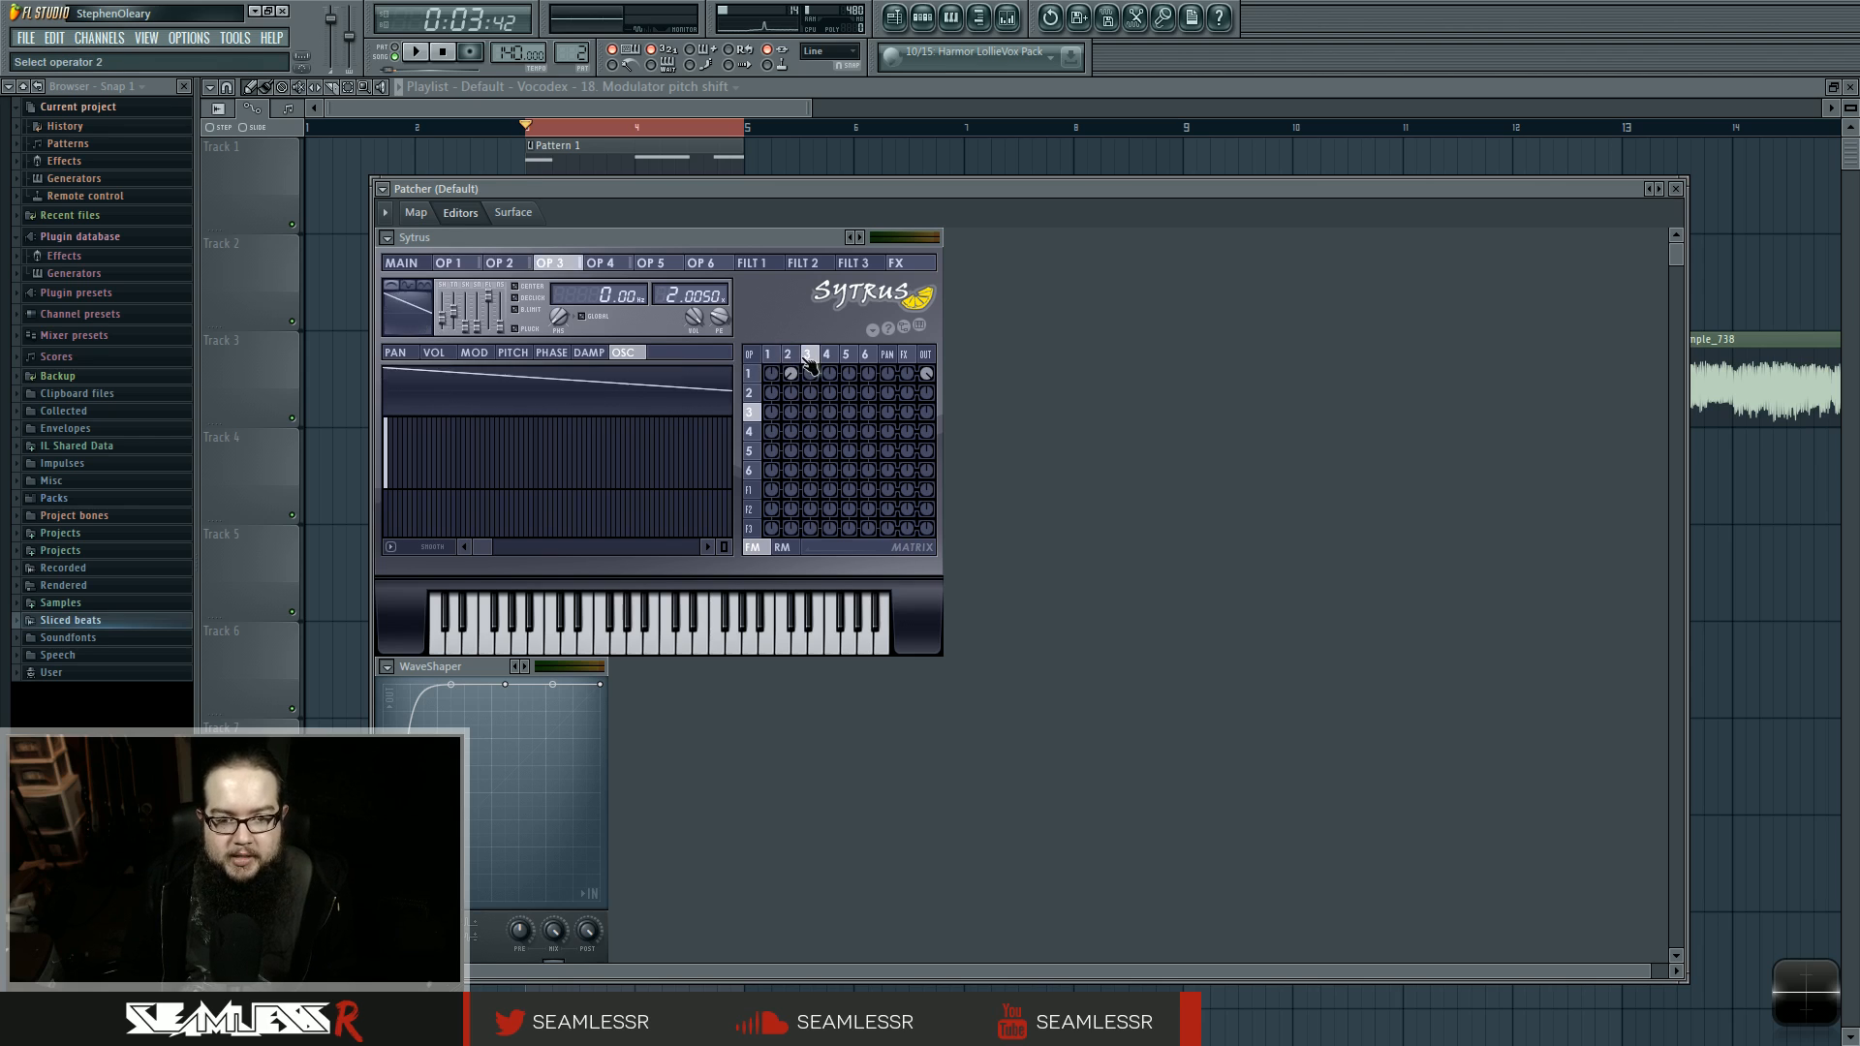
left_click(790, 356)
left_click(773, 356)
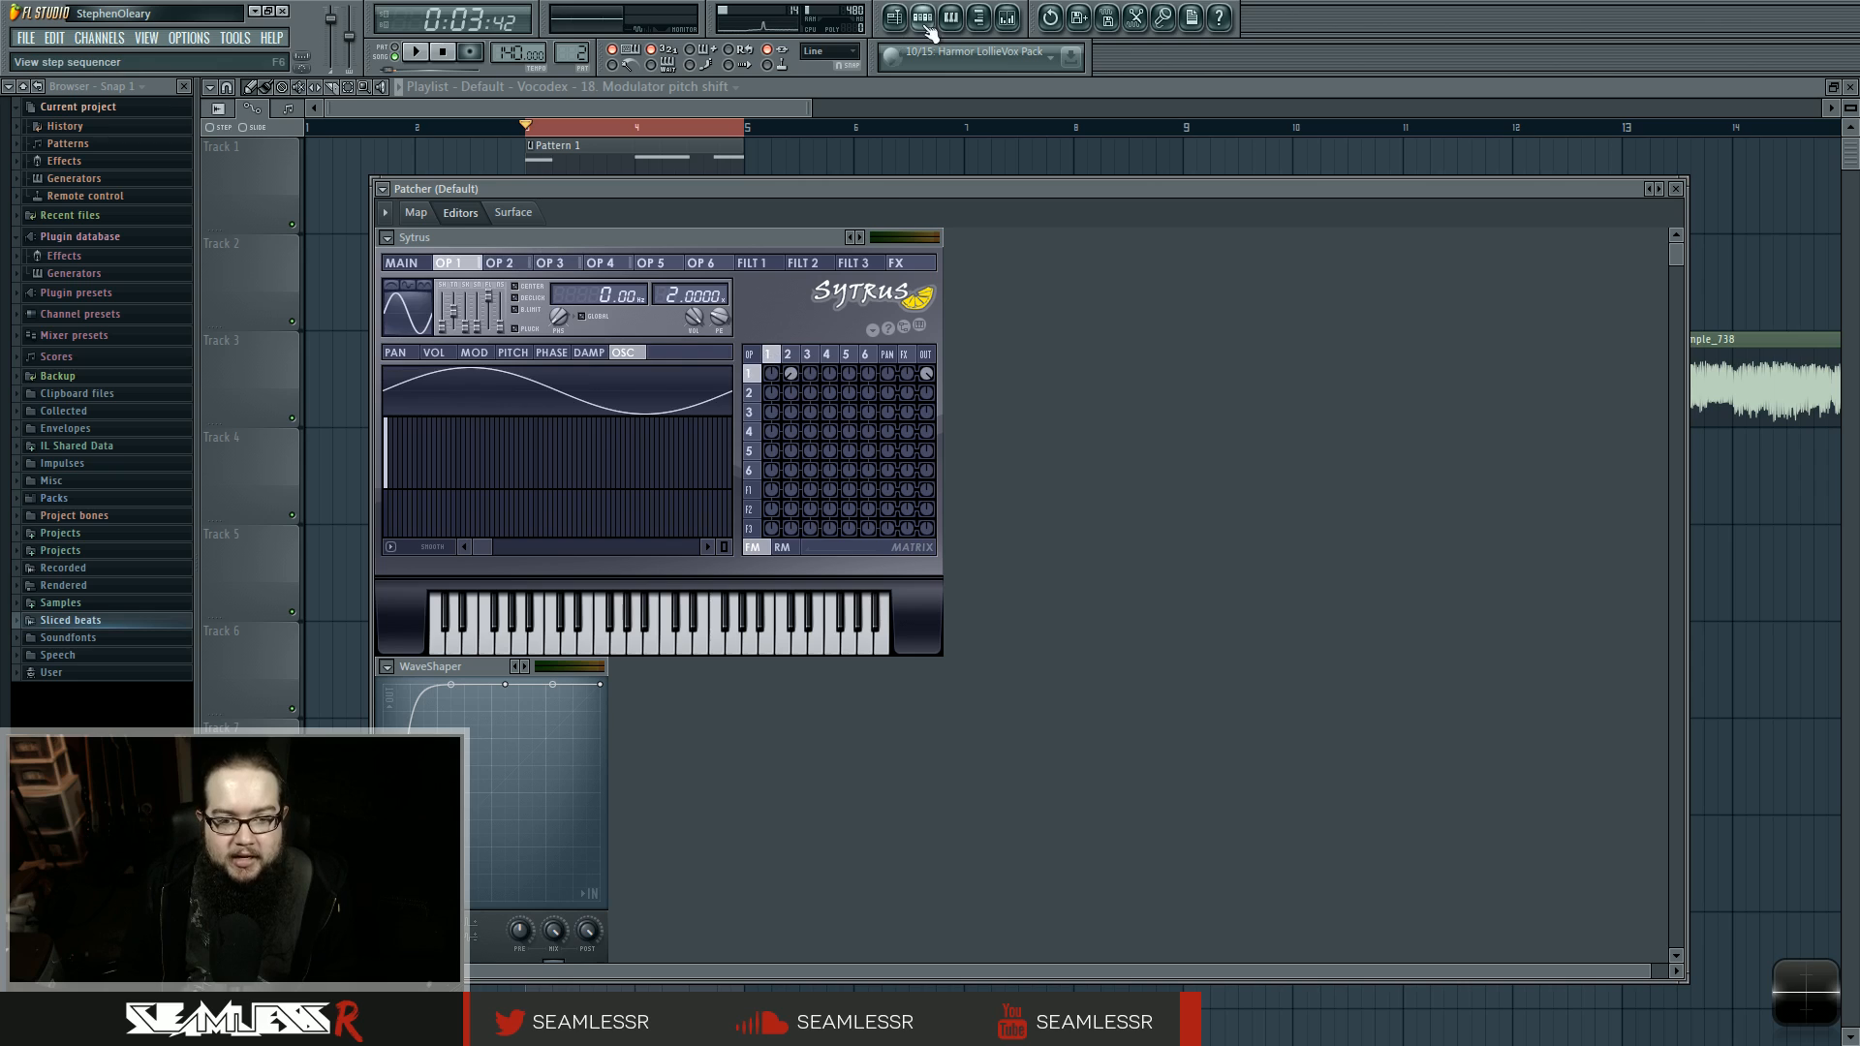
left_click(792, 355)
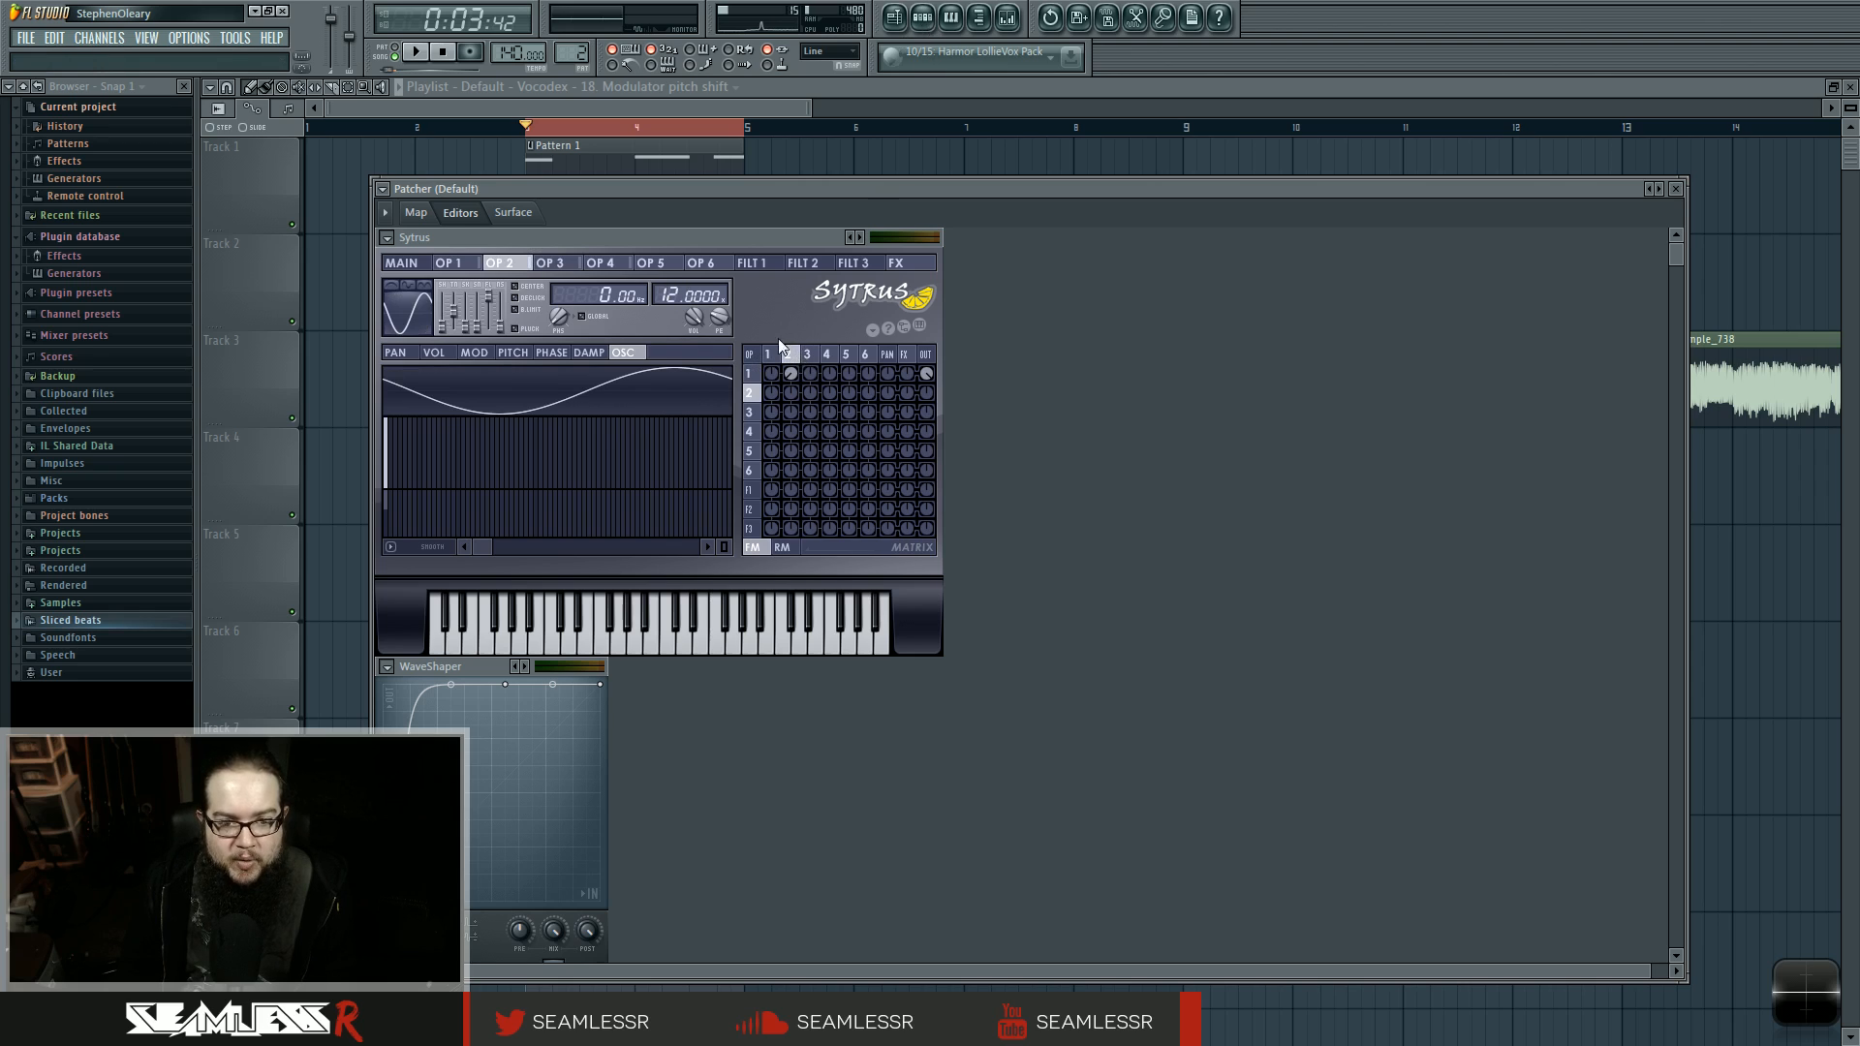
left_click(768, 353)
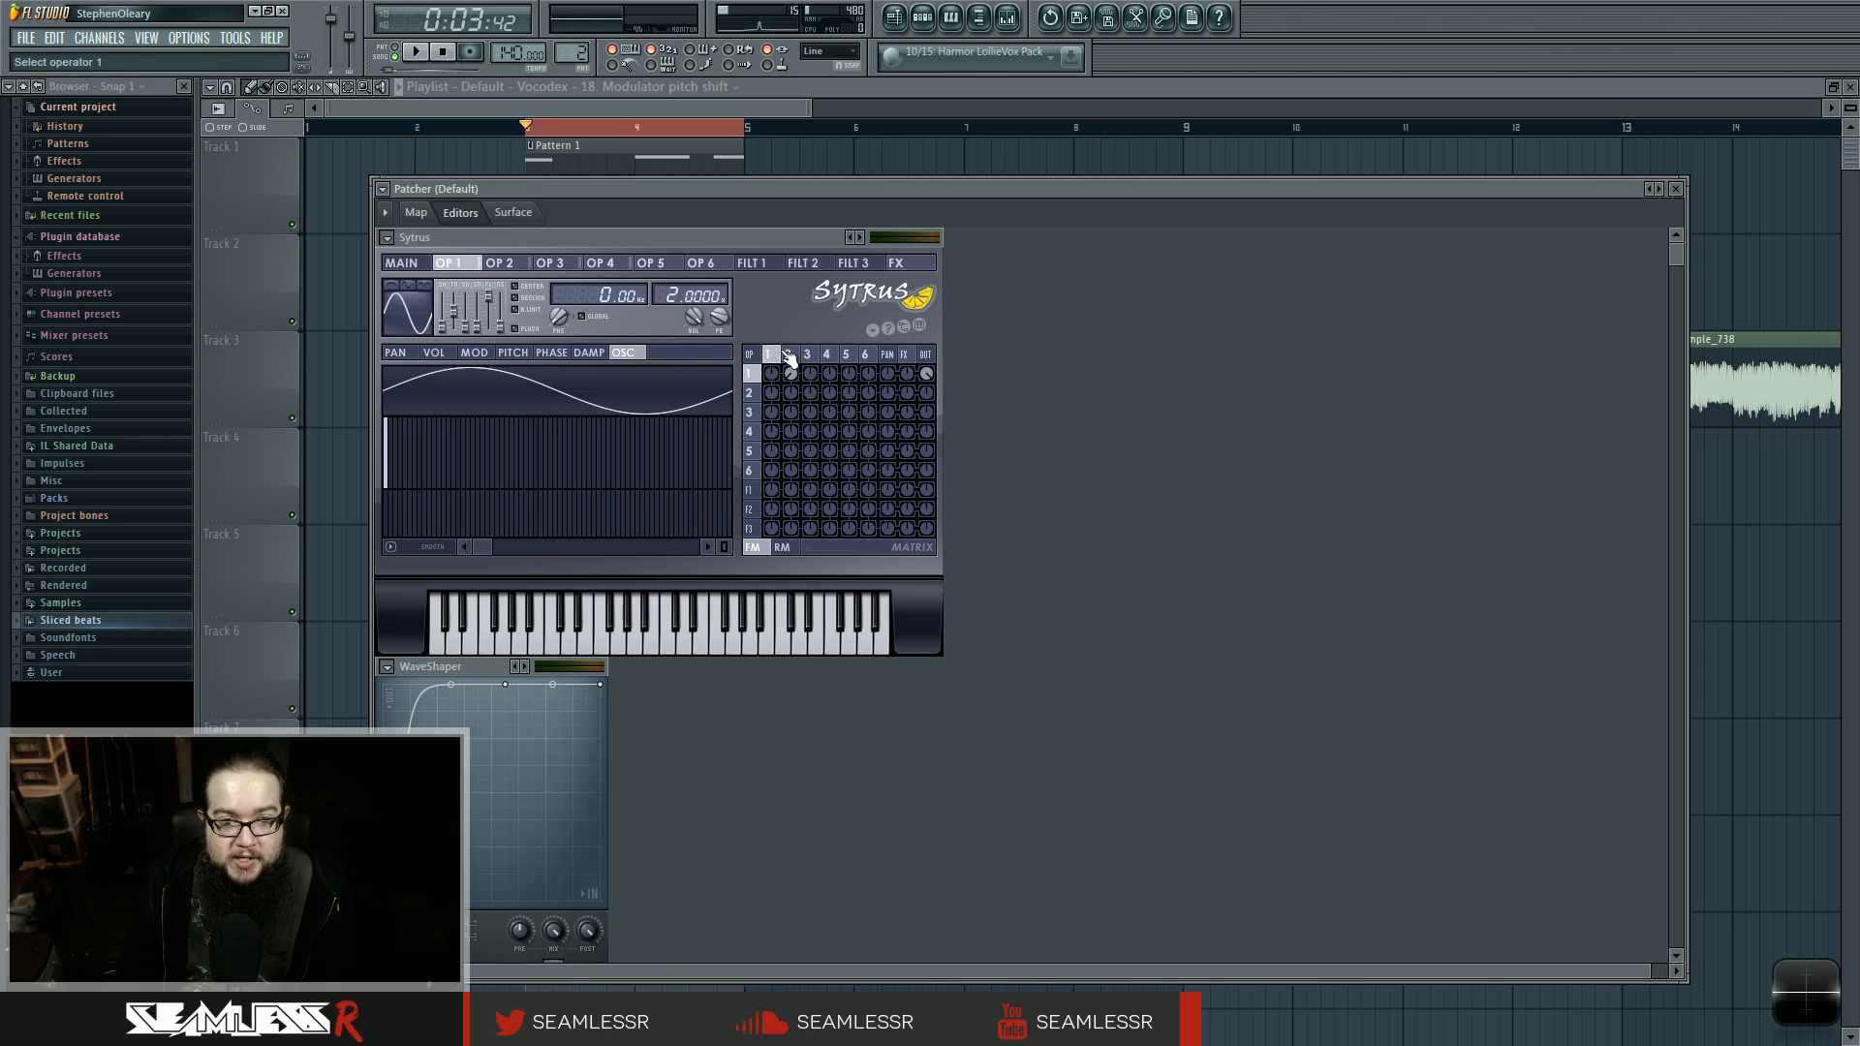
left_click(789, 354)
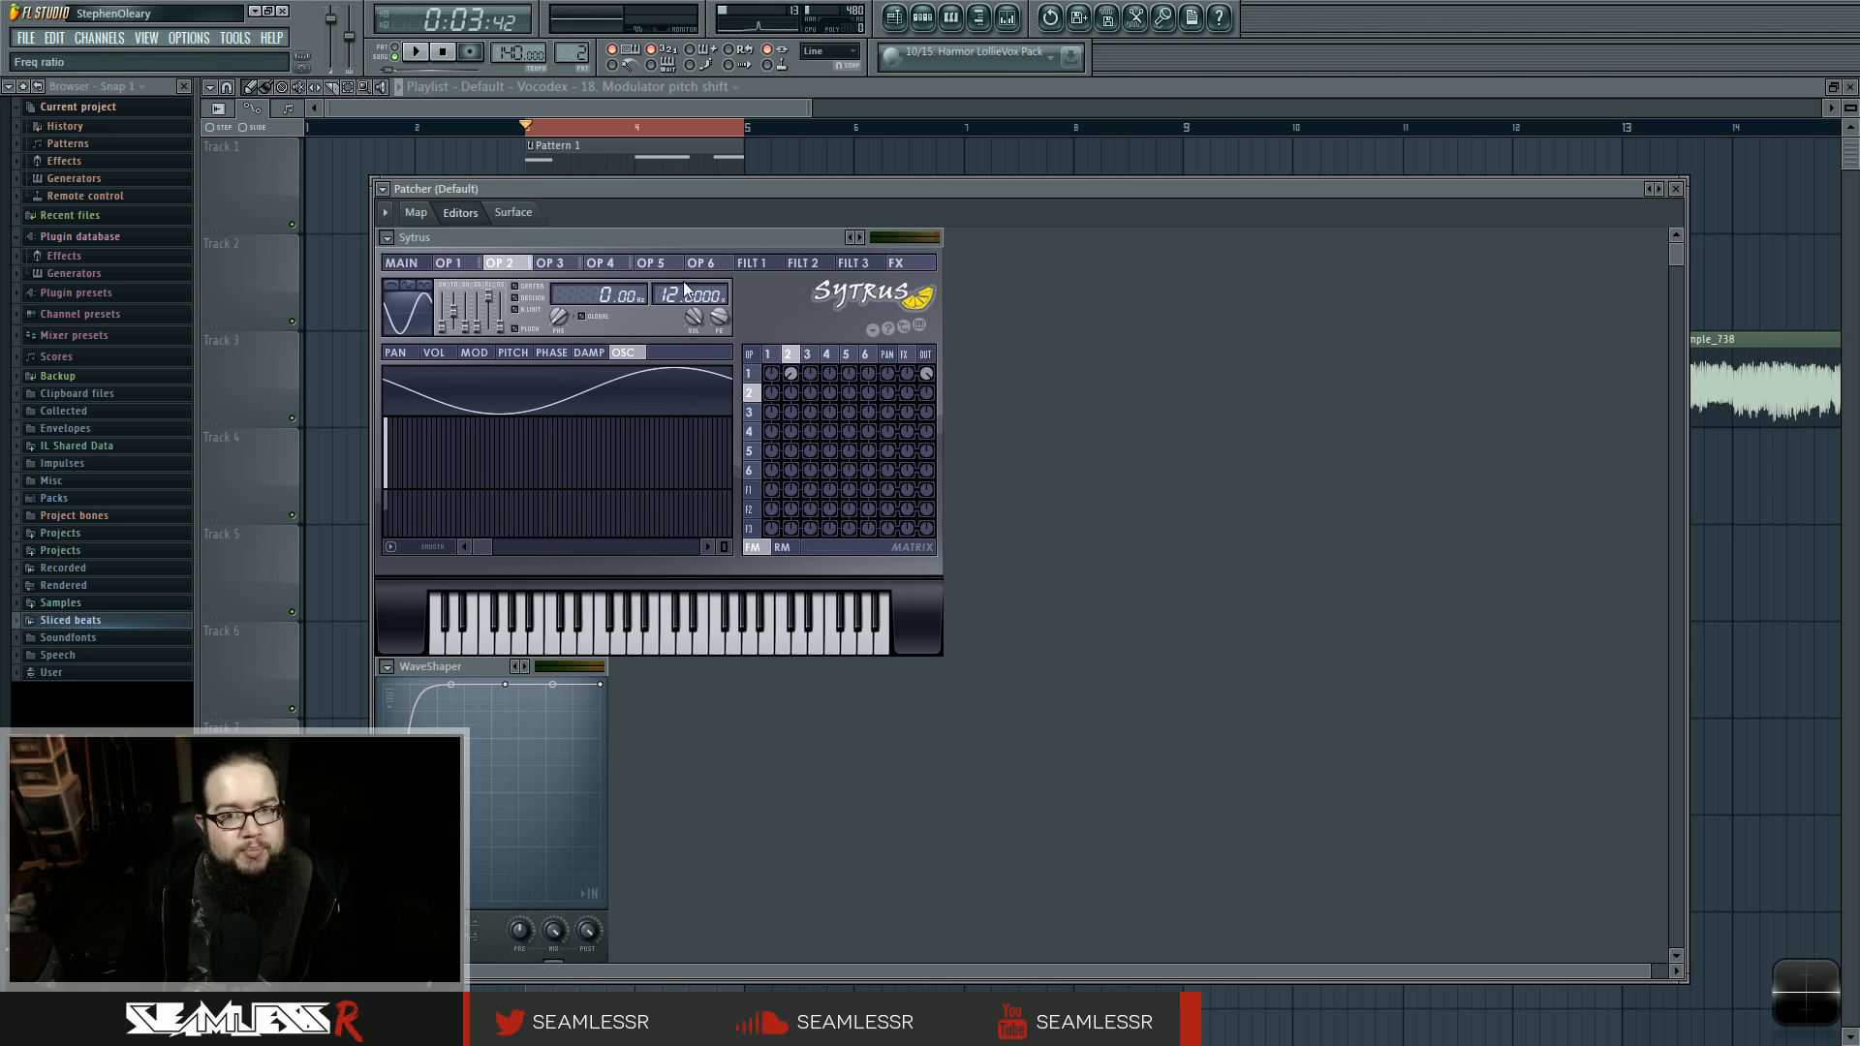
left_click(807, 354)
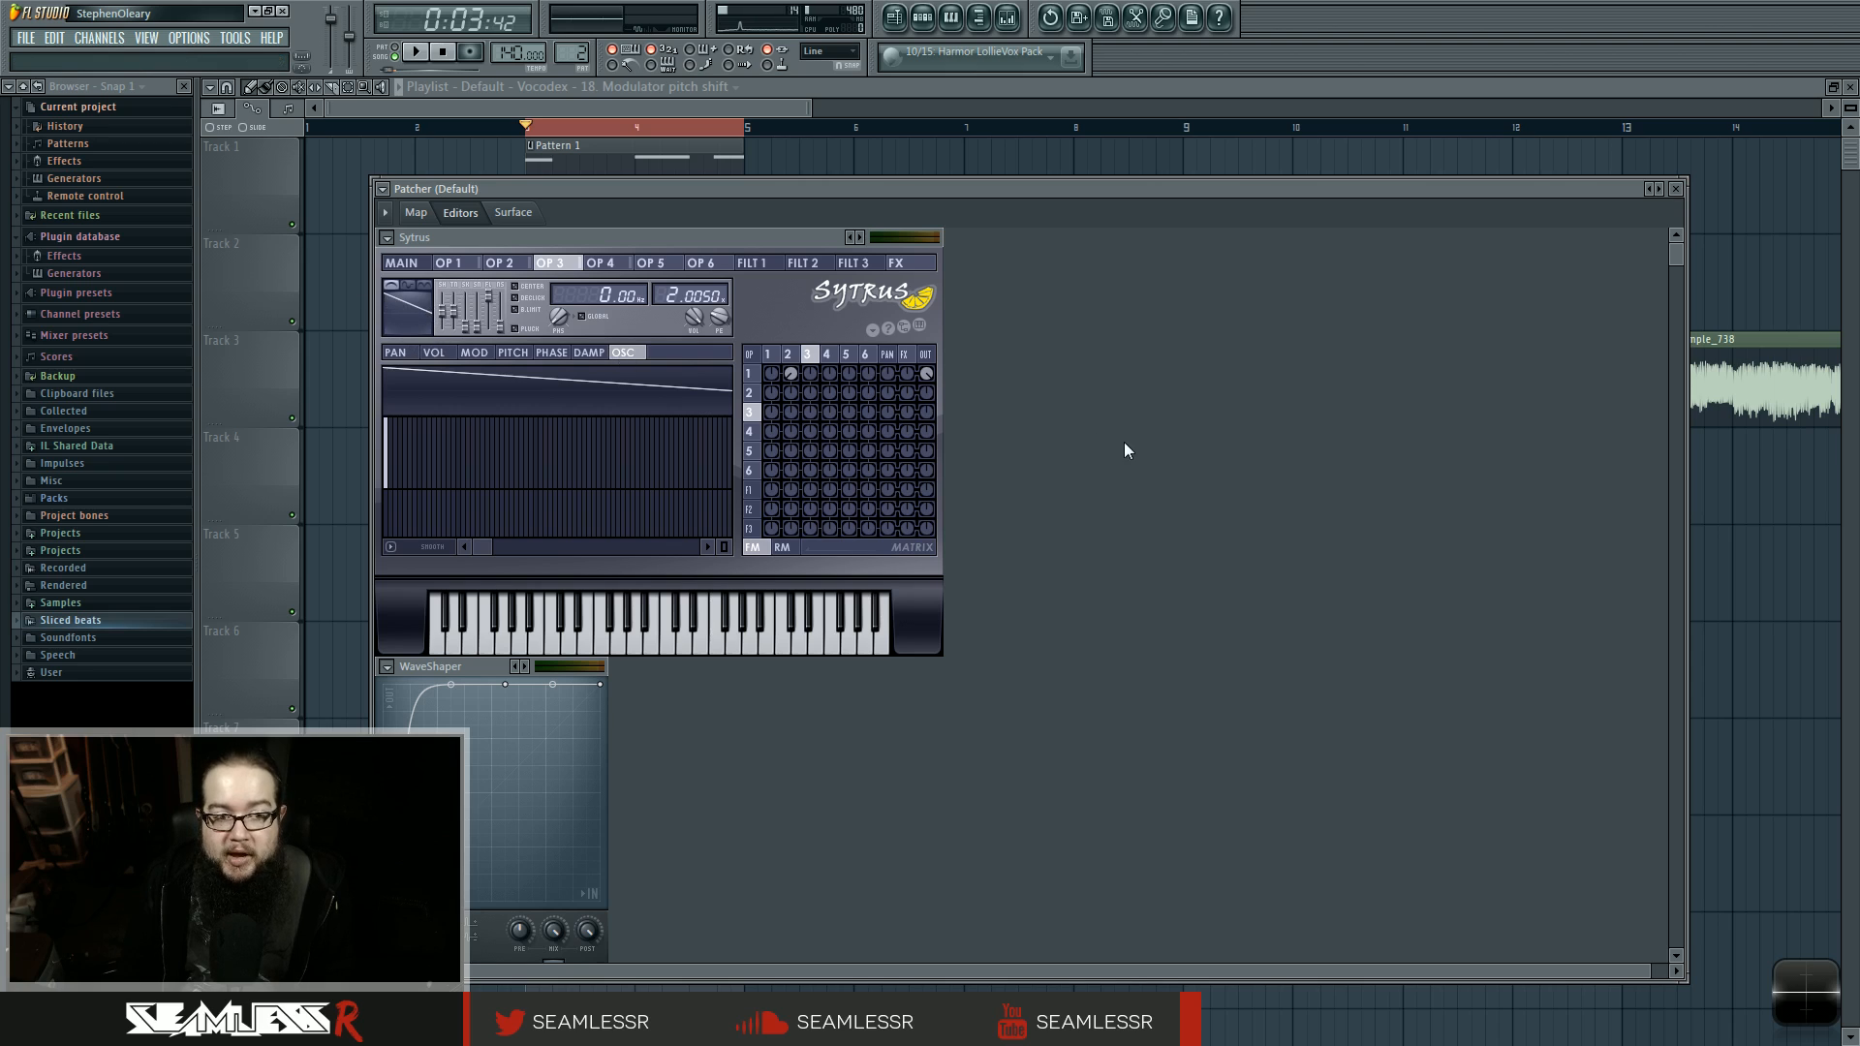
left_click(789, 356)
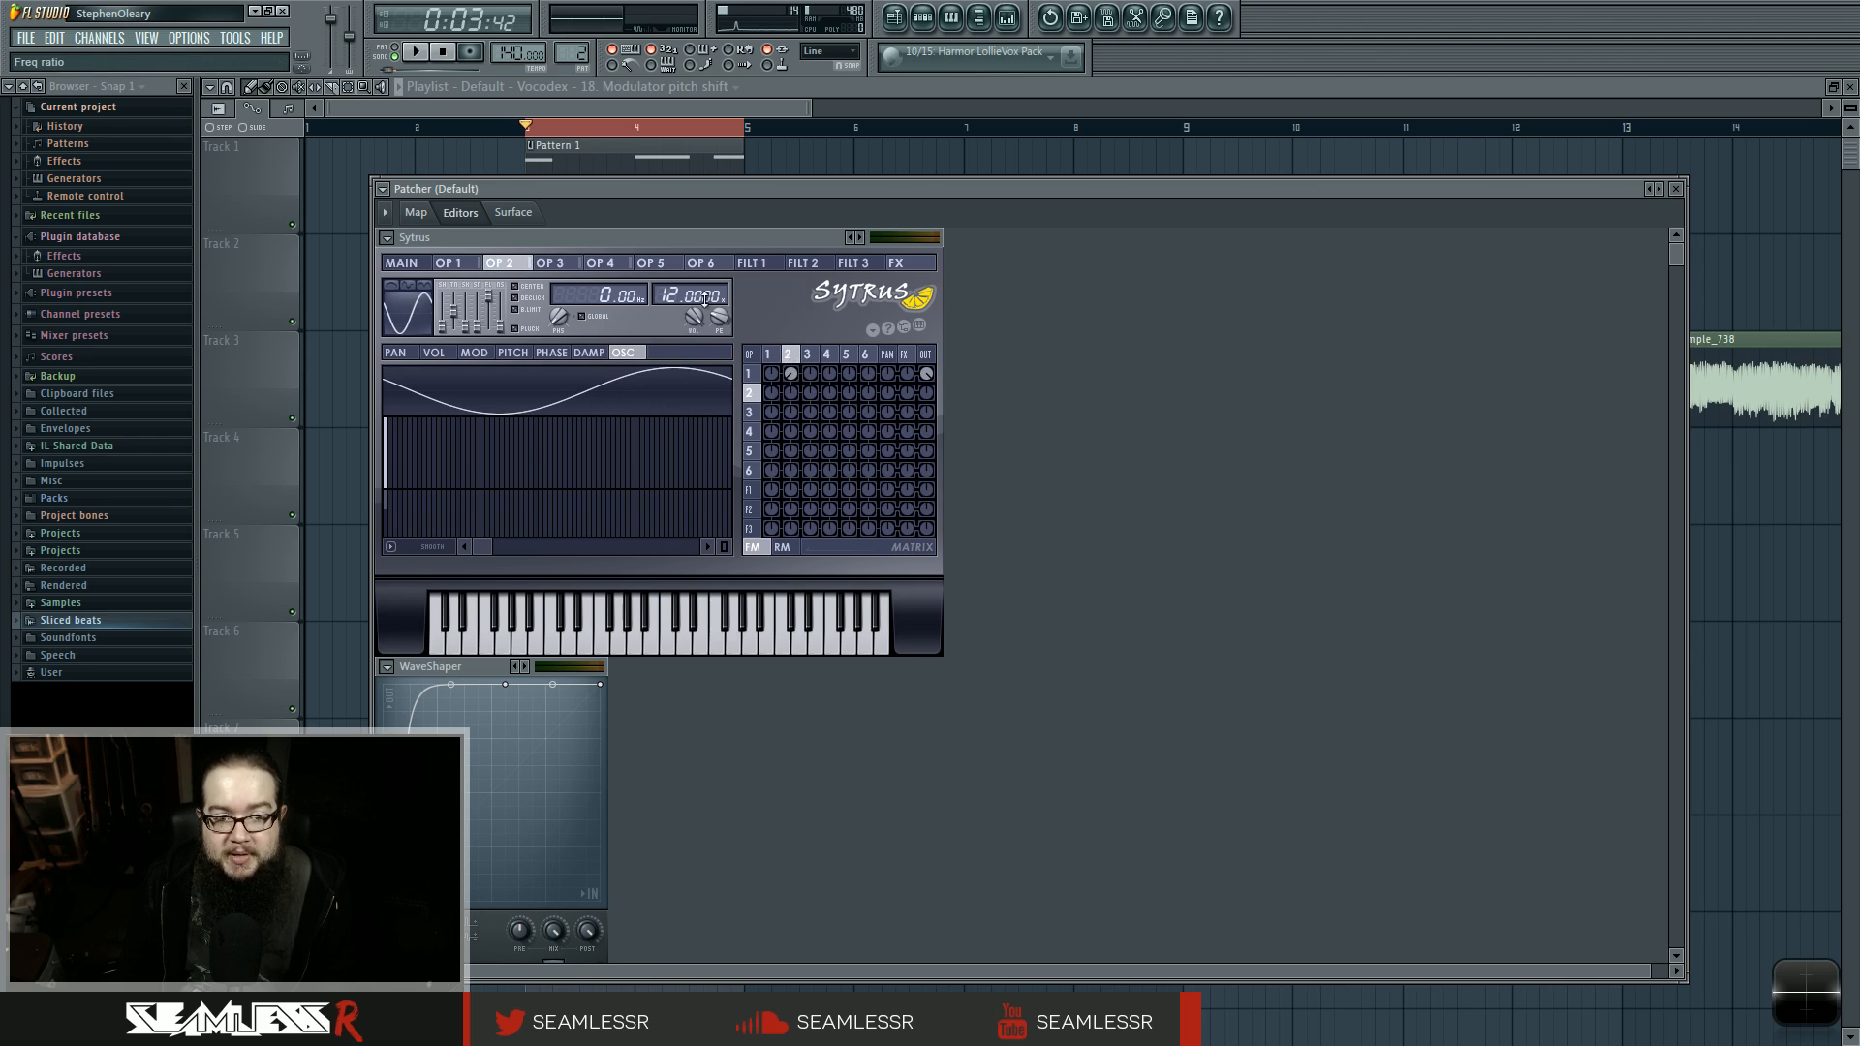
left_click(808, 355)
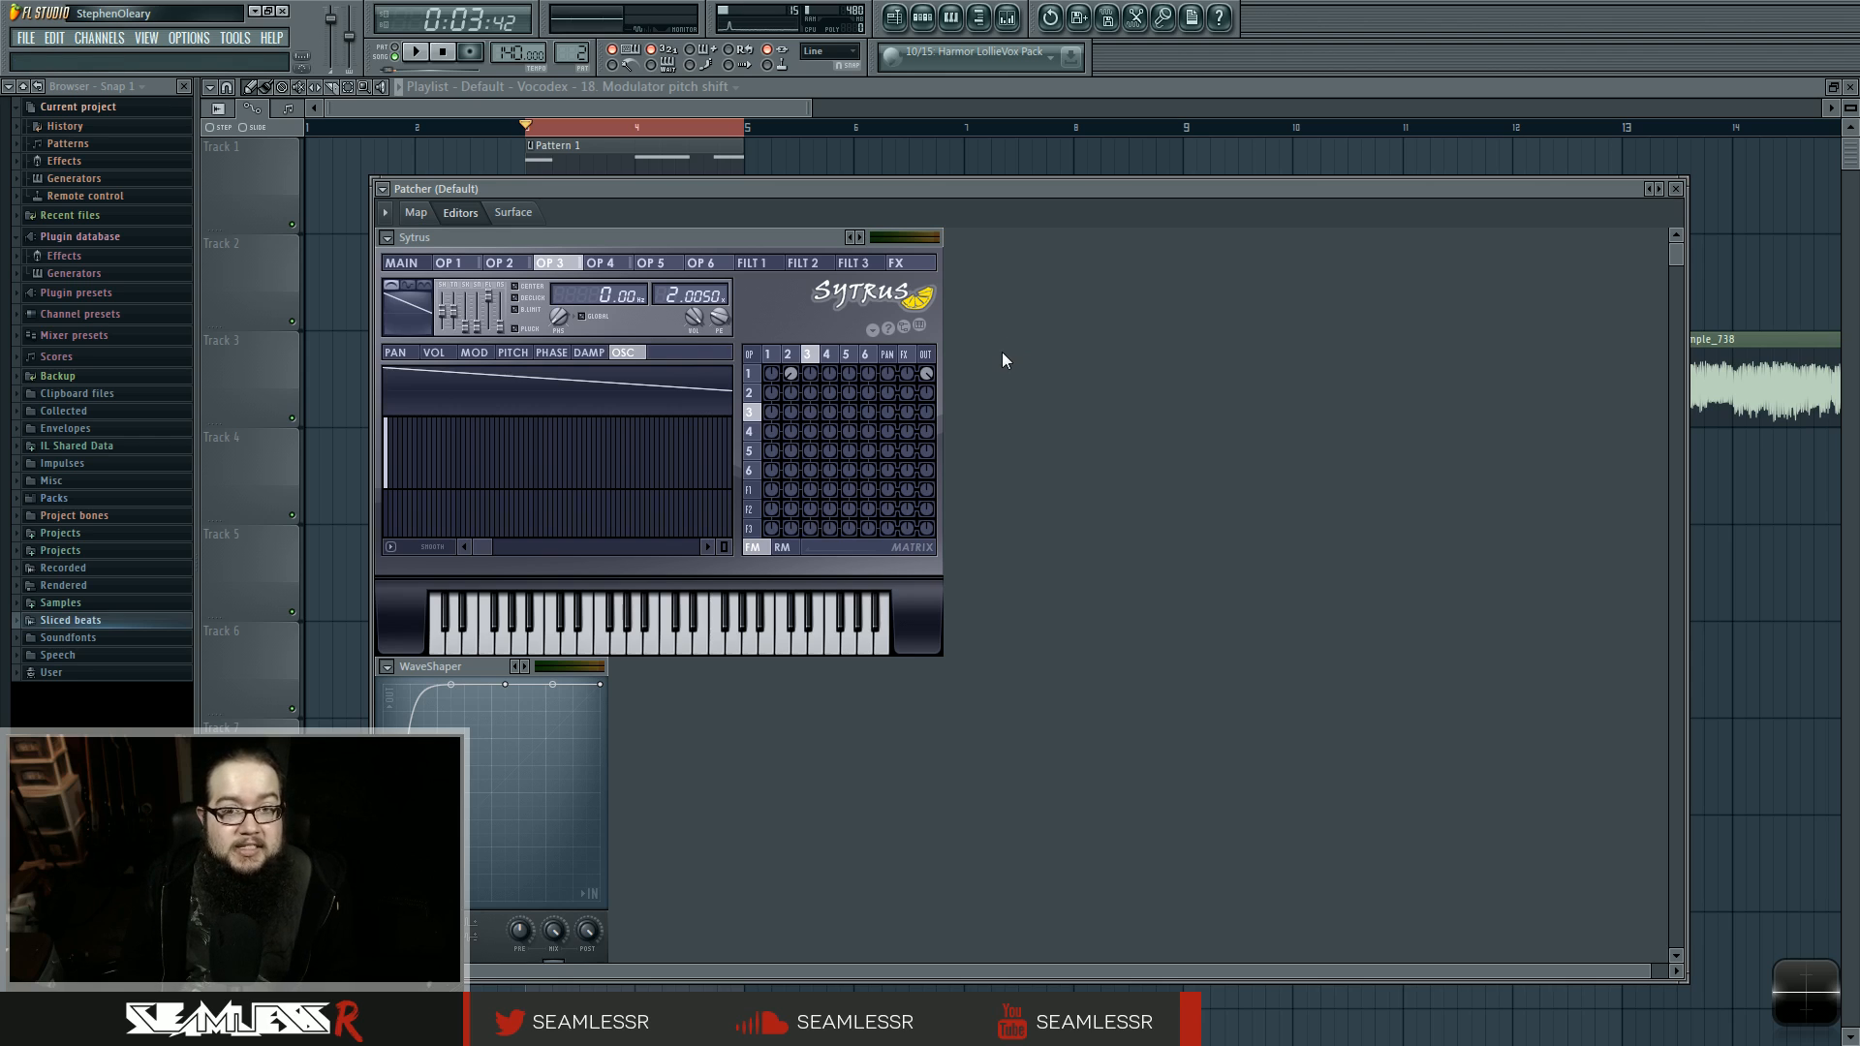
left_click(788, 354)
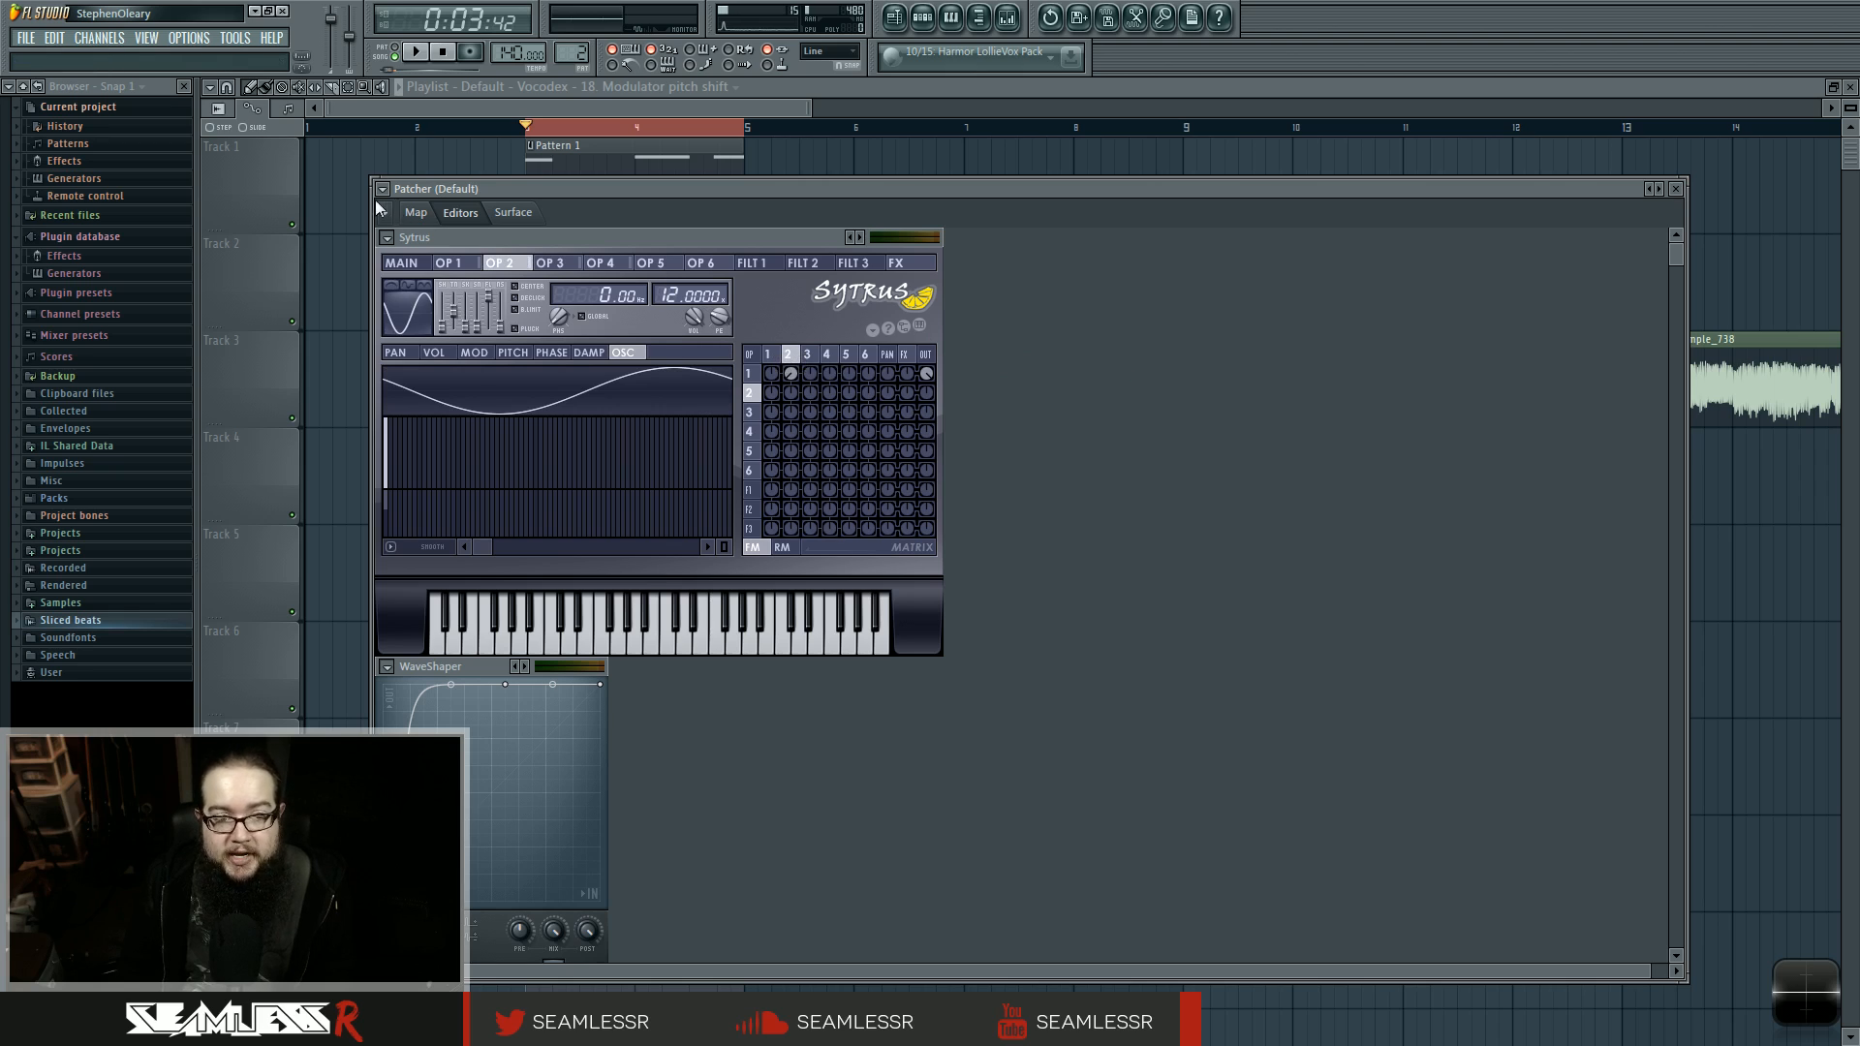
Step: In the FM8 node, invert operator B's waveform and set it to 8th Formant
left_click(416, 212)
double_click(1385, 591)
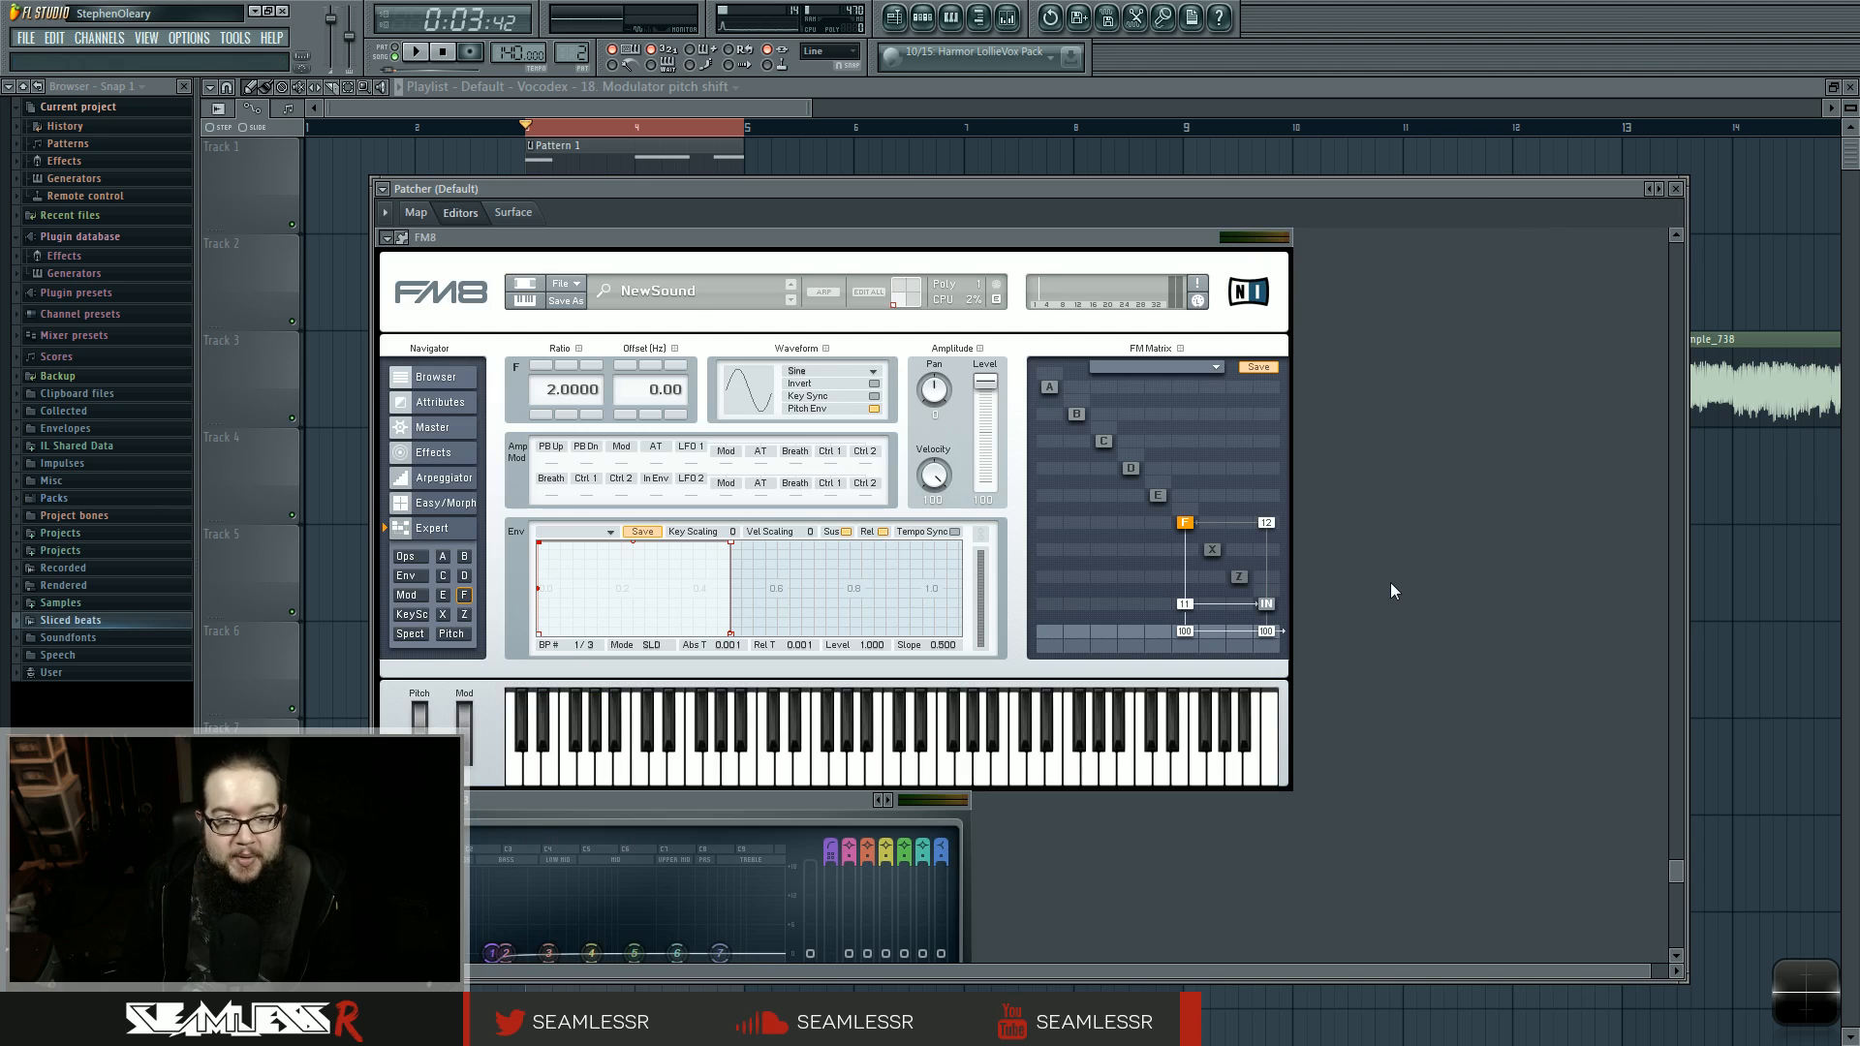
left_click(1076, 415)
left_click(874, 384)
left_click(872, 371)
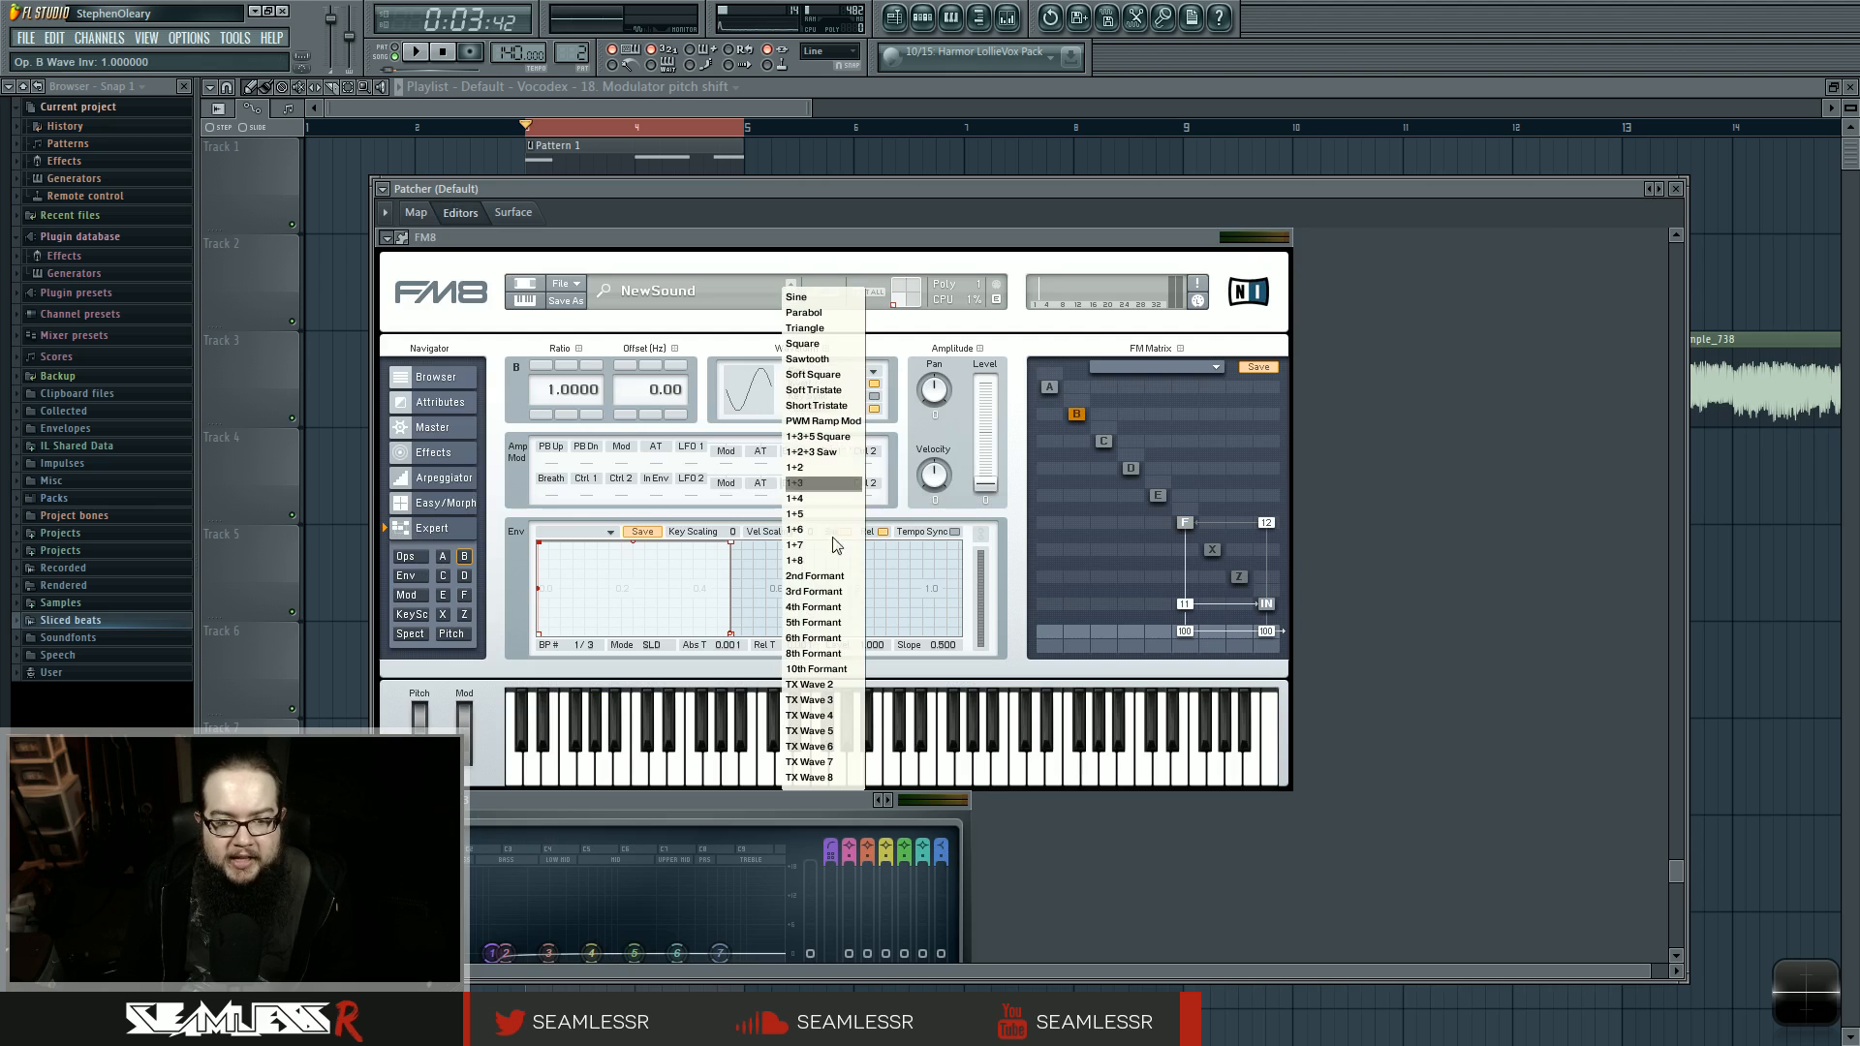
left_click(813, 653)
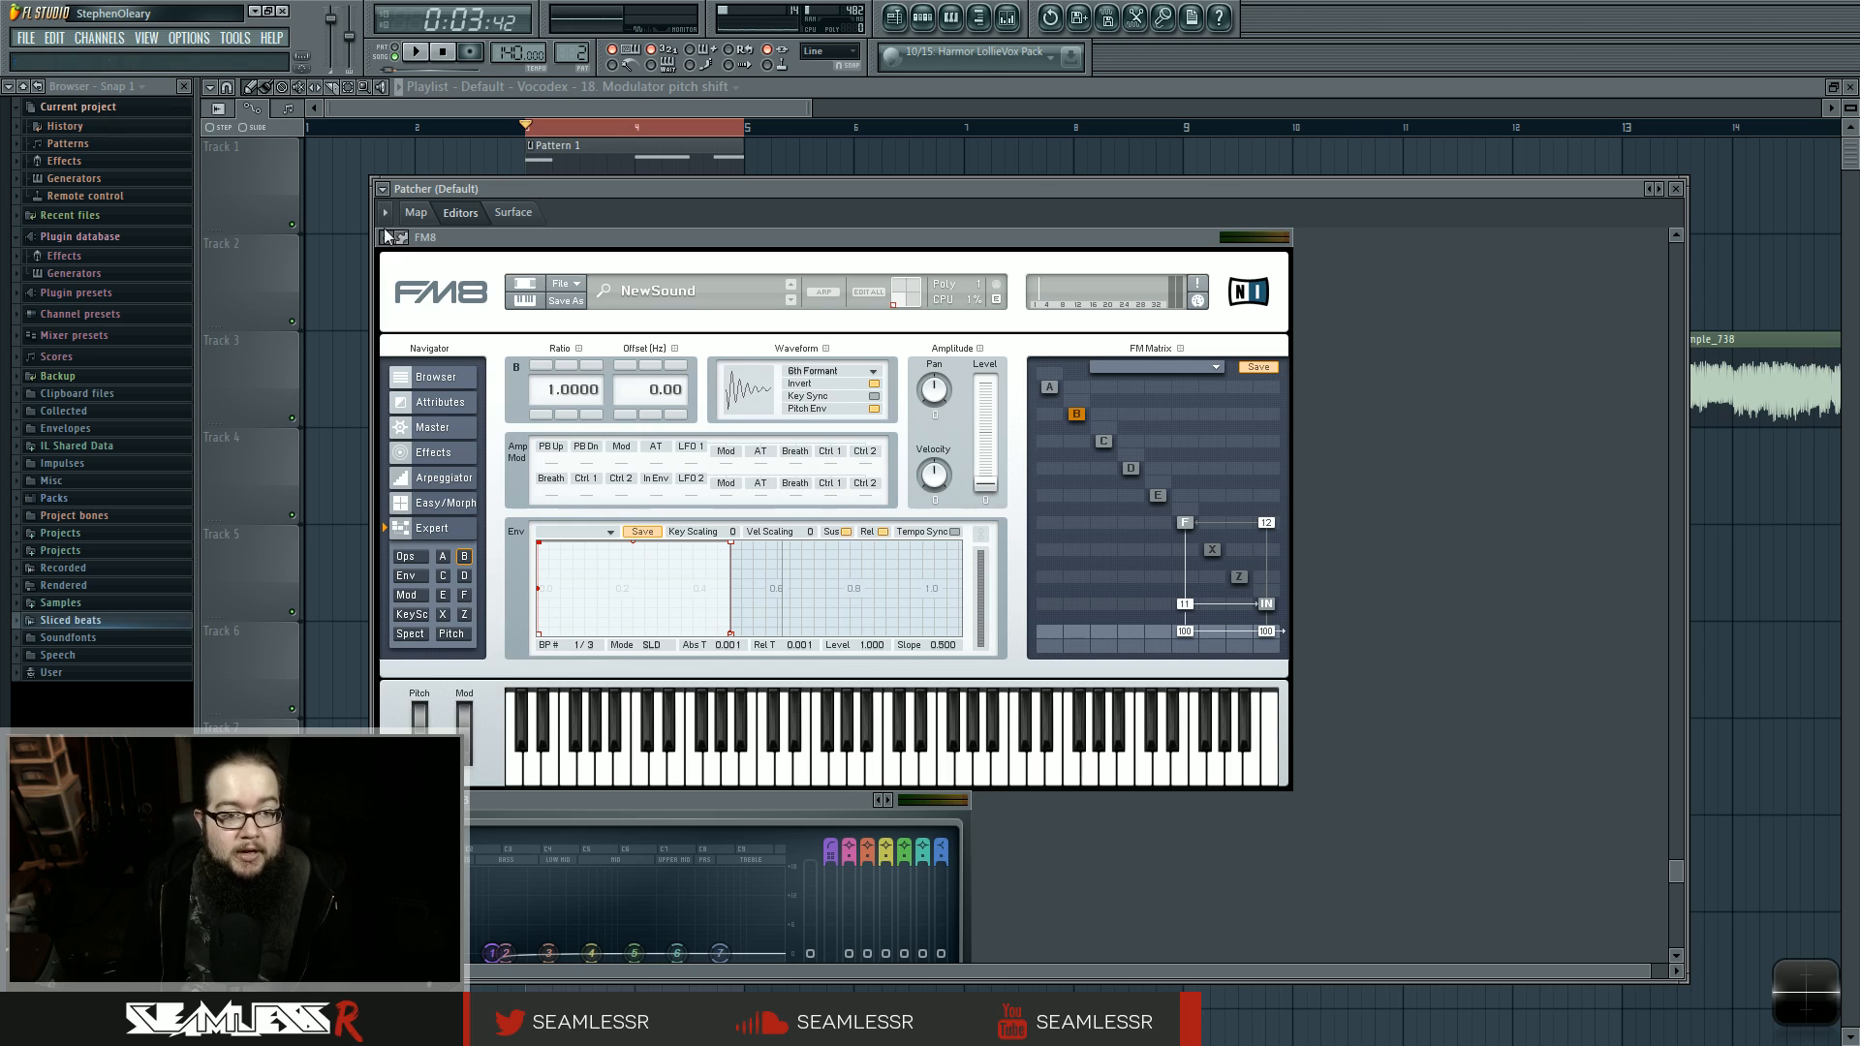
Step: Return to the upper Sytrus and examine operators 1 and 4 with the ring modulation matrix
left_click(415, 213)
double_click(576, 336)
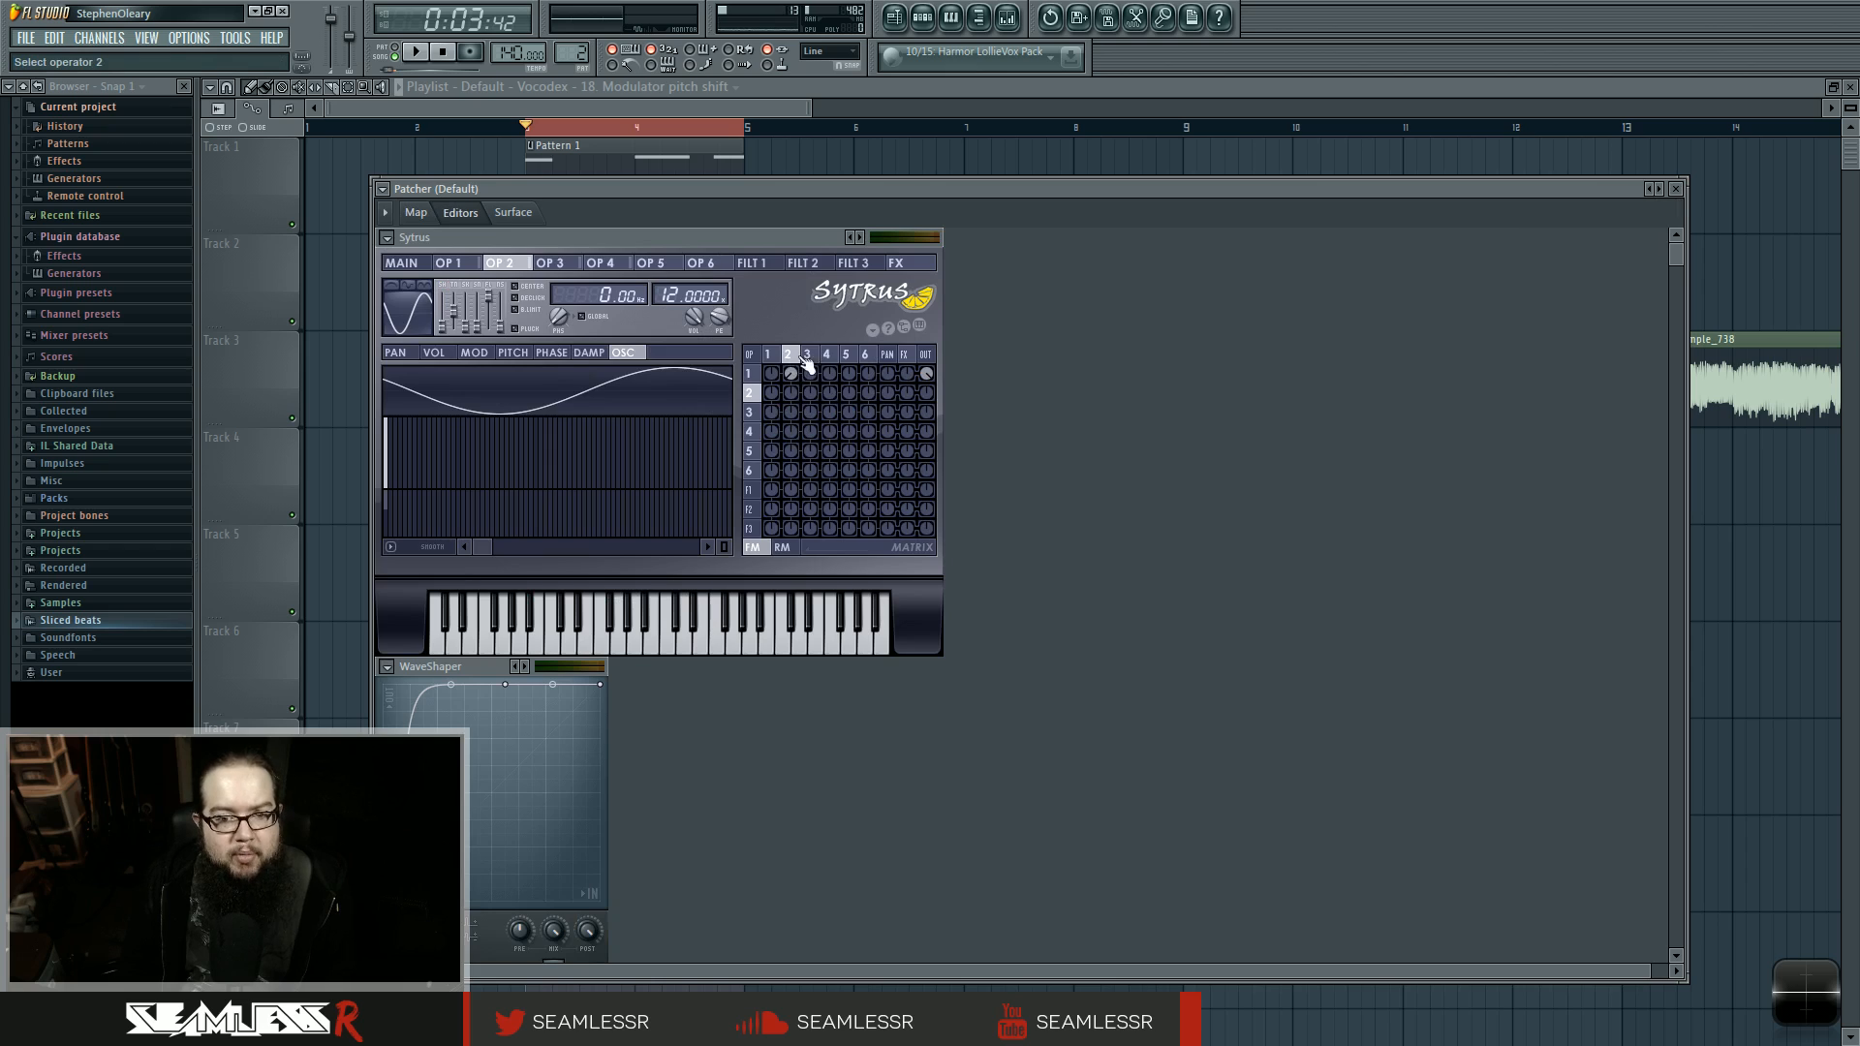
left_click(772, 355)
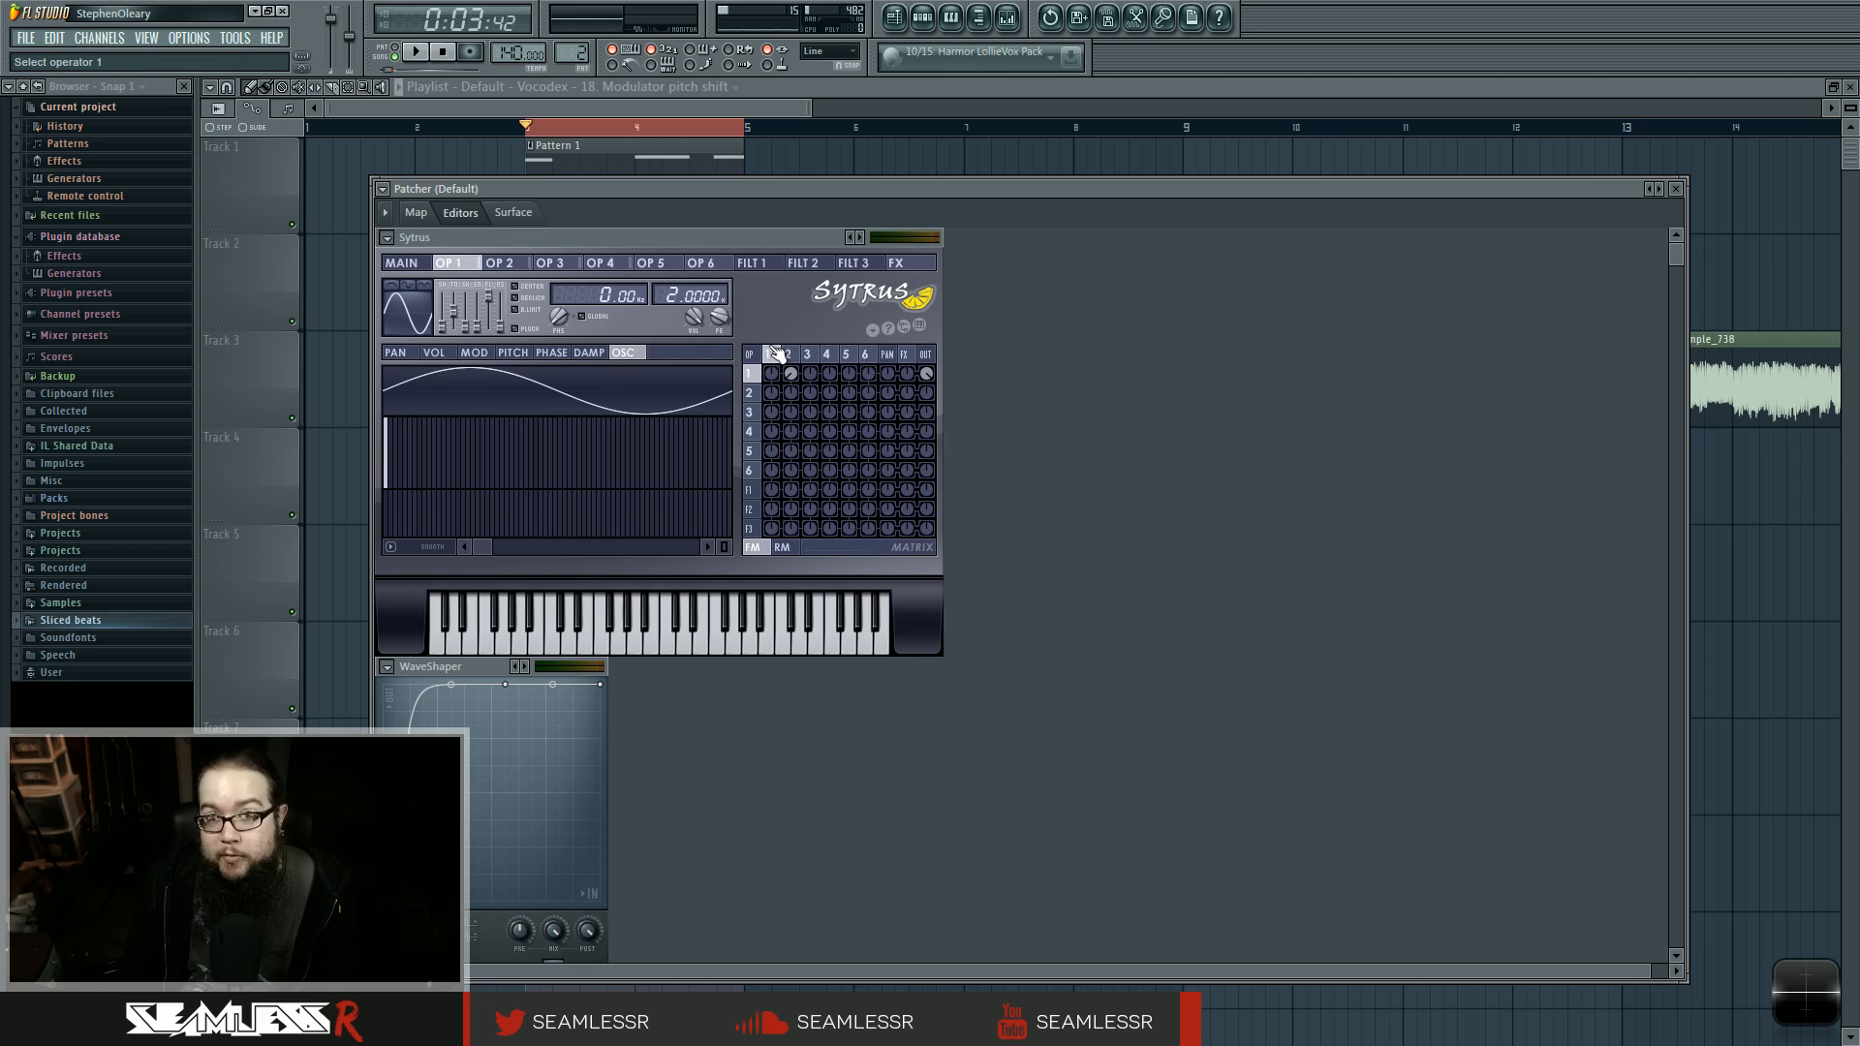
left_click(782, 547)
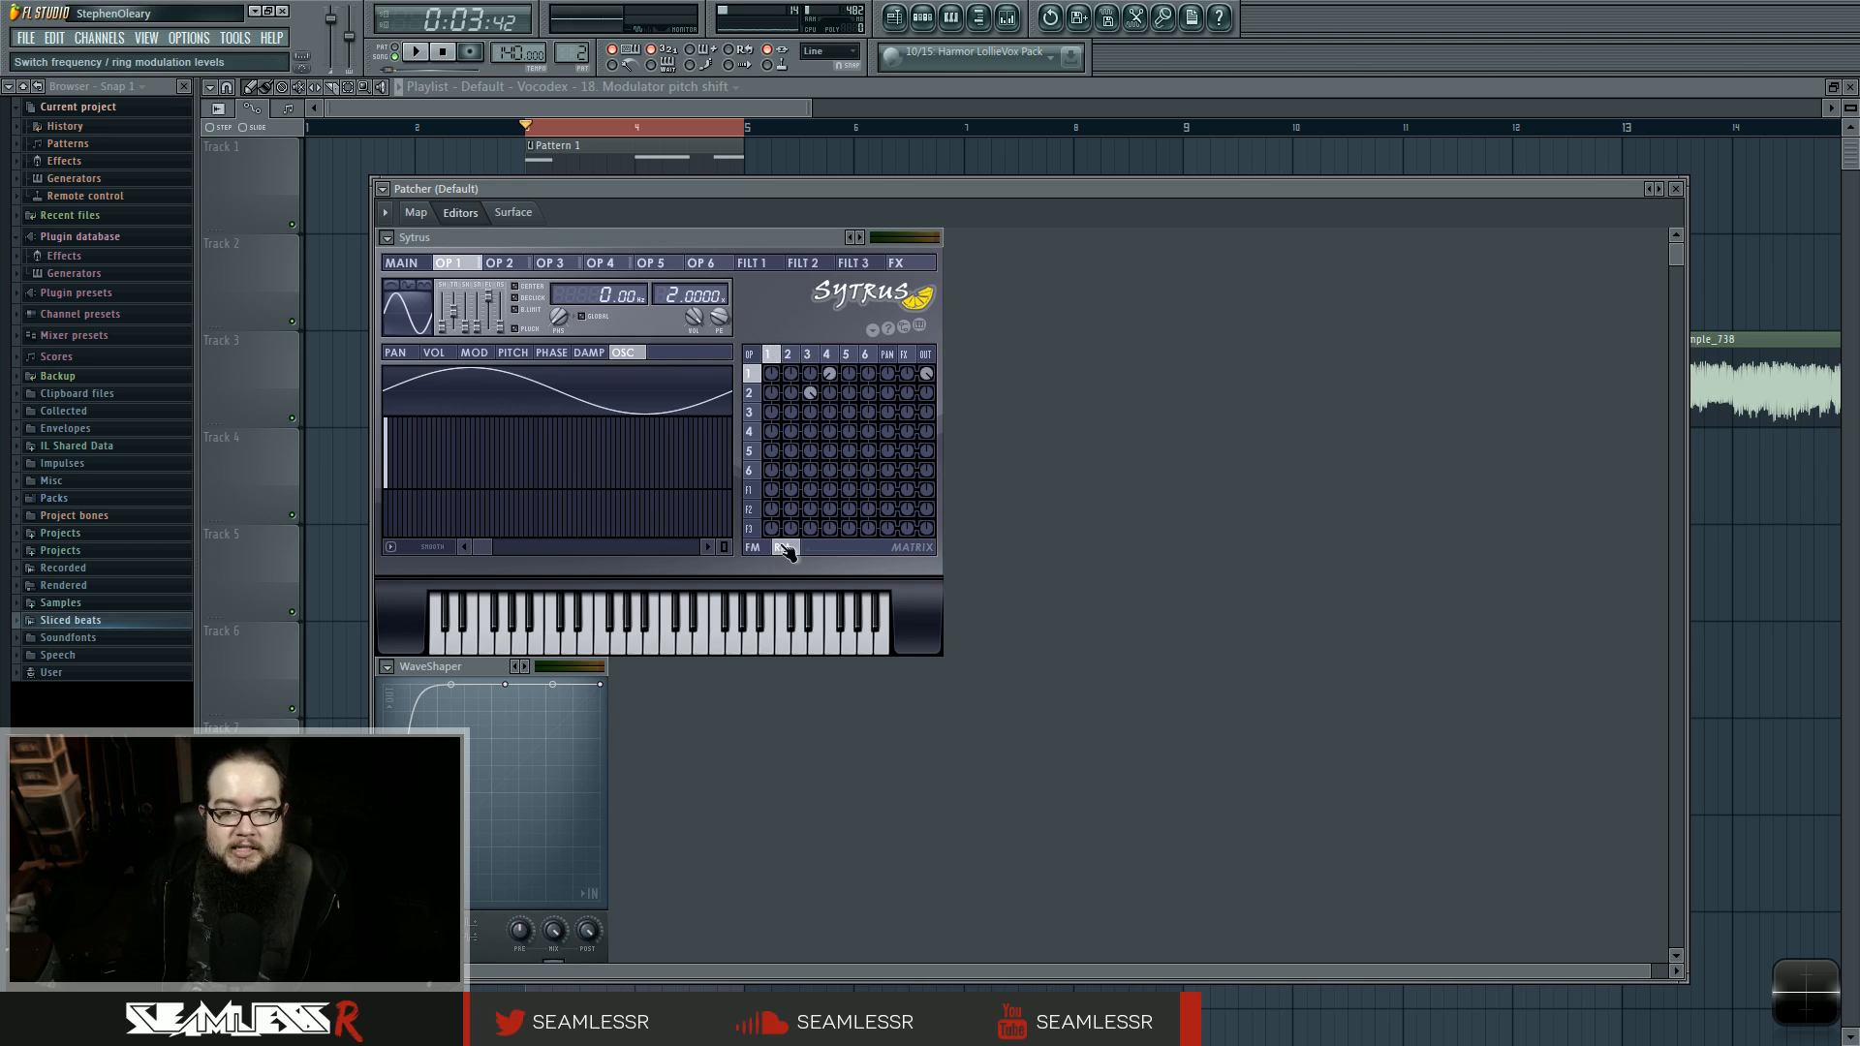
left_click(826, 356)
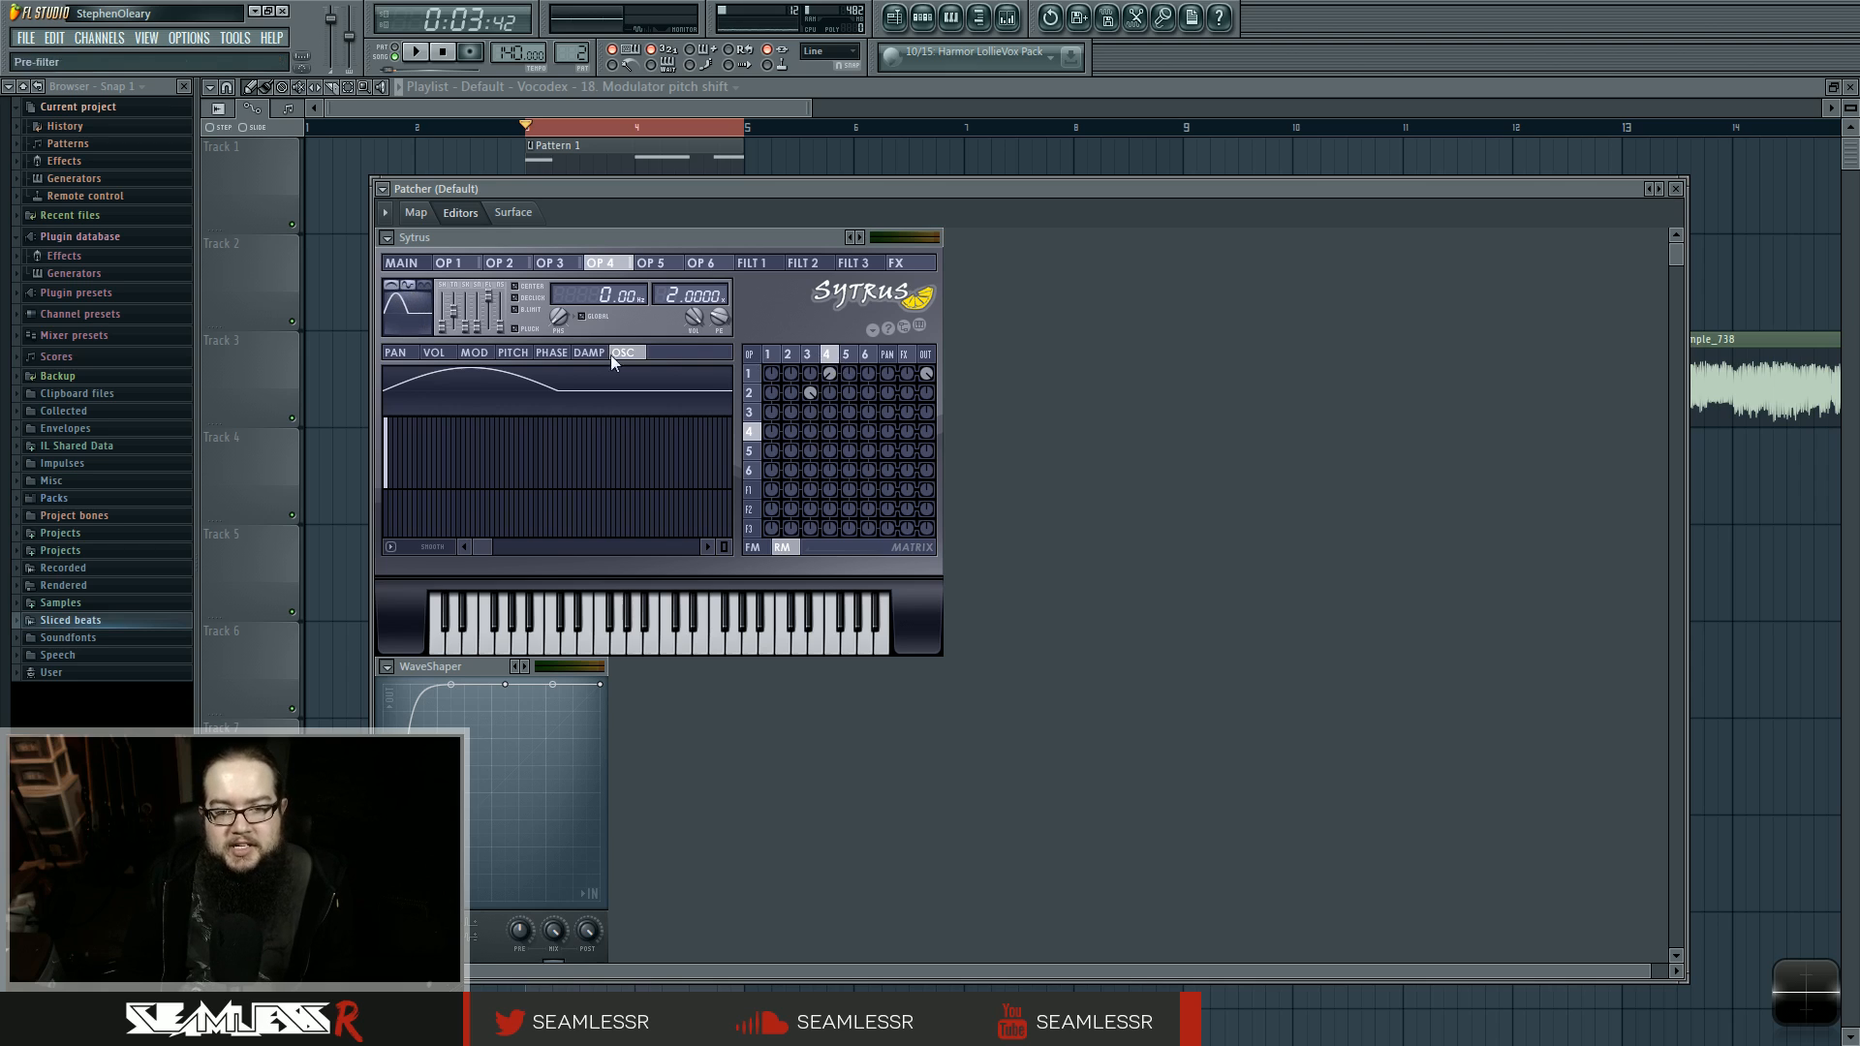
left_click(753, 547)
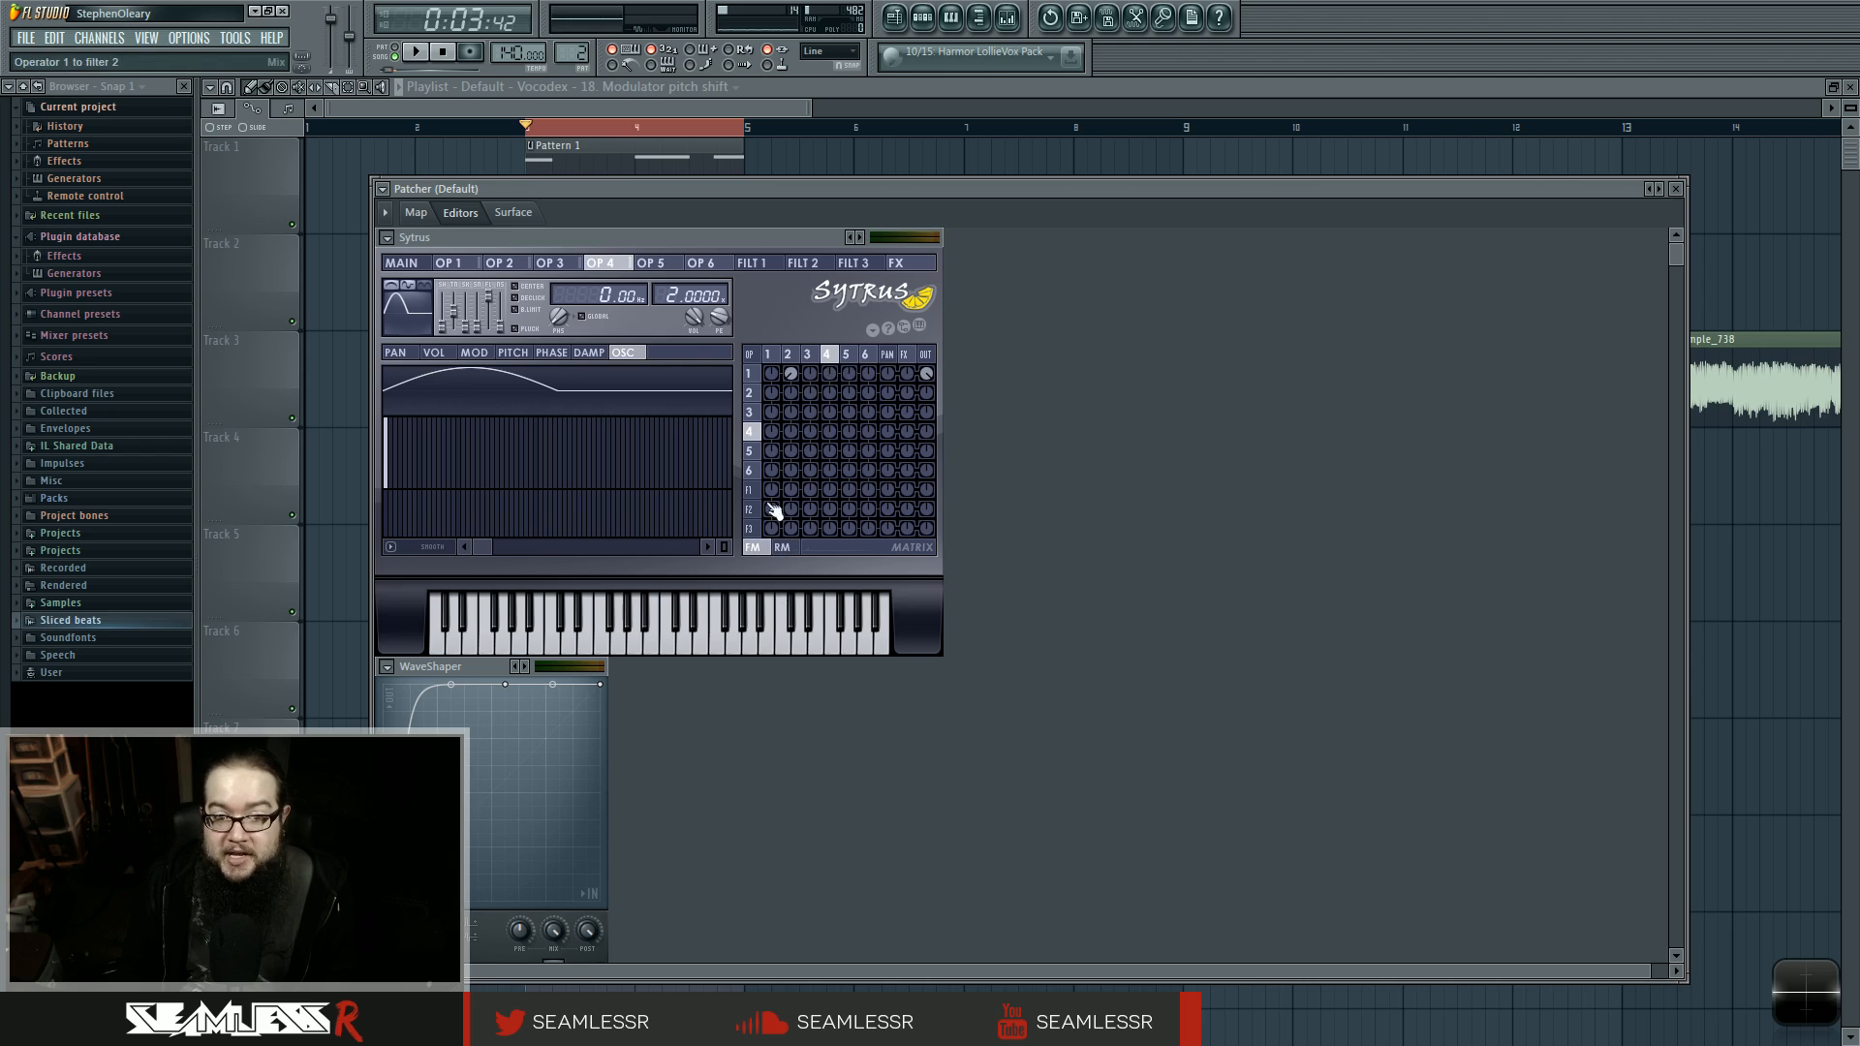
Step: Review operator 1's Mod X modulation mapping and the main modulation settings against the FM and RM matrices
left_click(769, 354)
left_click(476, 353)
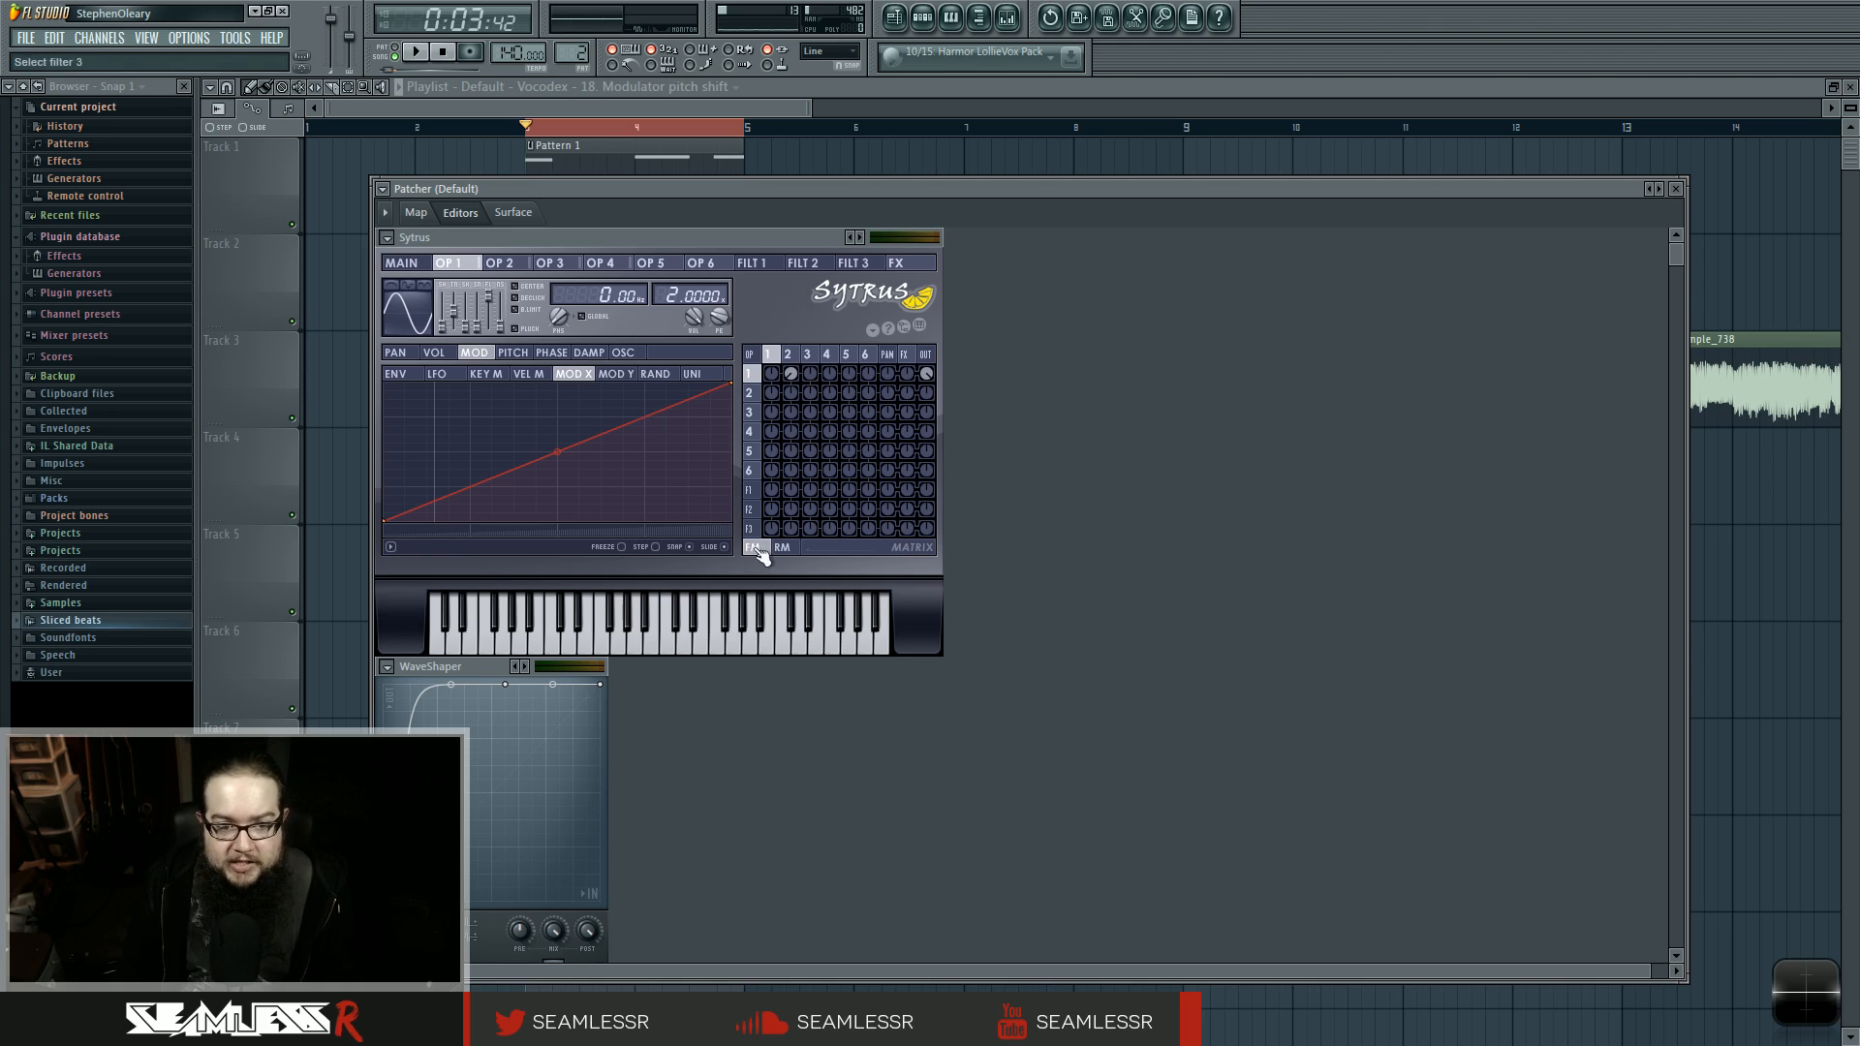
left_click(401, 263)
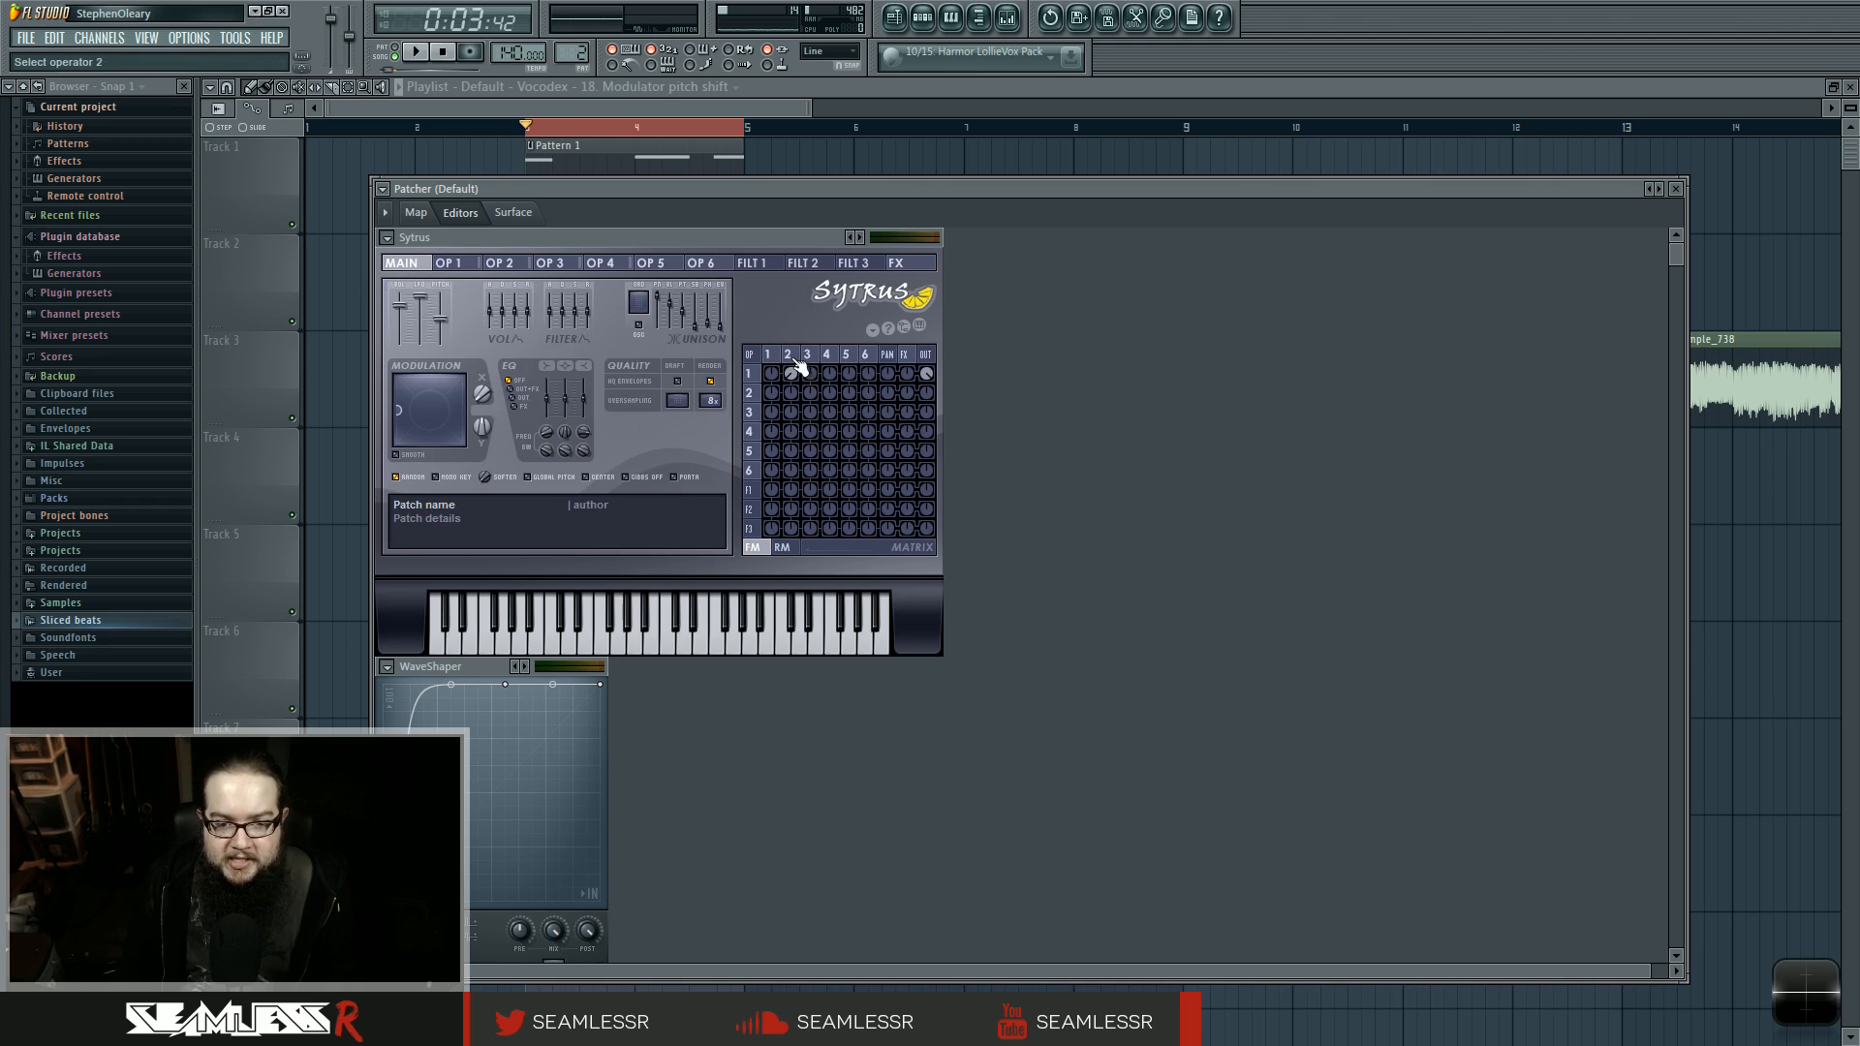
left_click(781, 546)
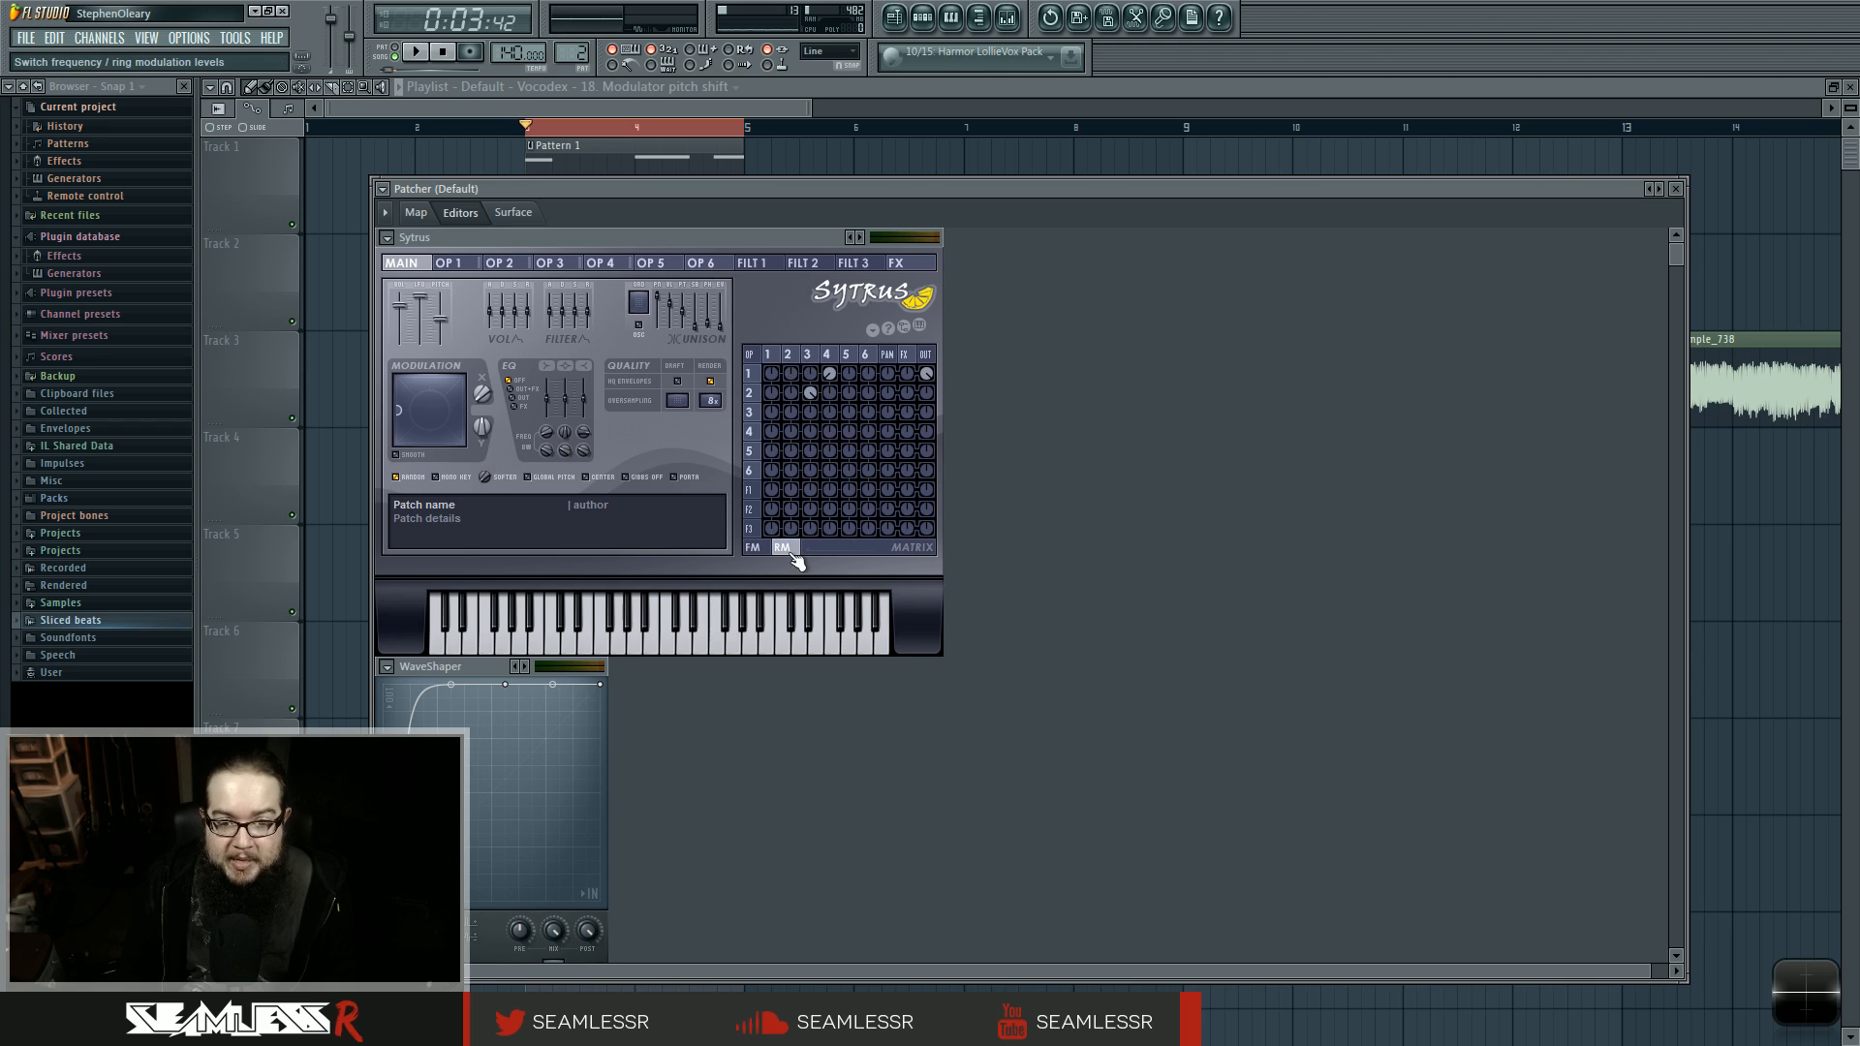
left_click(753, 548)
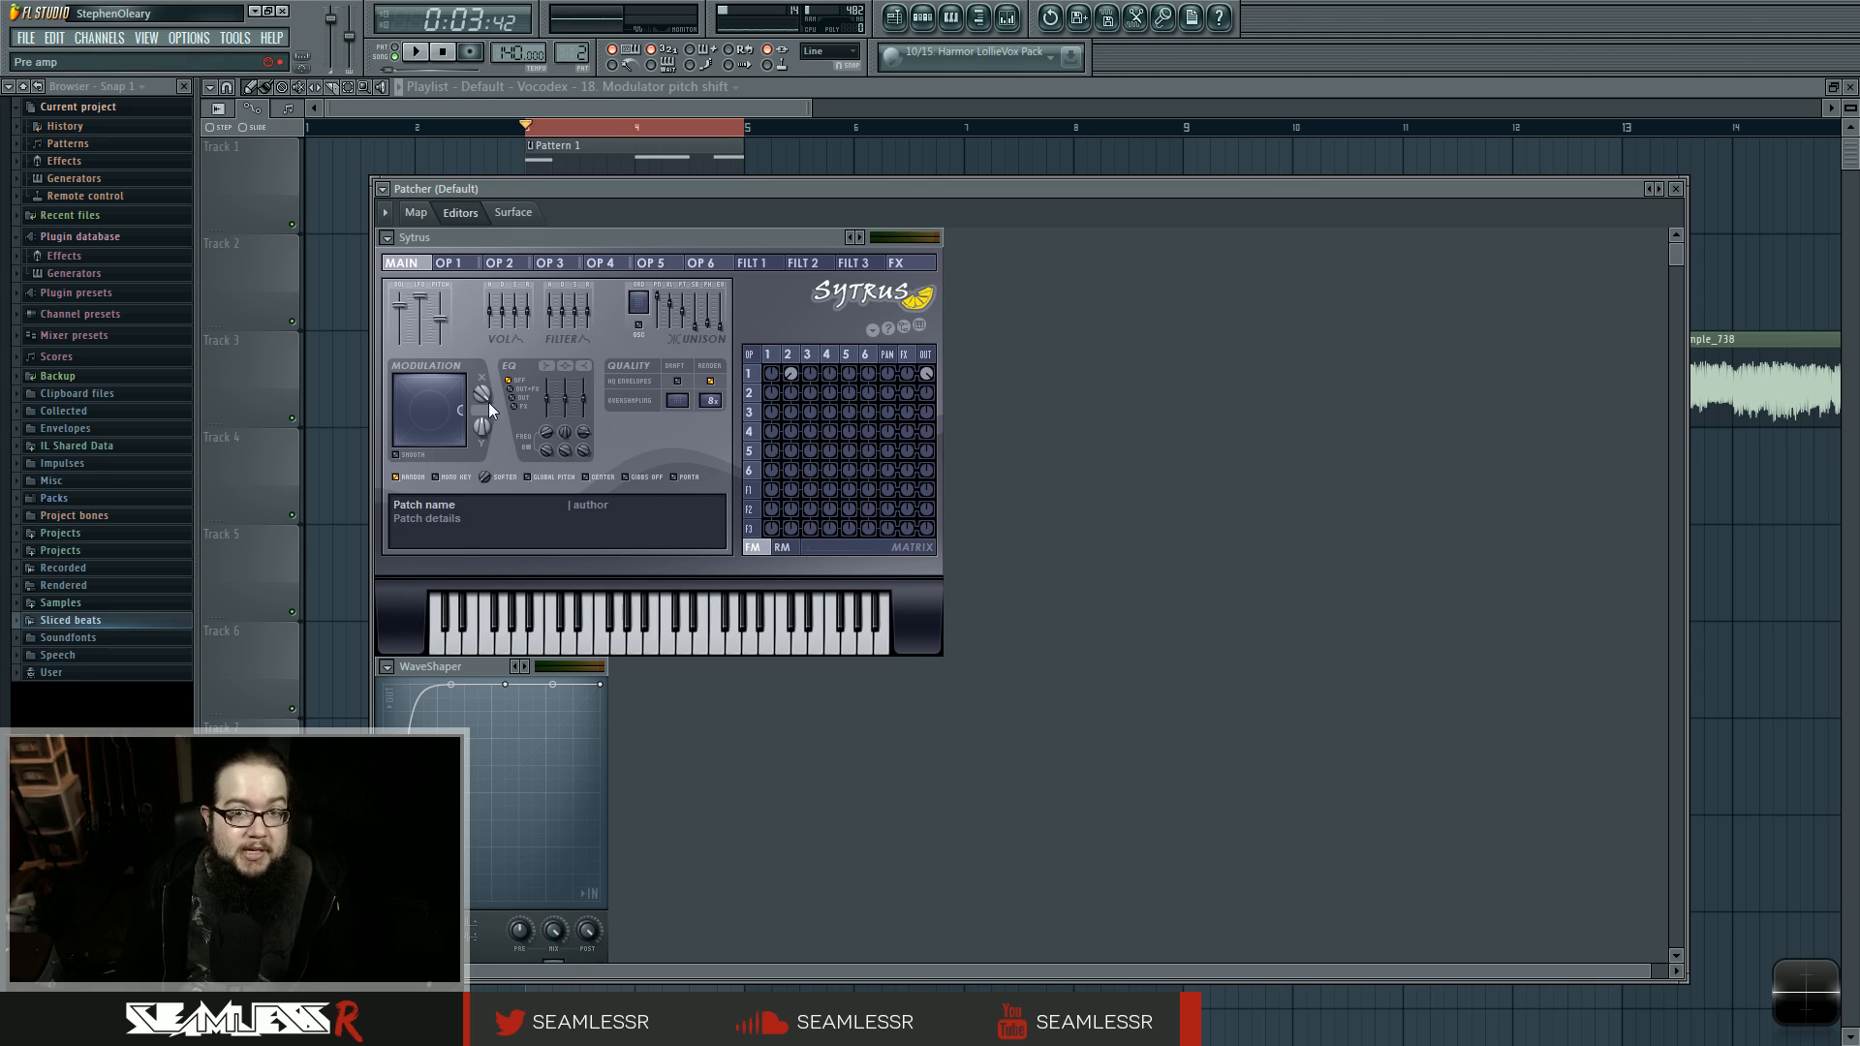
Step: Nudge the upper WaveShaper and Fruity Phaser nodes on the Patcher map, and open the Param. EQ 2 fed by the upper Sytrus
left_click(416, 212)
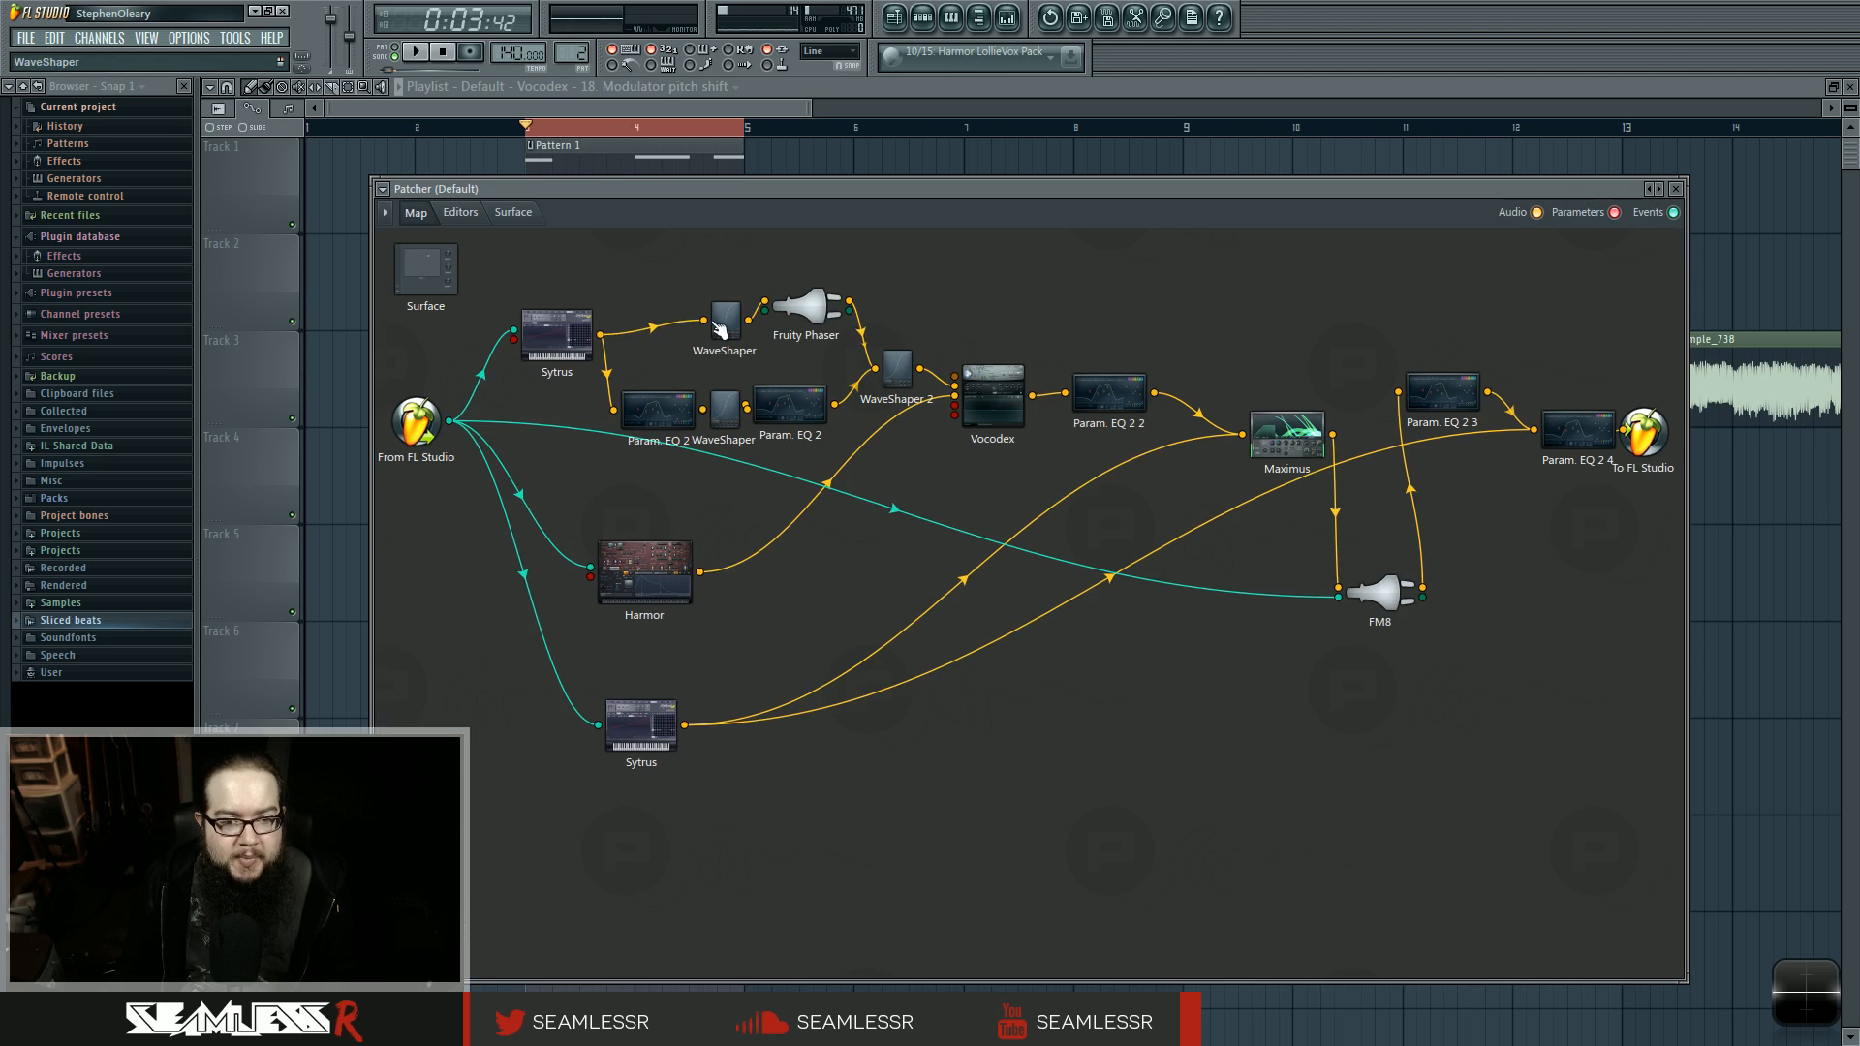
left_click_drag(718, 326, 696, 302)
left_click_drag(819, 309, 824, 300)
left_click_drag(651, 426, 645, 417)
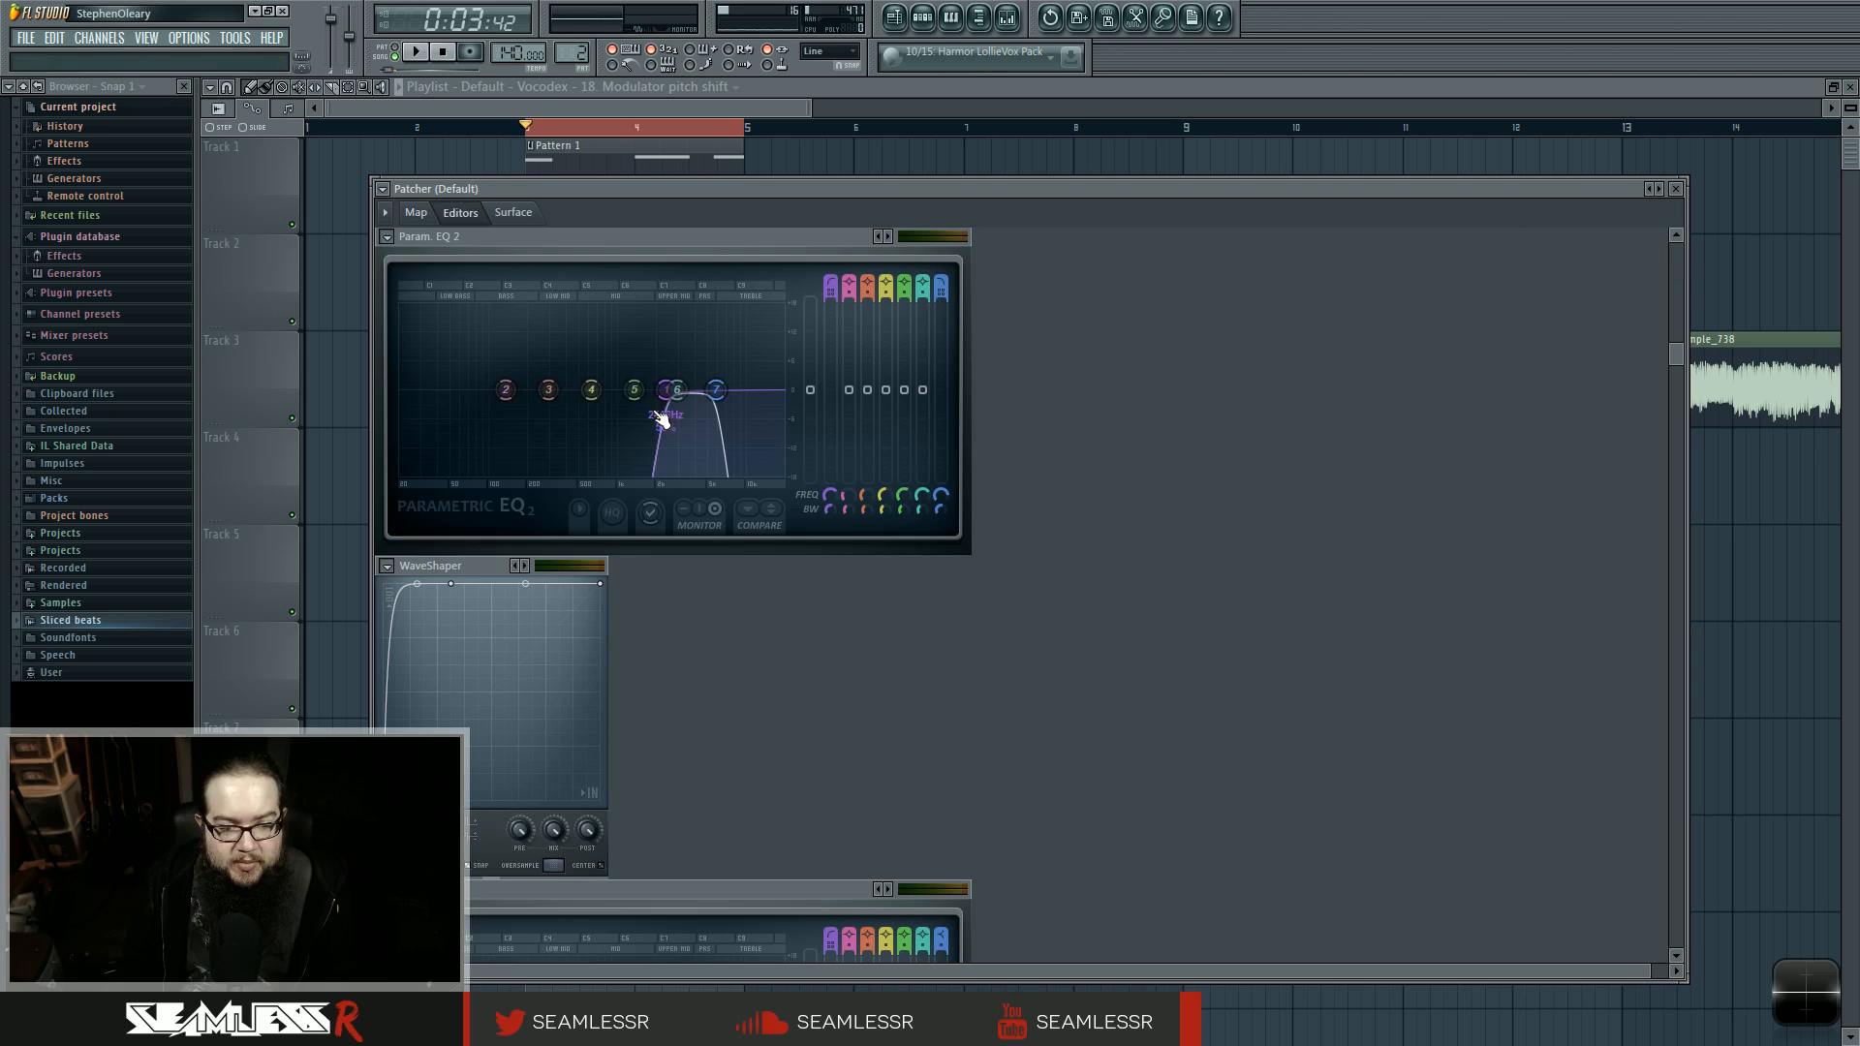
double_click(665, 419)
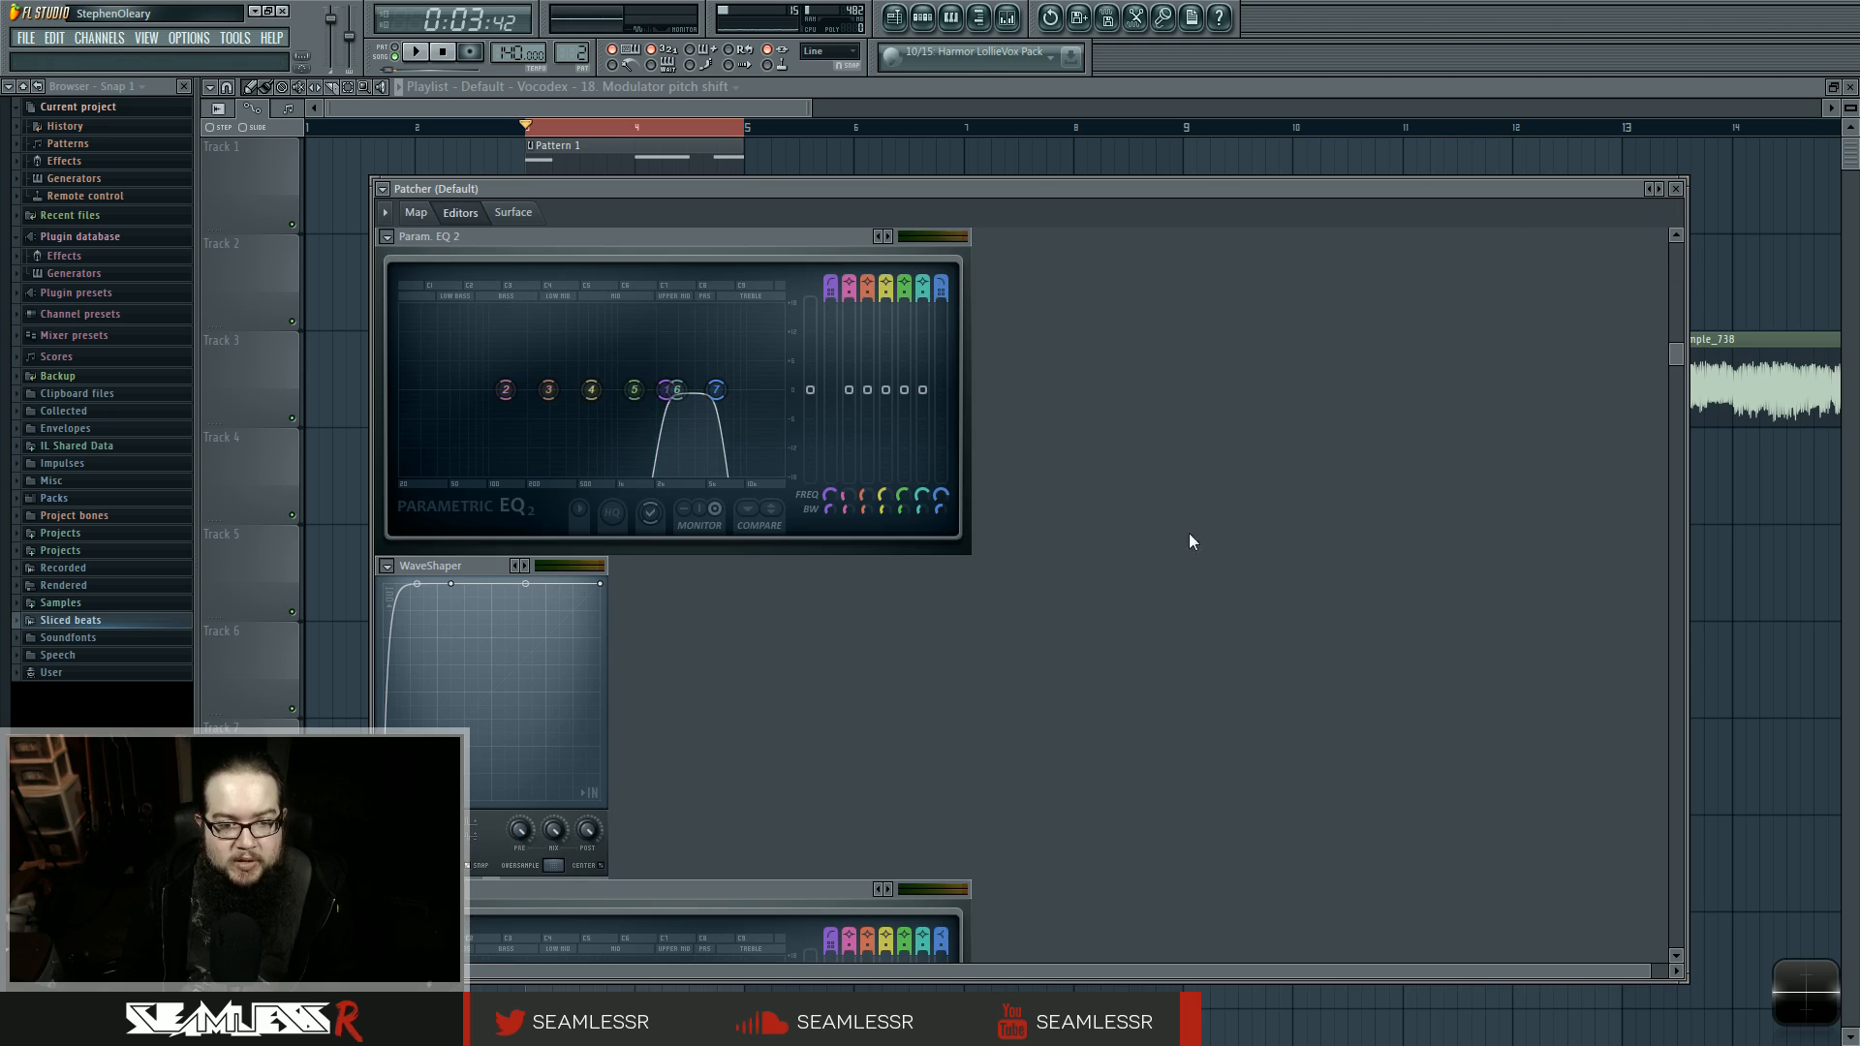
Step: Compare the first Param. EQ 2's filter curve and band 1 high pass with the WaveShaper and the EQ that follows
scroll(1068, 454, "down", 4)
scroll(1104, 509, "up", 3)
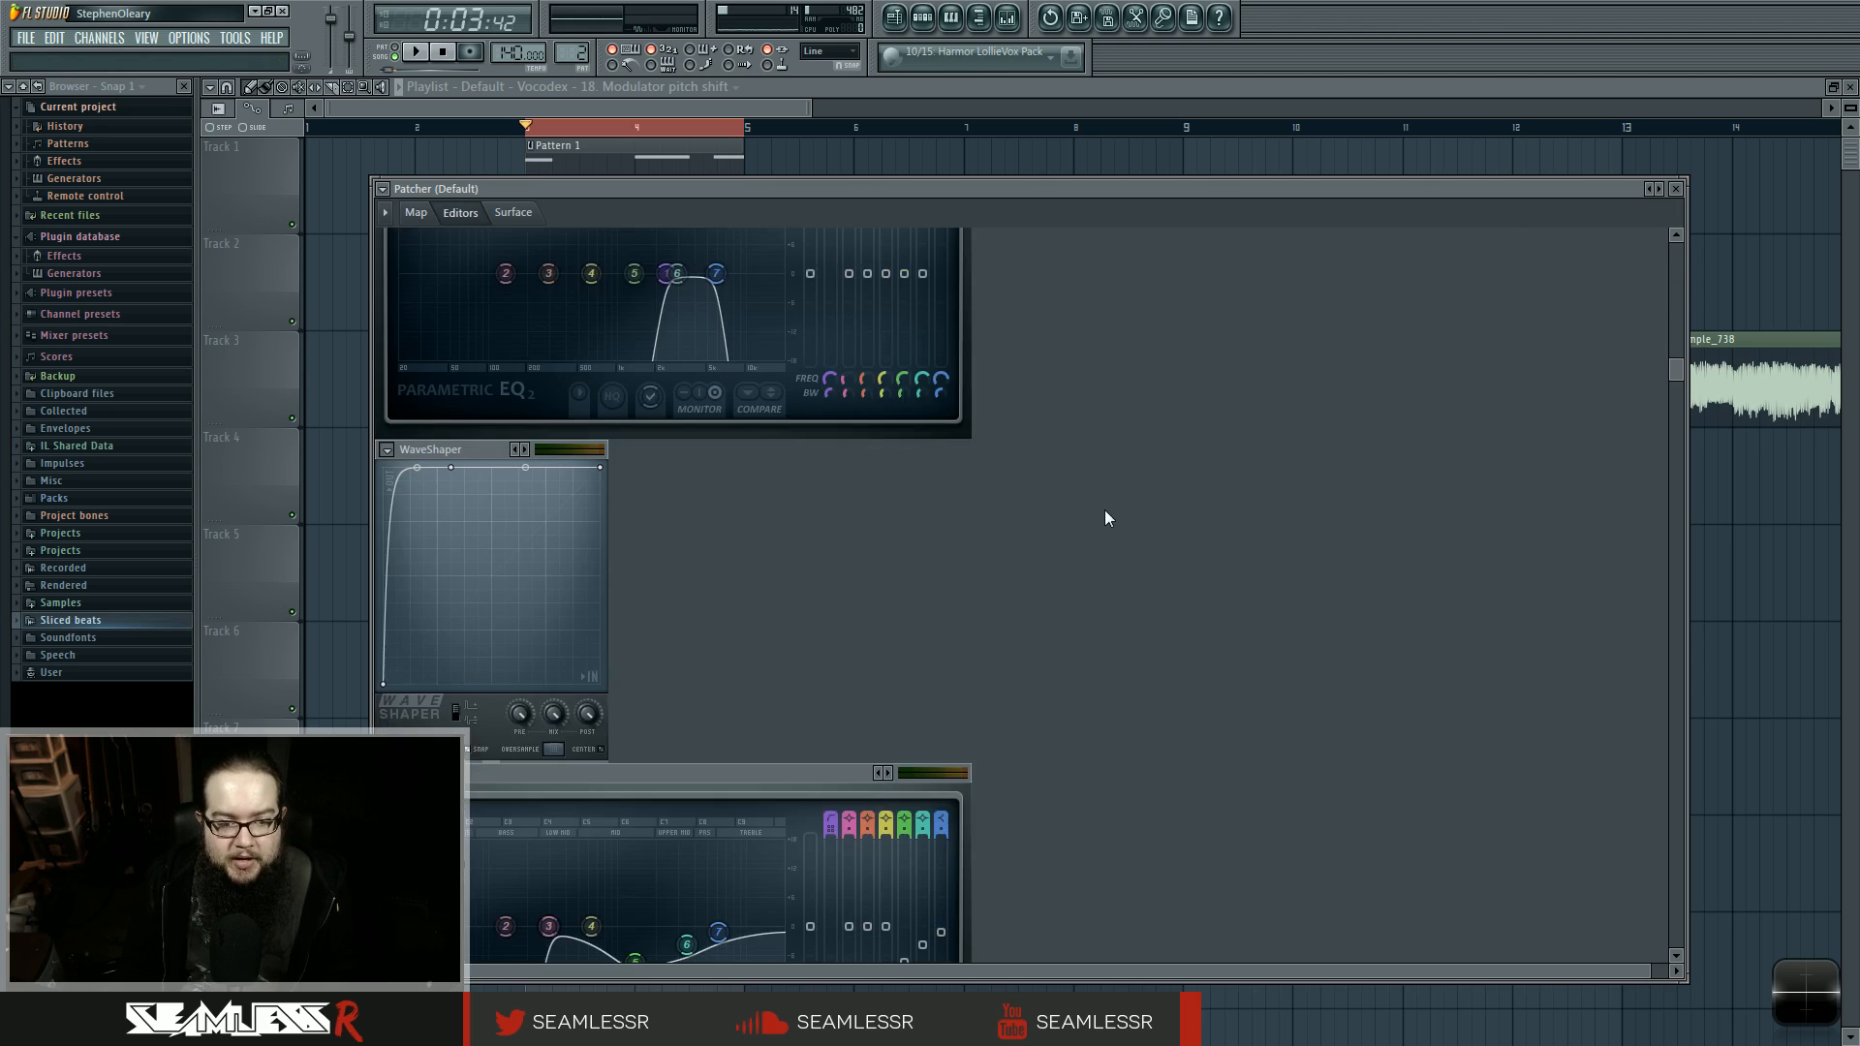
scroll(1105, 510, "down", 1)
scroll(1105, 509, "up", 2)
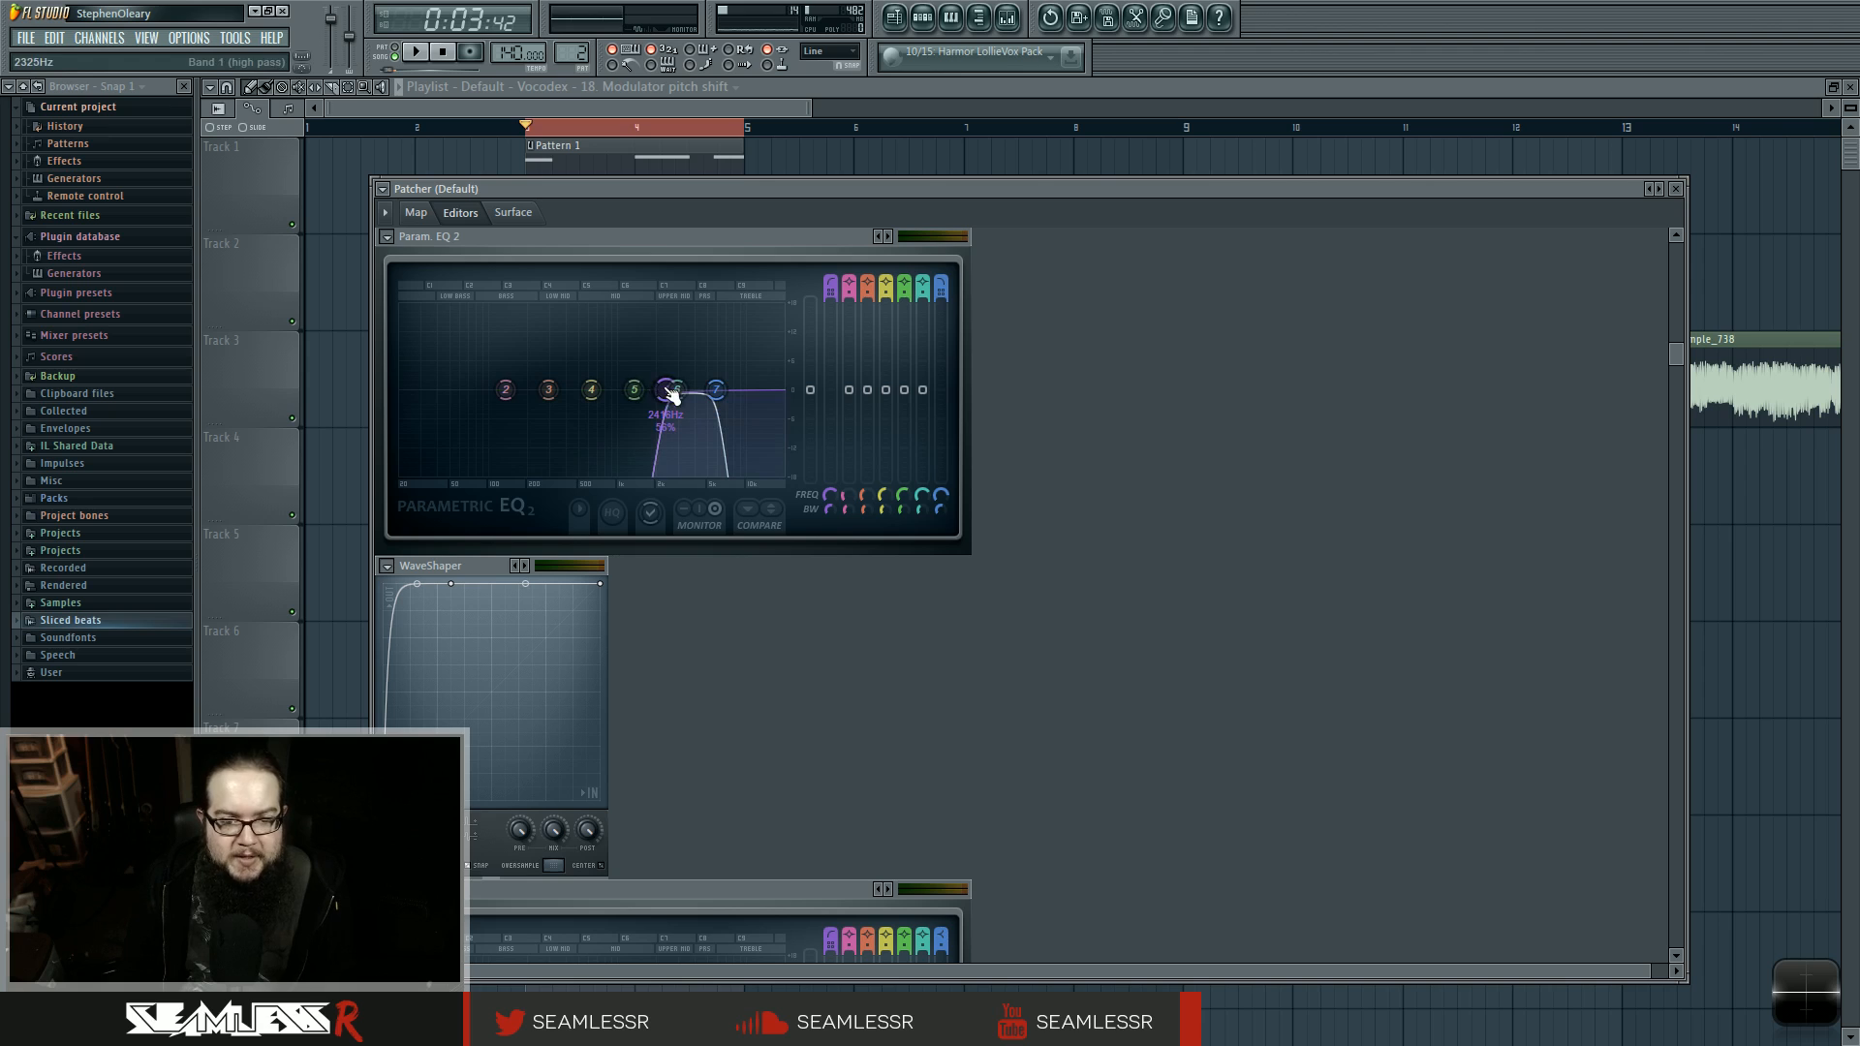
scroll(1081, 641, "down", 1)
scroll(1082, 636, "down", 1)
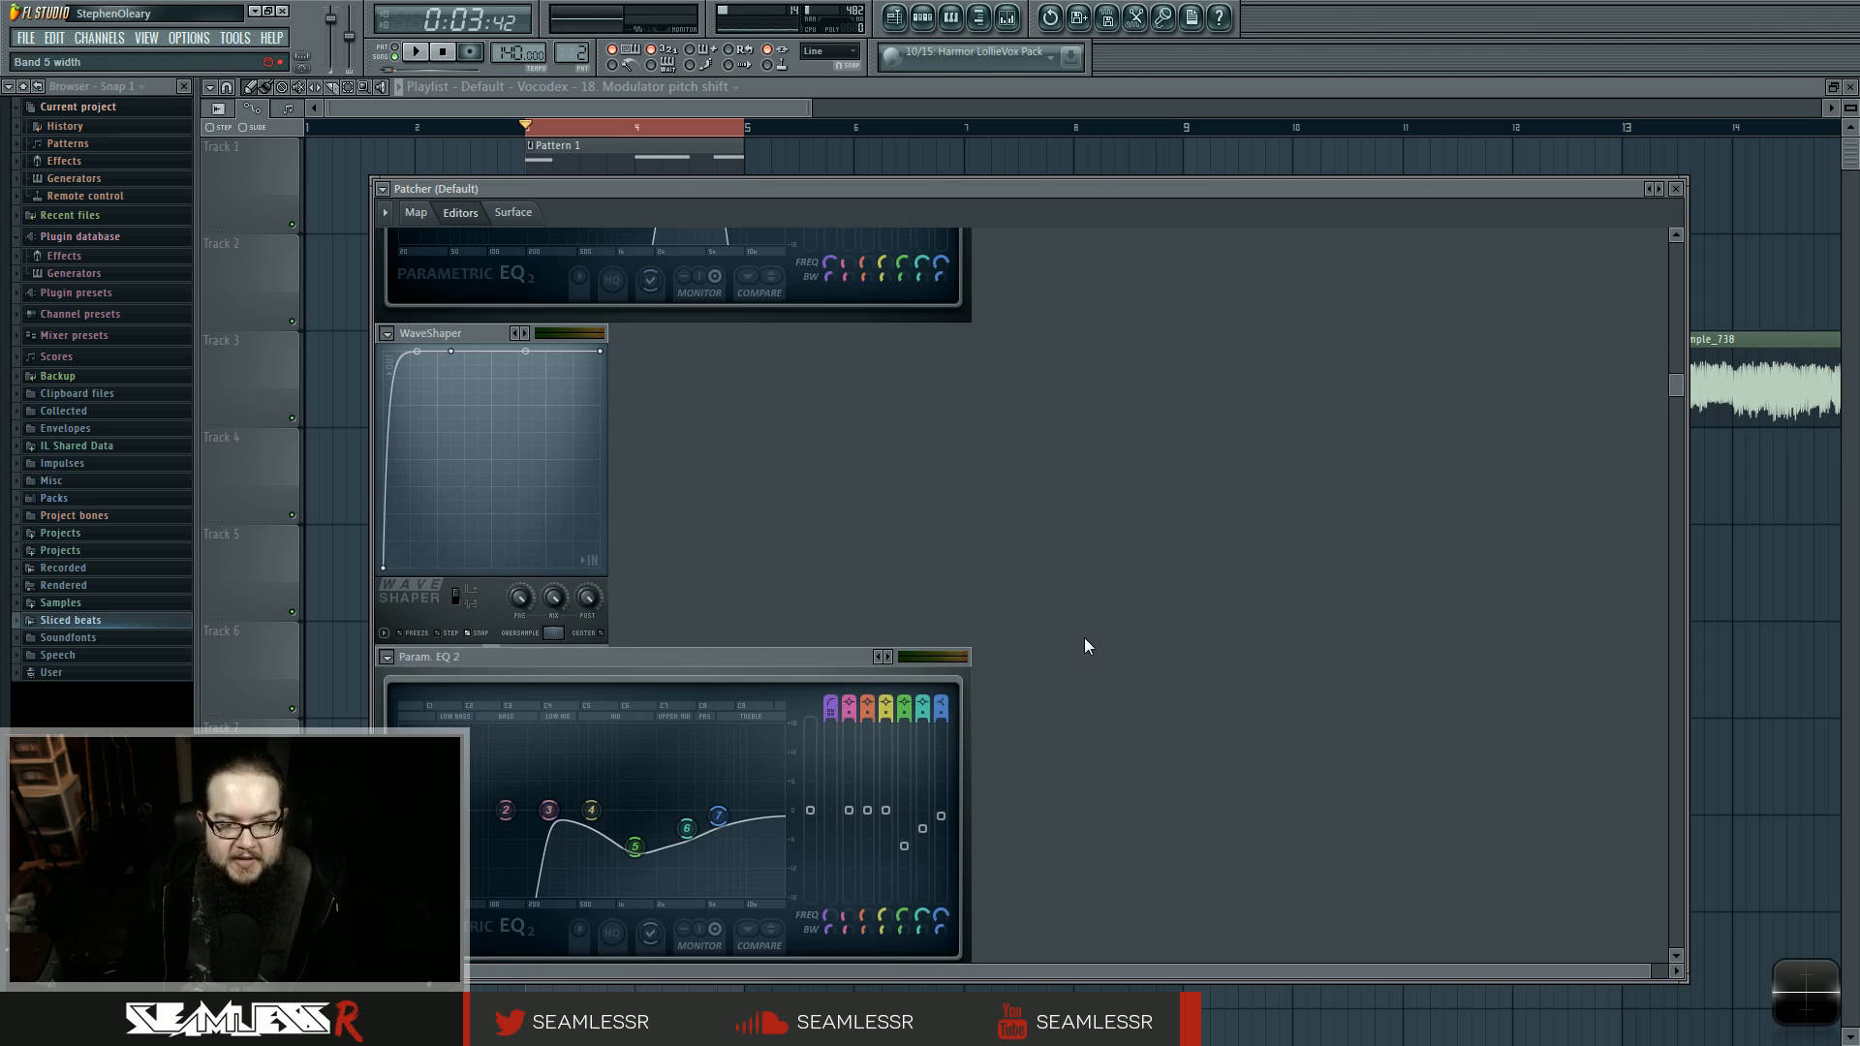
scroll(1096, 632, "up", 2)
Step: Play the pattern while watching the first Param. EQ 2's spectrum, and stop playback
key("space")
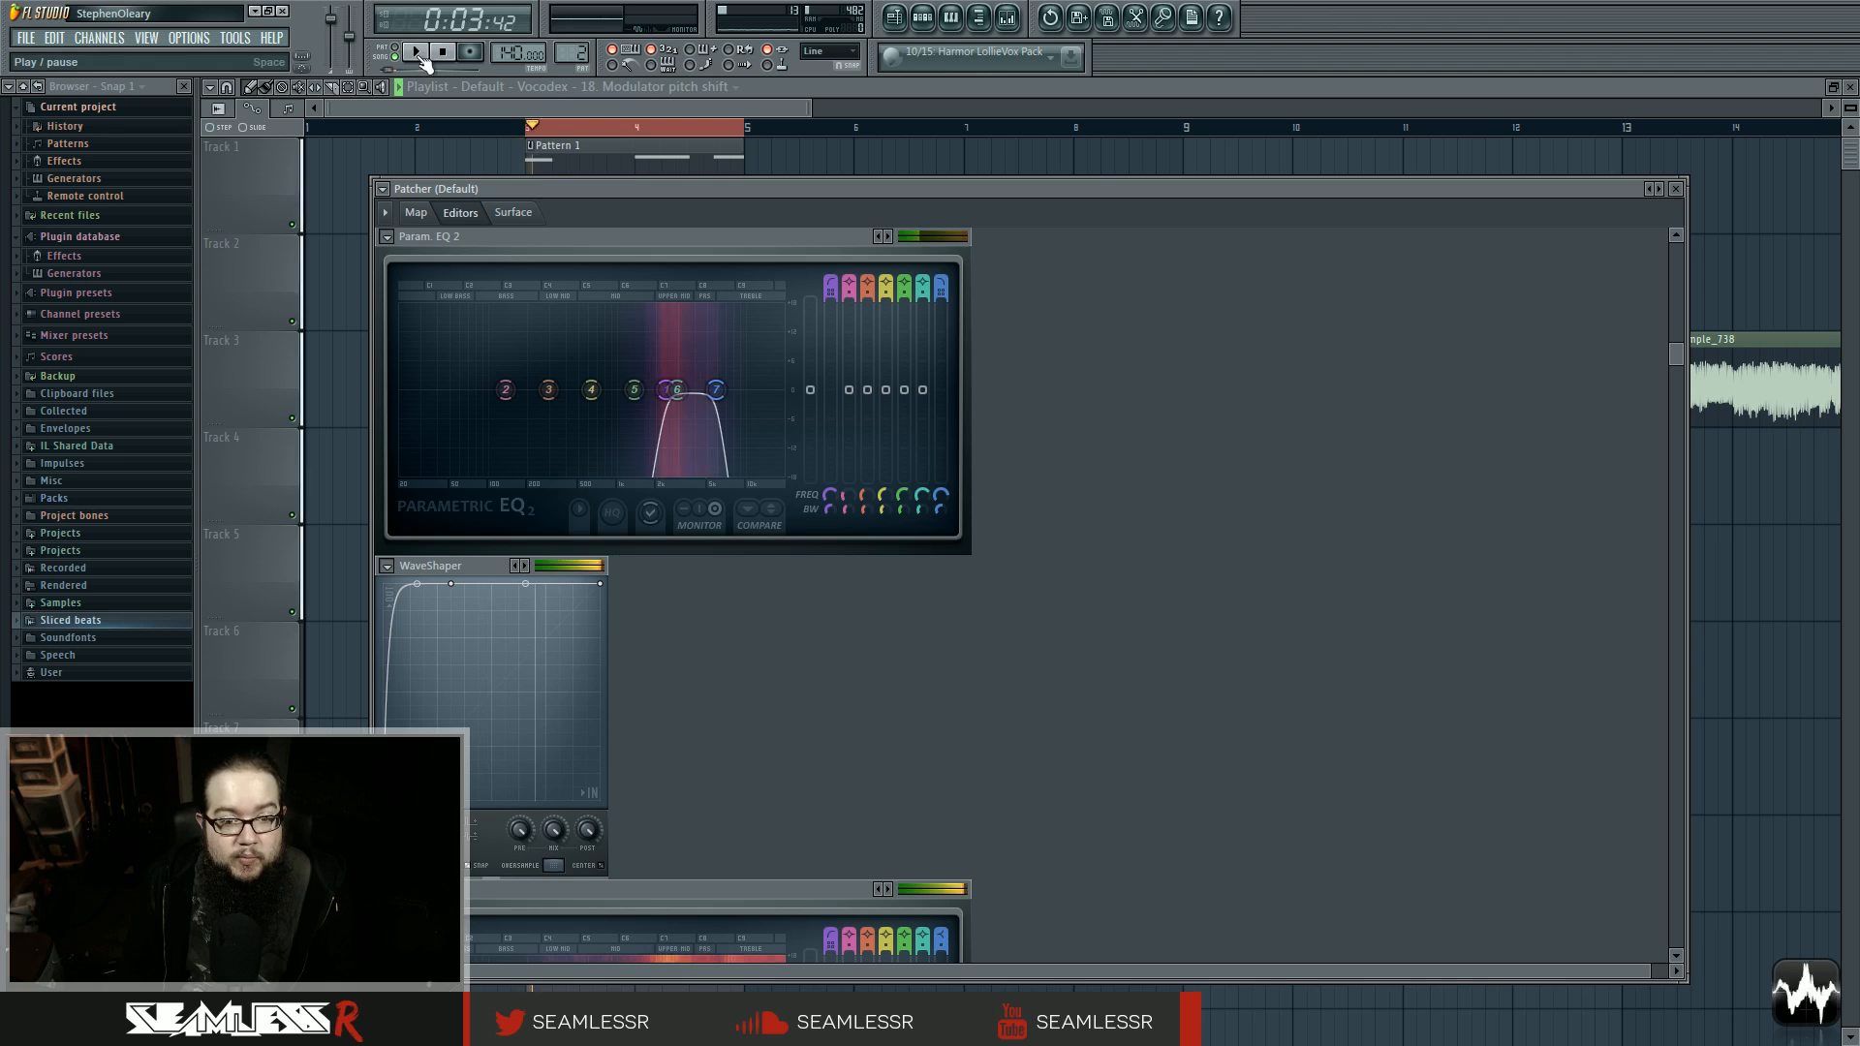
scroll(1095, 550, "down", 2)
scroll(1077, 708, "up", 2)
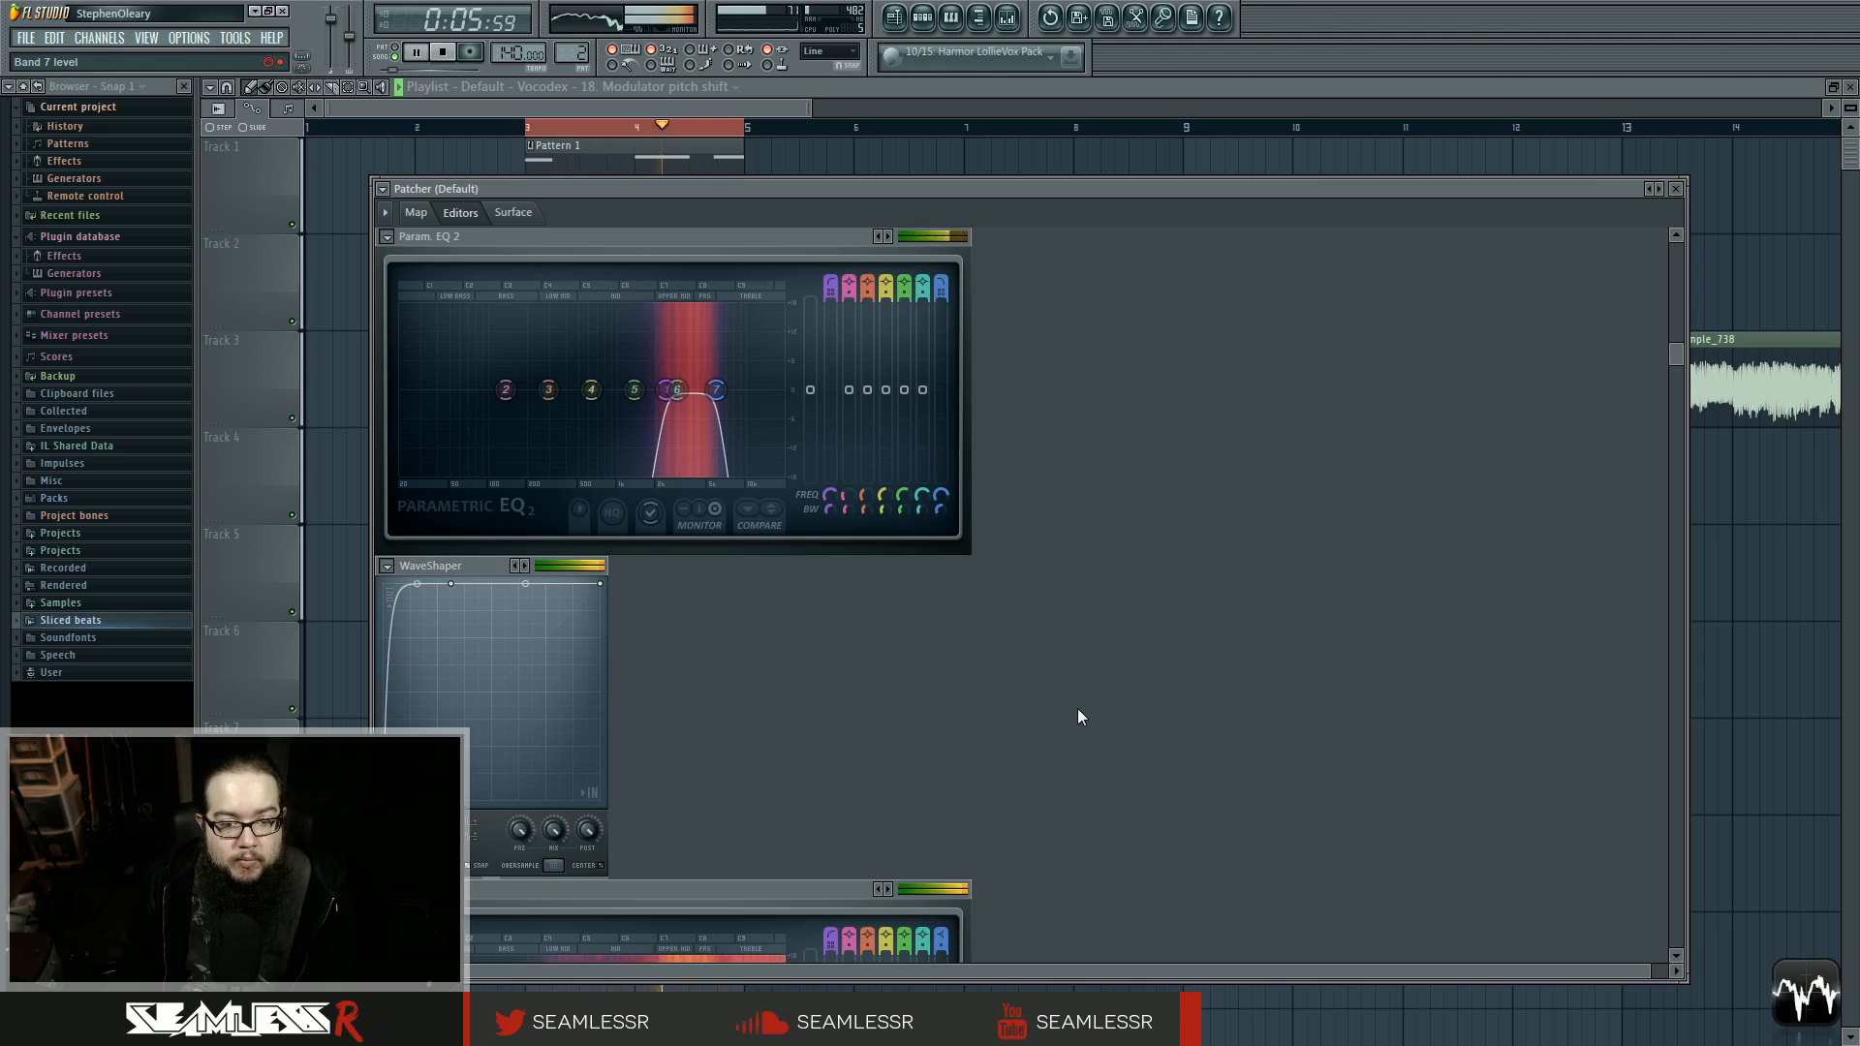
key("space")
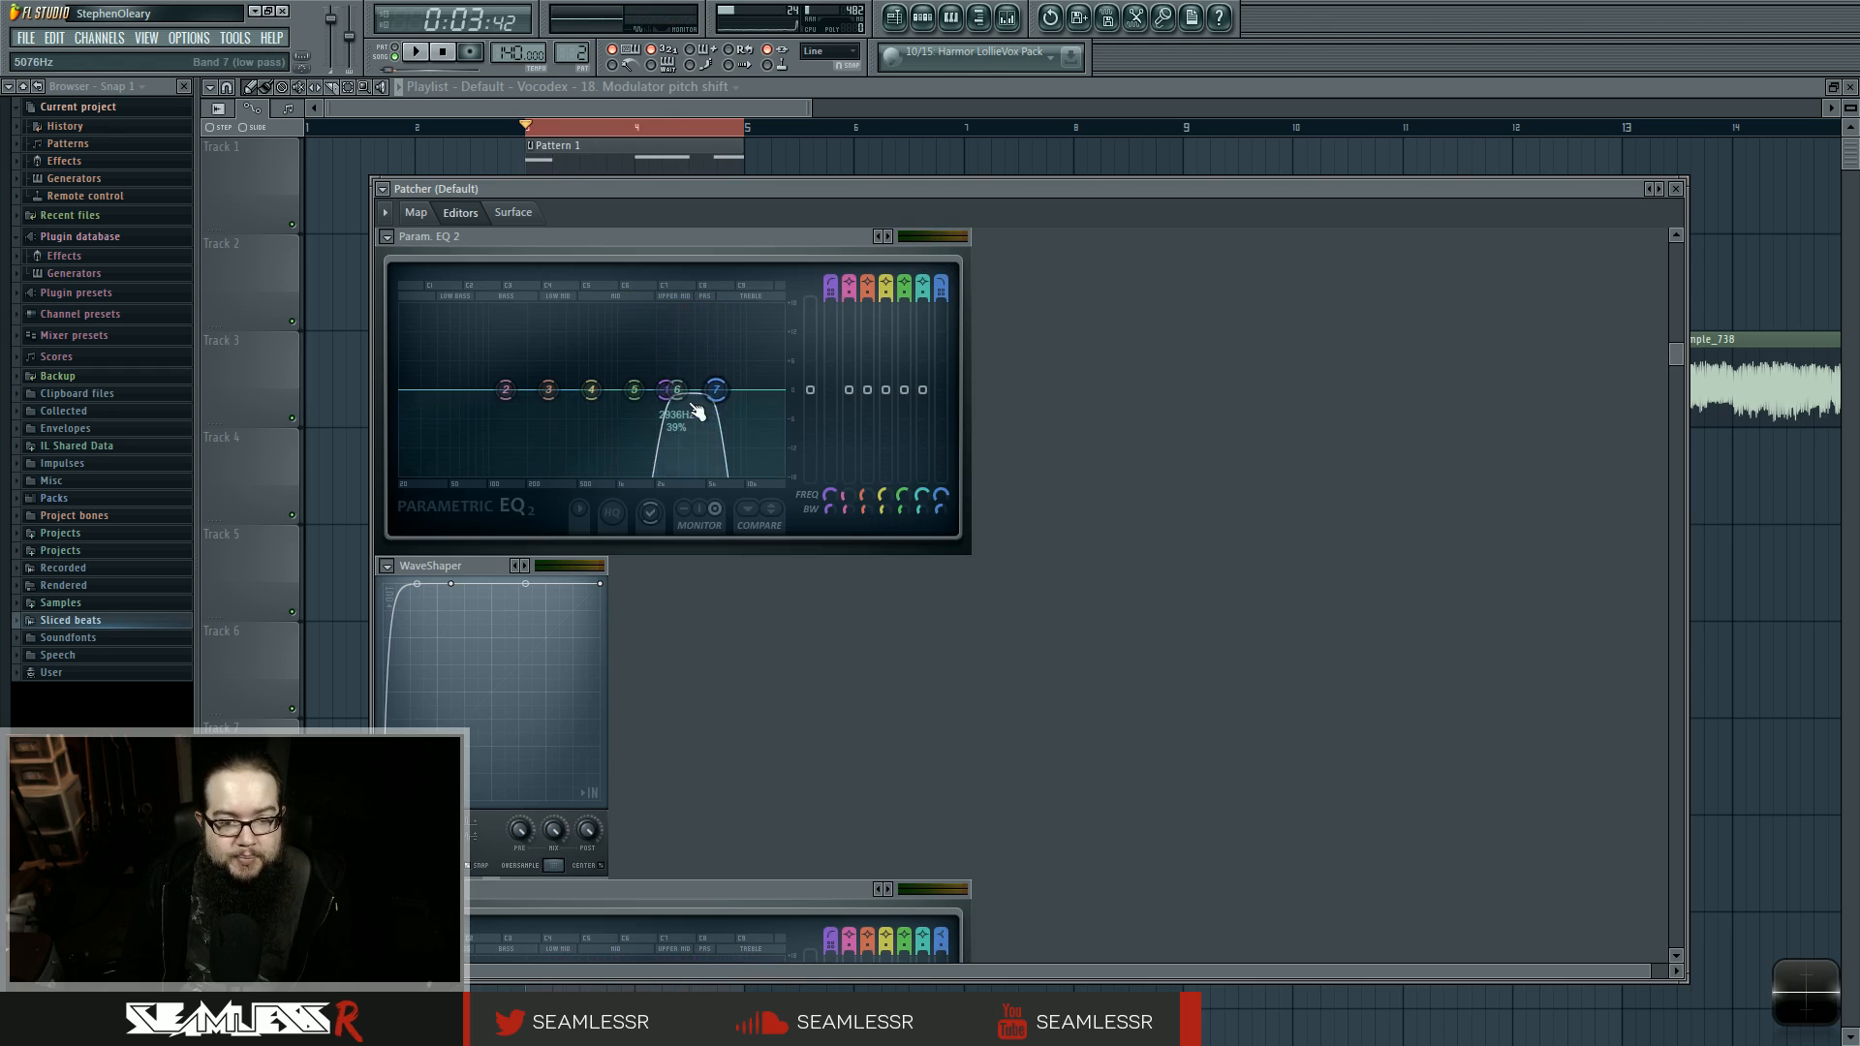
Step: Examine the WaveShaper after the first EQ and watch the second Param. EQ 2's spectrum during playback
scroll(1114, 565, "down", 2)
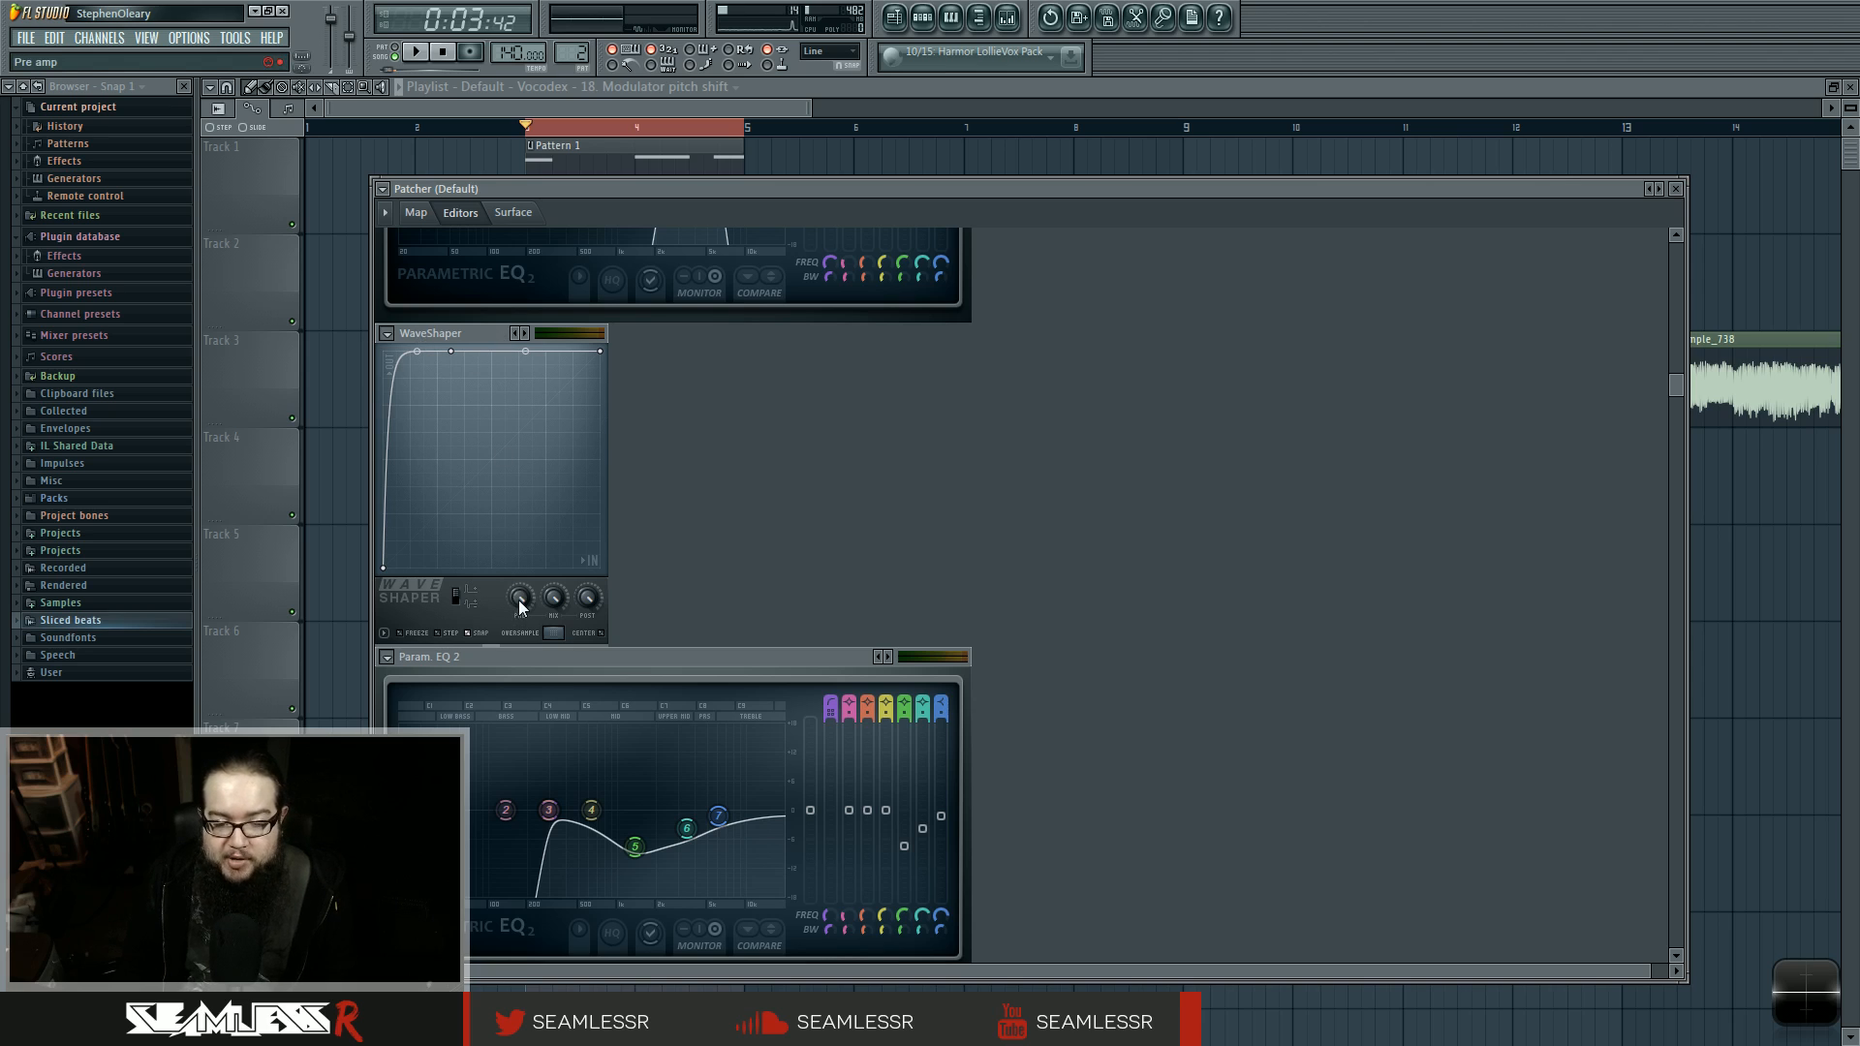
scroll(1080, 579, "down", 1)
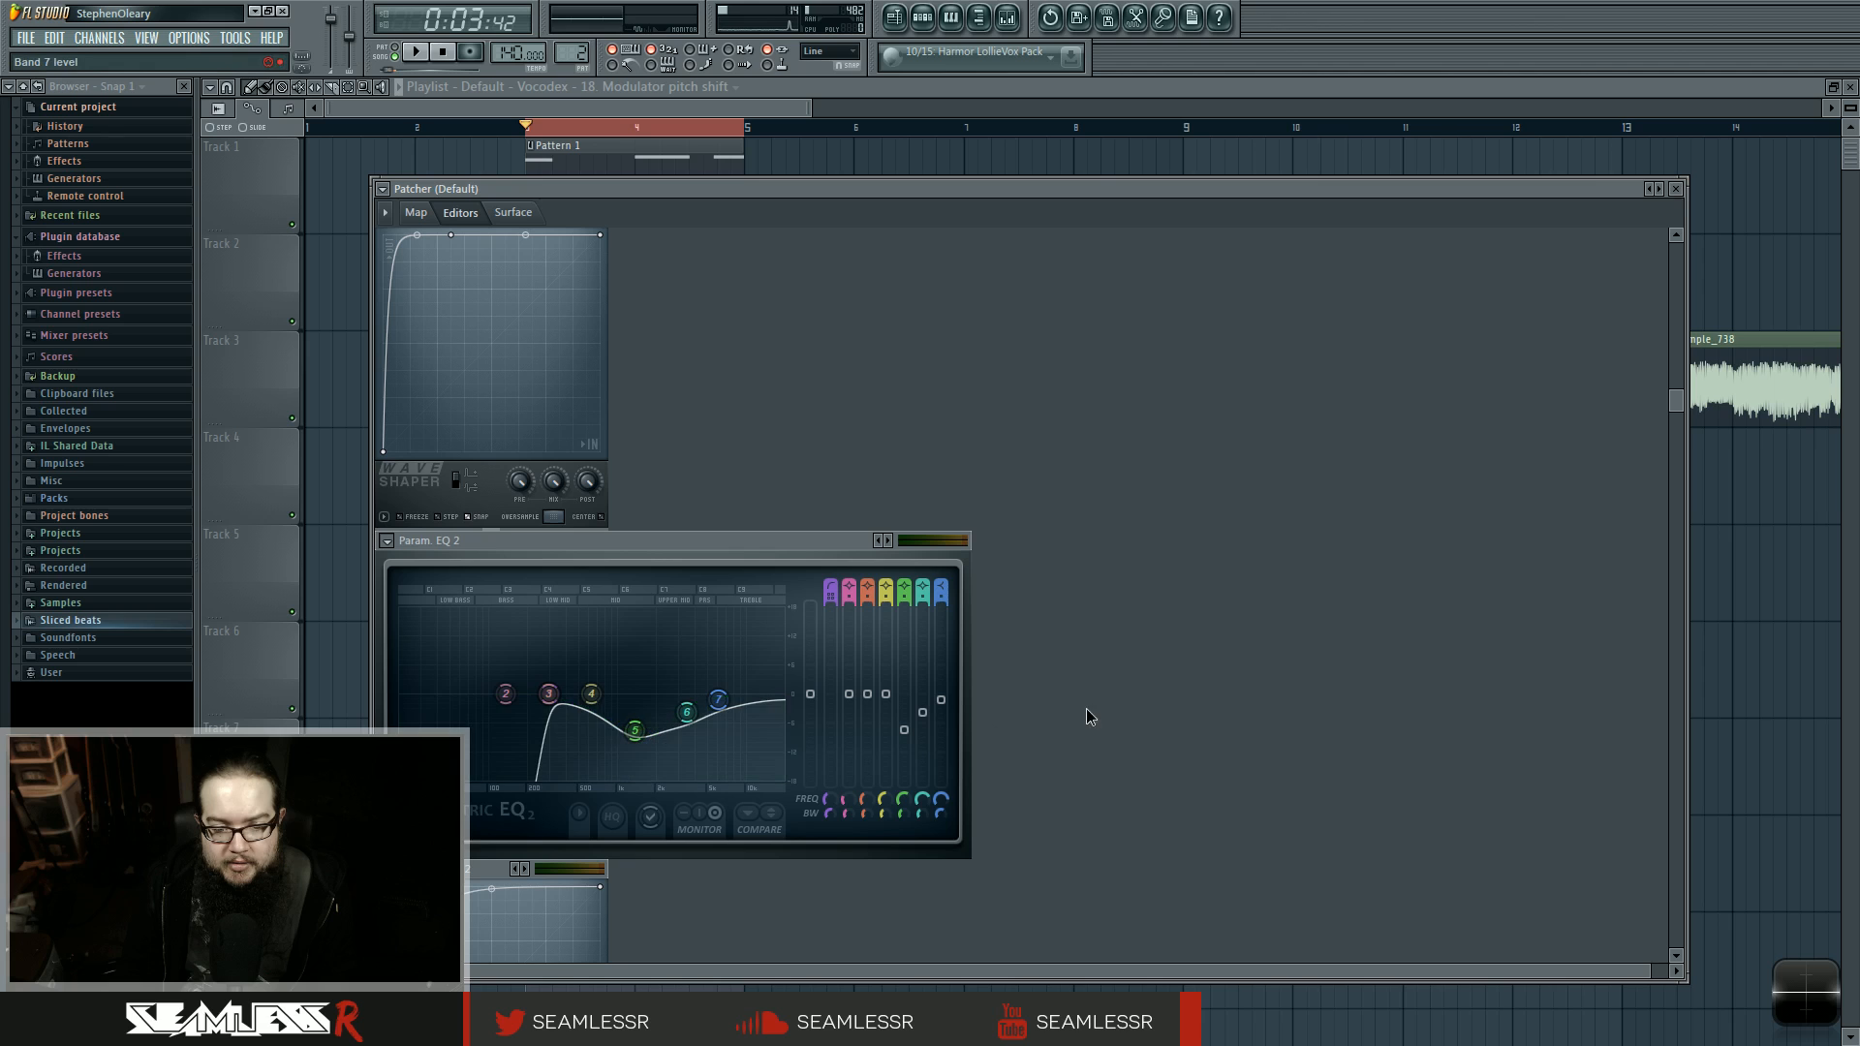
left_click(415, 52)
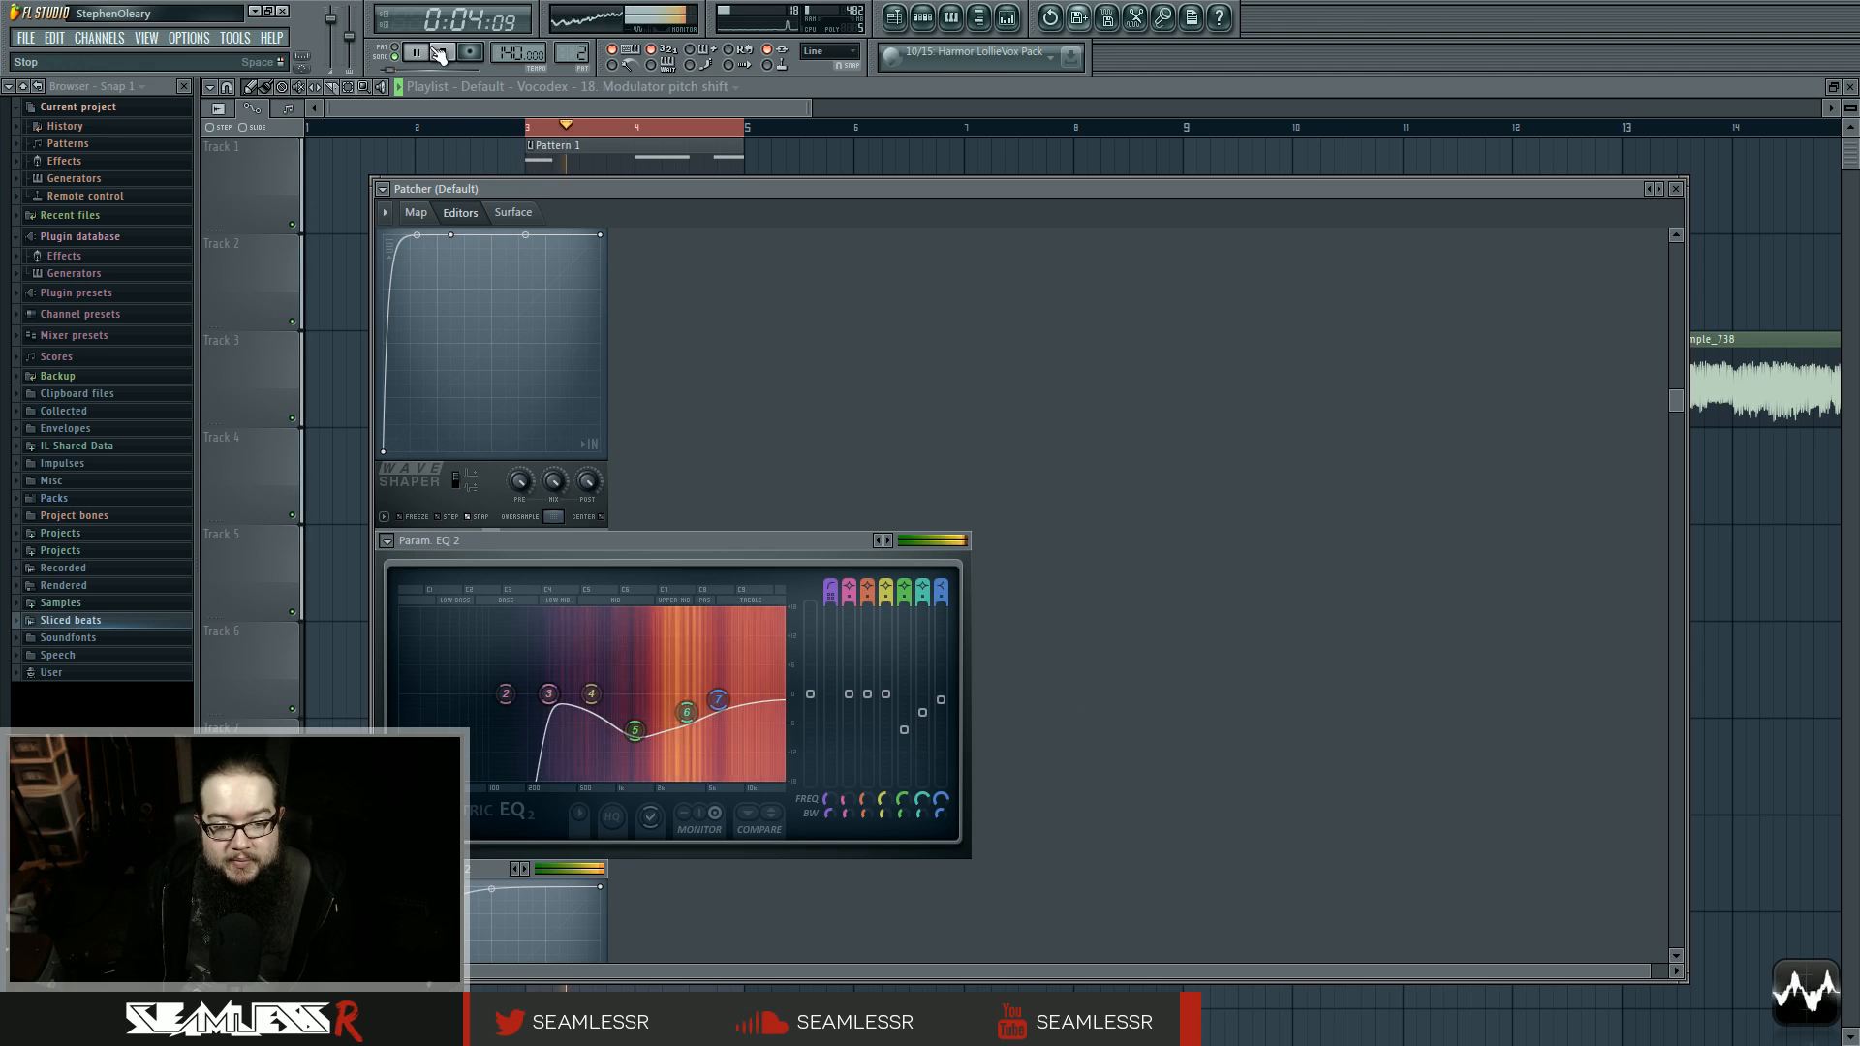
left_click(439, 53)
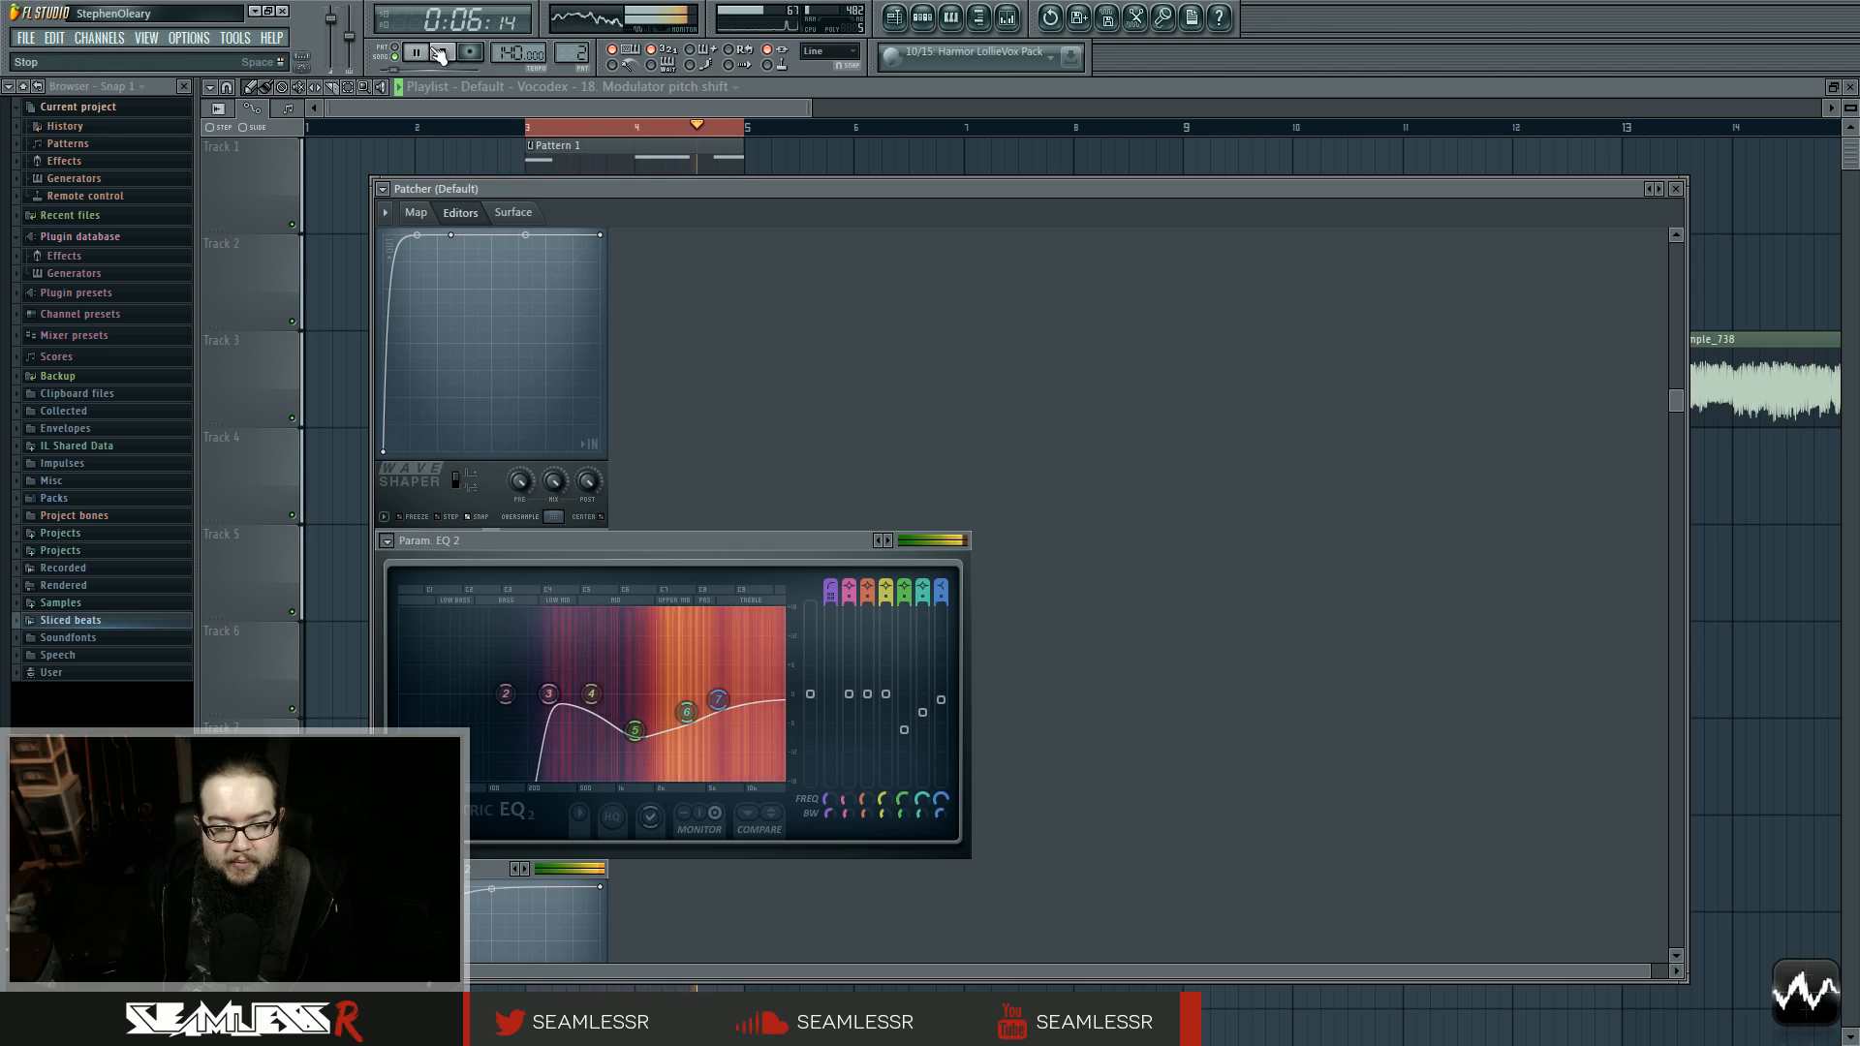
Step: Return to the Patcher map and nudge the upper WaveShaper, Fruity Phaser, WaveShaper 2 and Vocodex nodes
left_click(415, 212)
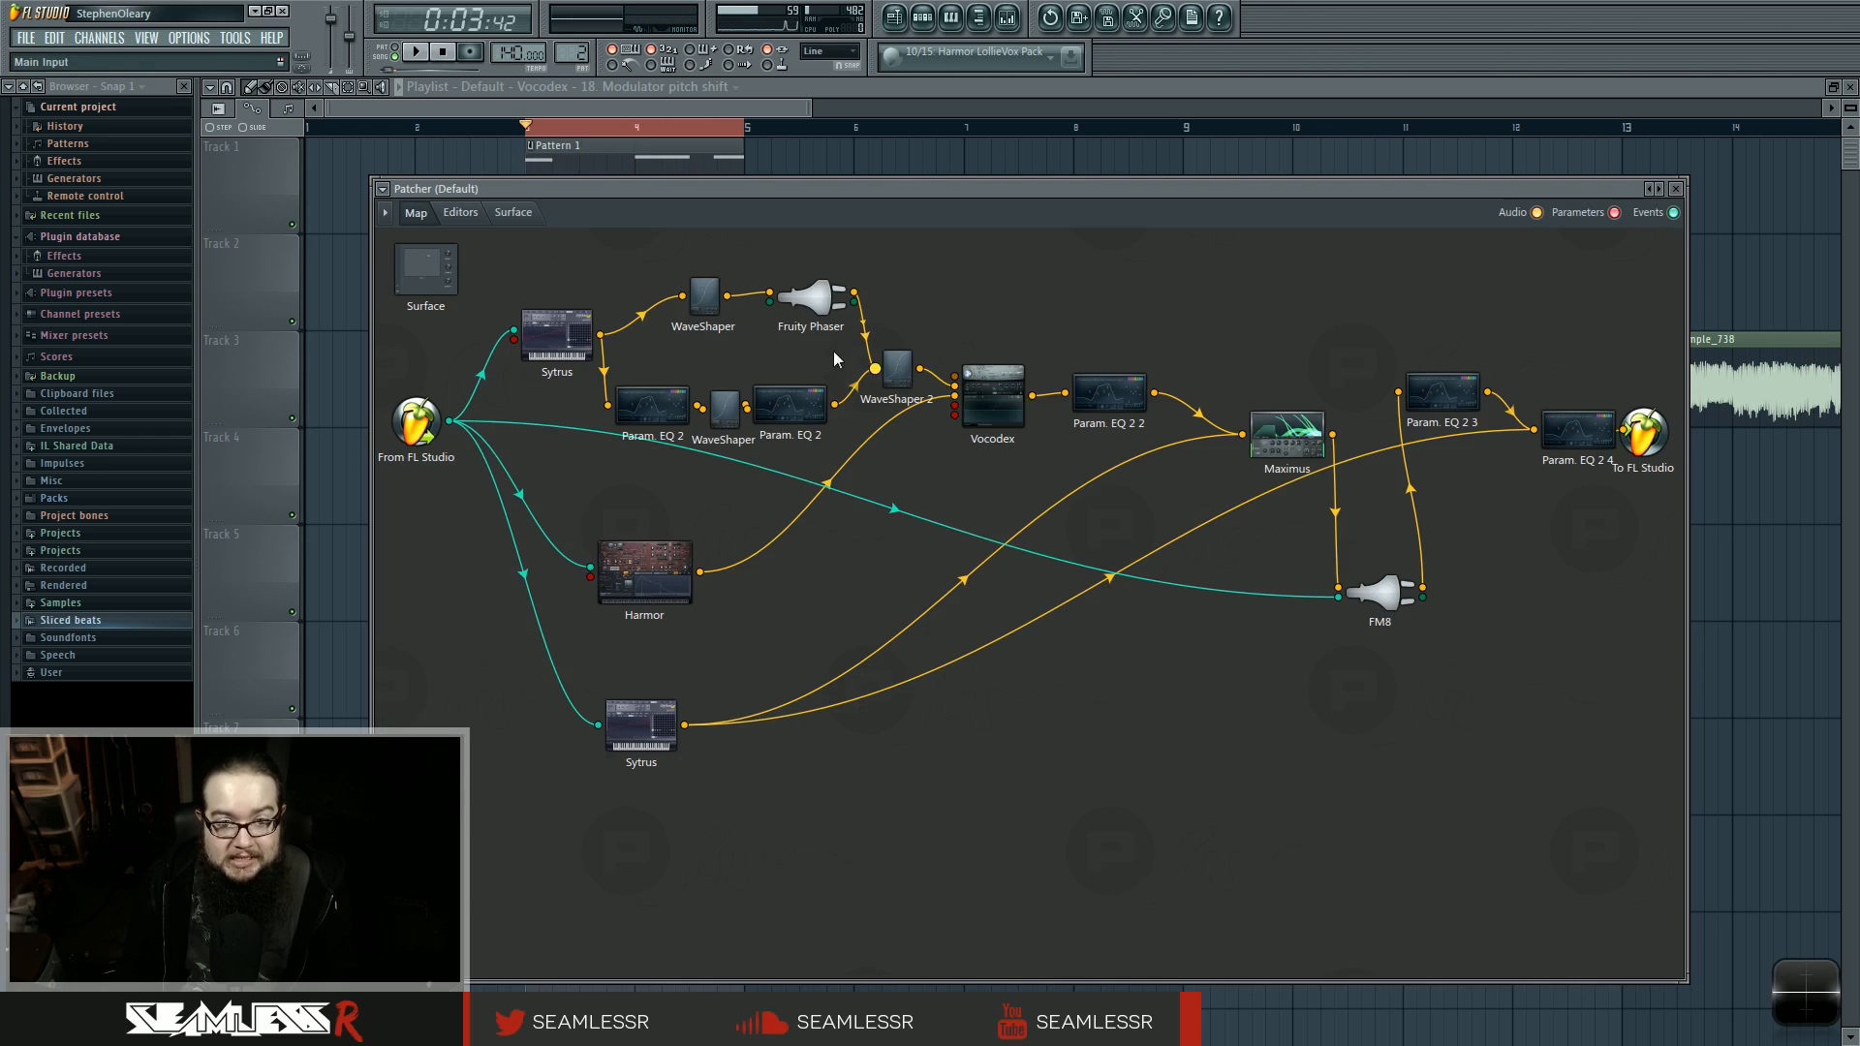
left_click_drag(708, 301, 710, 301)
left_click_drag(823, 300, 817, 301)
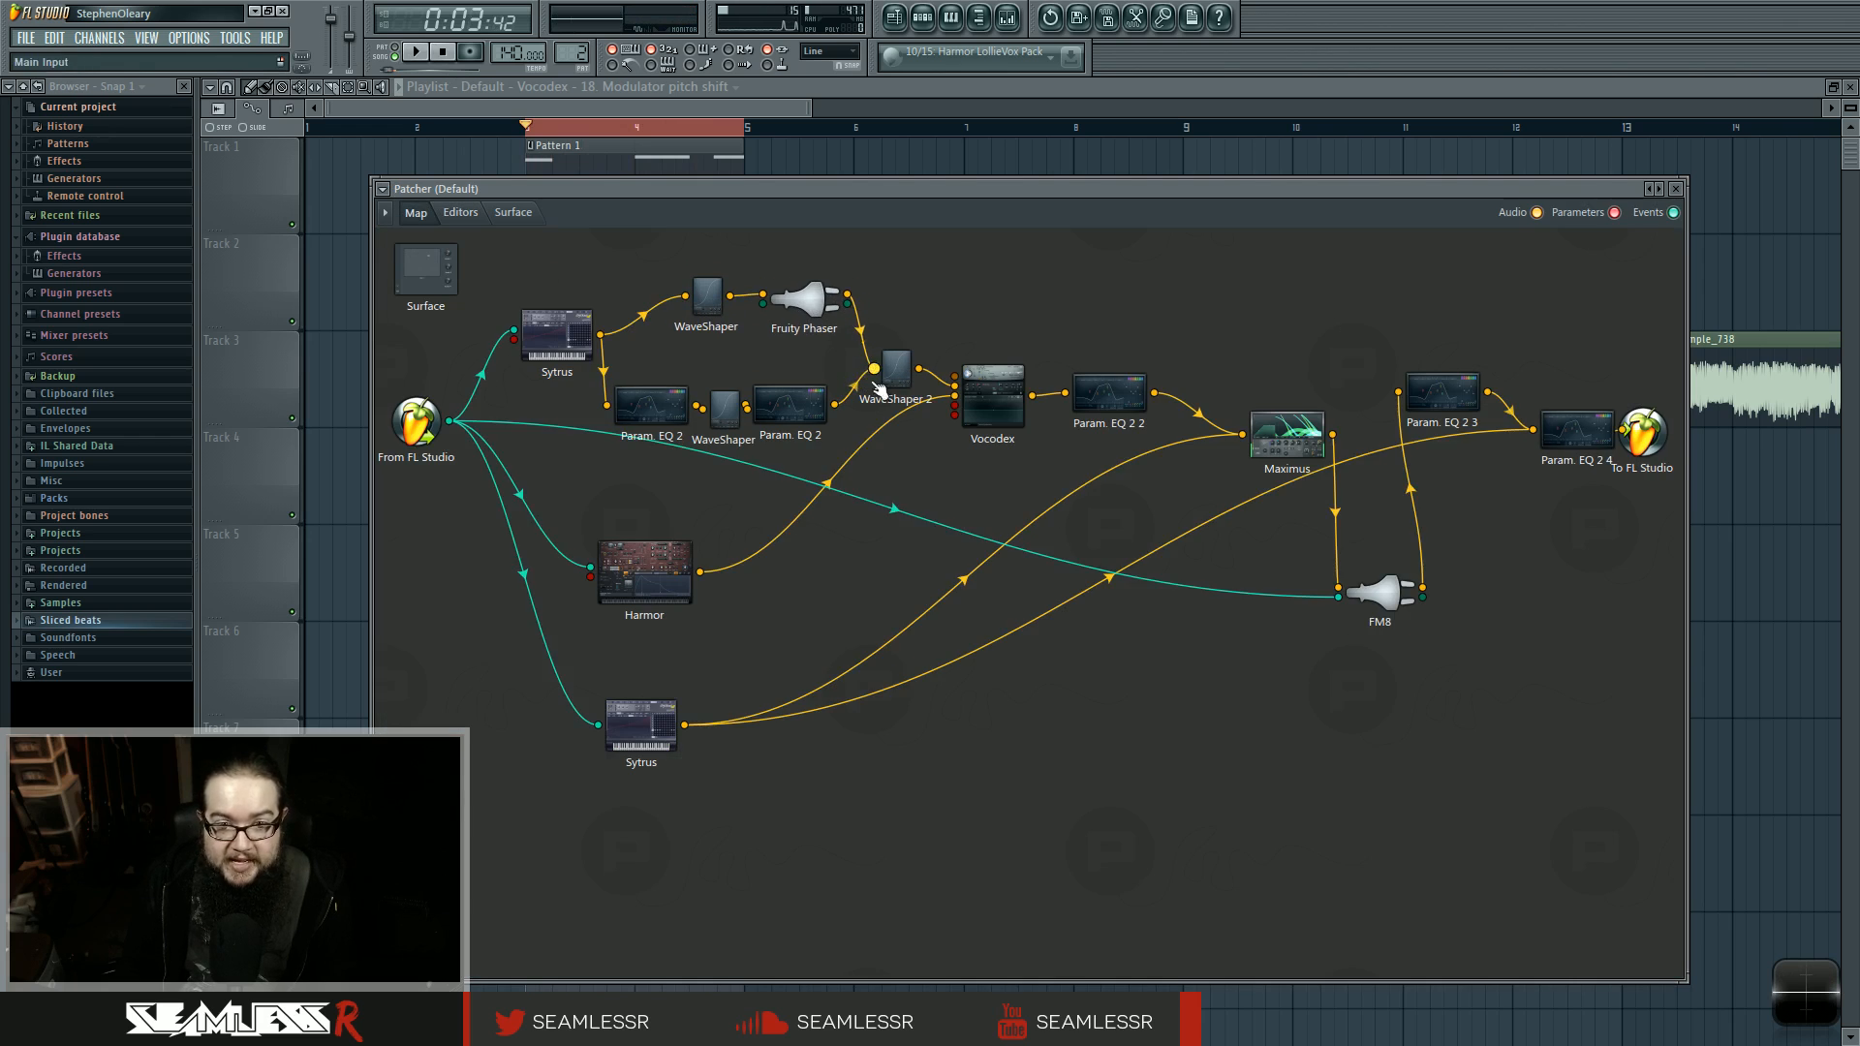
left_click_drag(897, 372, 896, 366)
left_click_drag(1007, 397, 1009, 405)
Step: Open Harmor and review its envelope, image and advanced settings, playing the pattern with the image view shown
double_click(631, 549)
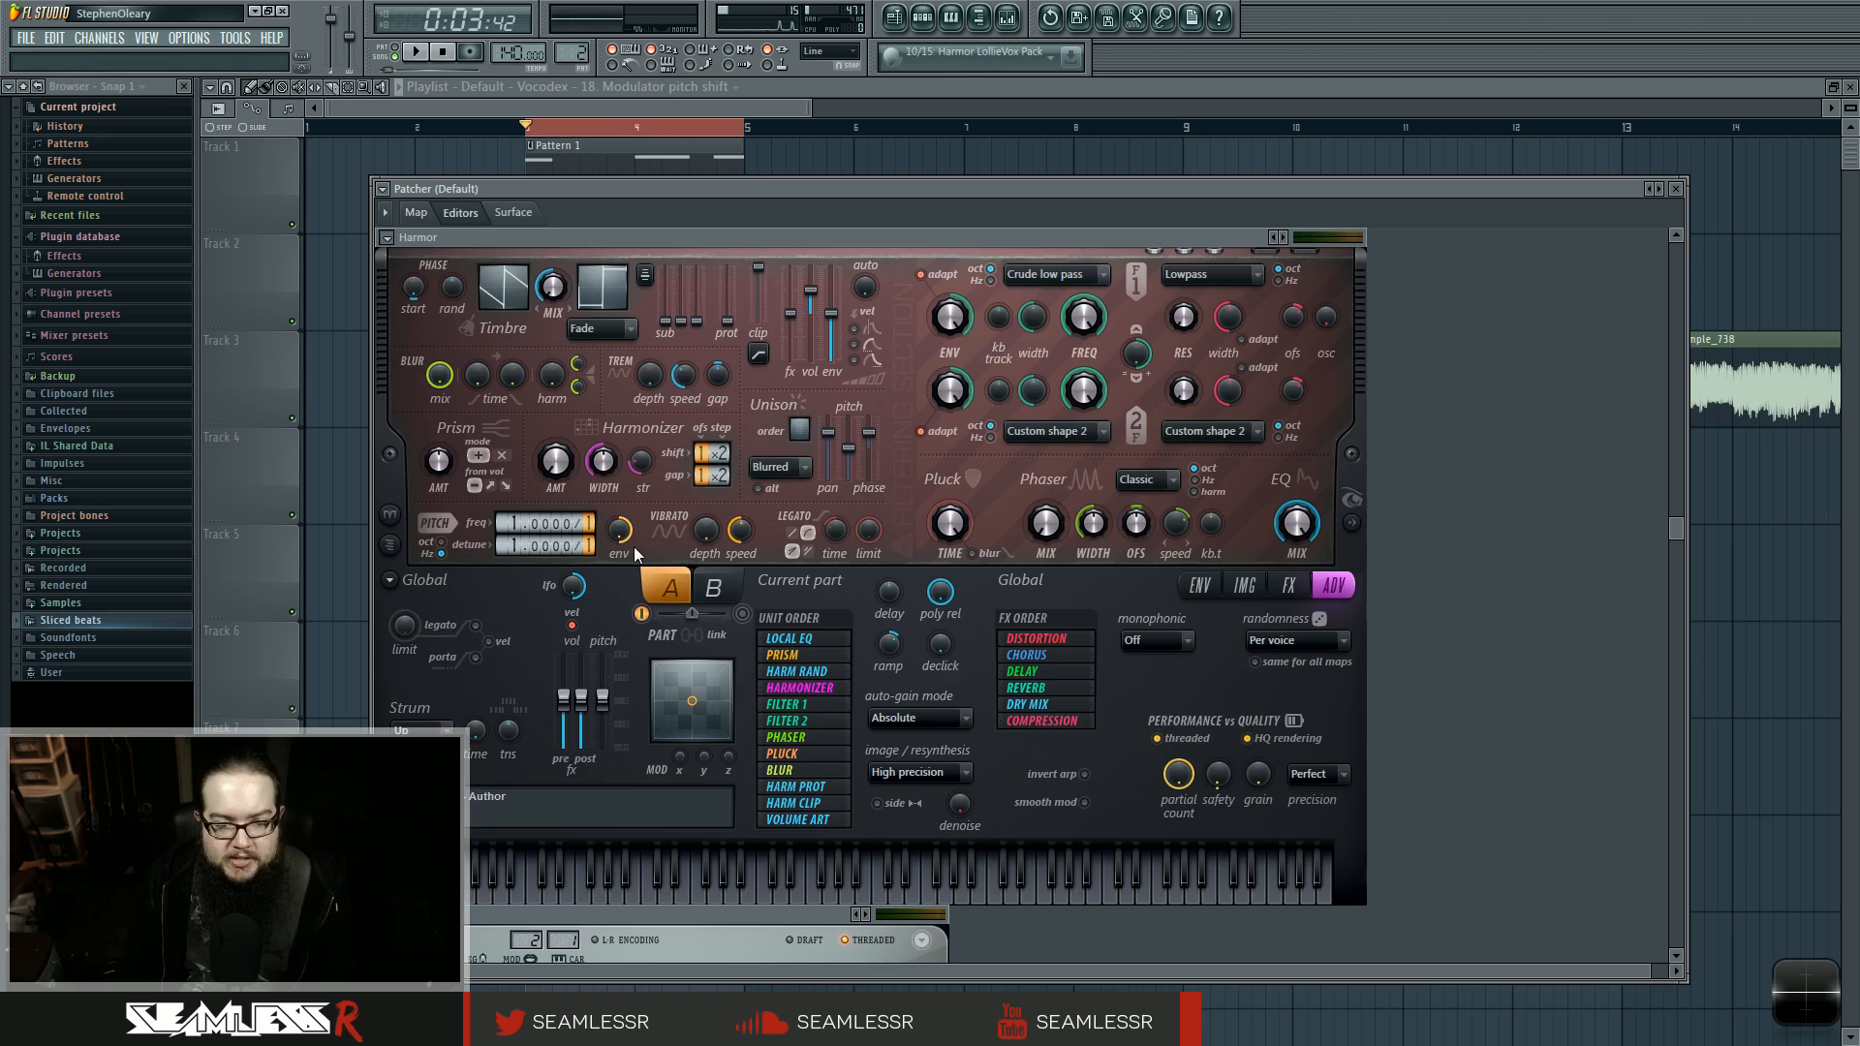
left_click(1200, 585)
left_click(1243, 585)
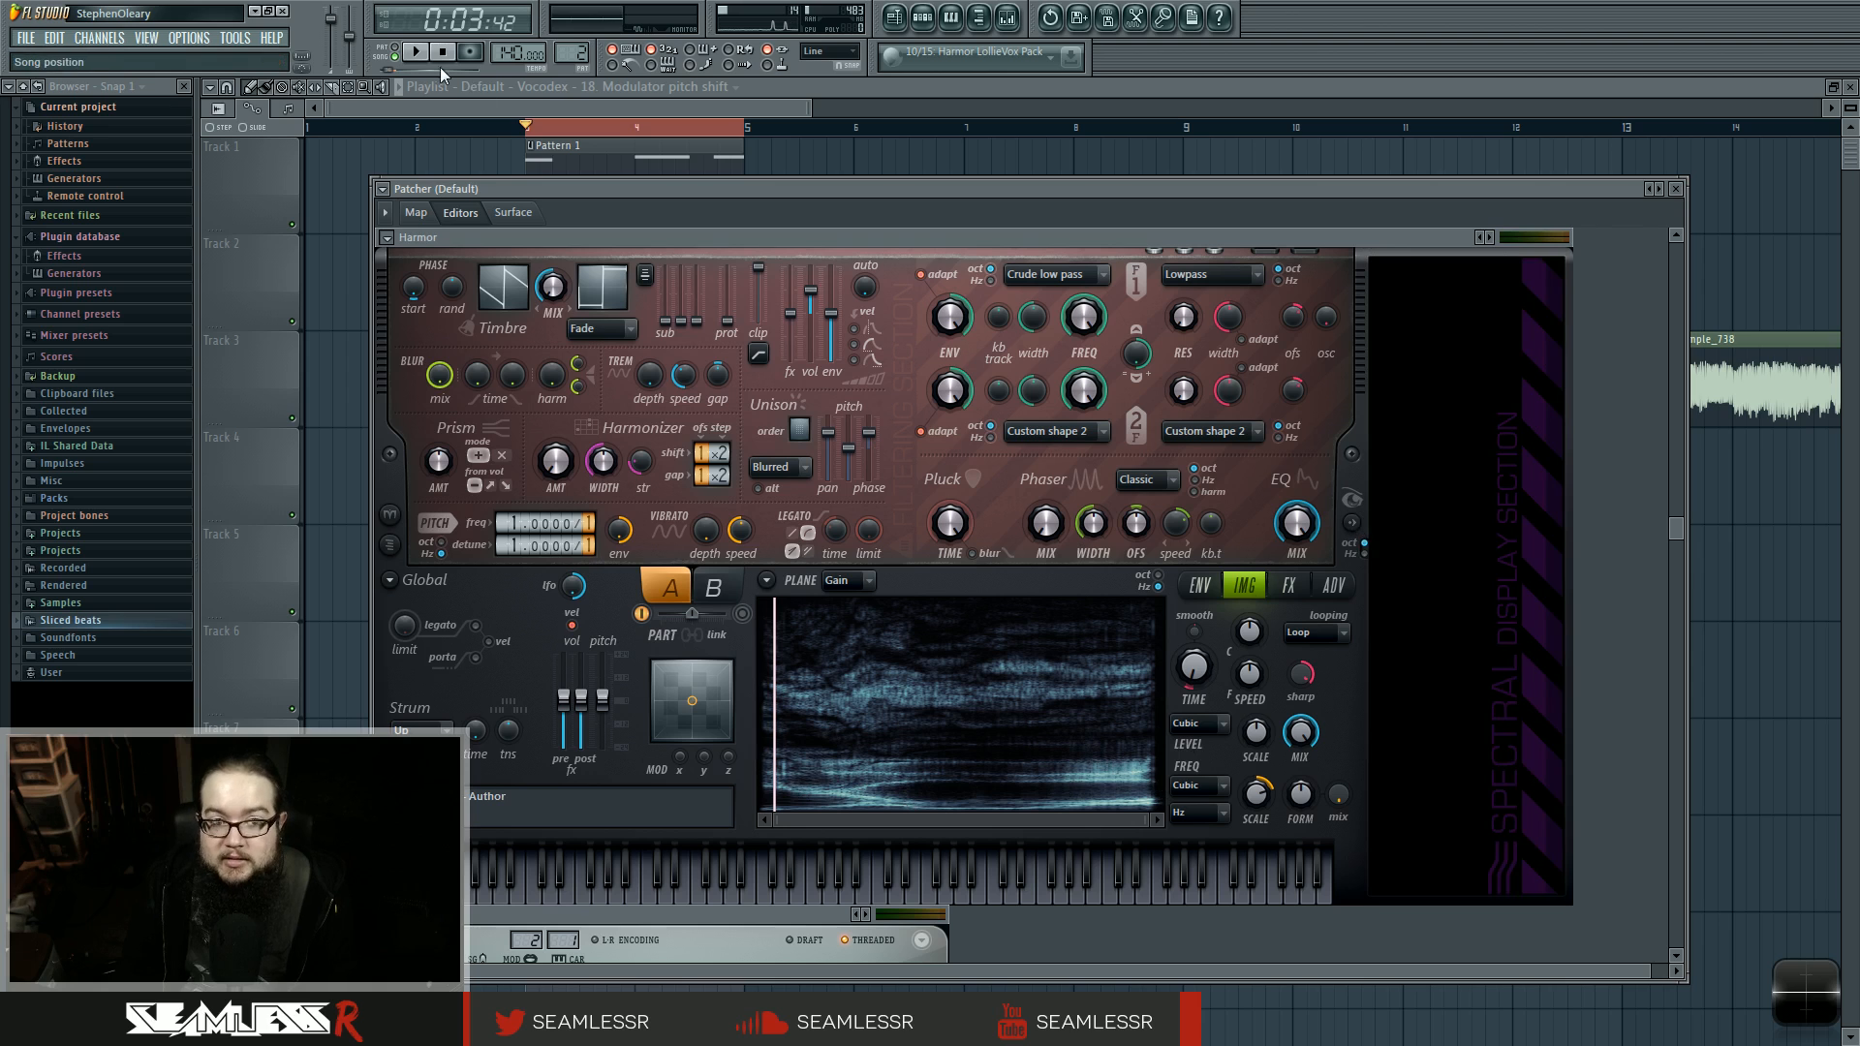
left_click(415, 52)
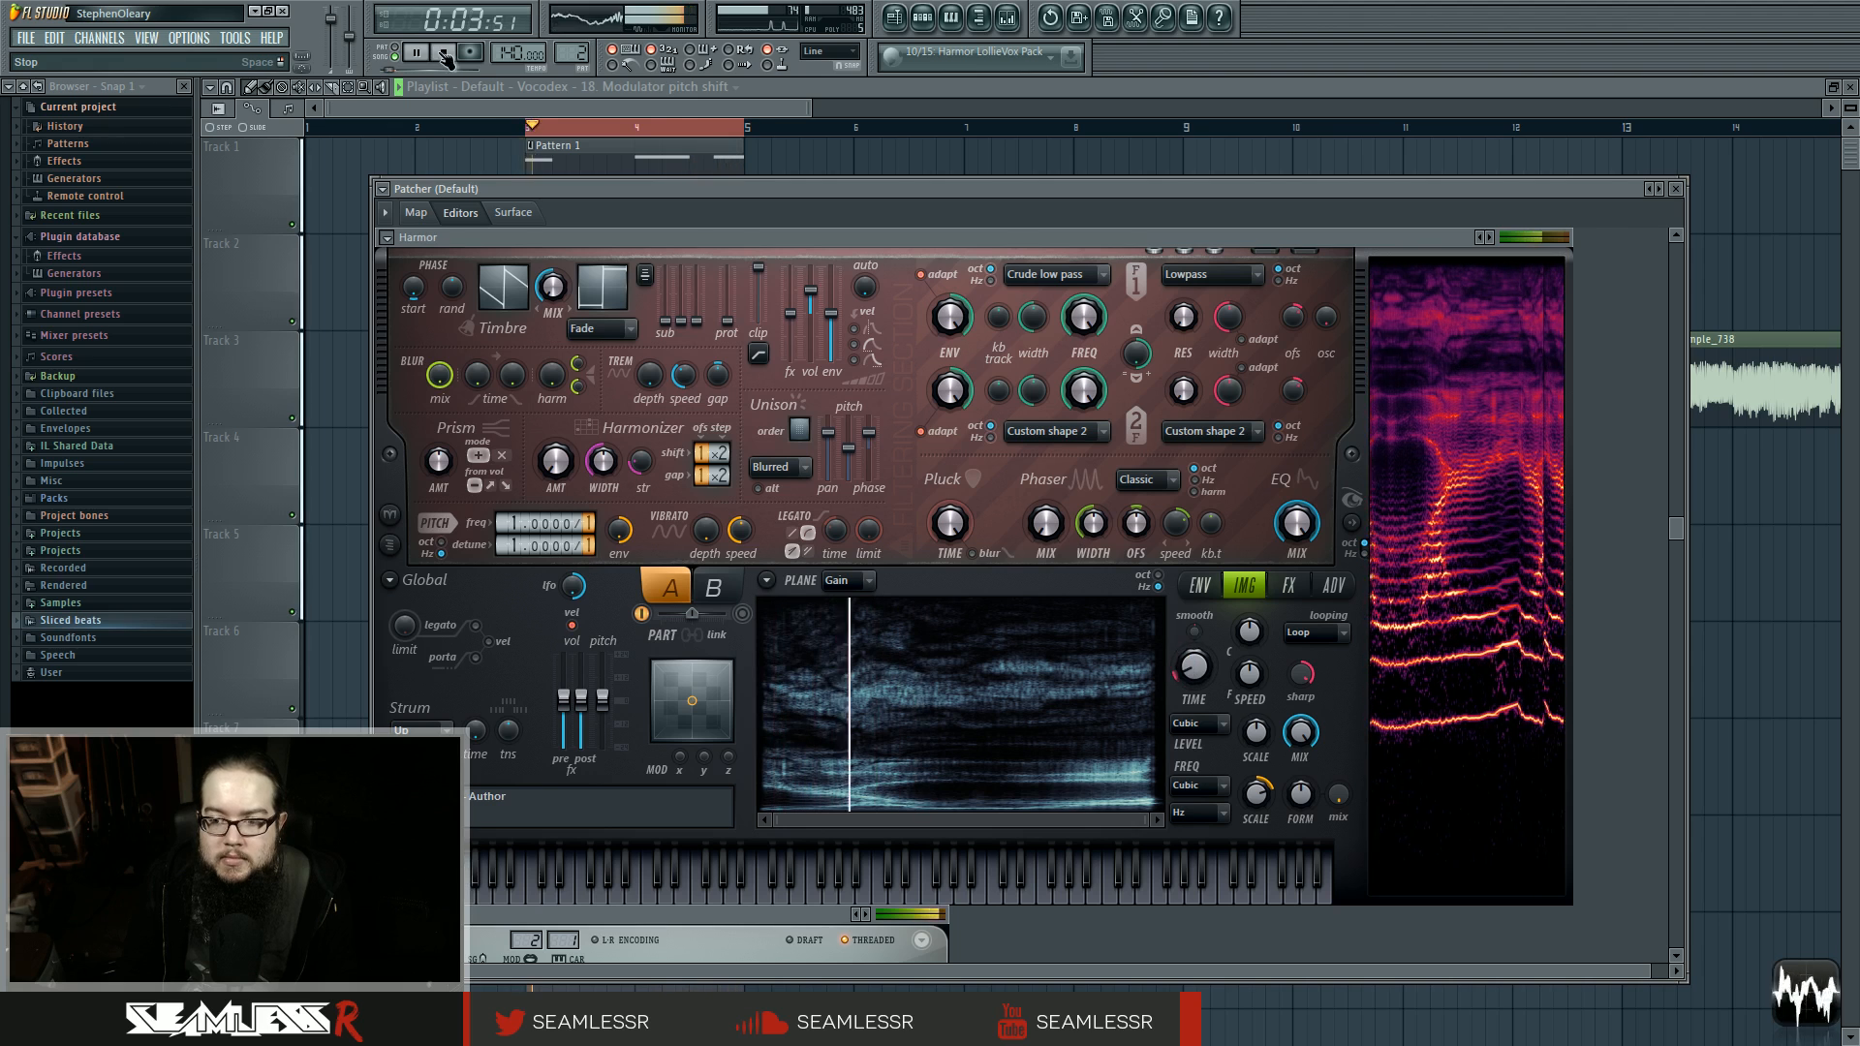
left_click(444, 54)
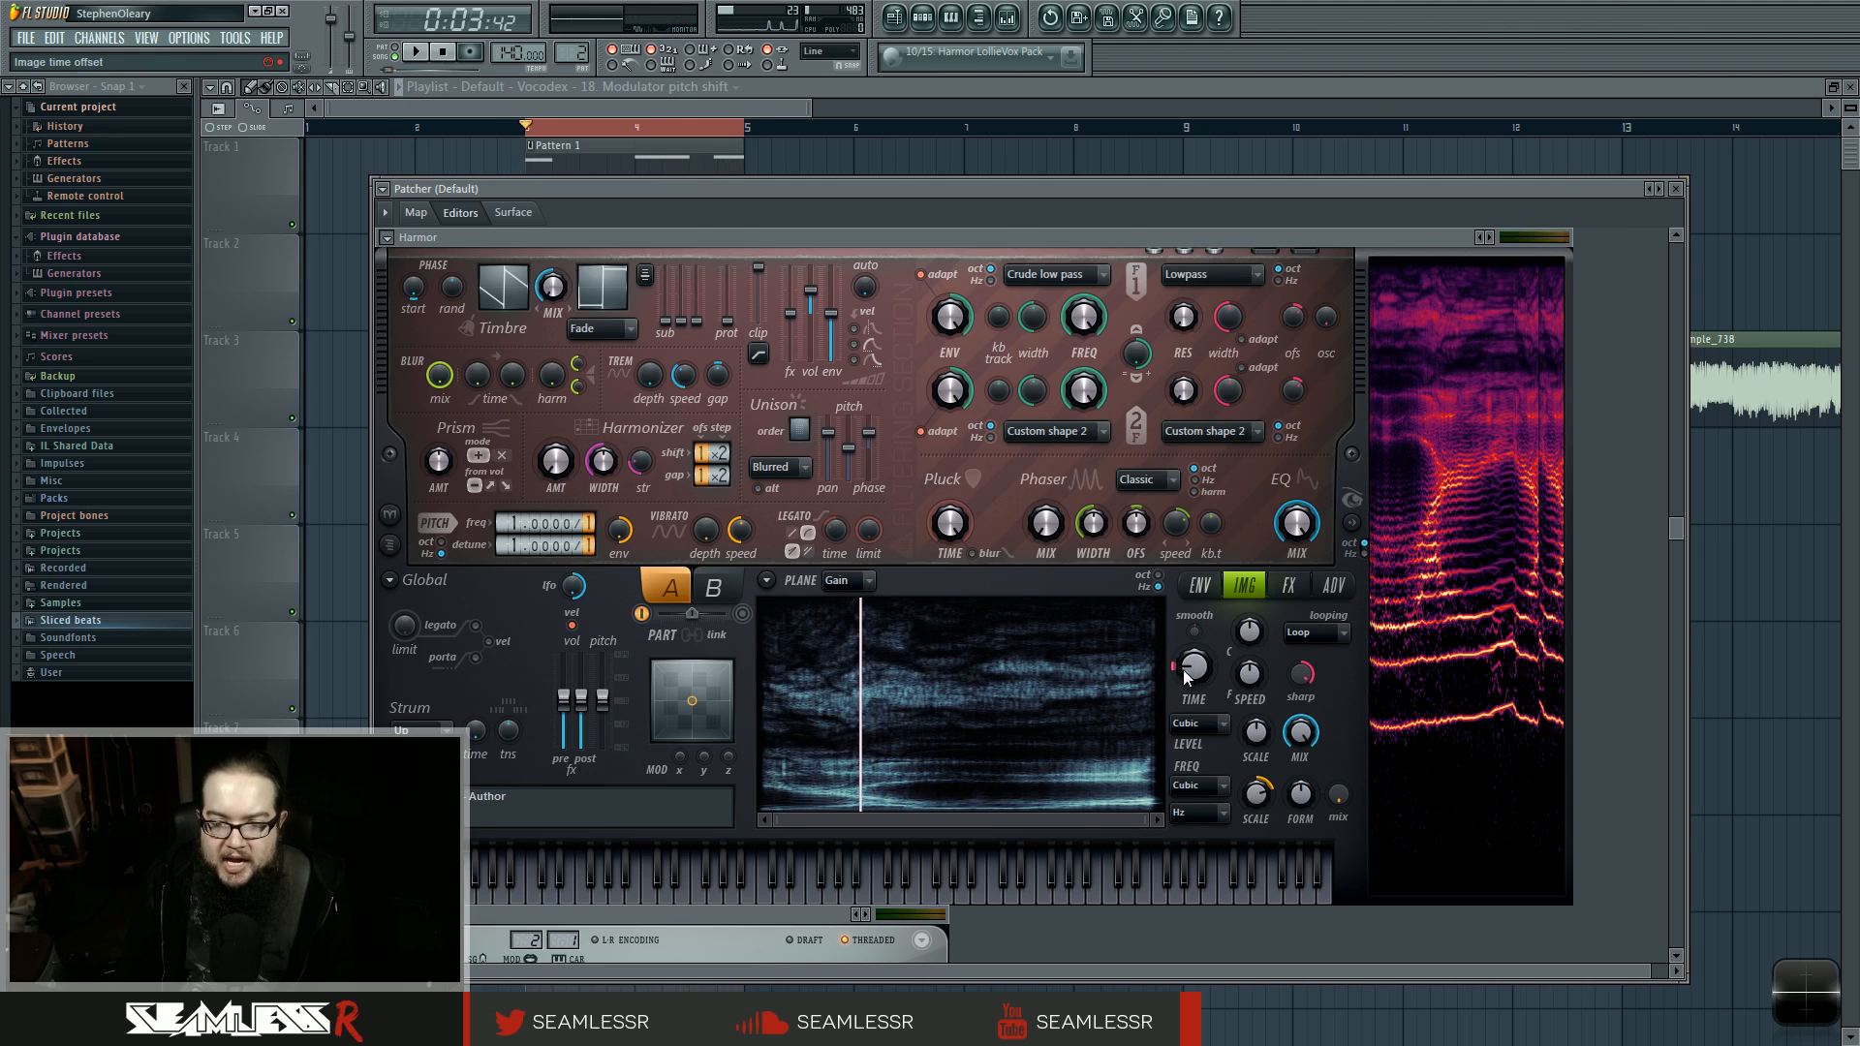
left_click(1333, 585)
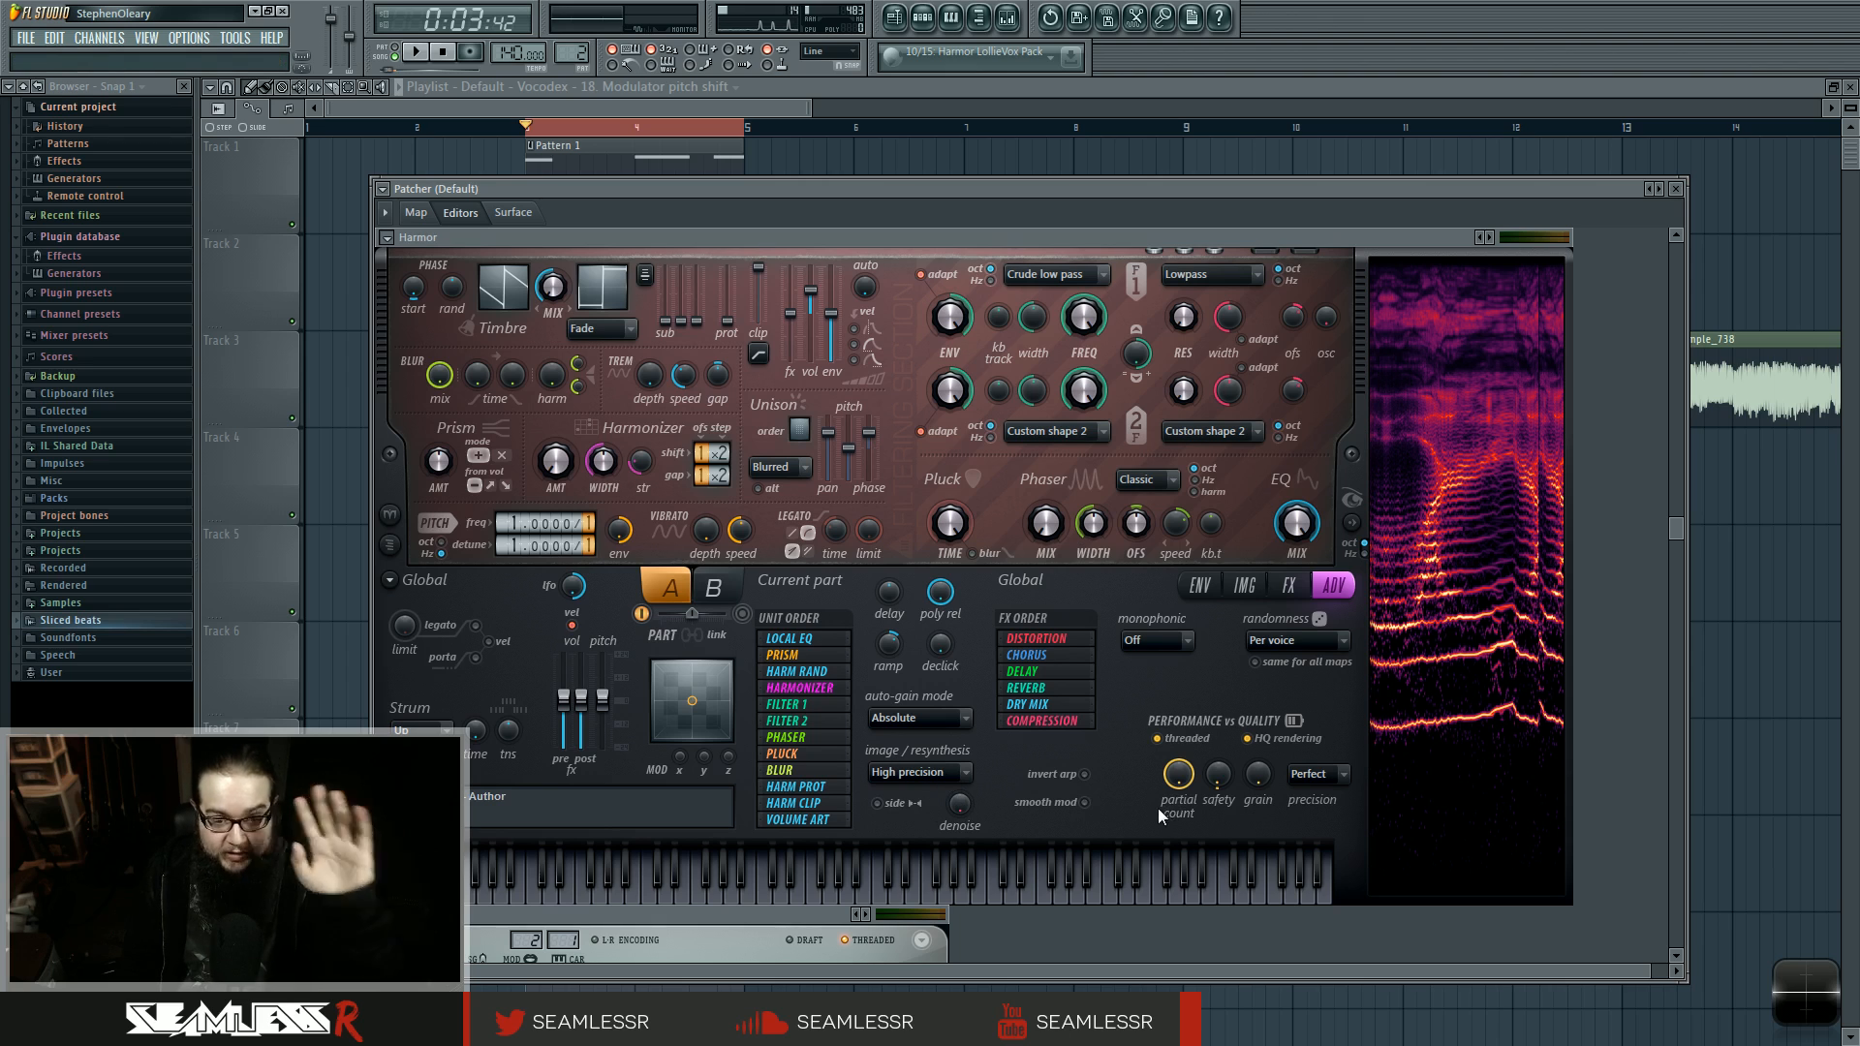
Step: Shift the lower and upper Sytrus nodes slightly on the Patcher map and open Vocodex
left_click(415, 213)
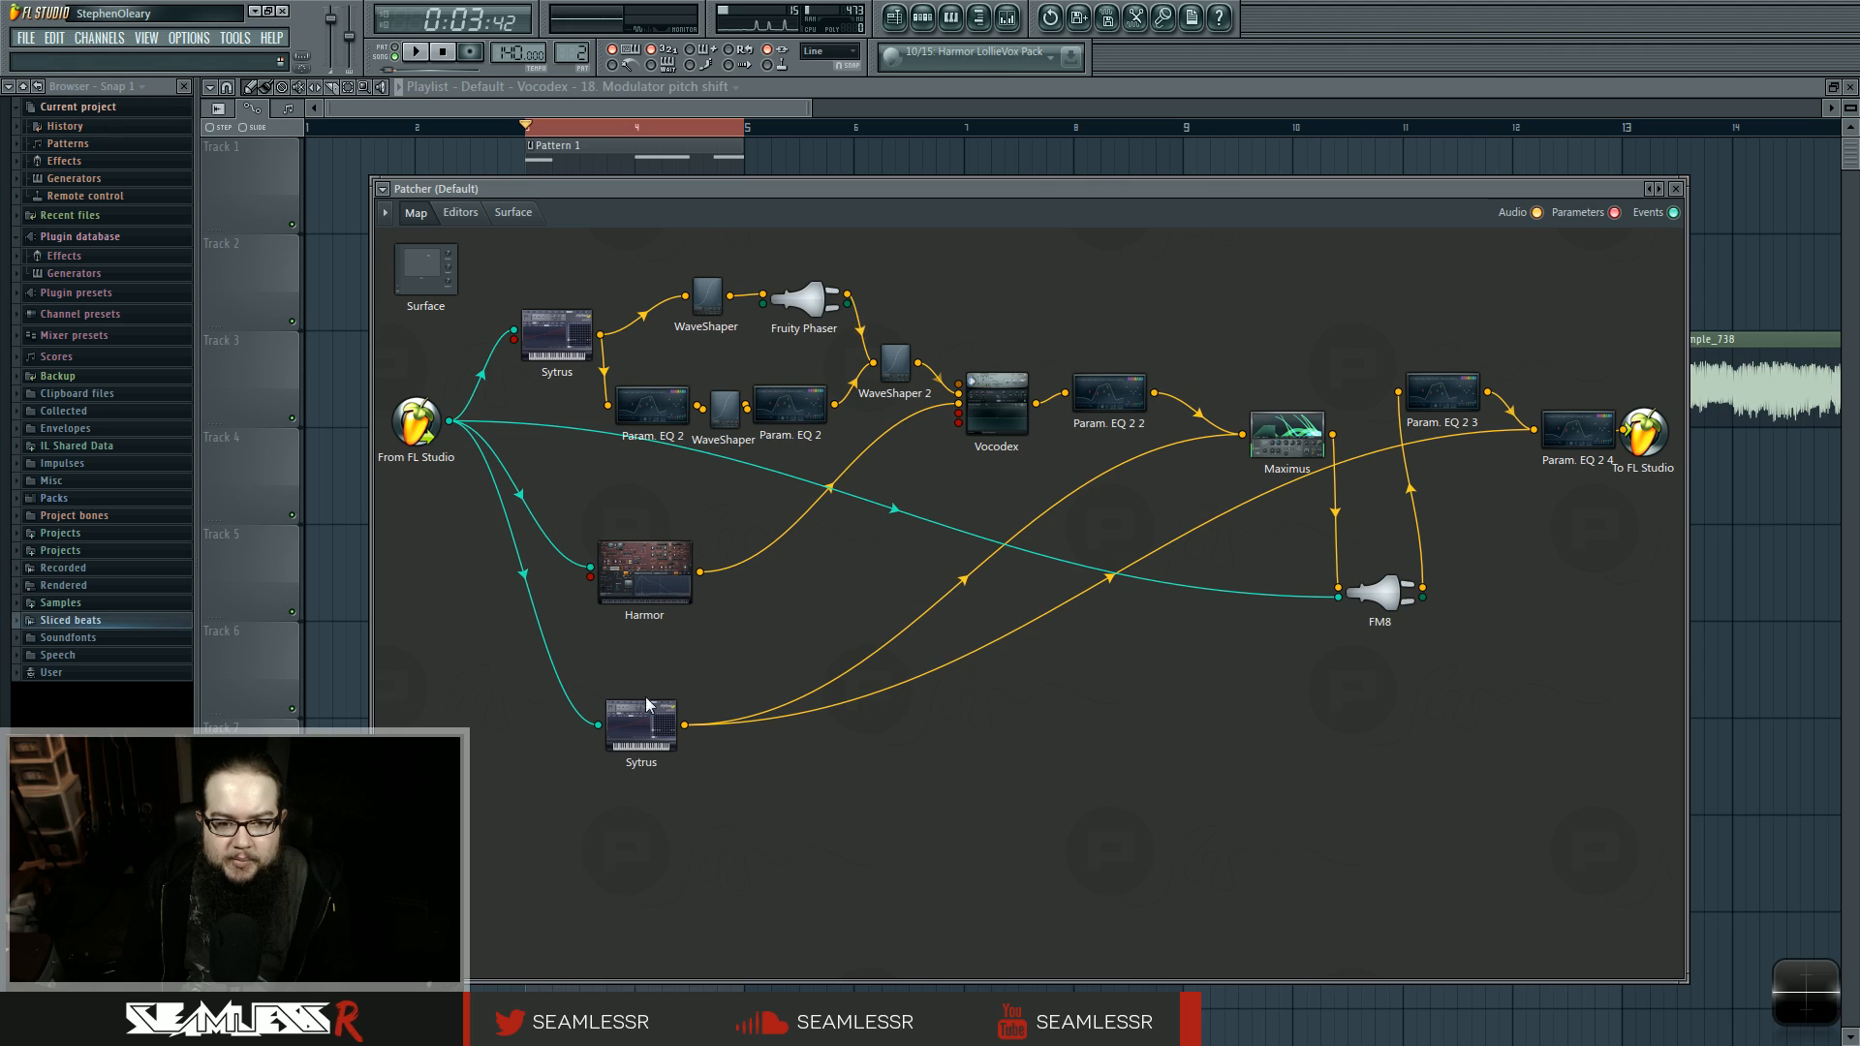
mouse_move(642, 725)
left_mouse_down()
mouse_move(655, 757)
mouse_move(625, 725)
mouse_move(652, 748)
left_mouse_up()
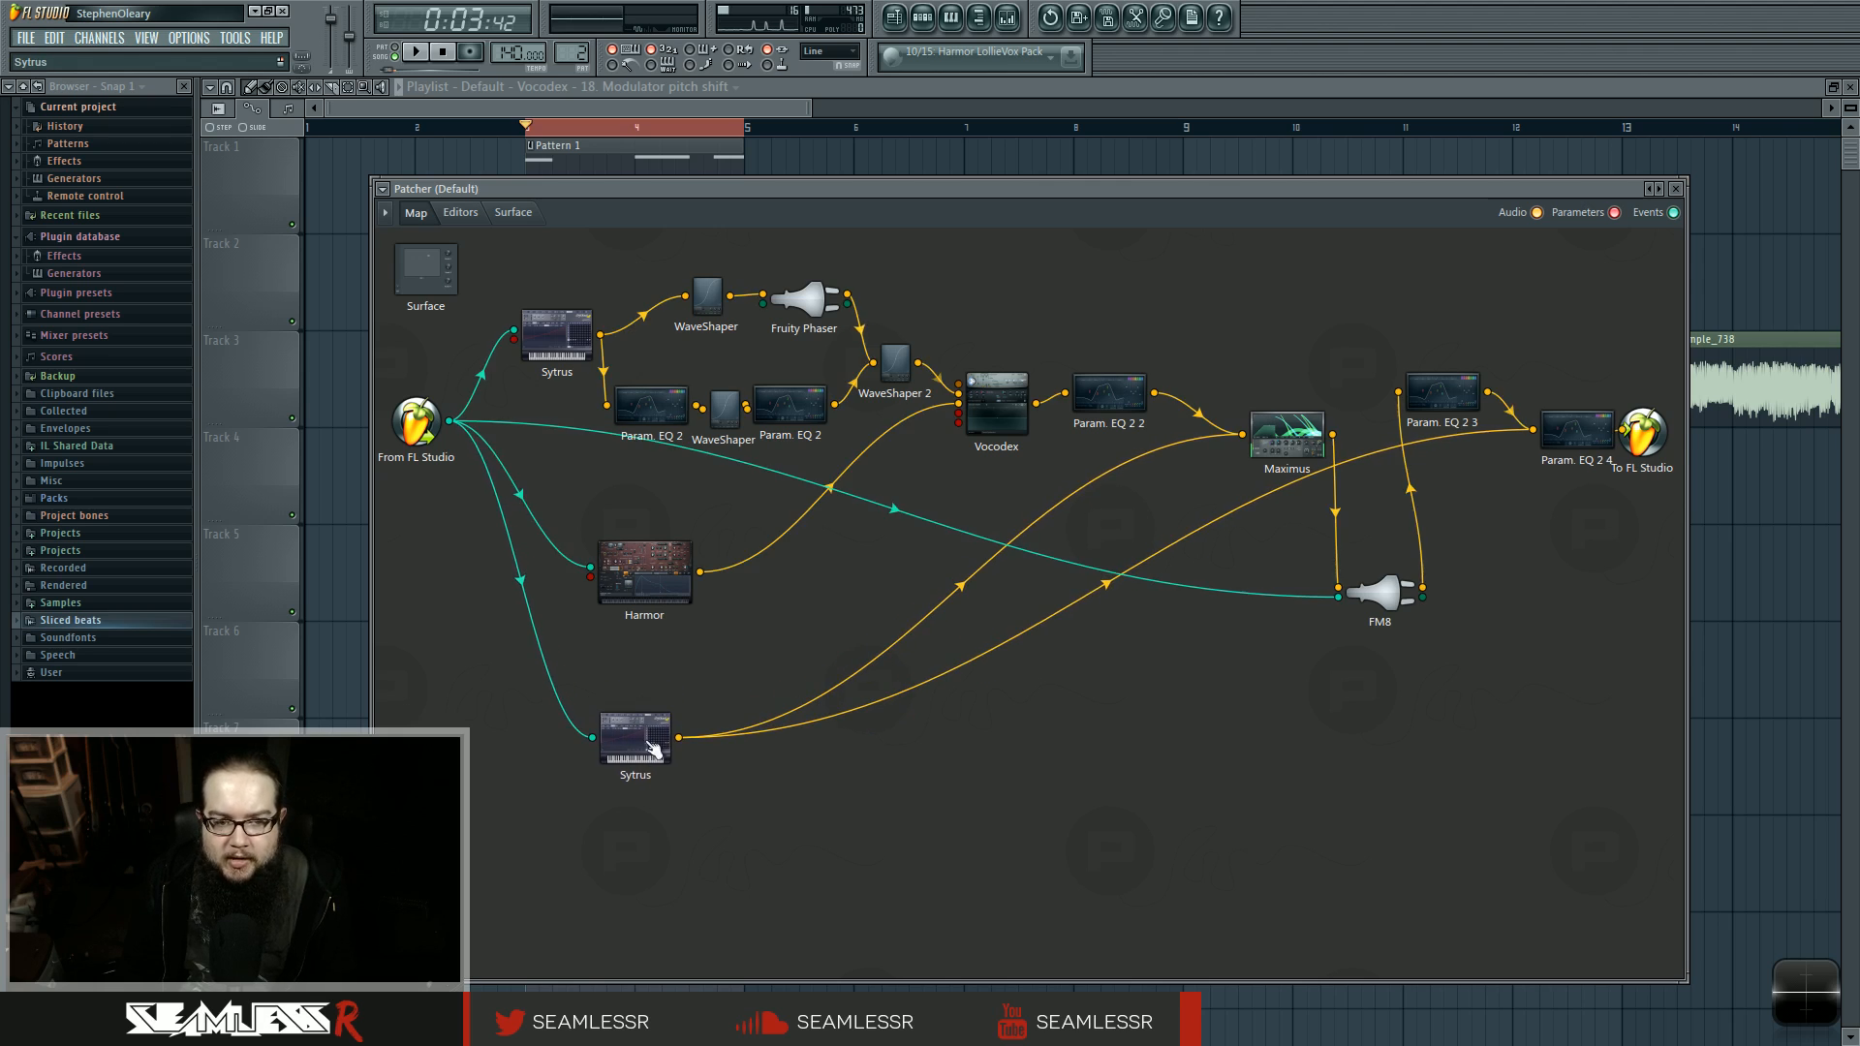
left_click_drag(557, 349, 539, 353)
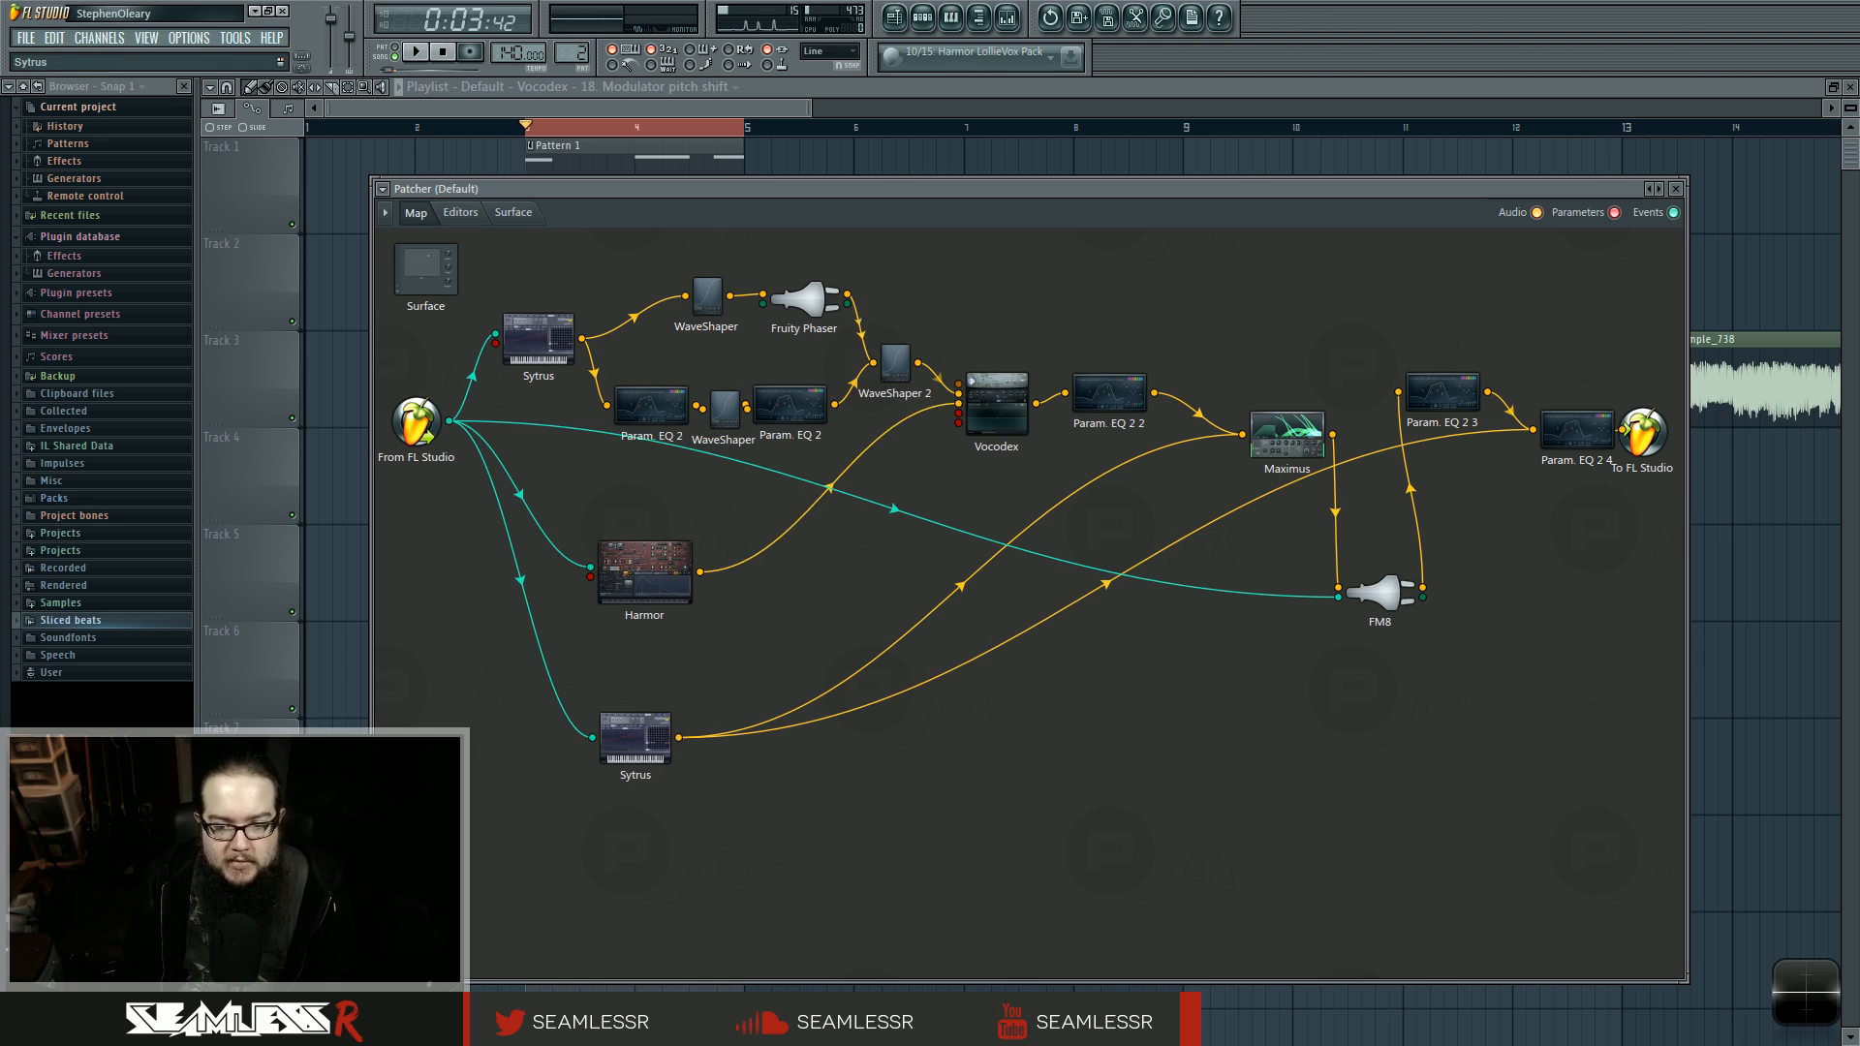
left_click_drag(635, 738, 637, 752)
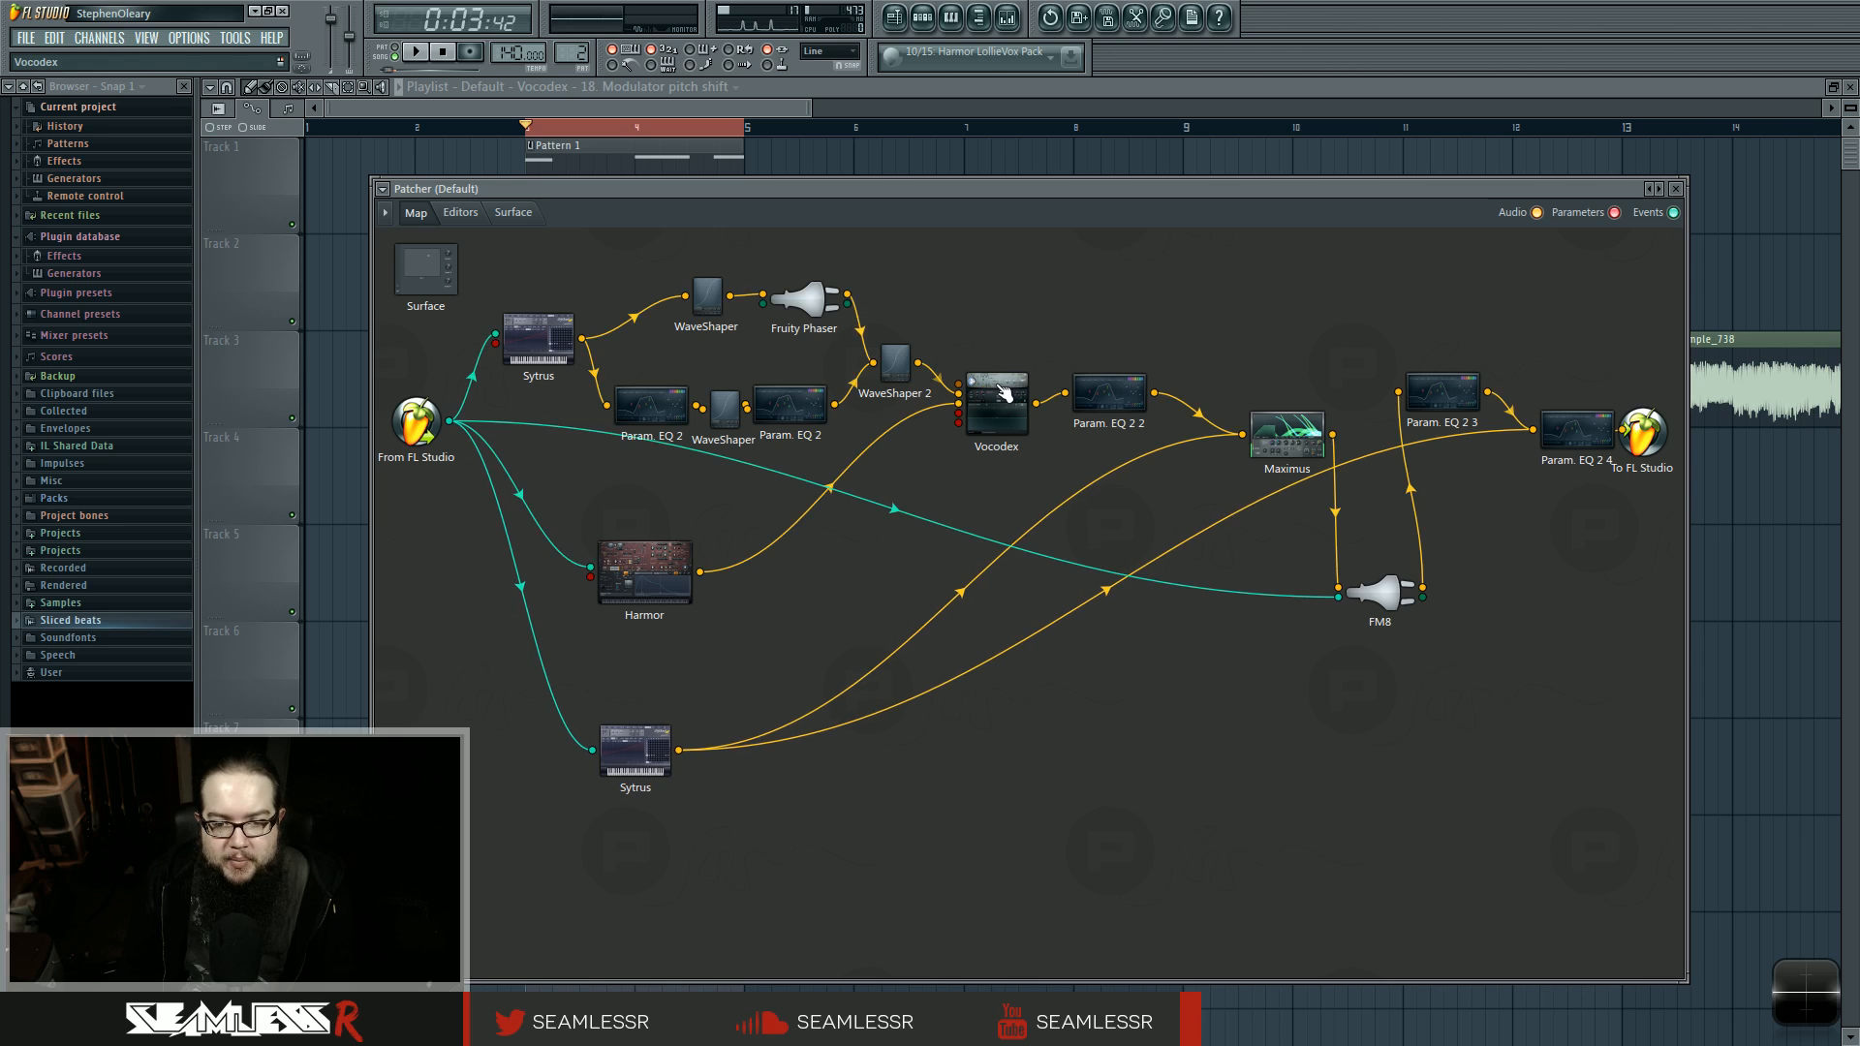
double_click(1003, 392)
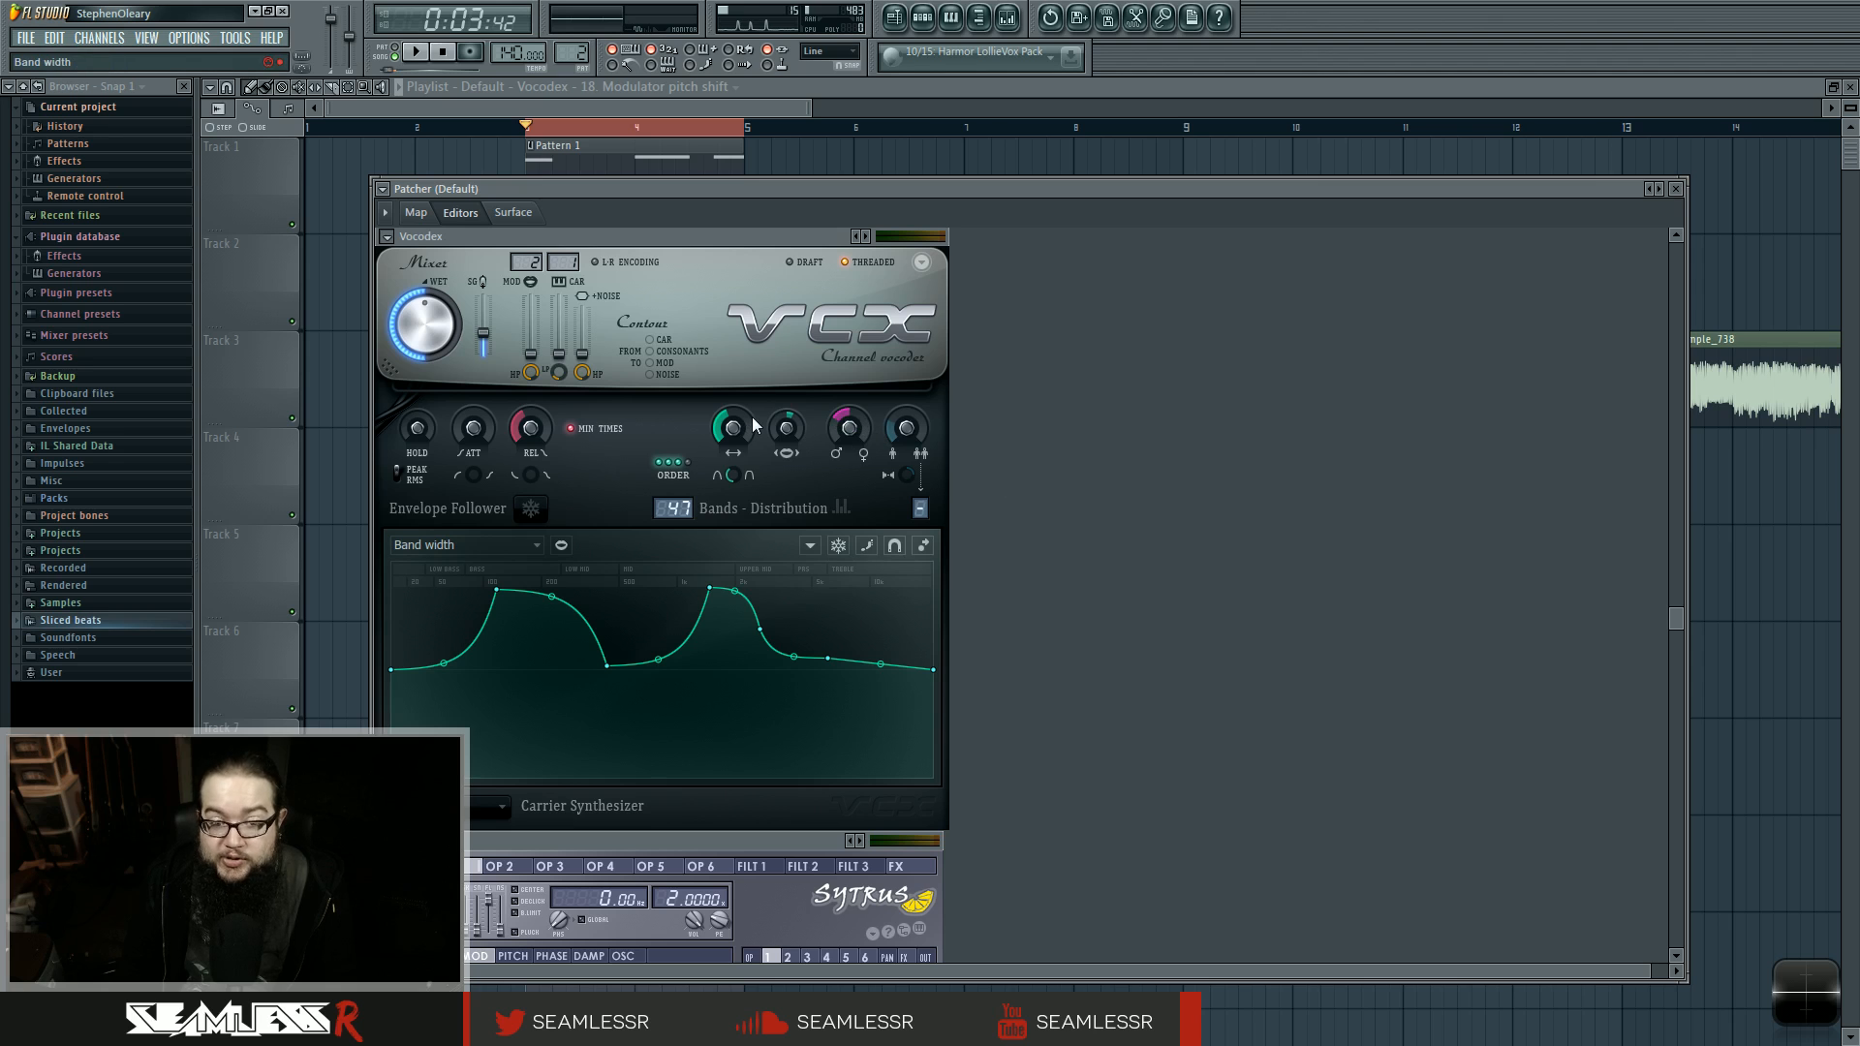
Step: In the playlist, highlight the Vocodex band width and pitch shift, Harmor image time offset and Sytrus Modulation X automation clips, and clear the selection
right_click(310, 184)
scroll(423, 423, "up", 4)
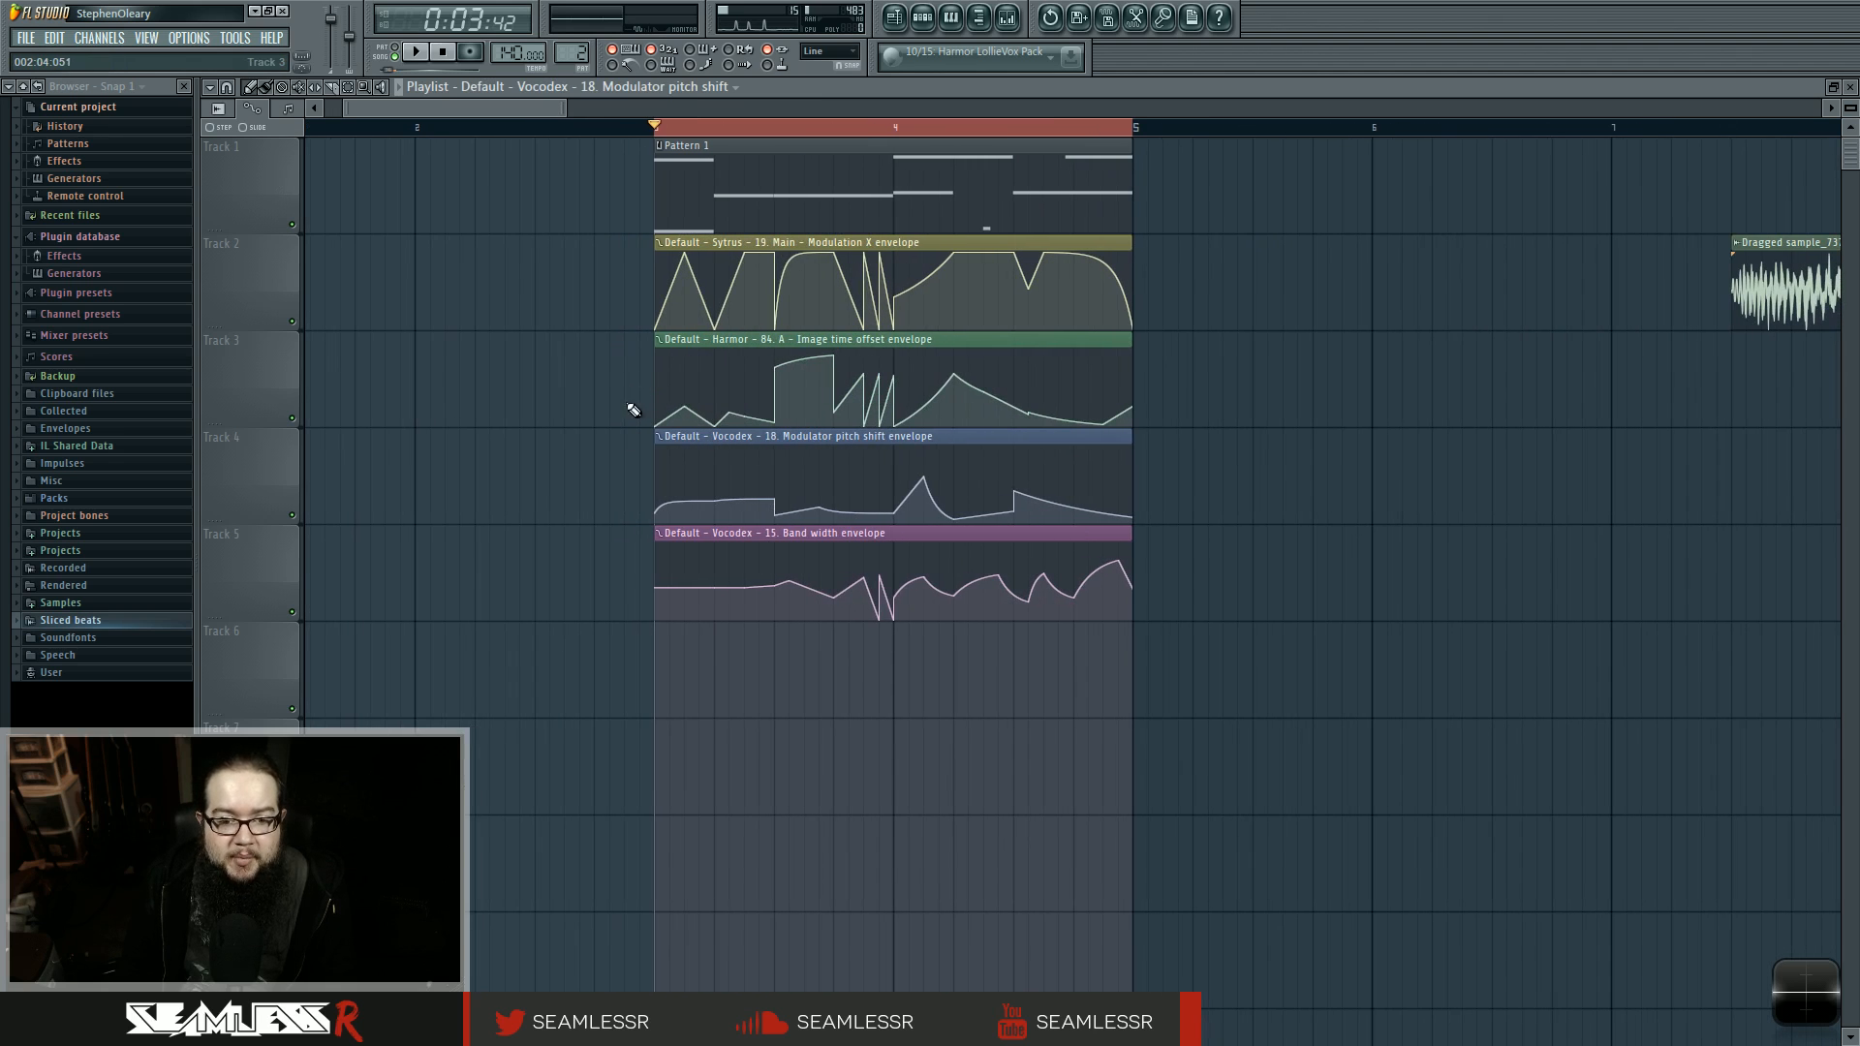
left_click_drag(582, 552, 812, 573)
left_click_drag(590, 500, 768, 490)
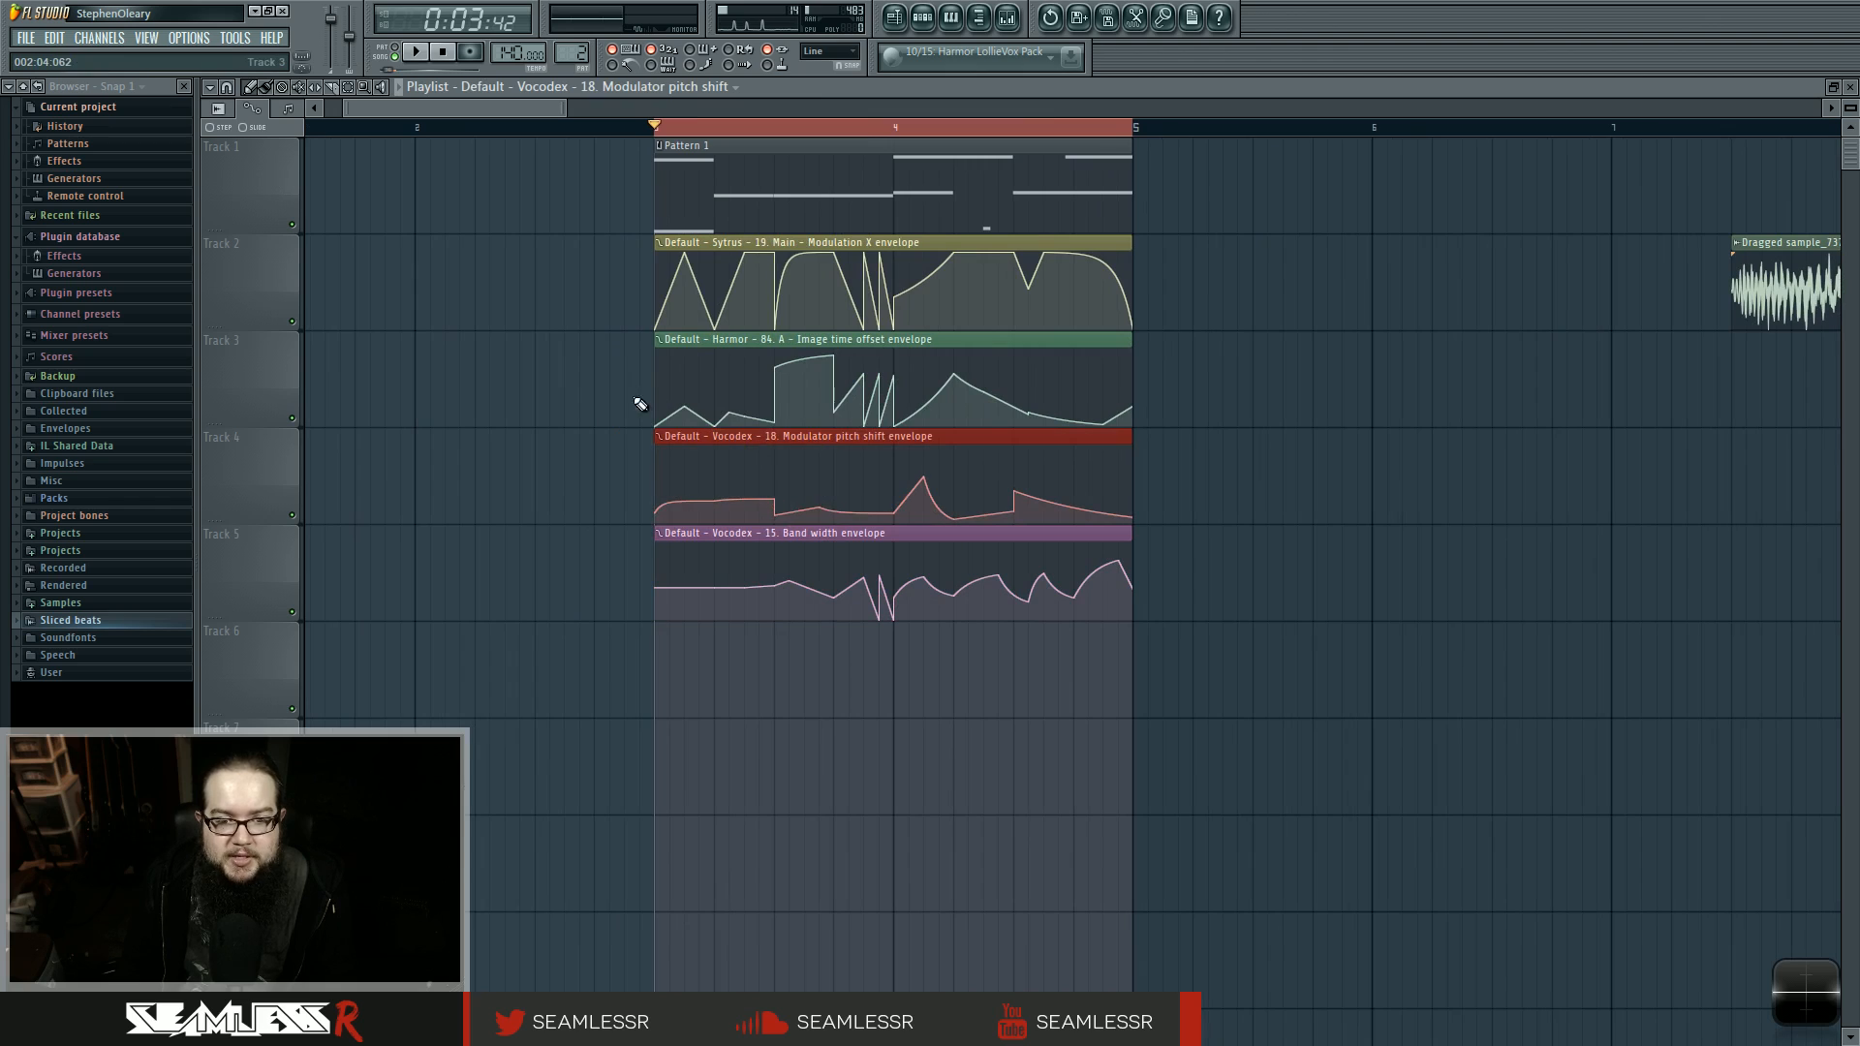
left_click_drag(546, 378, 1290, 387)
left_click_drag(1238, 306, 423, 290)
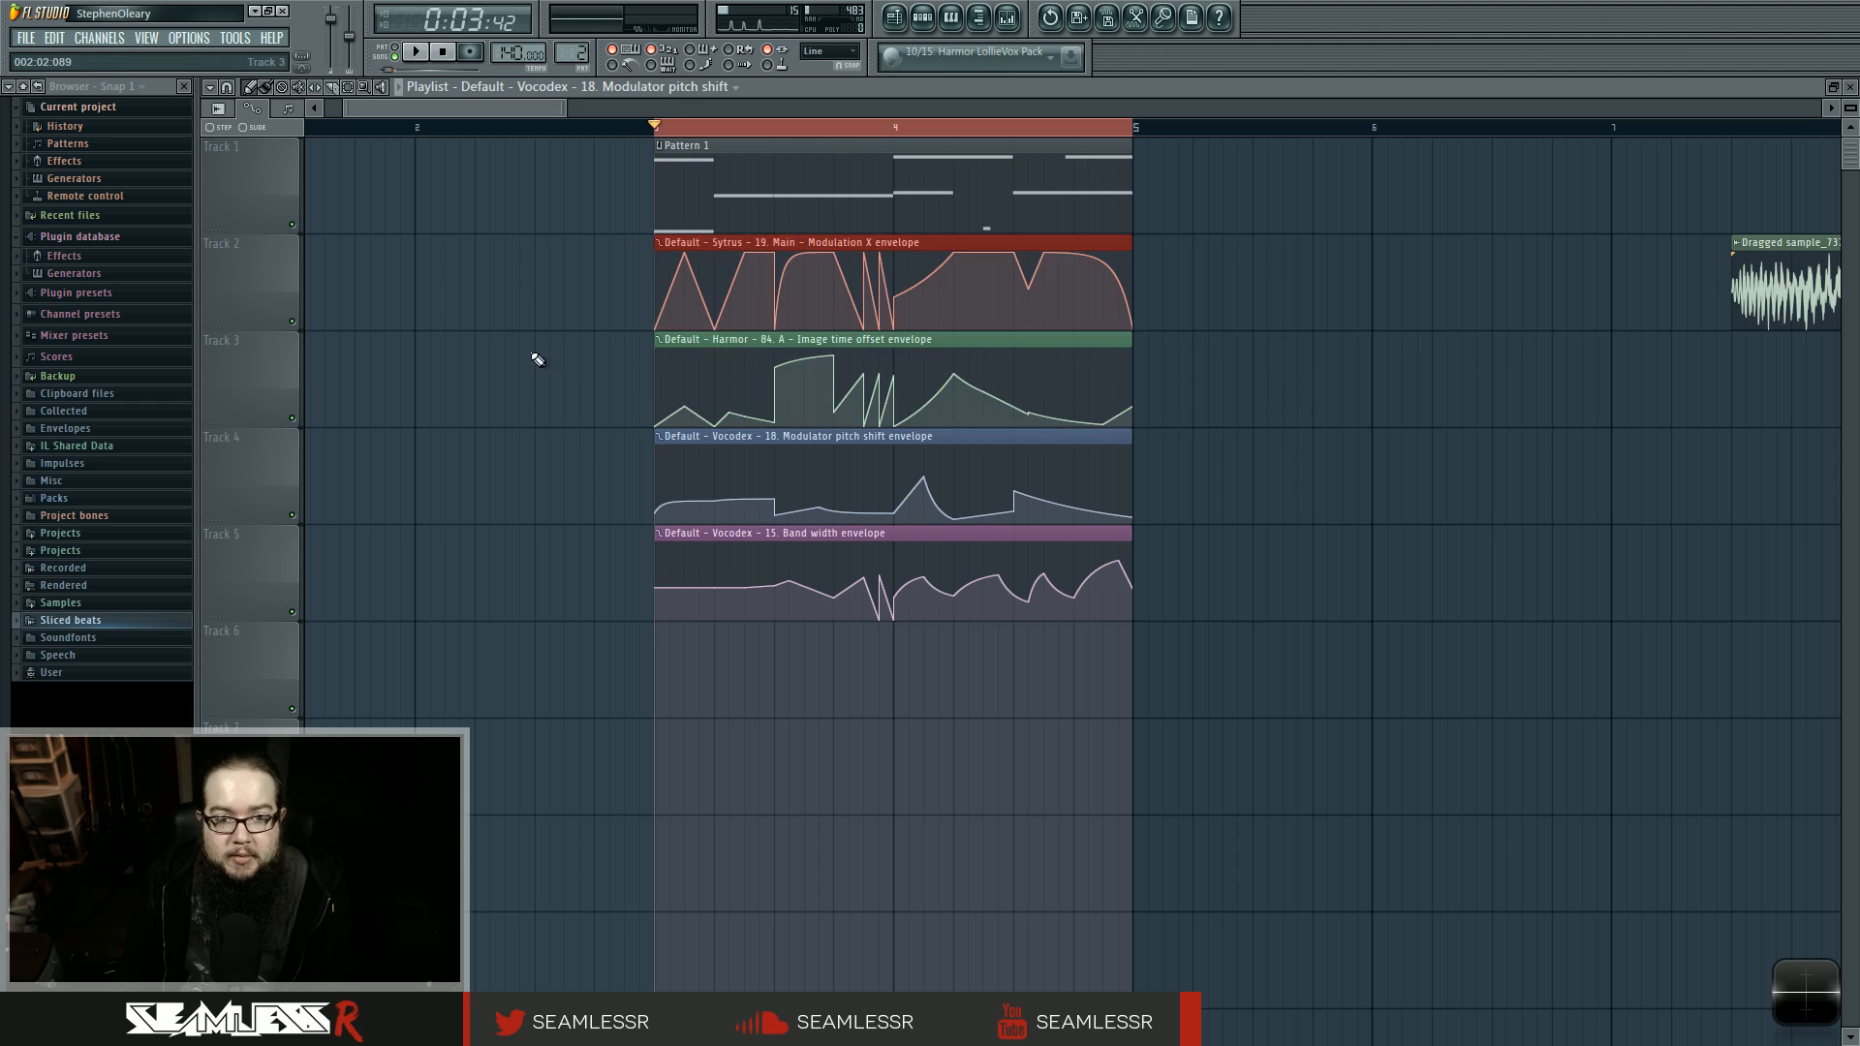
left_click(533, 355, "ctrl")
Step: Play the automated pattern briefly, stop it, and reopen the Default channel's Patcher map
key("space")
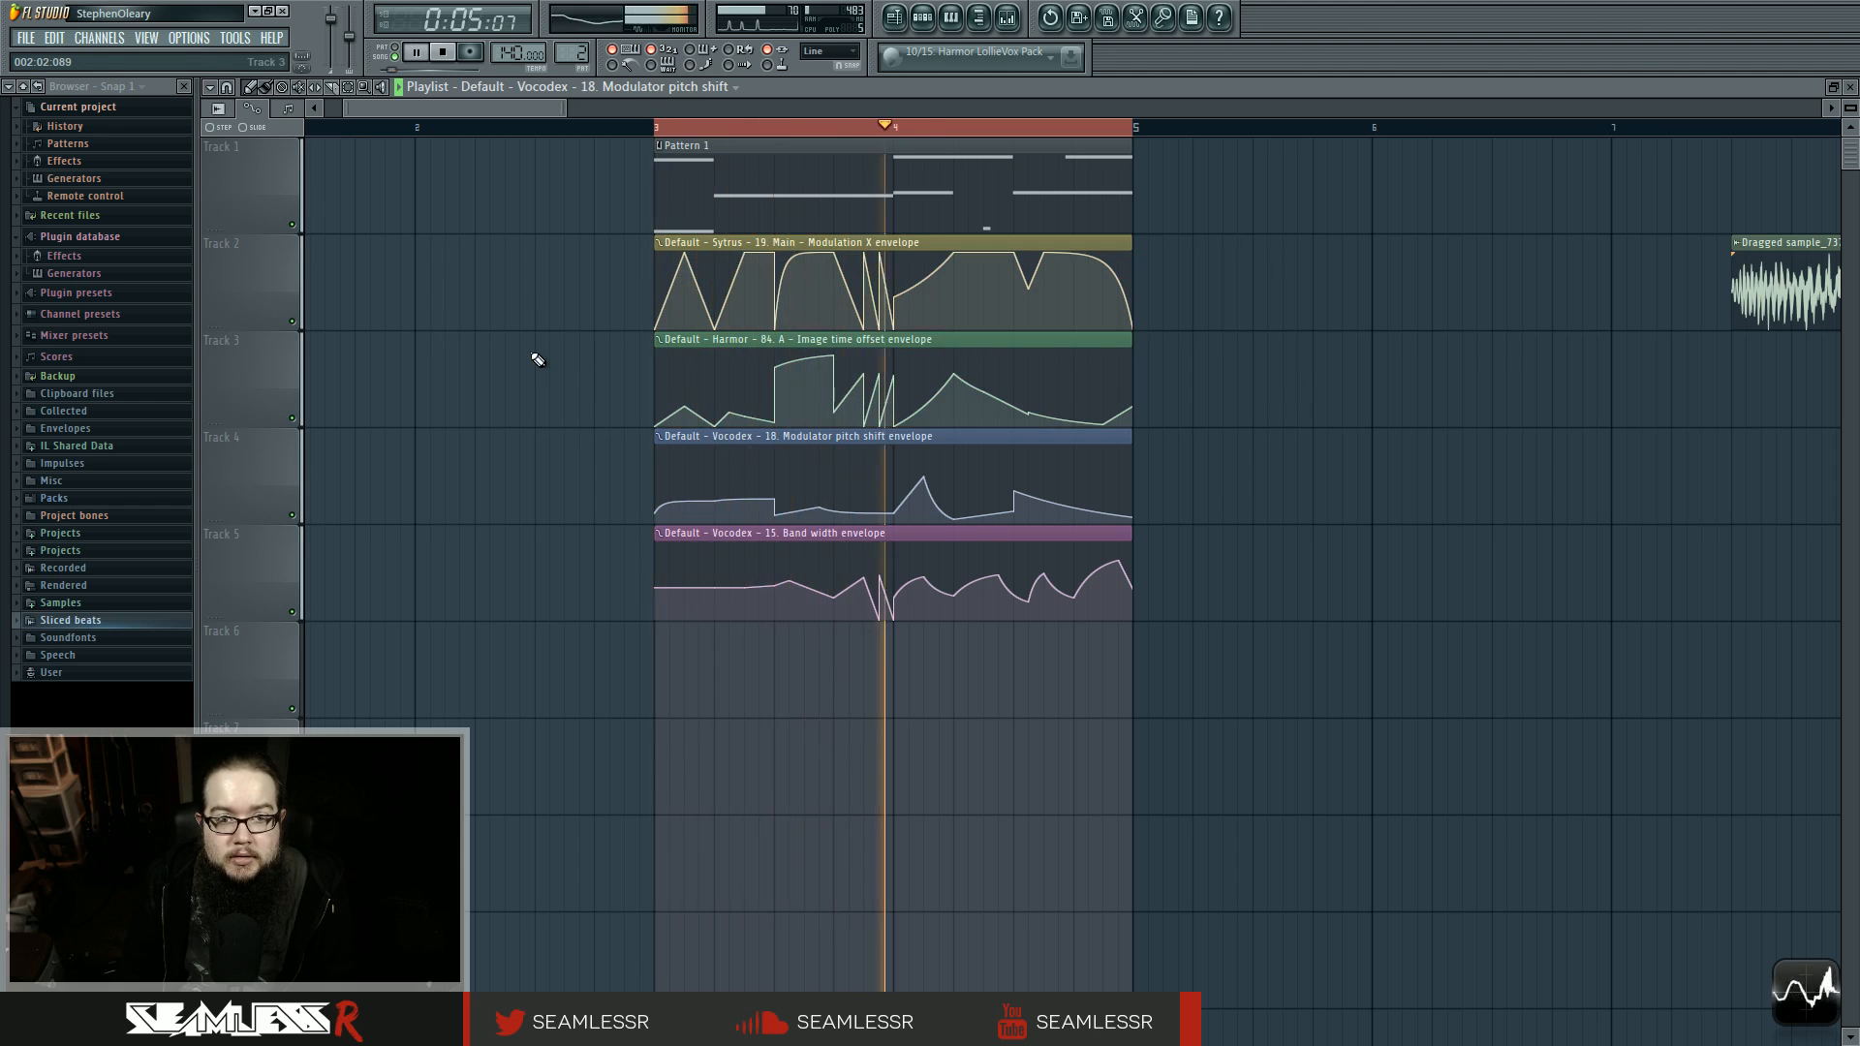
left_click(927, 19)
key("space")
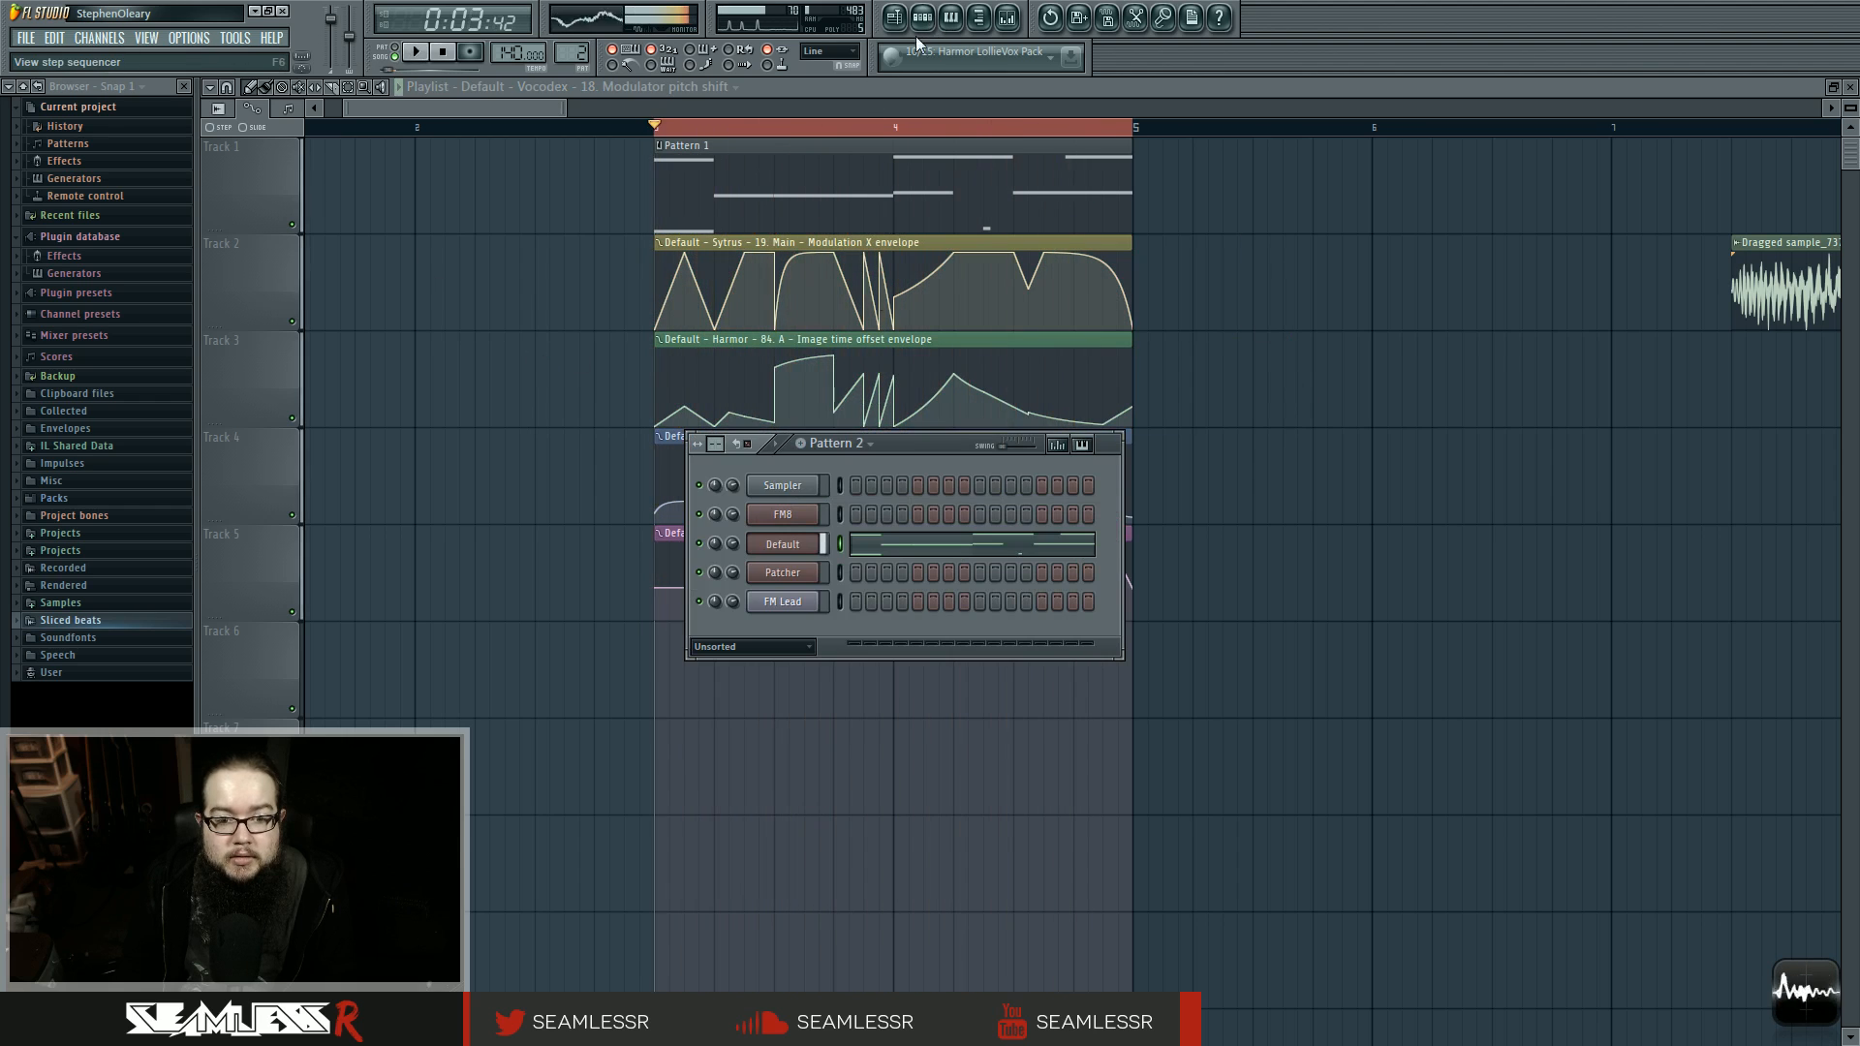
left_click(783, 544)
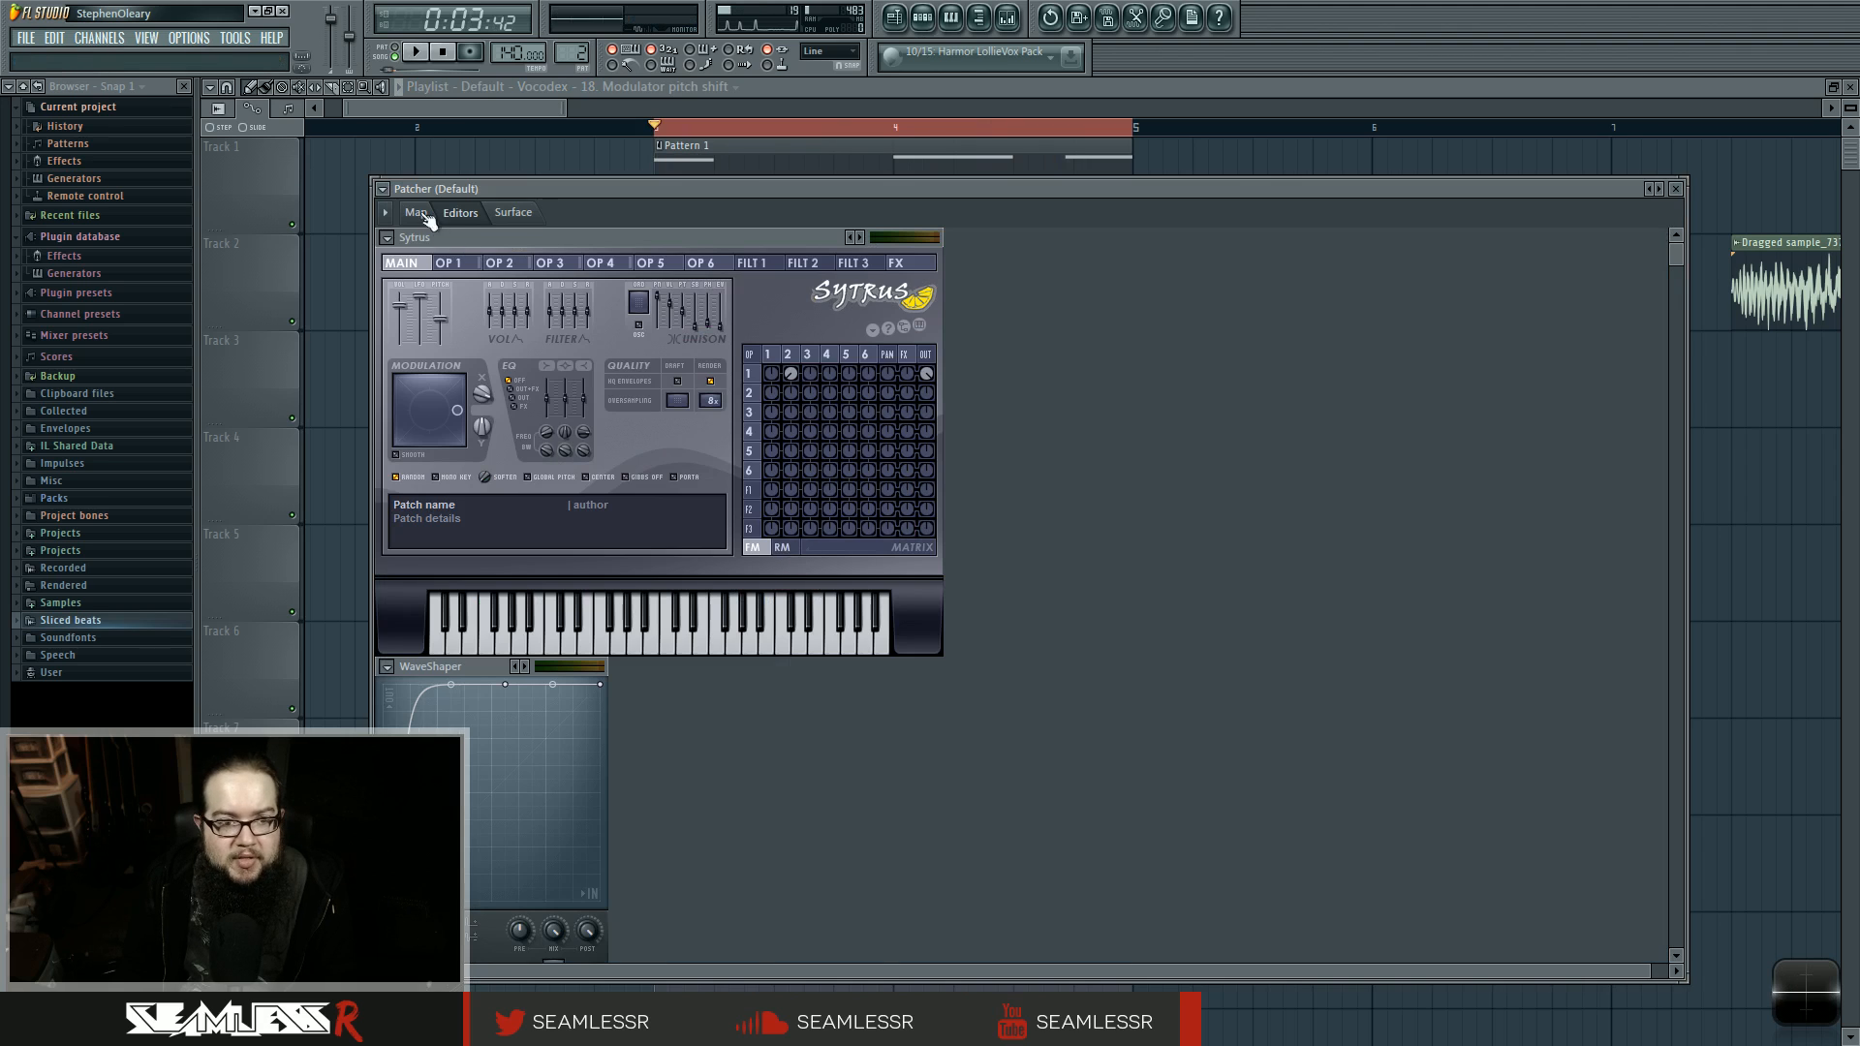
left_click(415, 213)
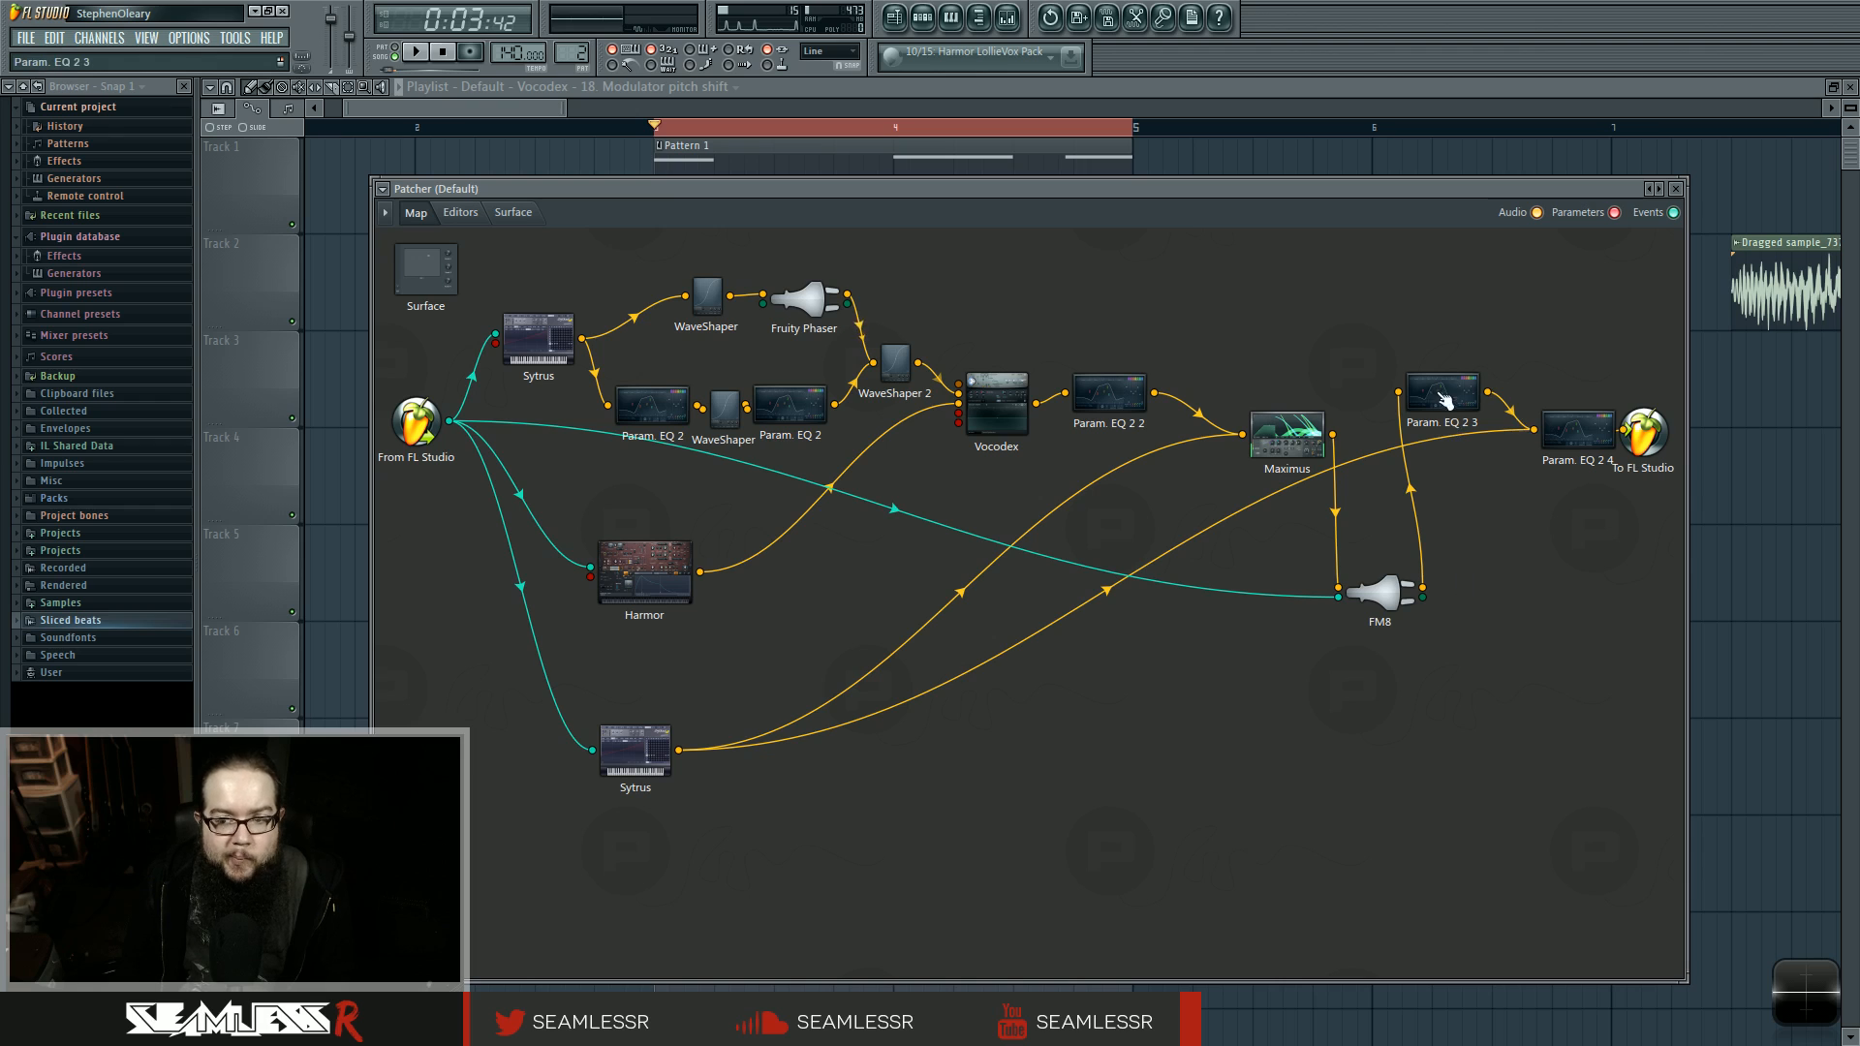
Step: Nudge the Param. EQ 2 3, FM8, Param. EQ 2 2 and lower Sytrus nodes, and check the master band in Maximus
left_click_drag(1444, 399, 1459, 421)
left_click_drag(1381, 593, 1388, 576)
left_click_drag(1092, 389, 1098, 390)
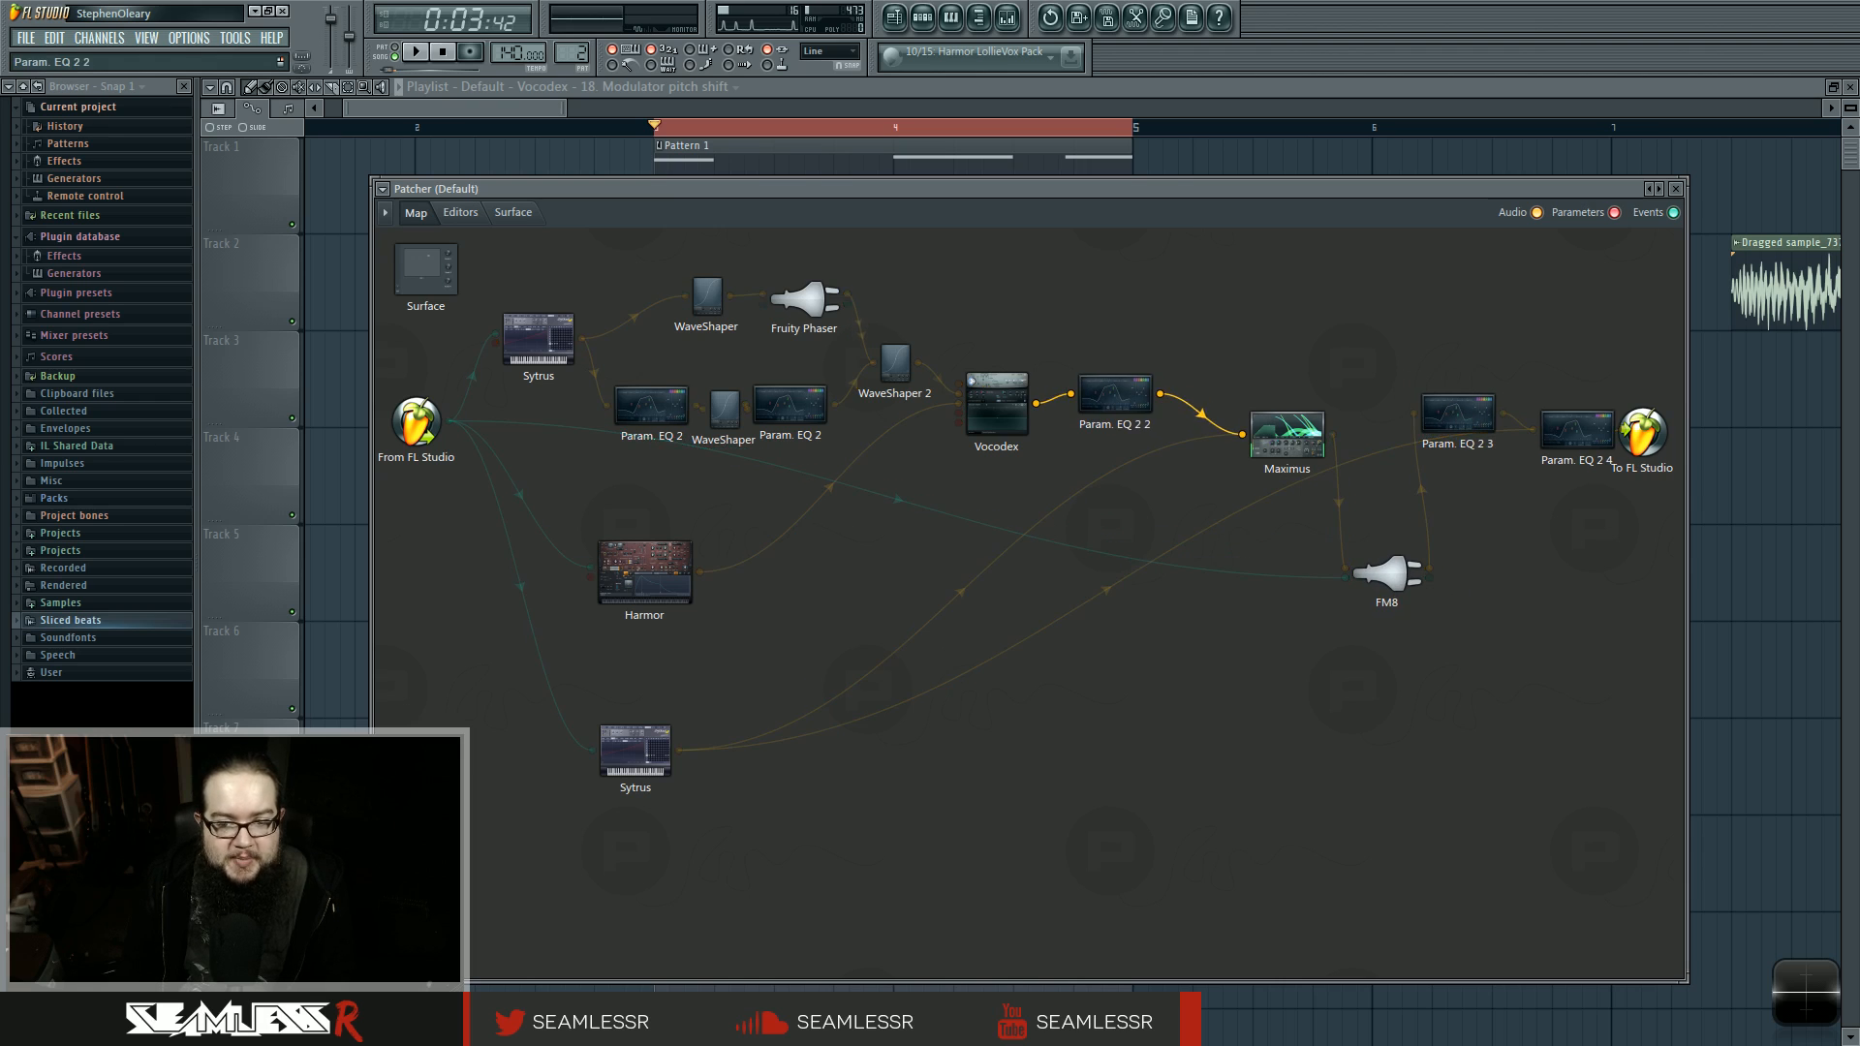
left_click_drag(669, 738, 667, 735)
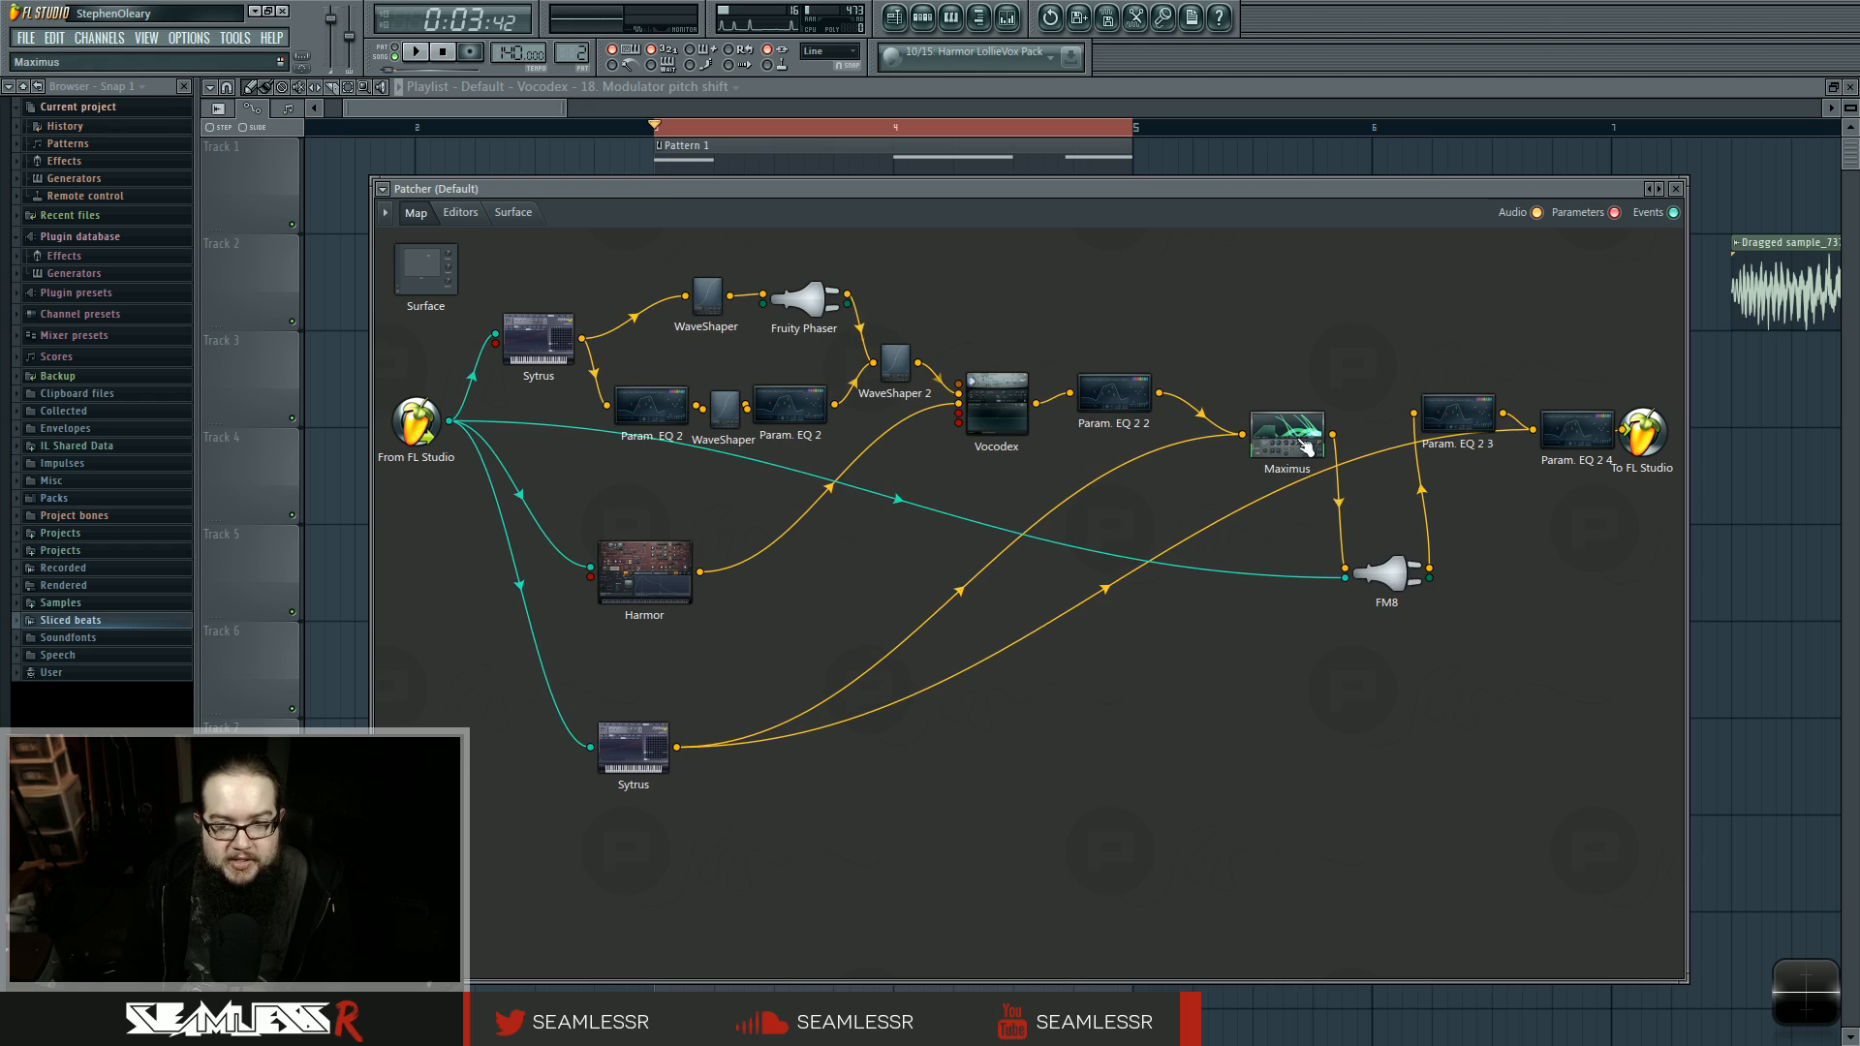
double_click(1284, 427)
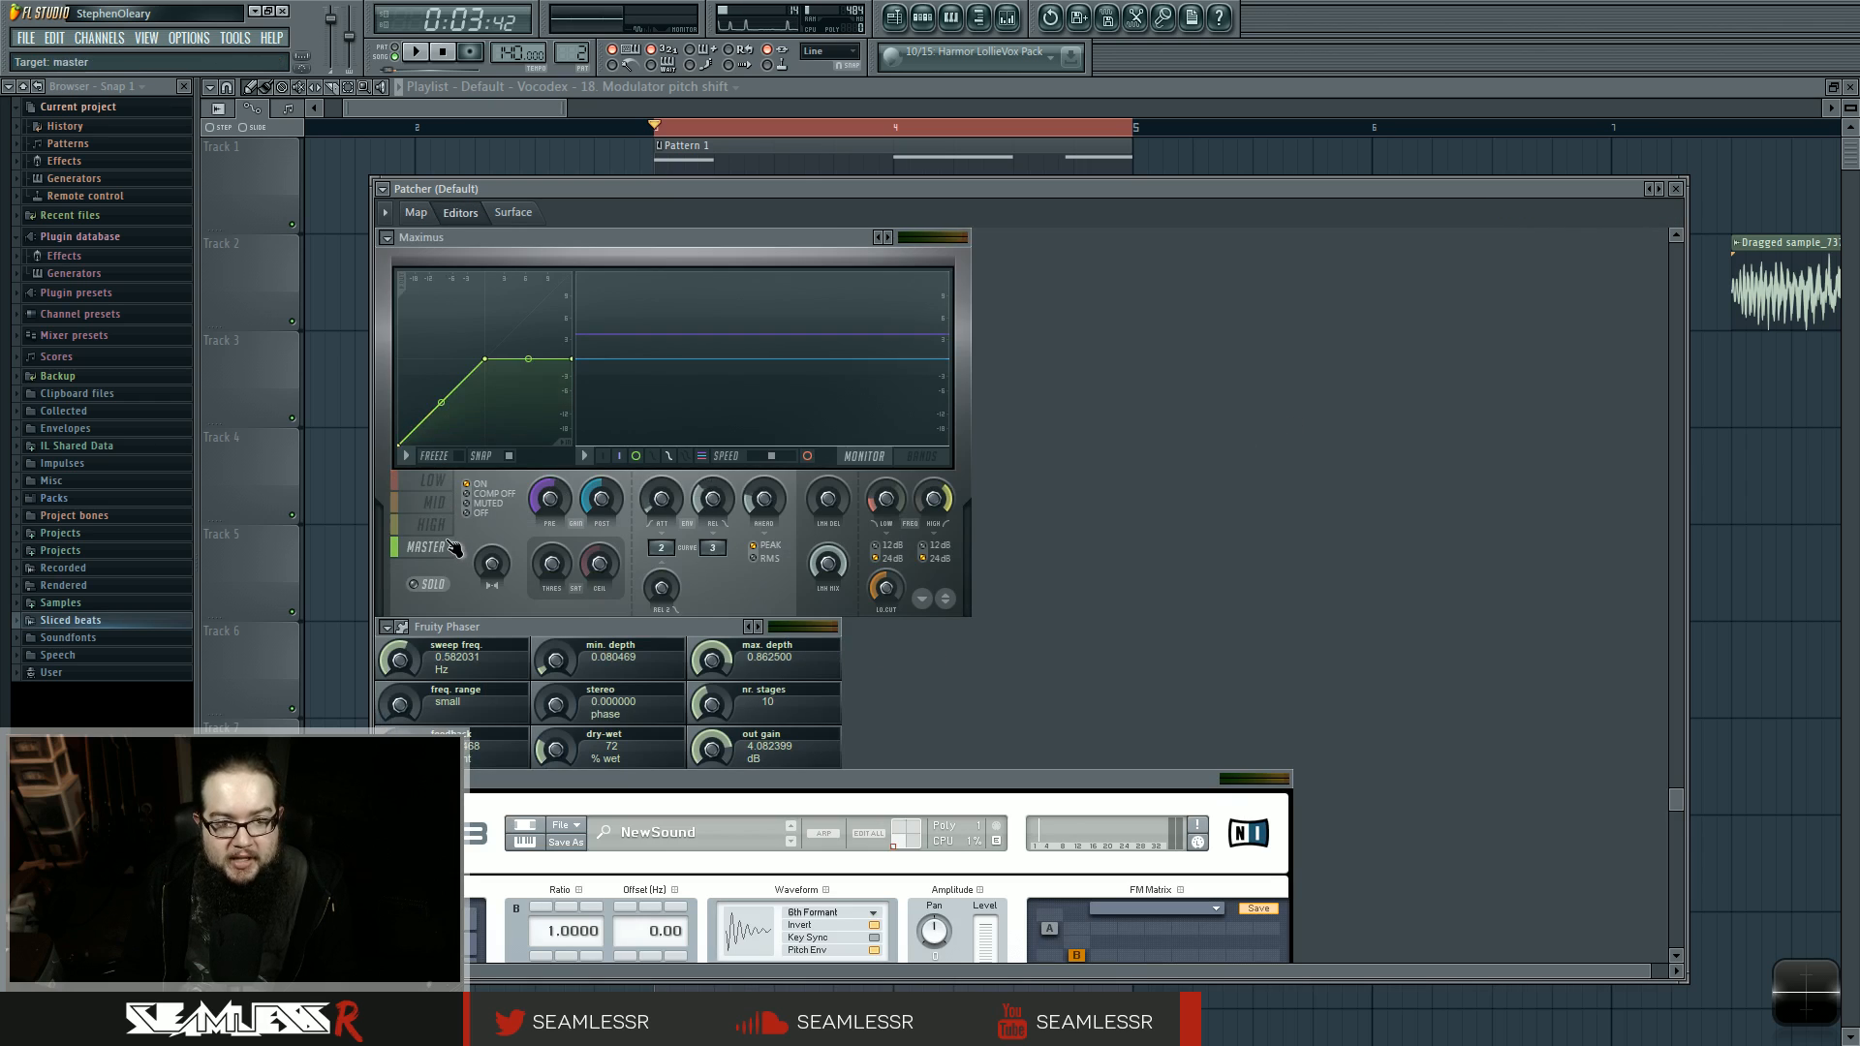
left_click(433, 215)
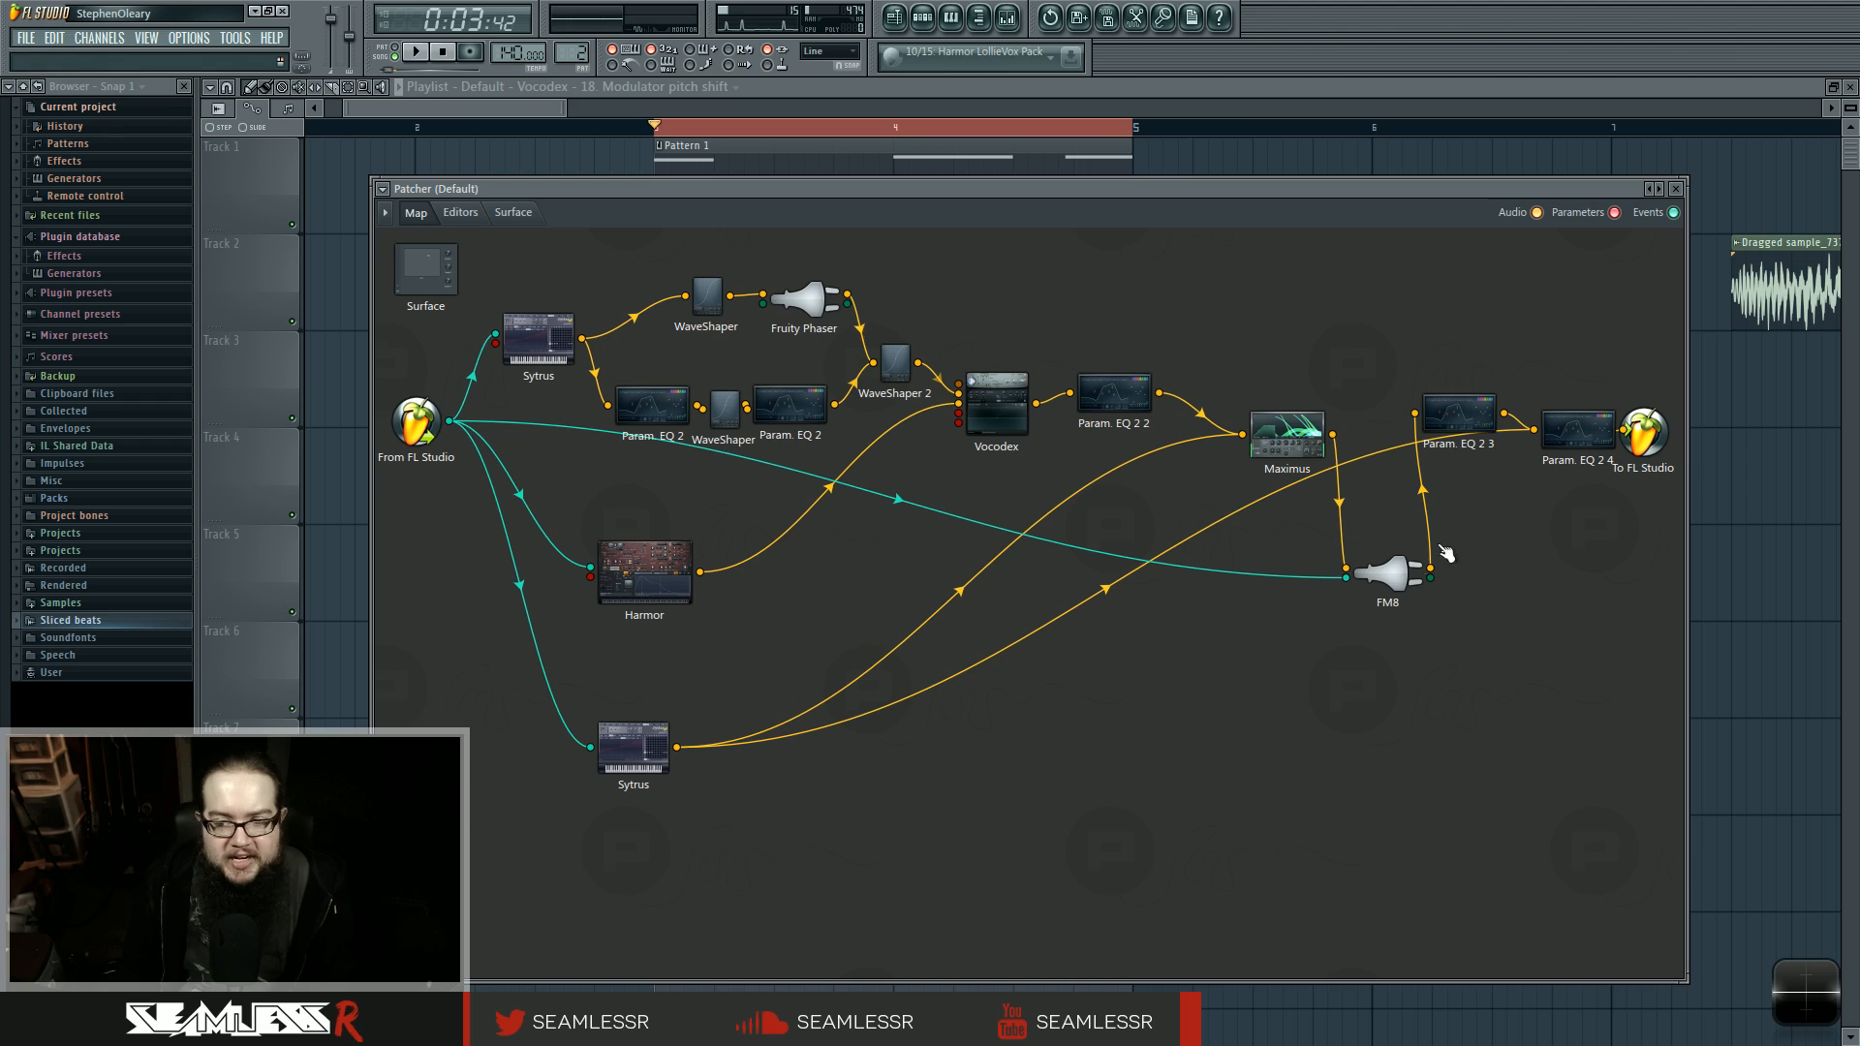
Step: Open FM8 and show operator F's settings from the FM matrix
double_click(1387, 584)
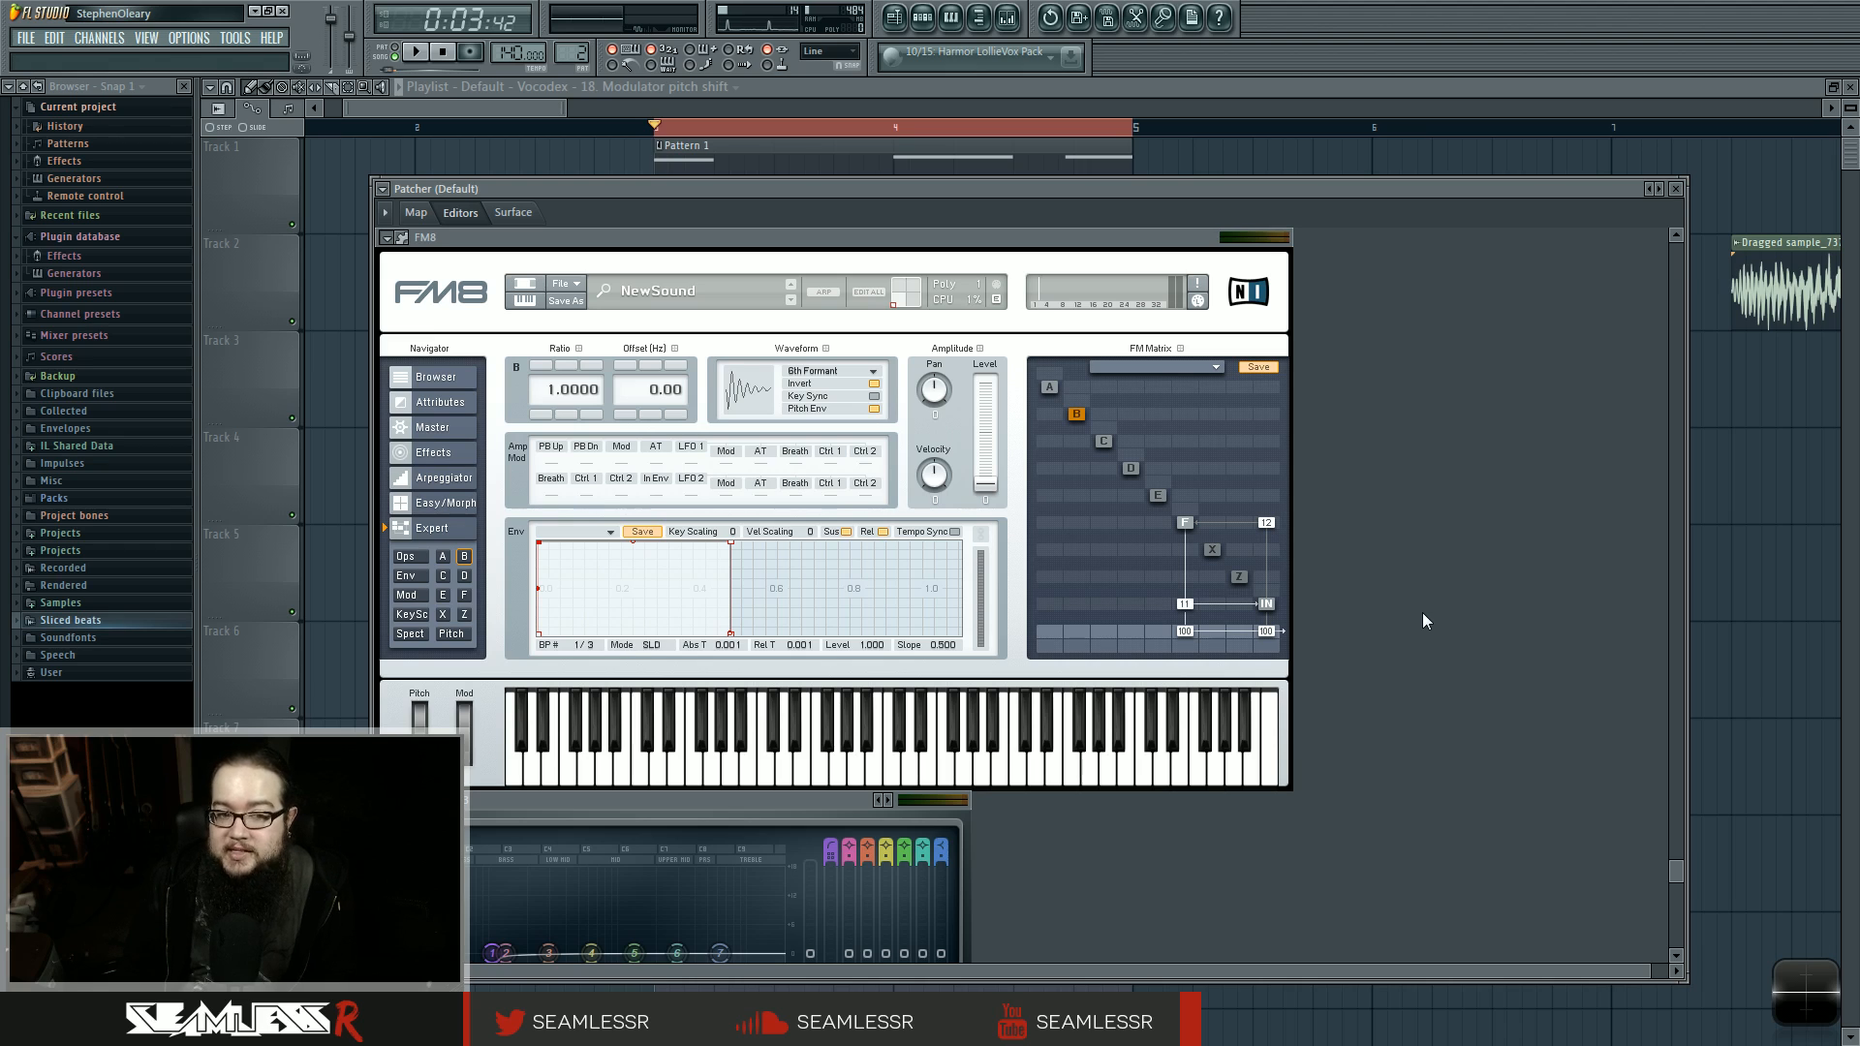
left_click(1184, 522)
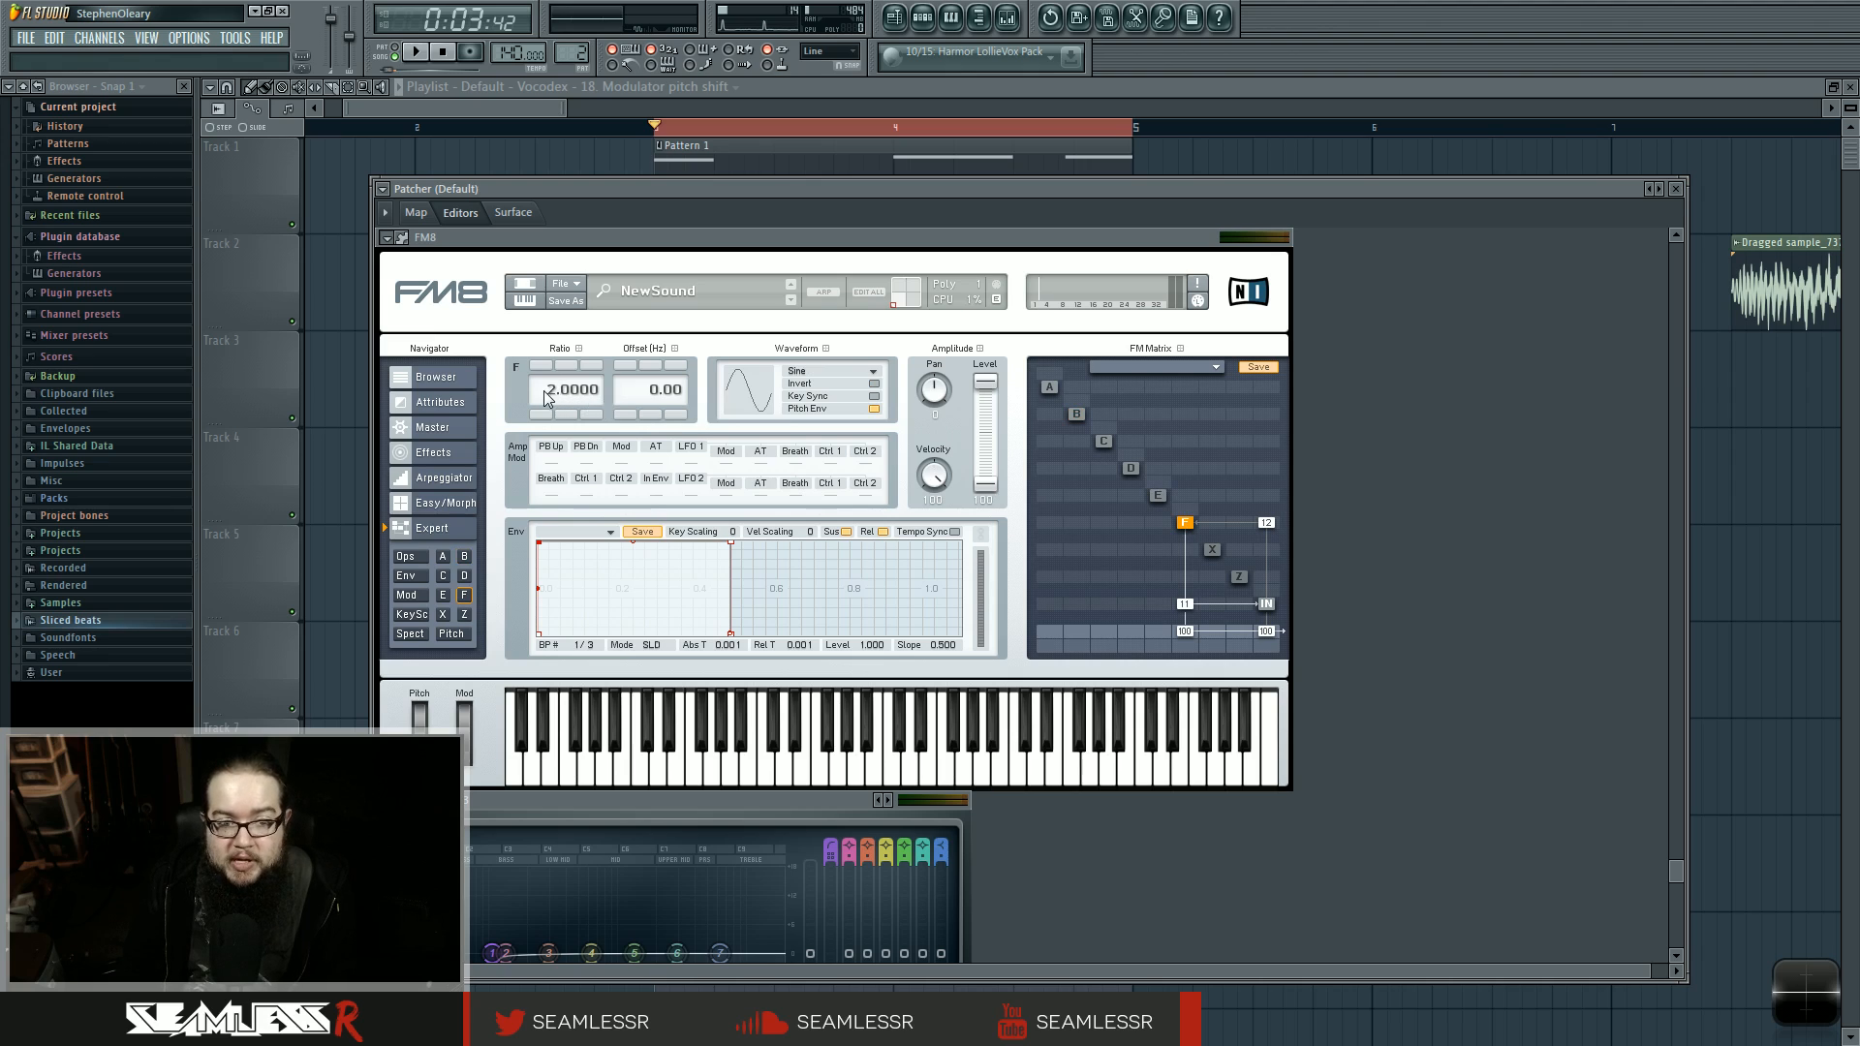
Step: Try a ratio of 1.0000 on FM8's operator F, restore the ratio, and return to the Patcher map
left_click(416, 214)
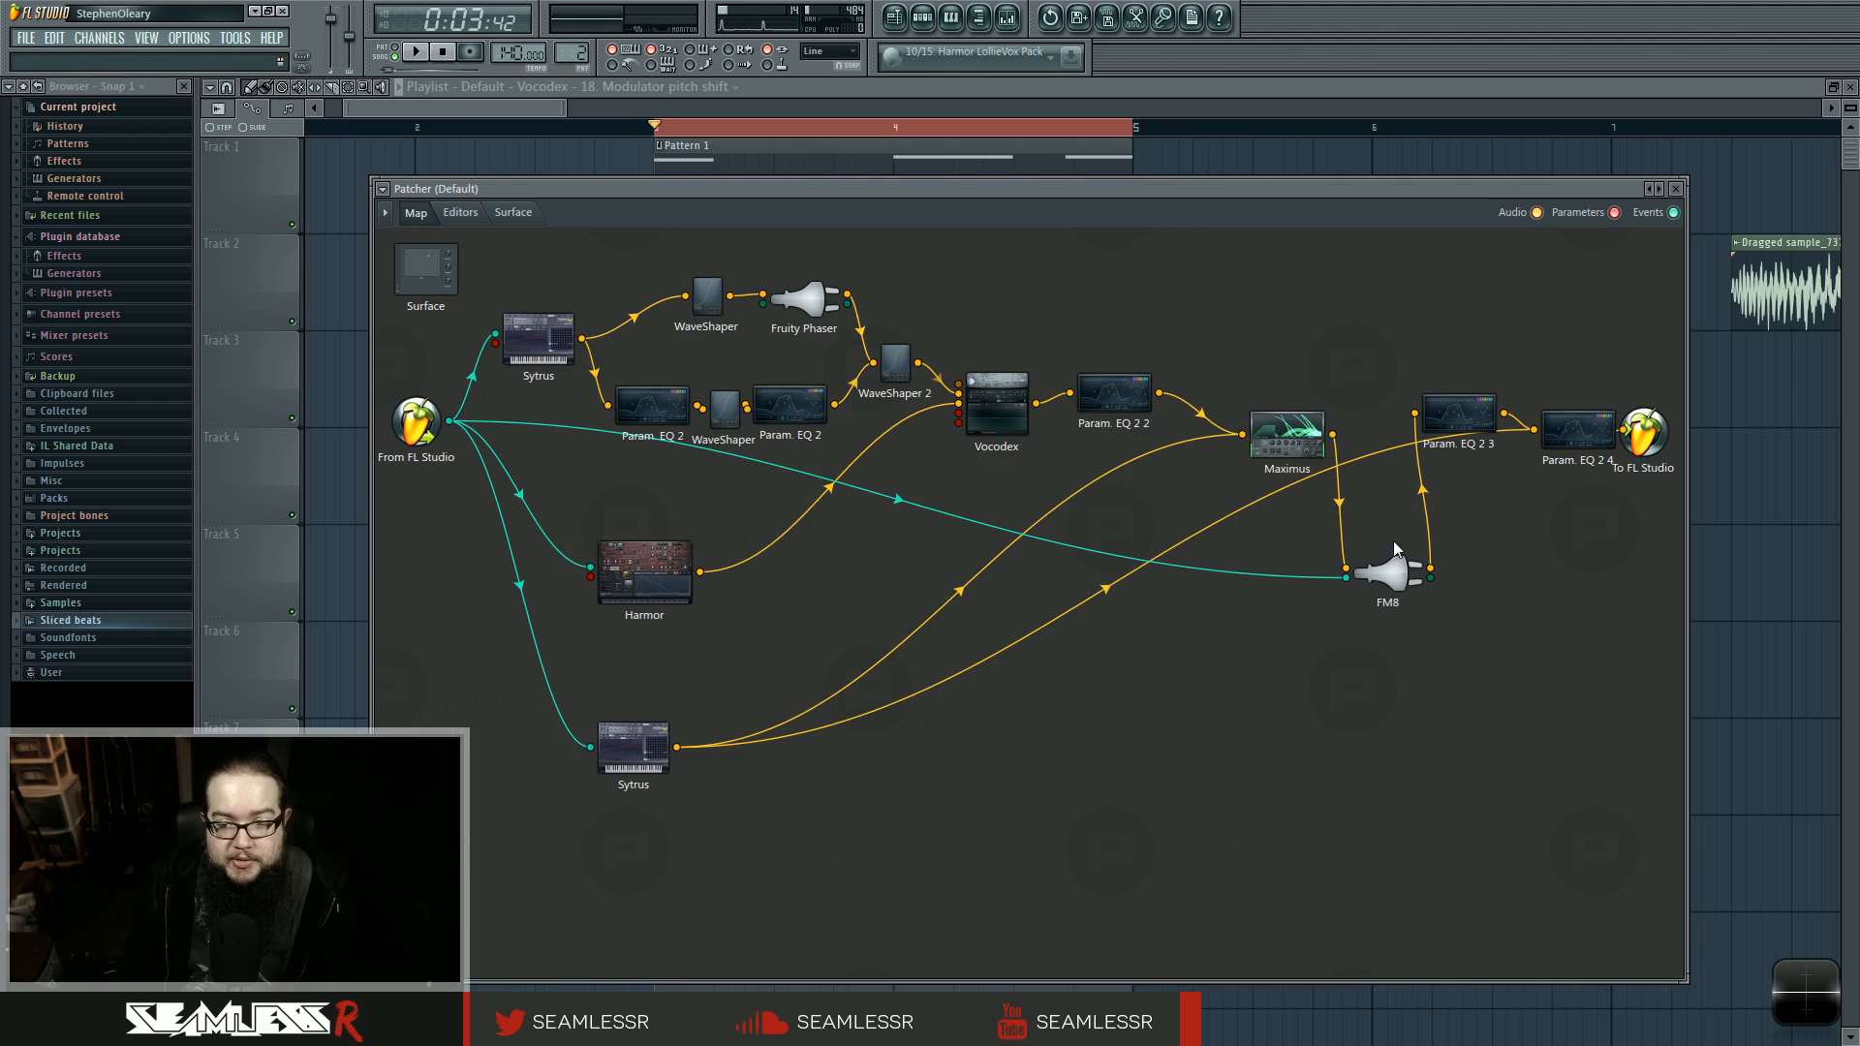
double_click(1380, 569)
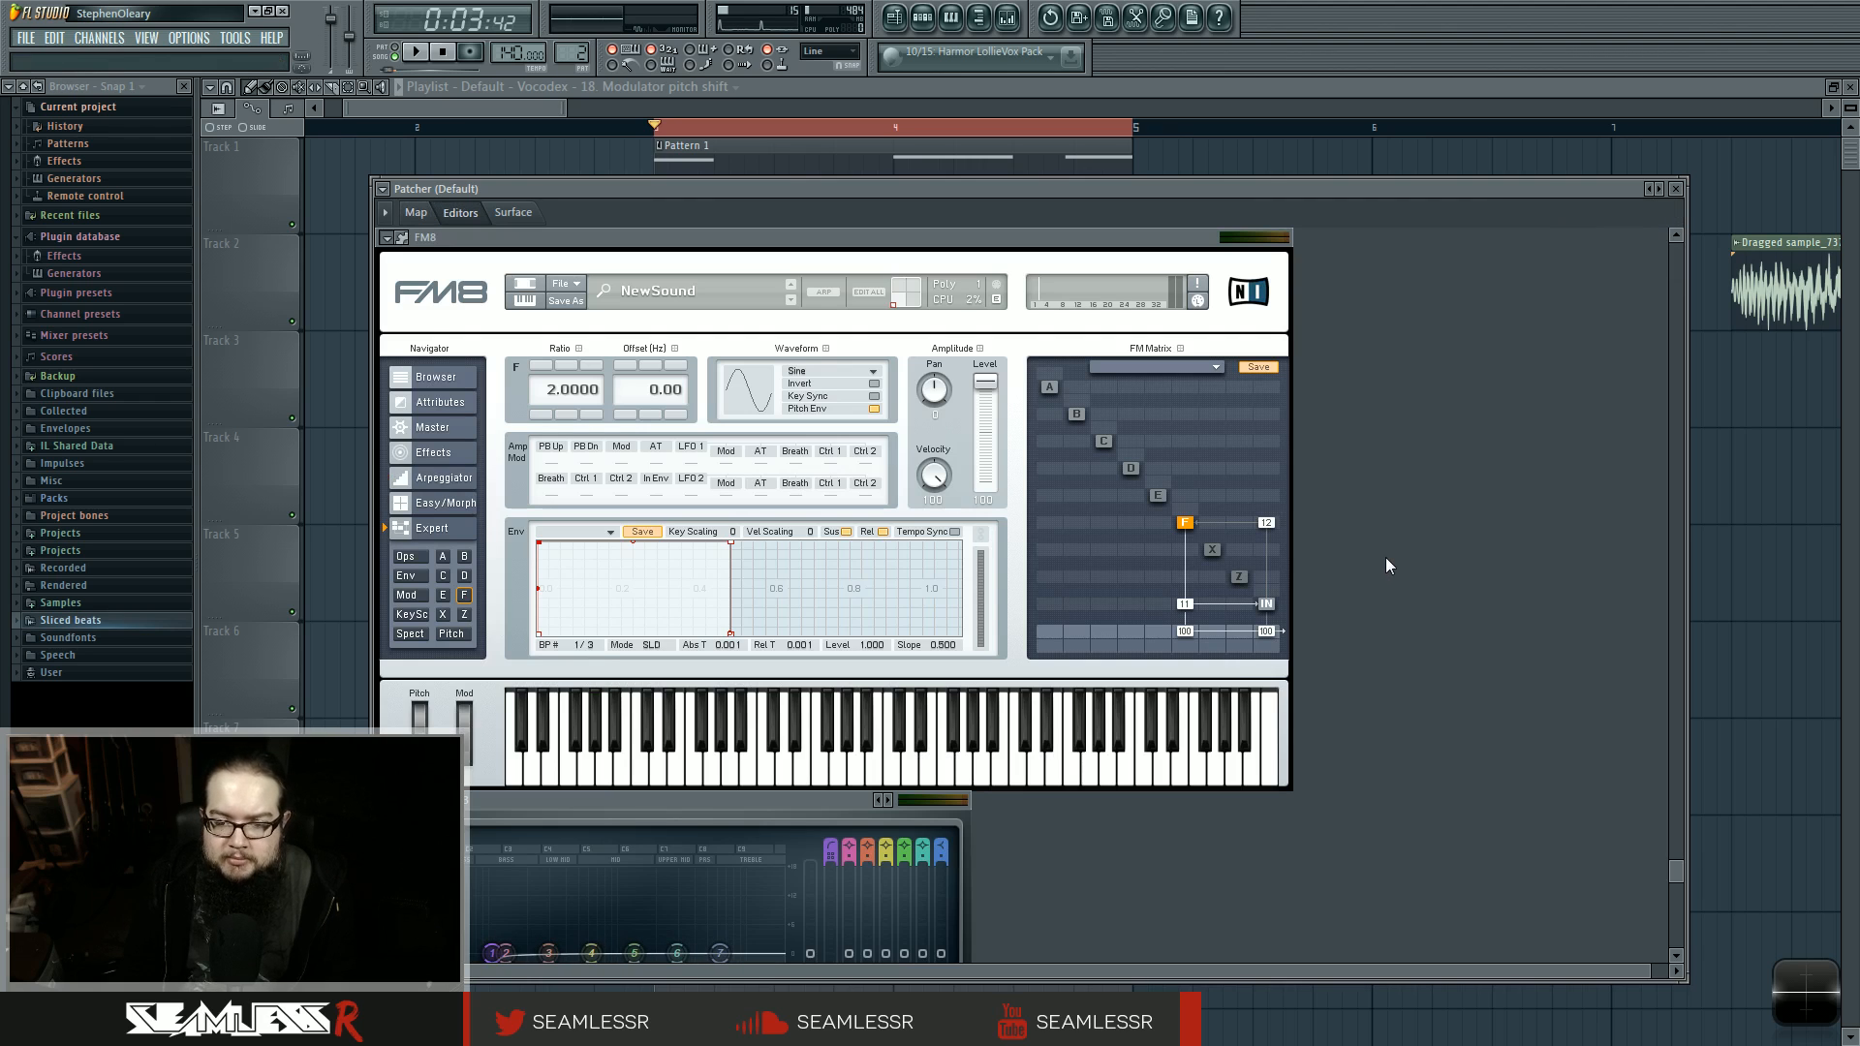
left_click(538, 415)
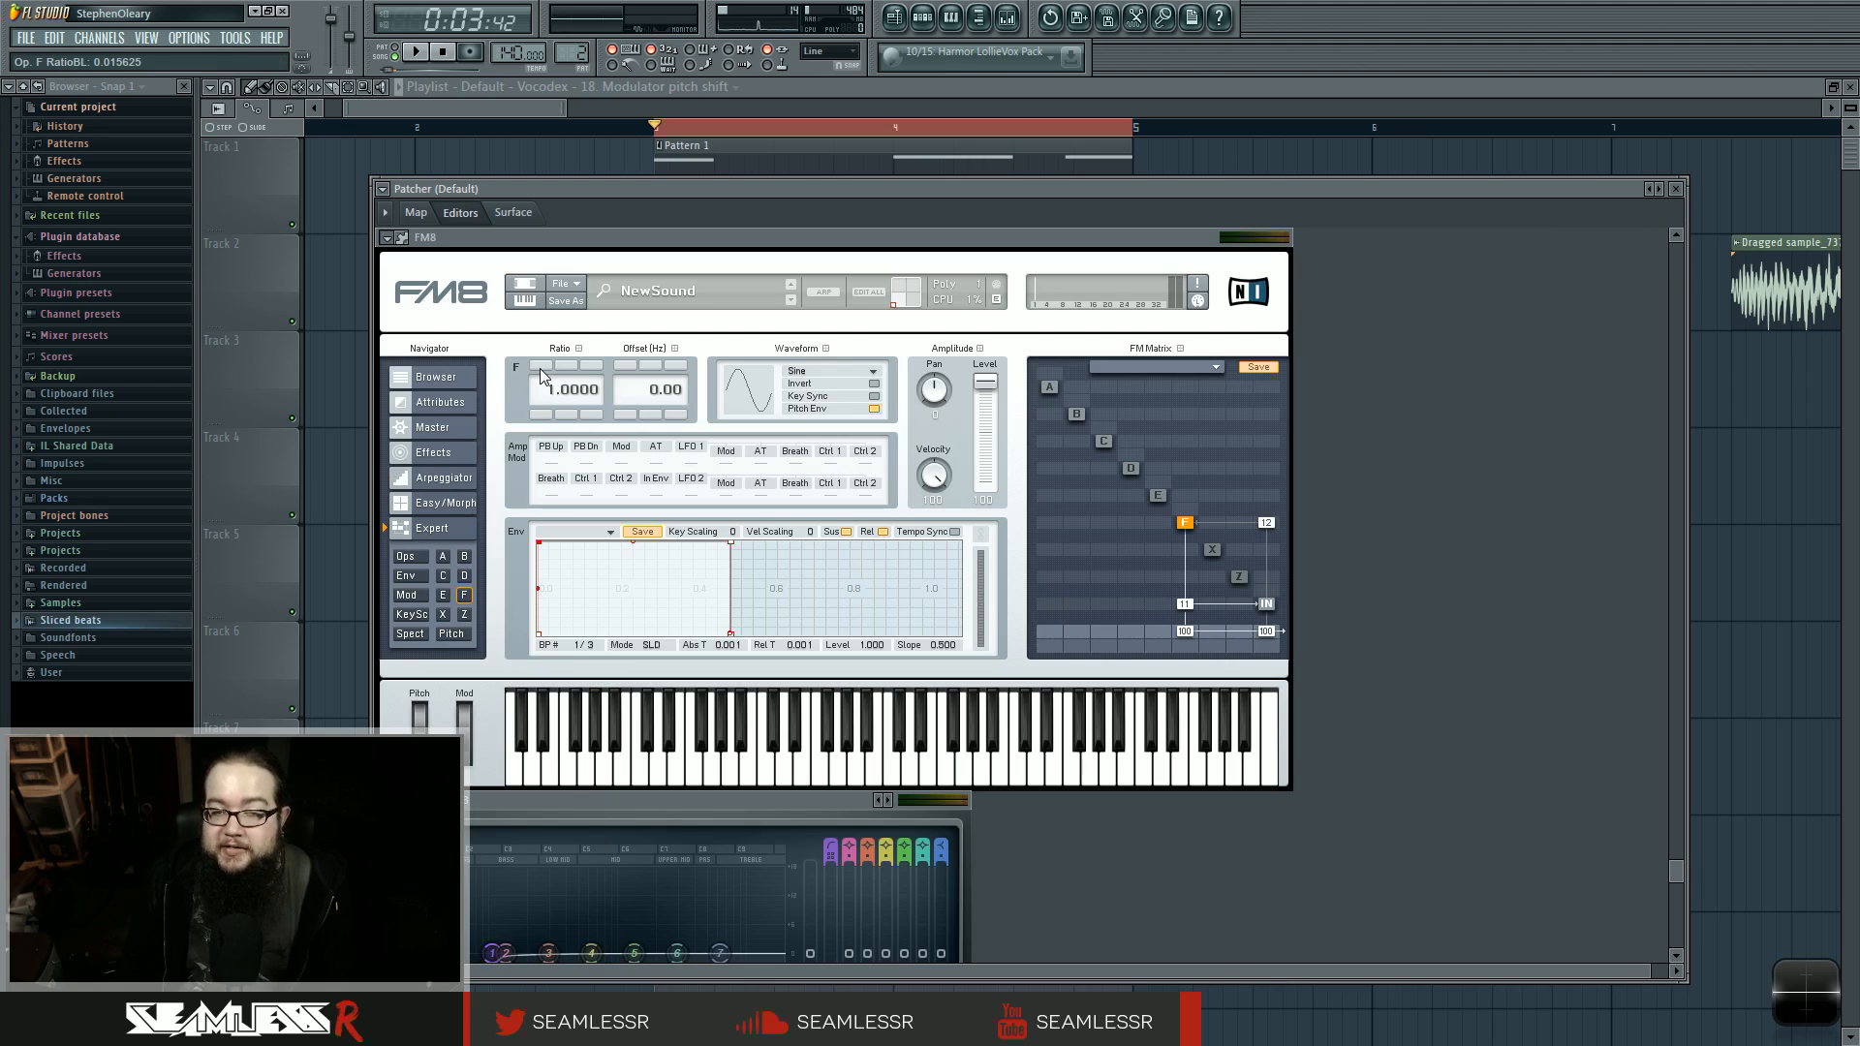
left_click(539, 366)
left_click(422, 214)
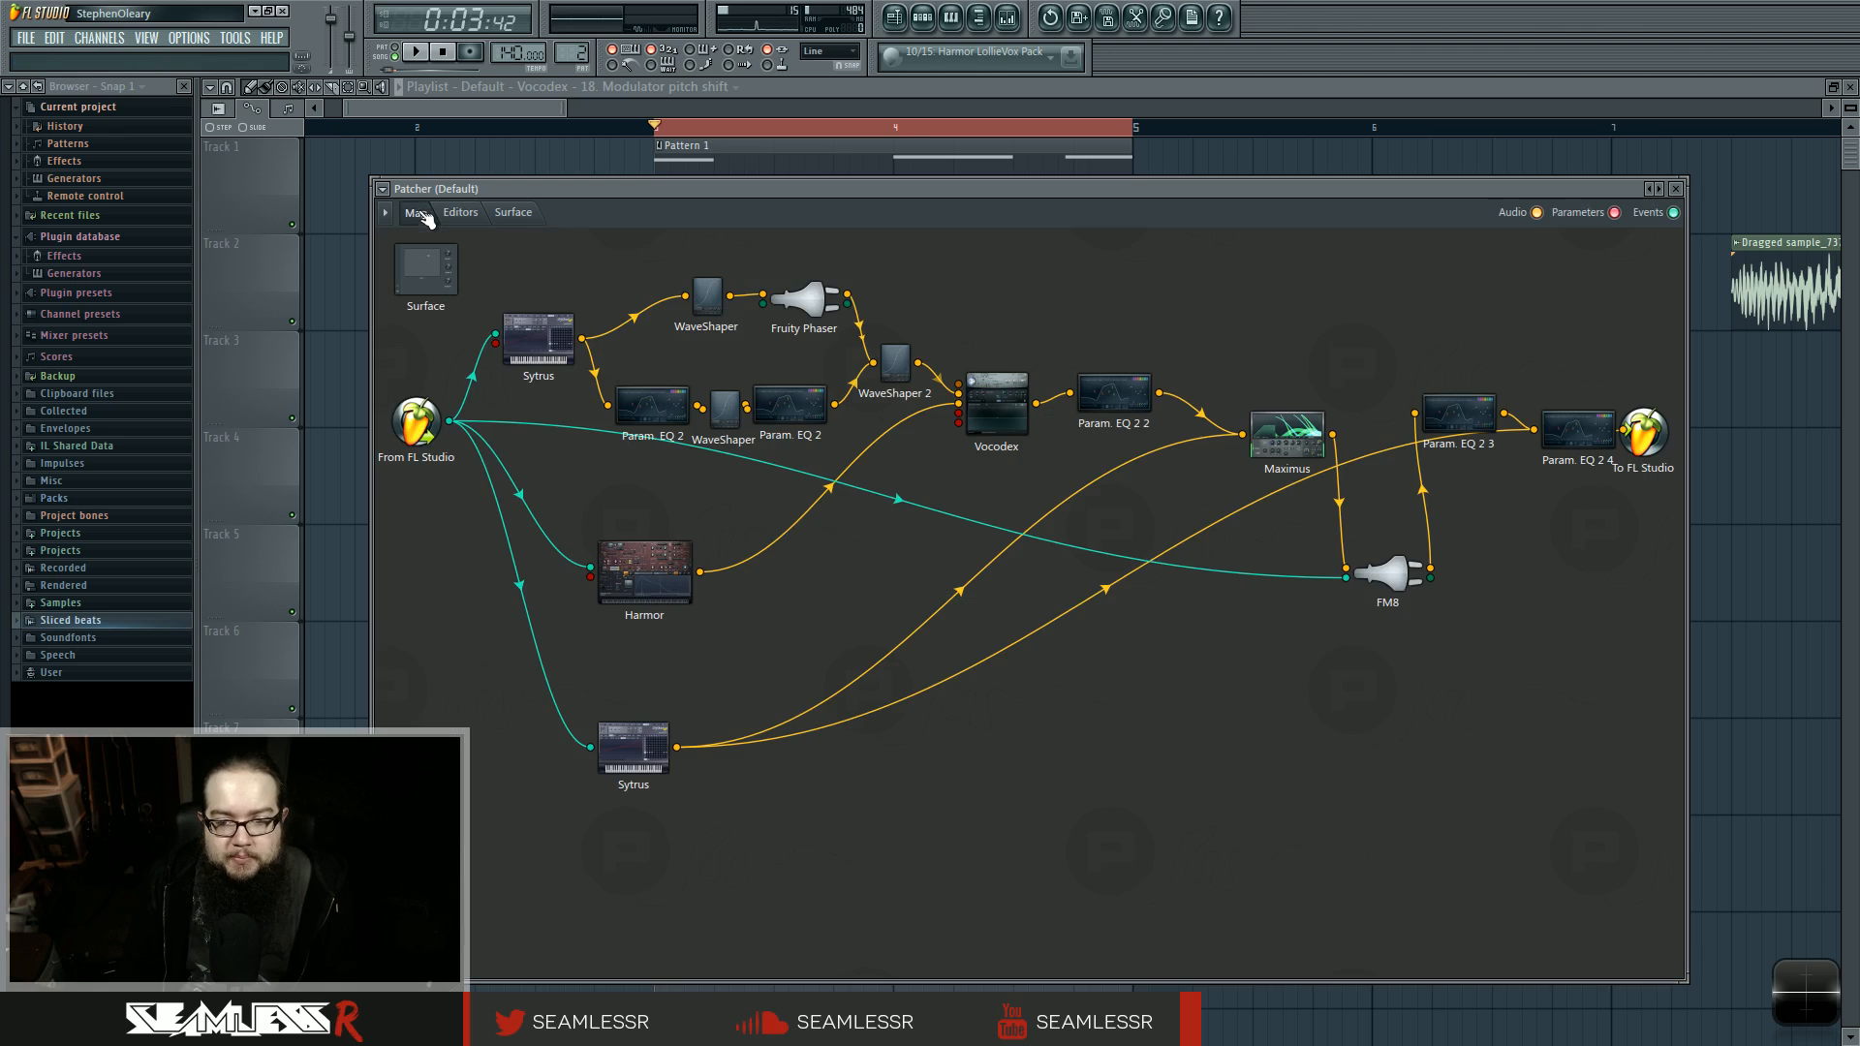
Step: Nudge the FM8, Param. EQ 2 3 and Param. EQ 2 4 nodes in the map, and widen the Patcher window
left_click_drag(1431, 584, 1379, 567)
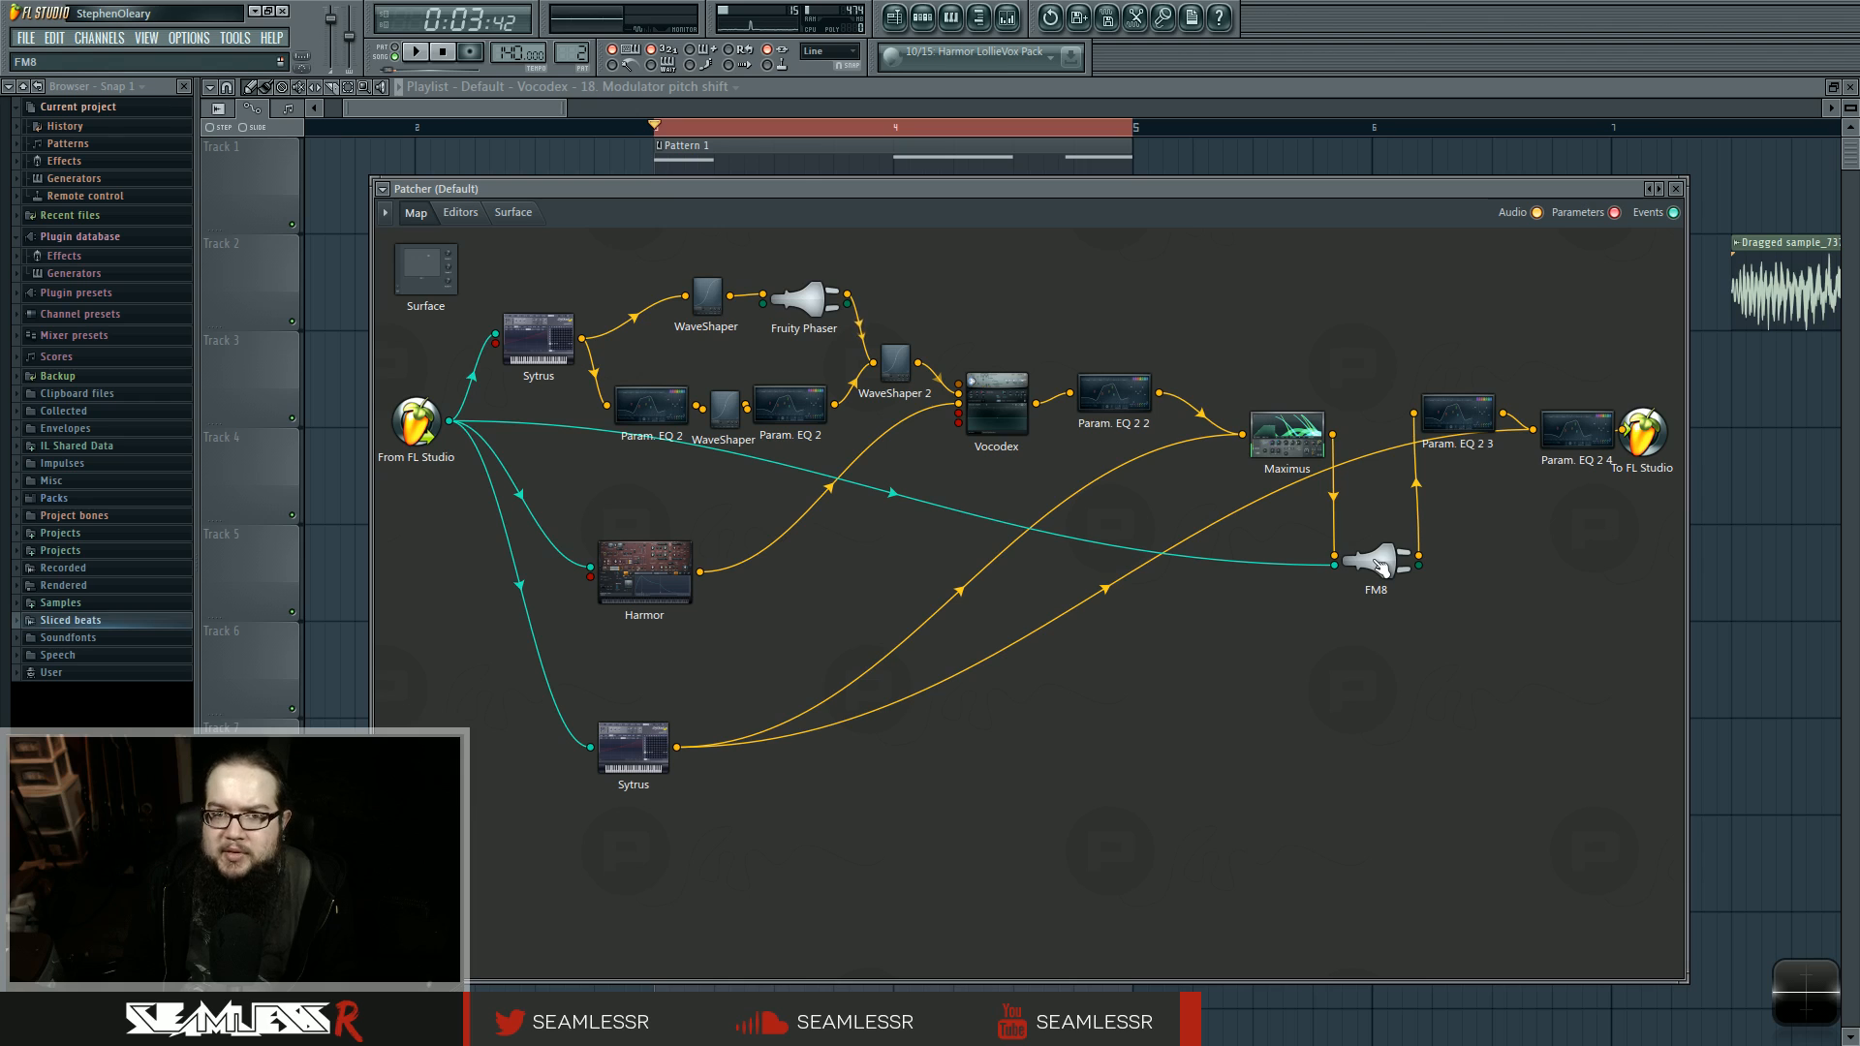
left_click_drag(1454, 424, 1452, 409)
left_click_drag(1338, 560, 1335, 557)
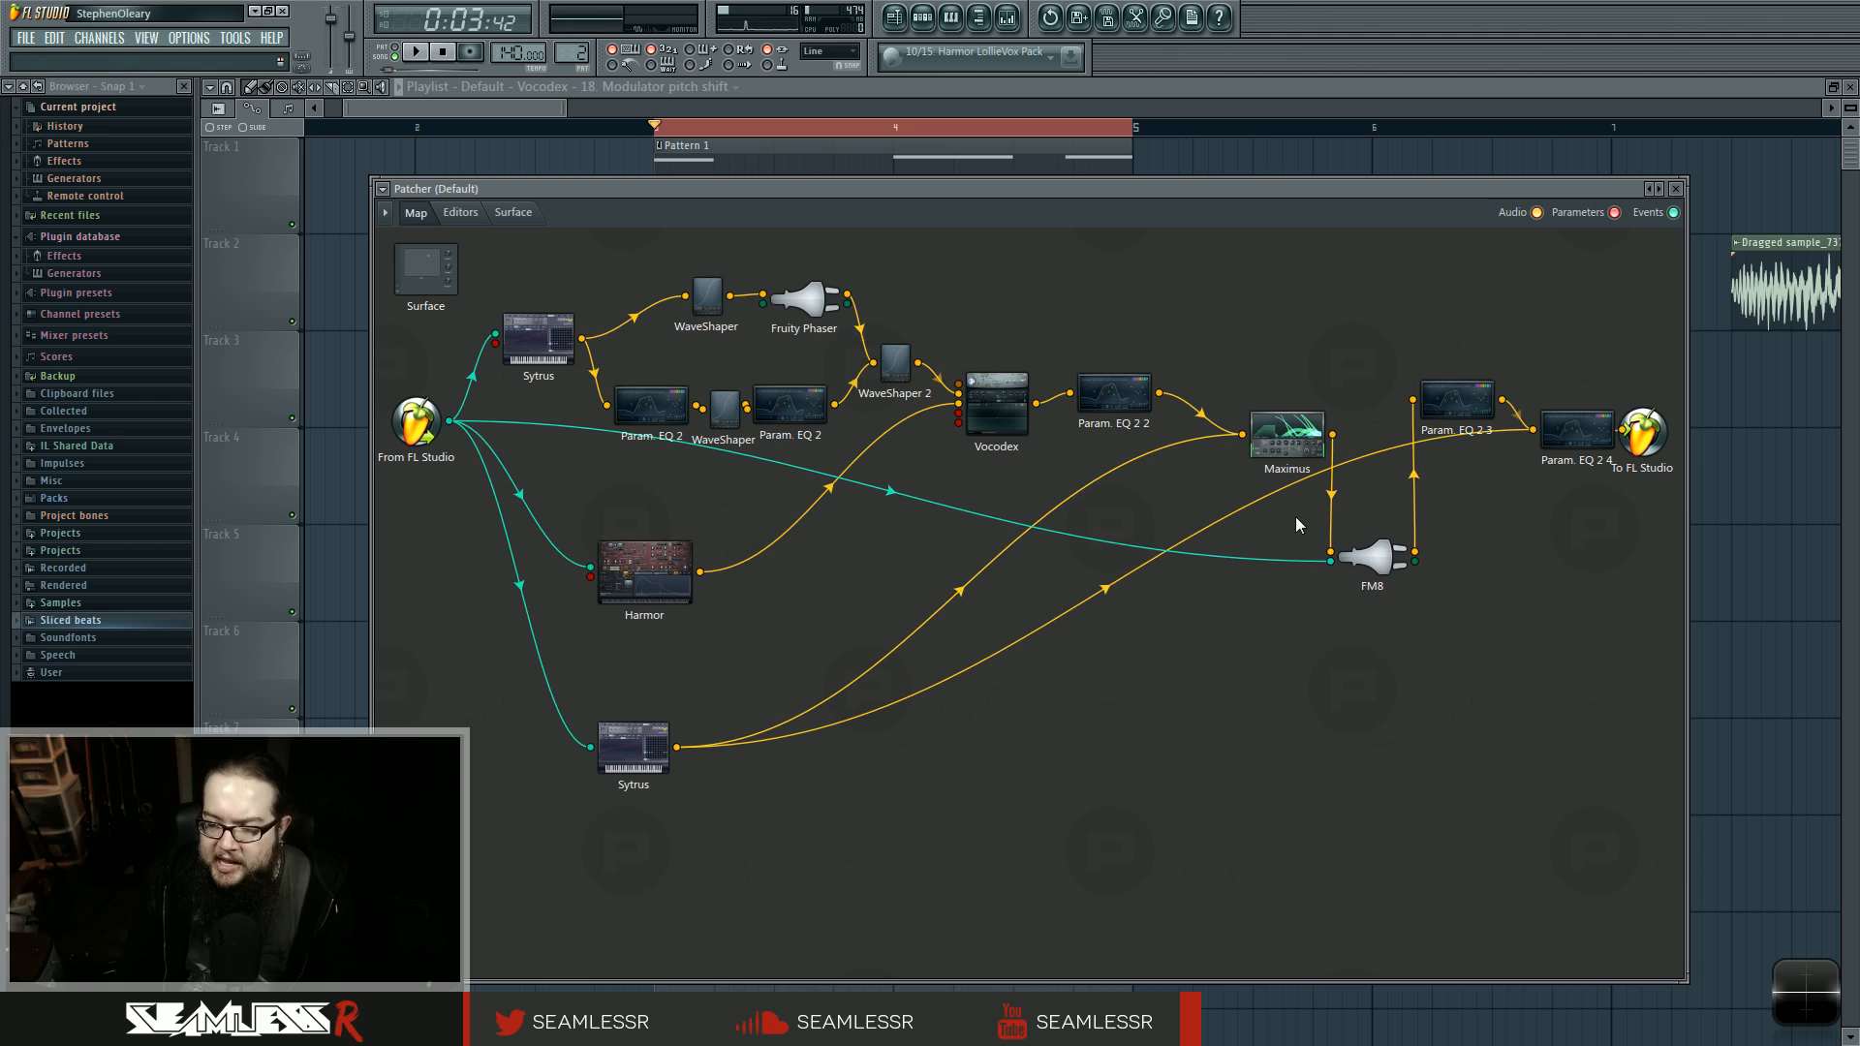
left_click_drag(1581, 438, 1573, 446)
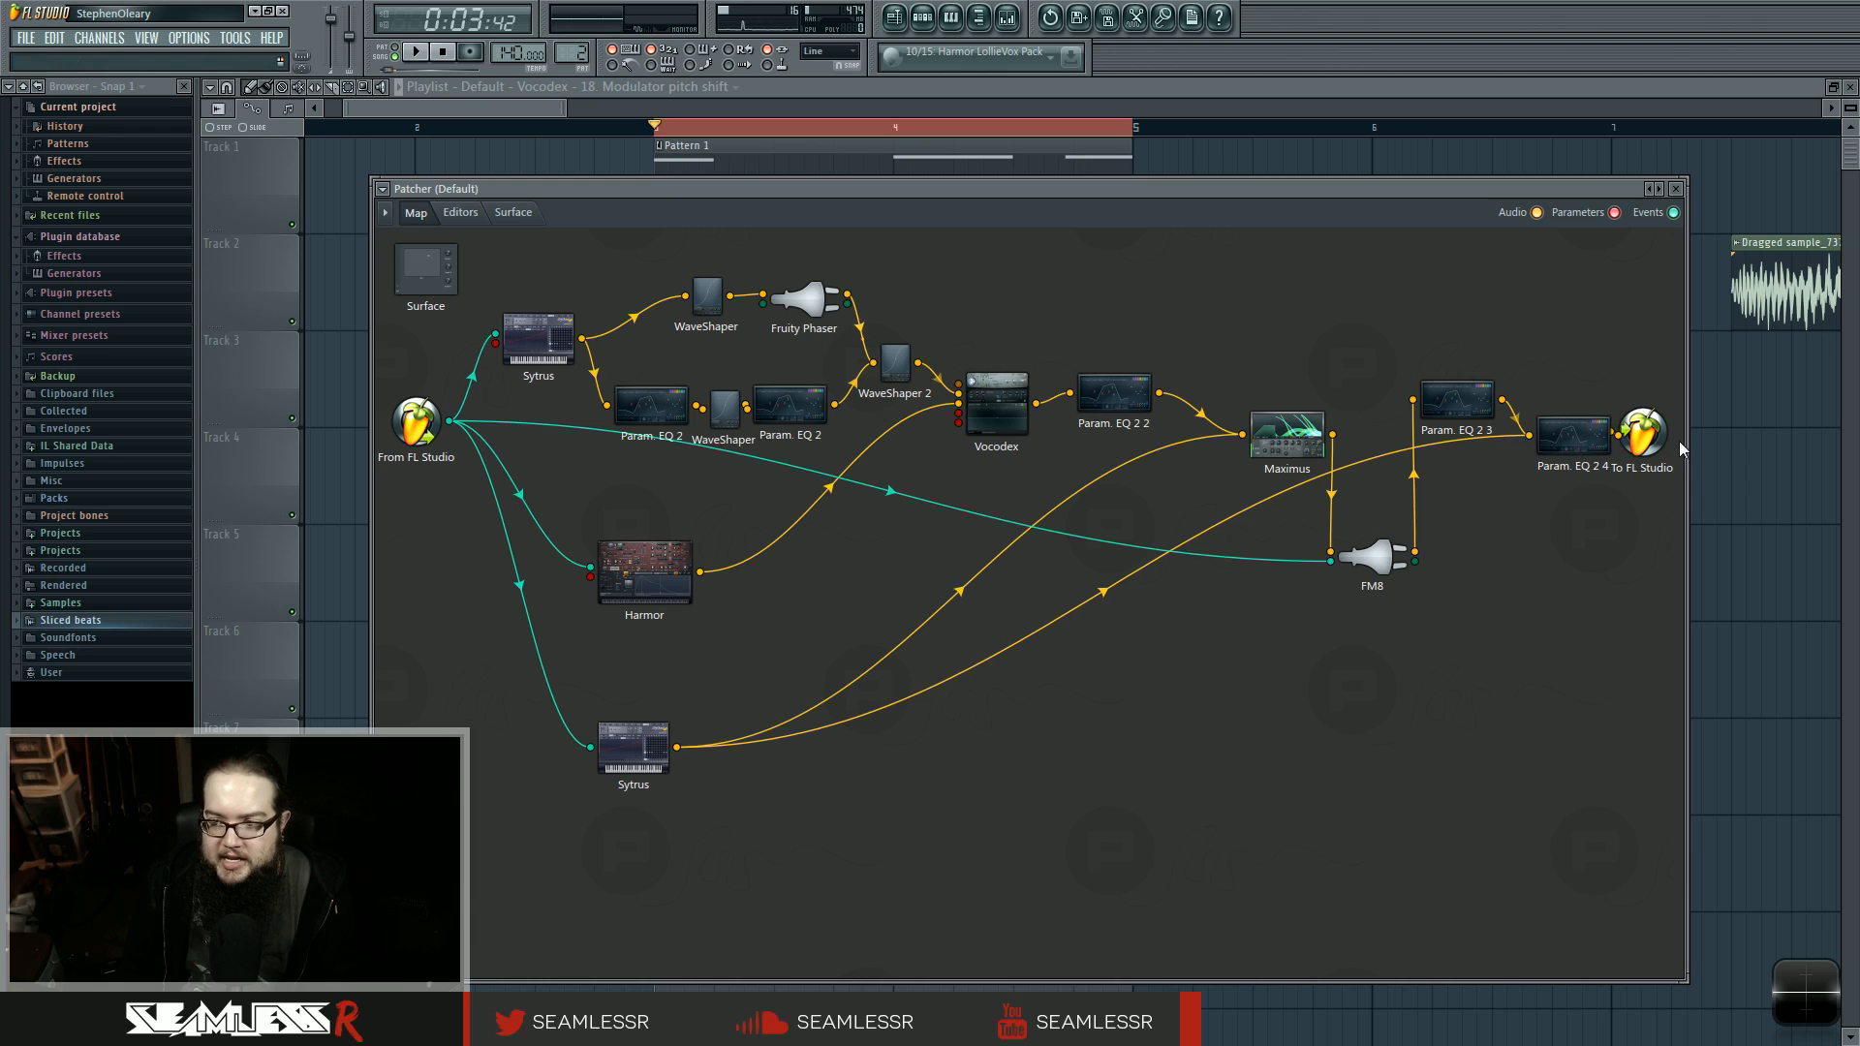
left_click_drag(1688, 450, 1739, 448)
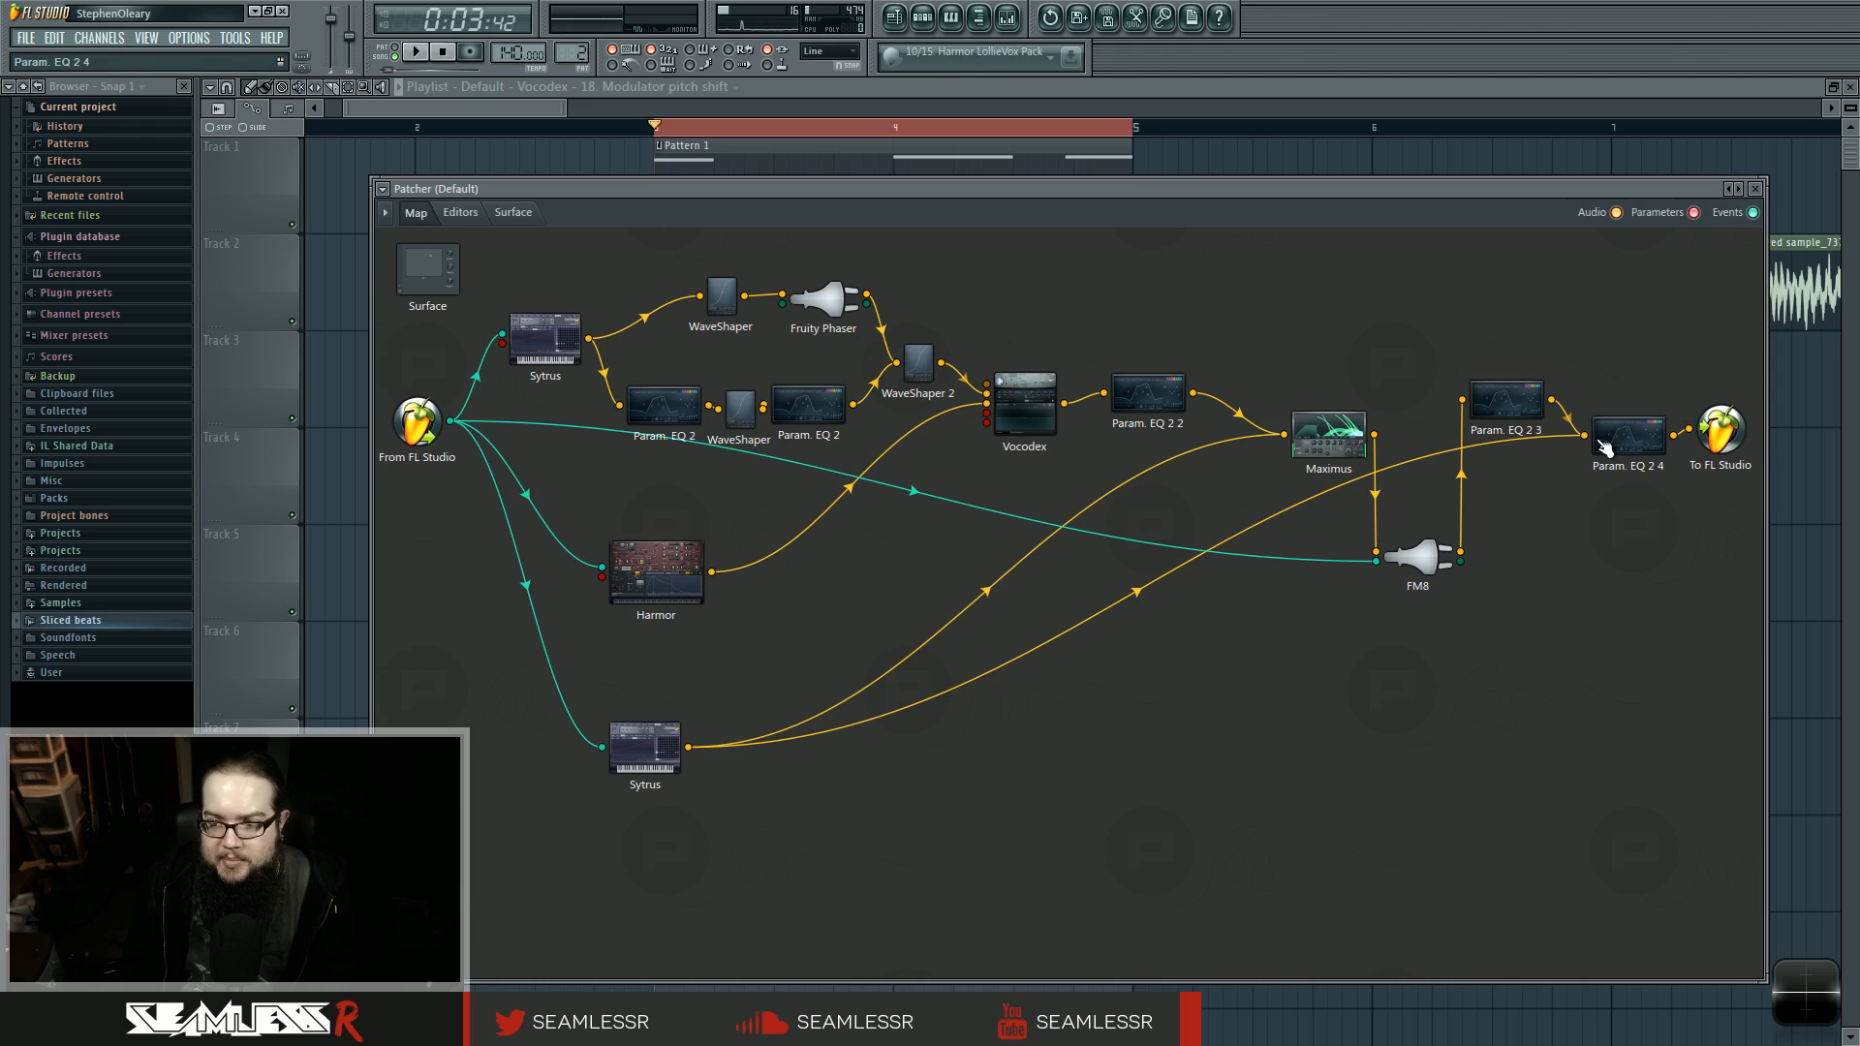
Step: Open Param. EQ 2 4, play the pattern briefly to watch the EQ spectrums, and return to the playlist
double_click(1604, 447)
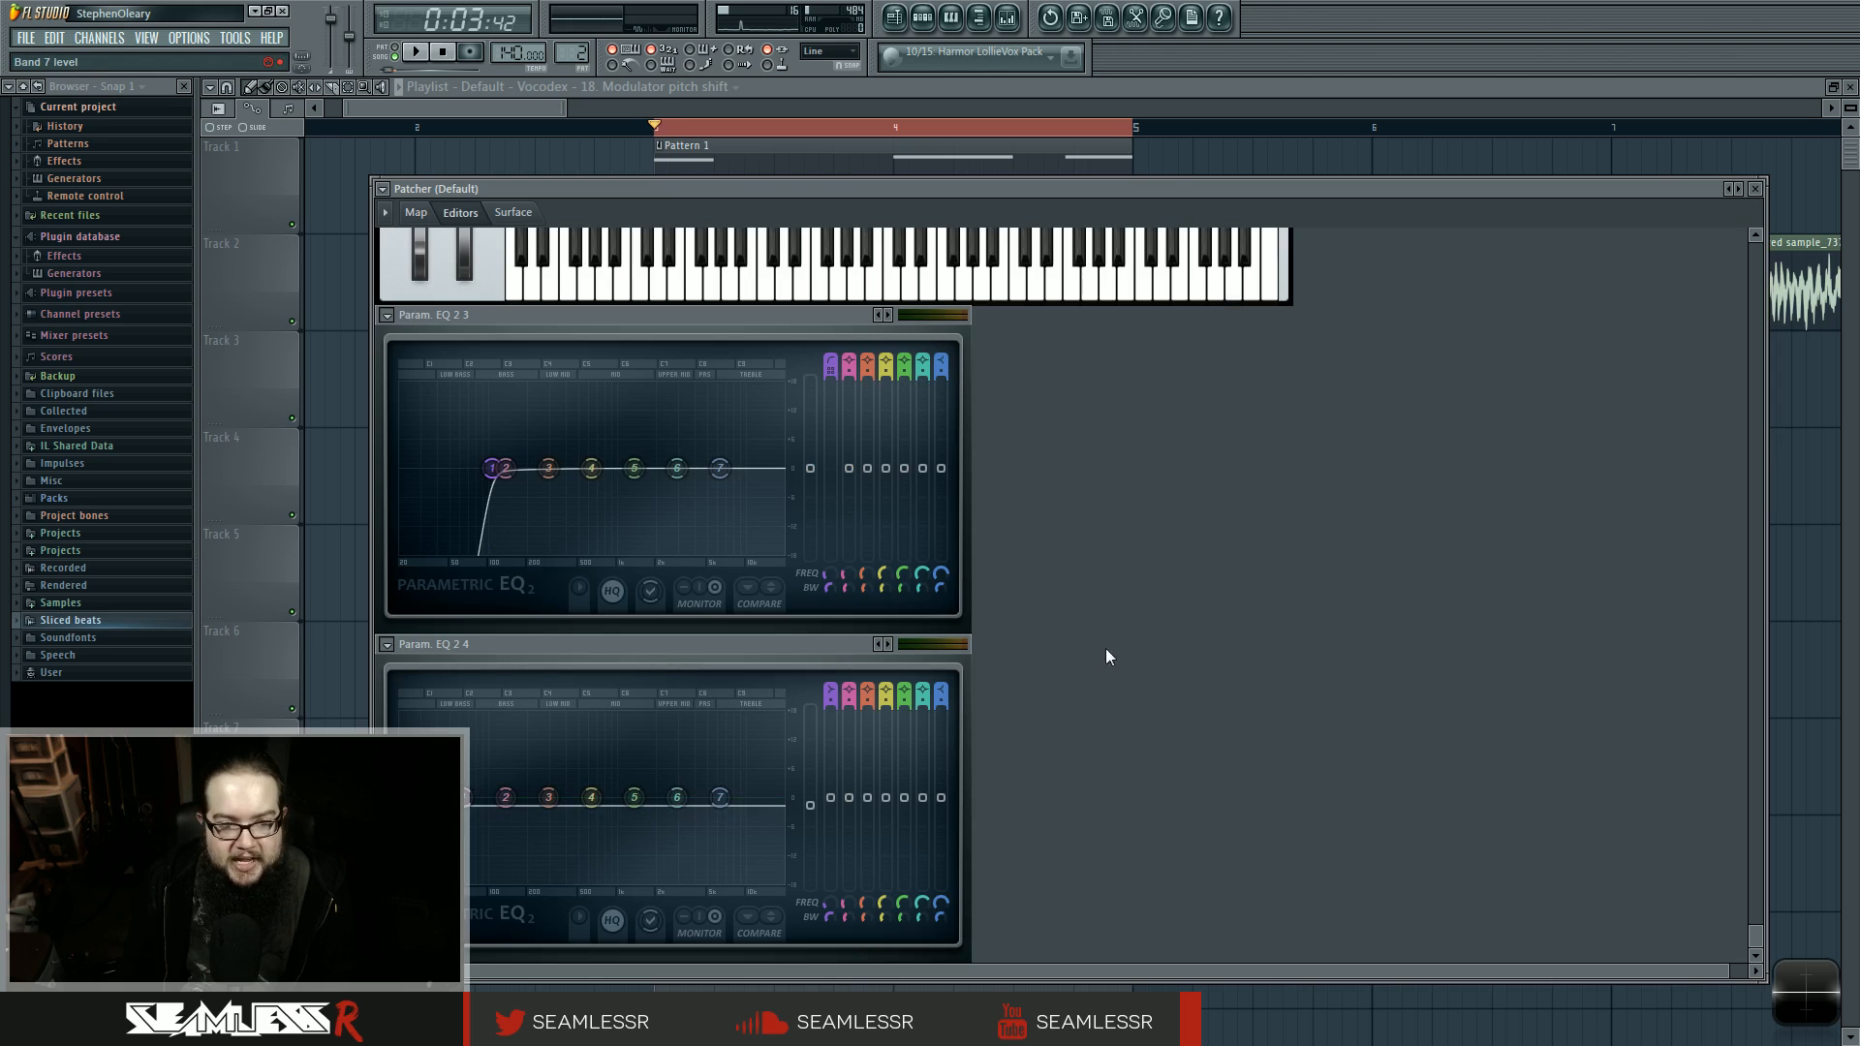
key("space")
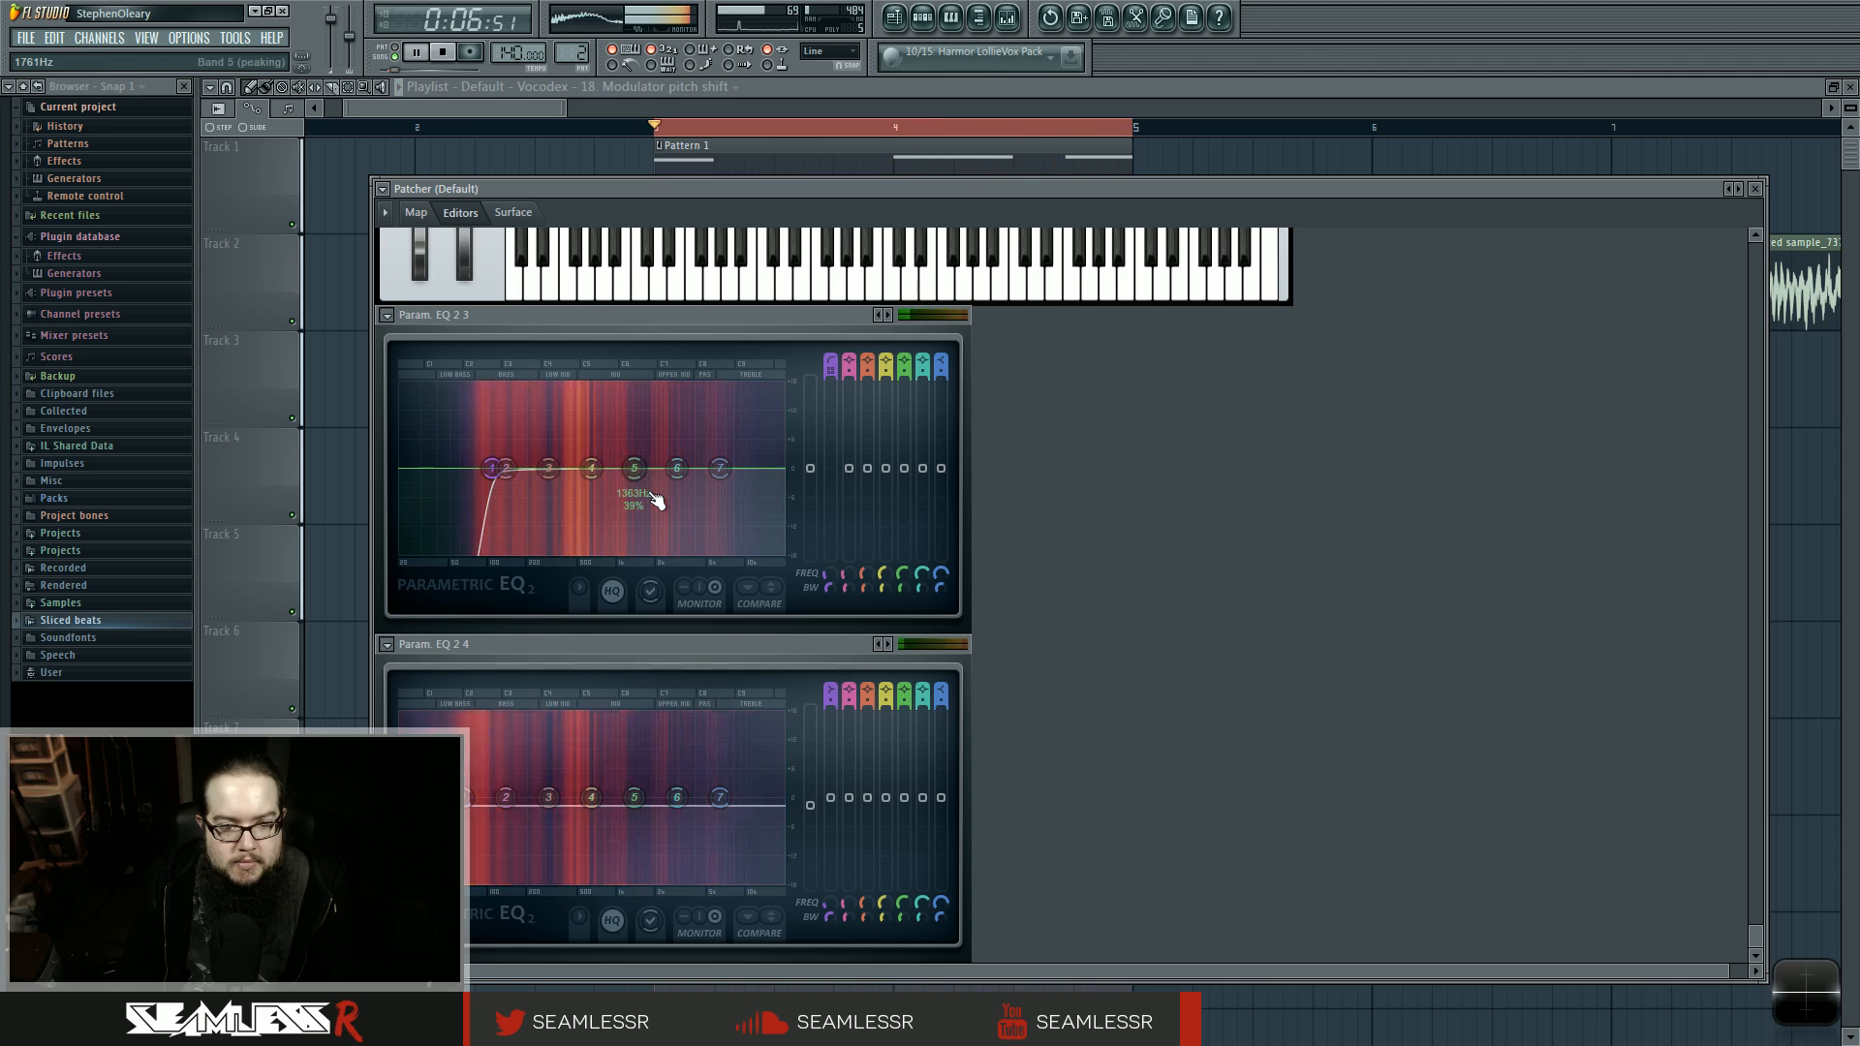
key("space")
left_click(360, 465)
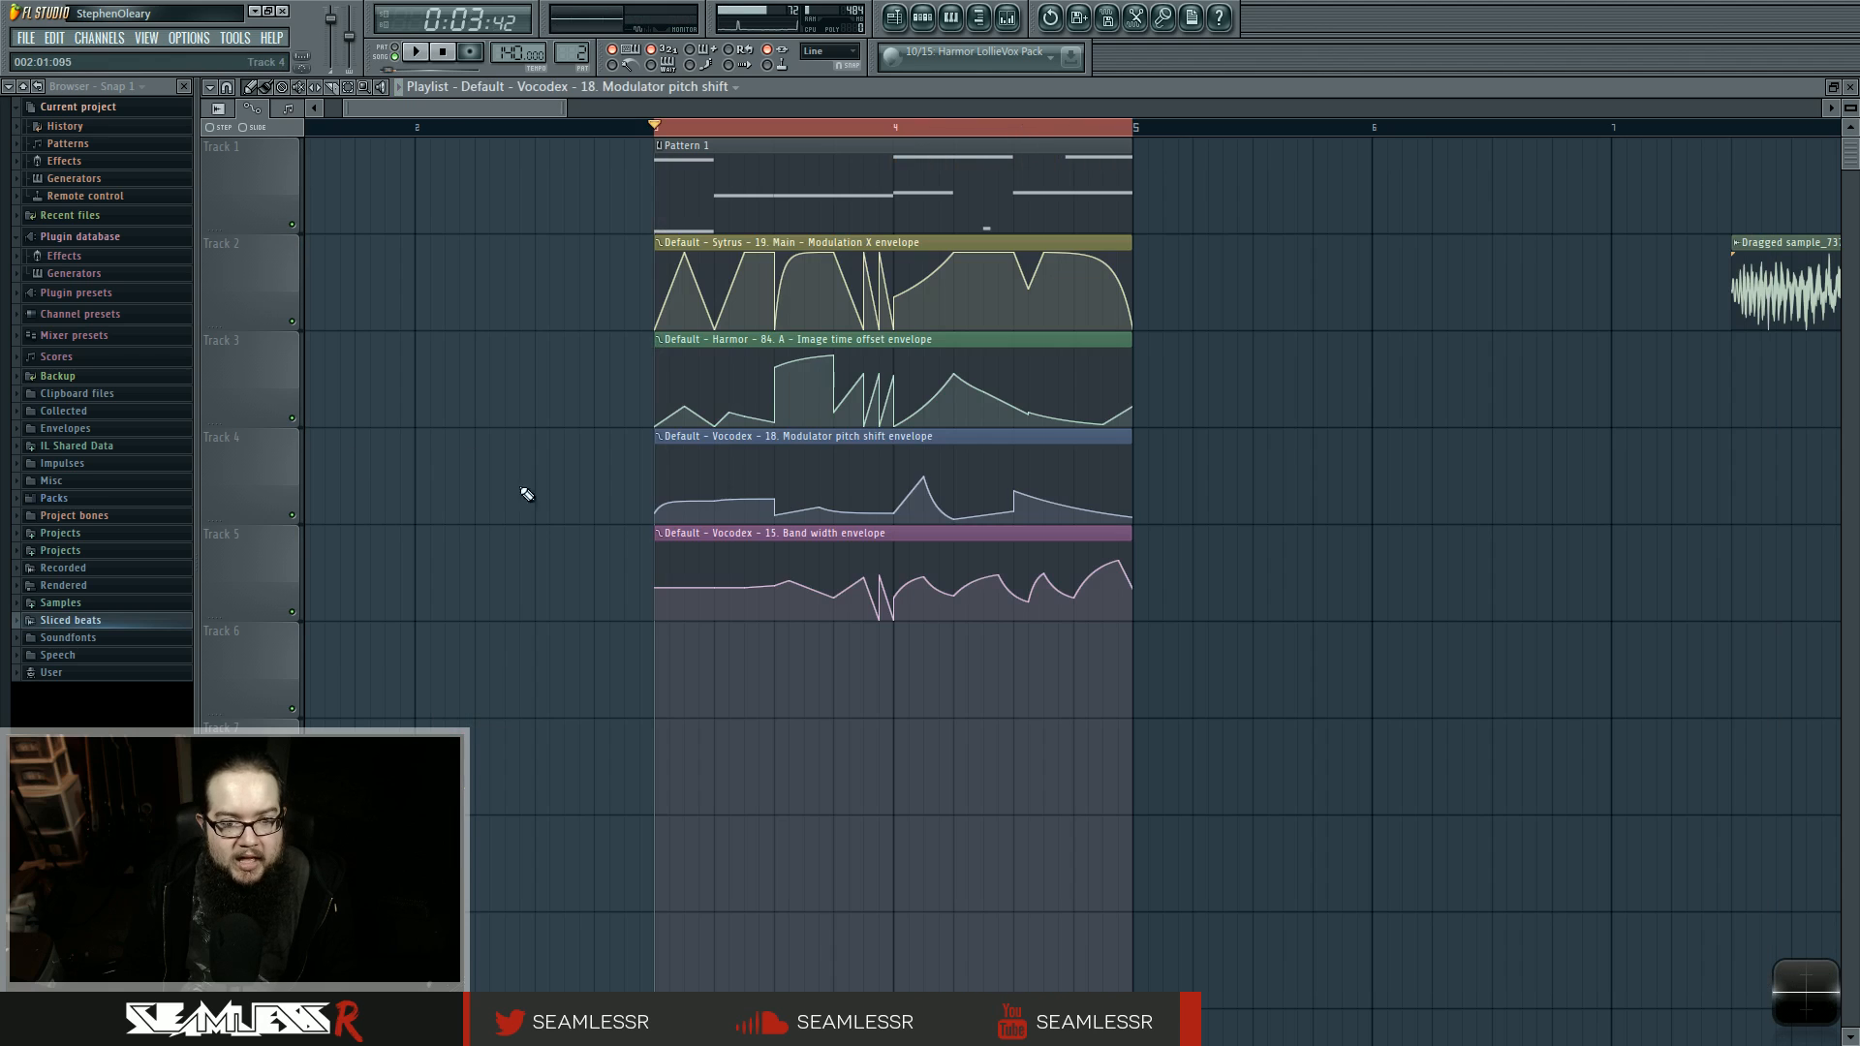
Step: Mute the Vocodex band width automation clip, audition the pattern without it, and unmute the clip
right_click(853, 550, "alt")
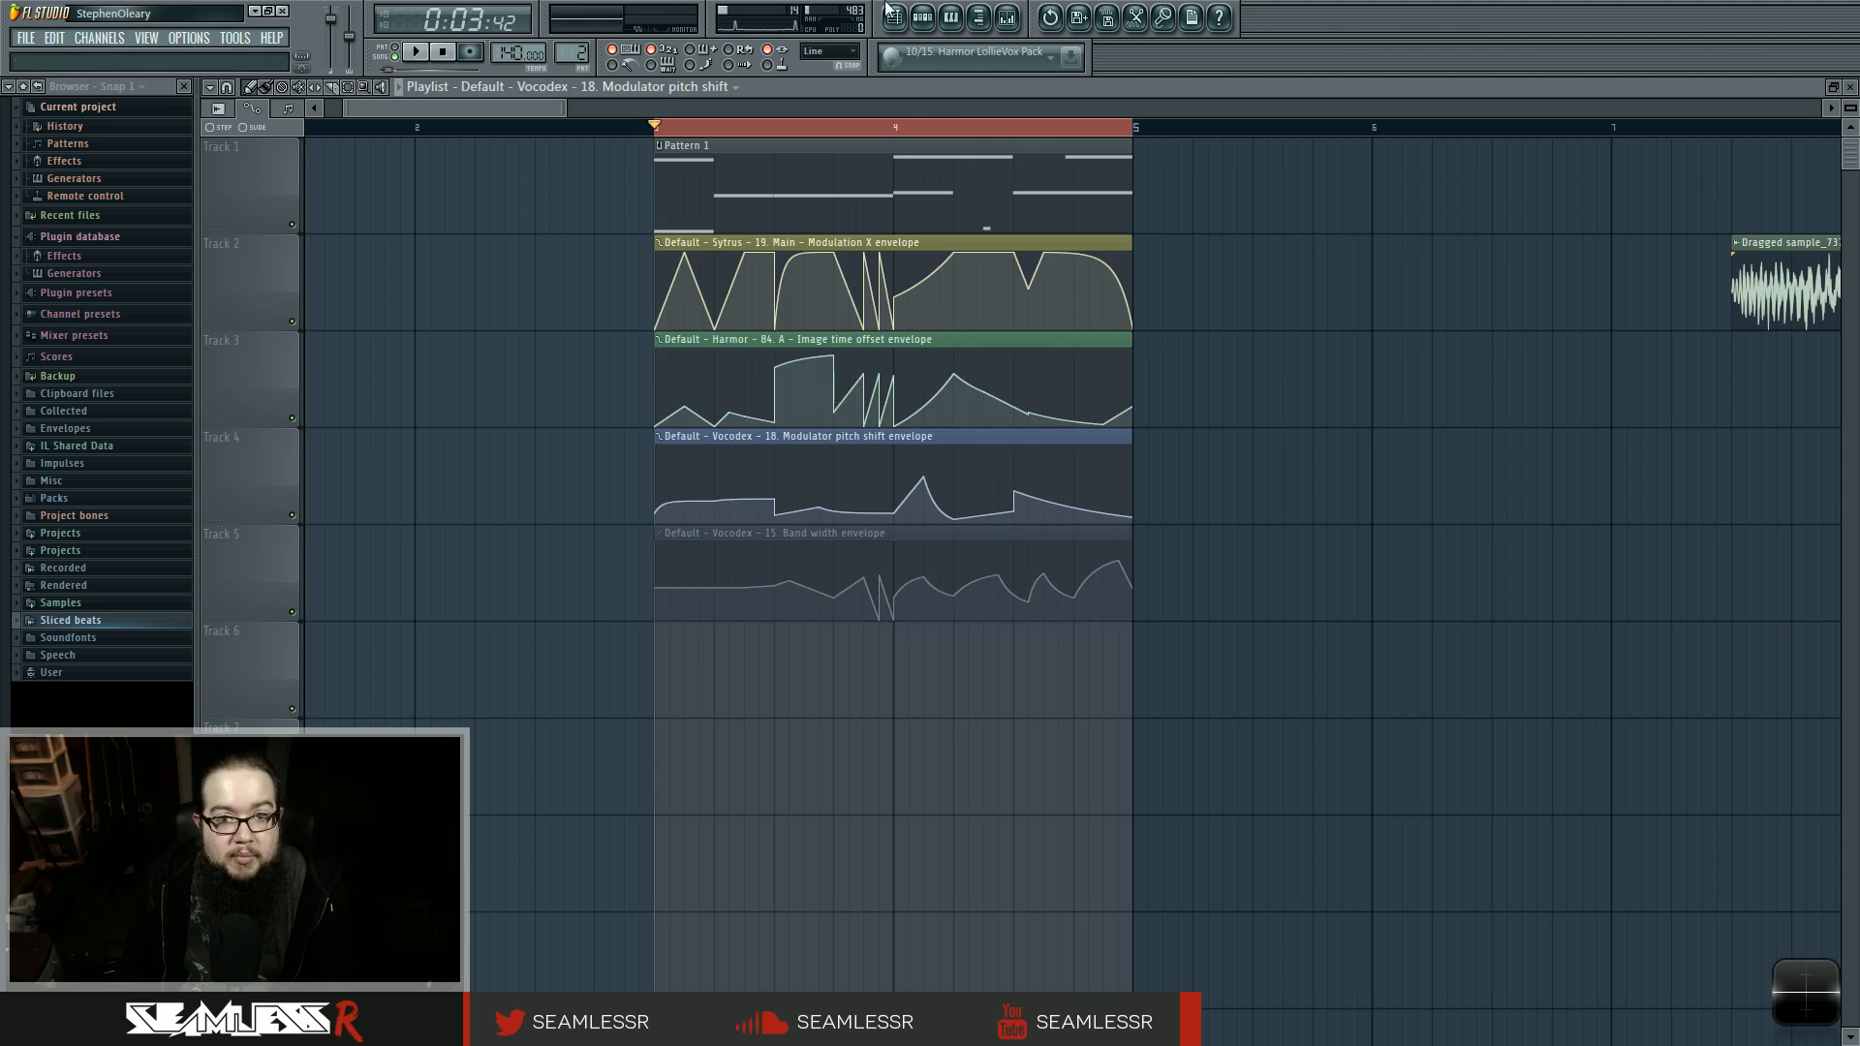
key("space")
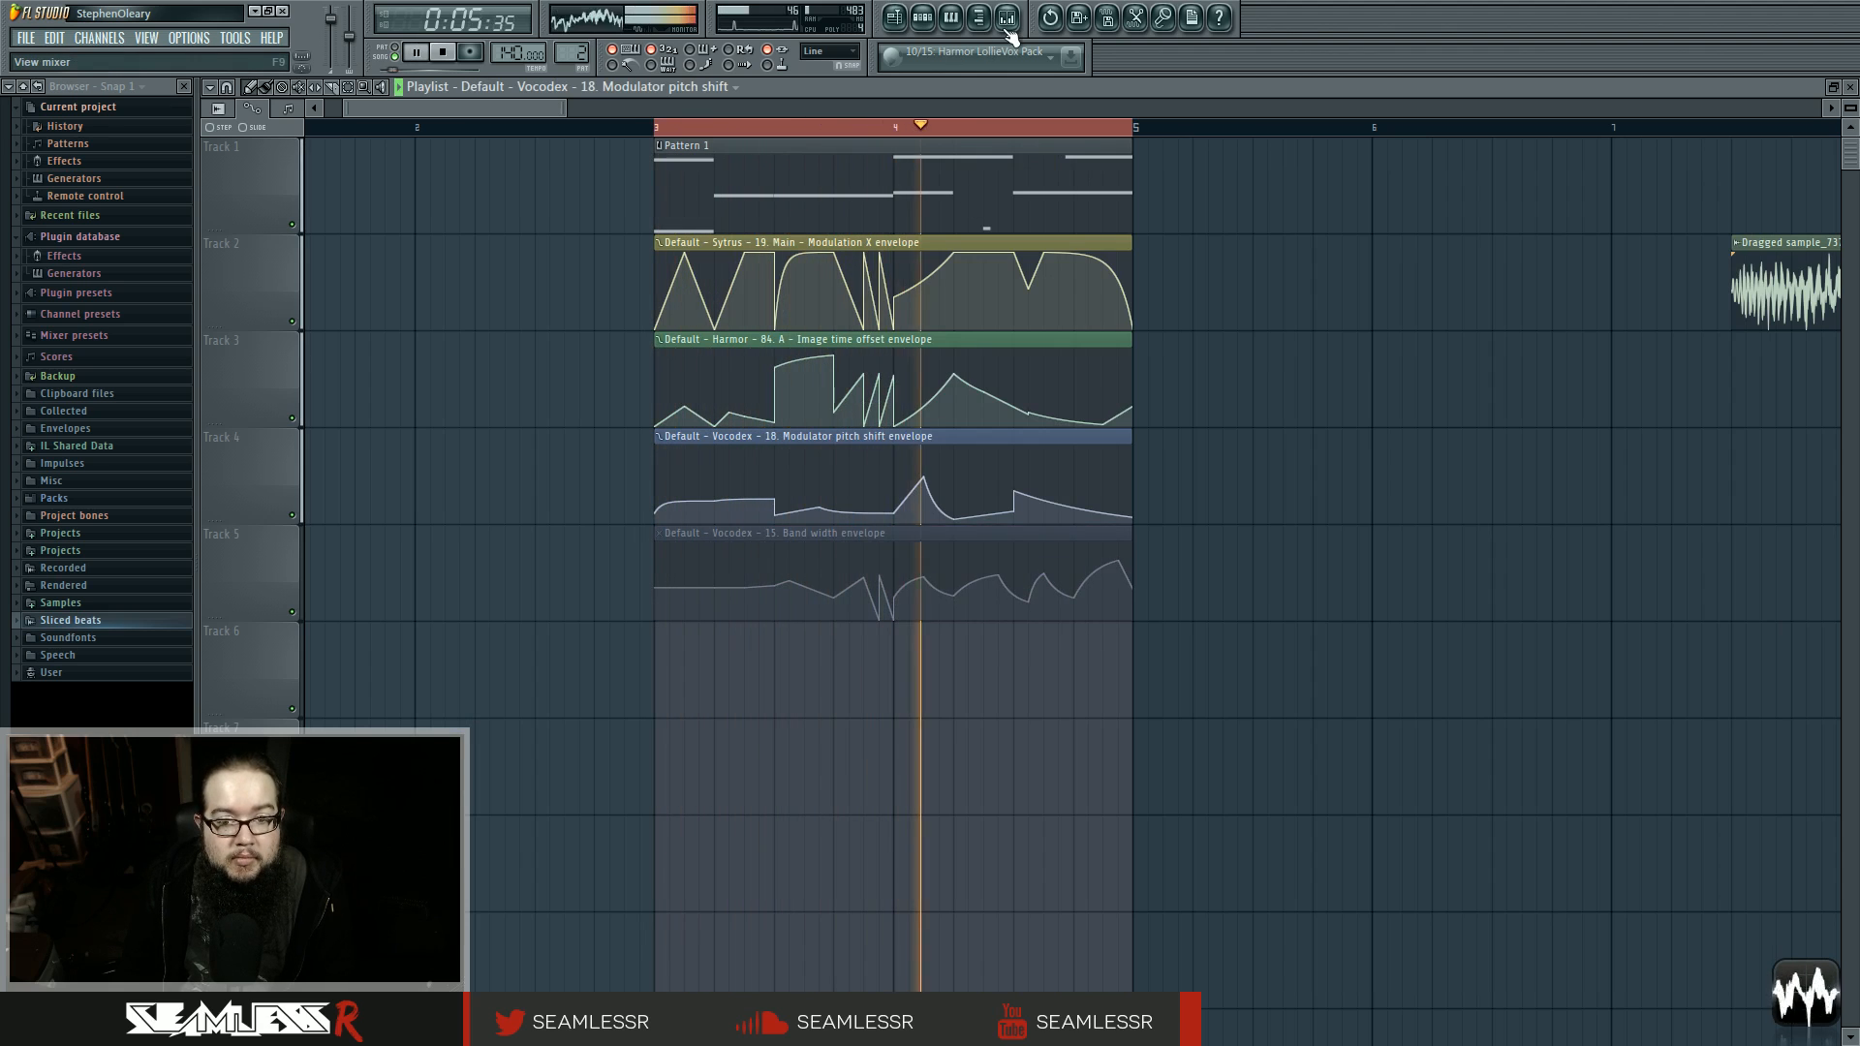
key("space")
right_click(869, 535, "alt")
Step: Clear the playlist's time selection and audition the Dragged sample_737 clip from its start
scroll(1453, 569, "right", 8)
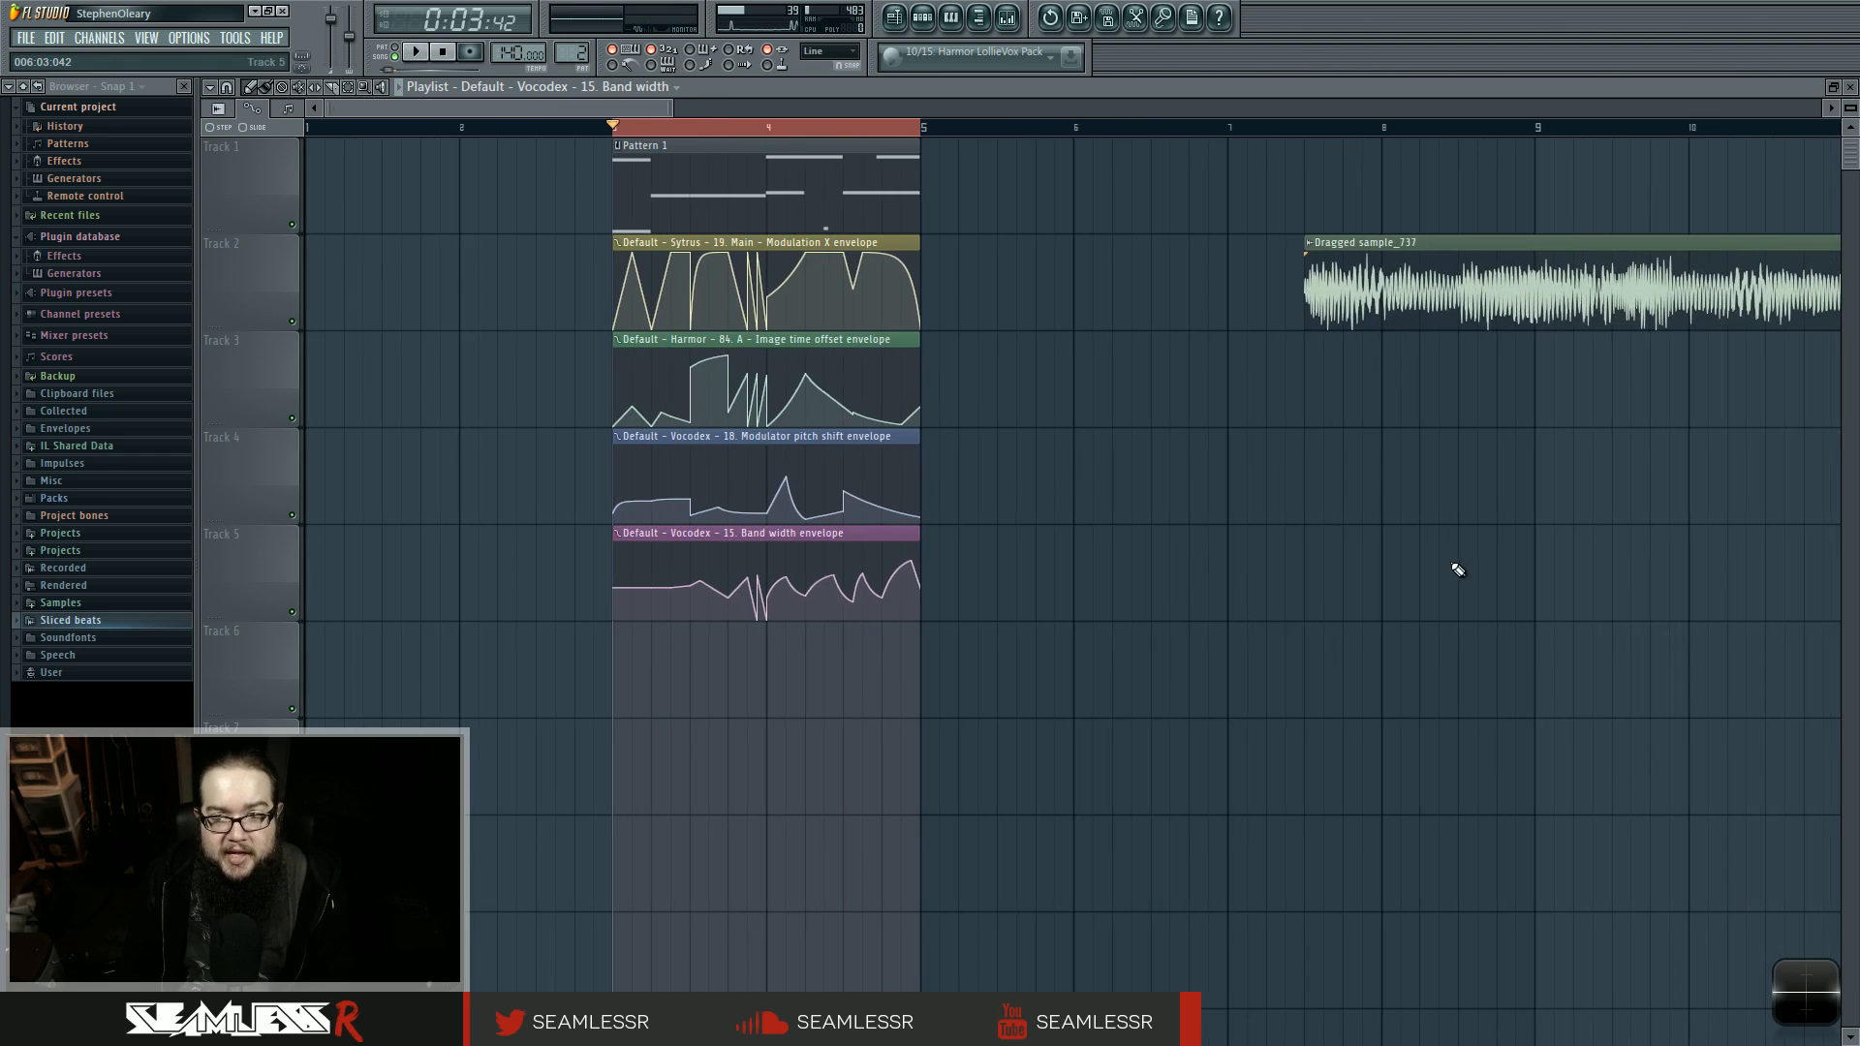
scroll(1027, 654, "down", 6)
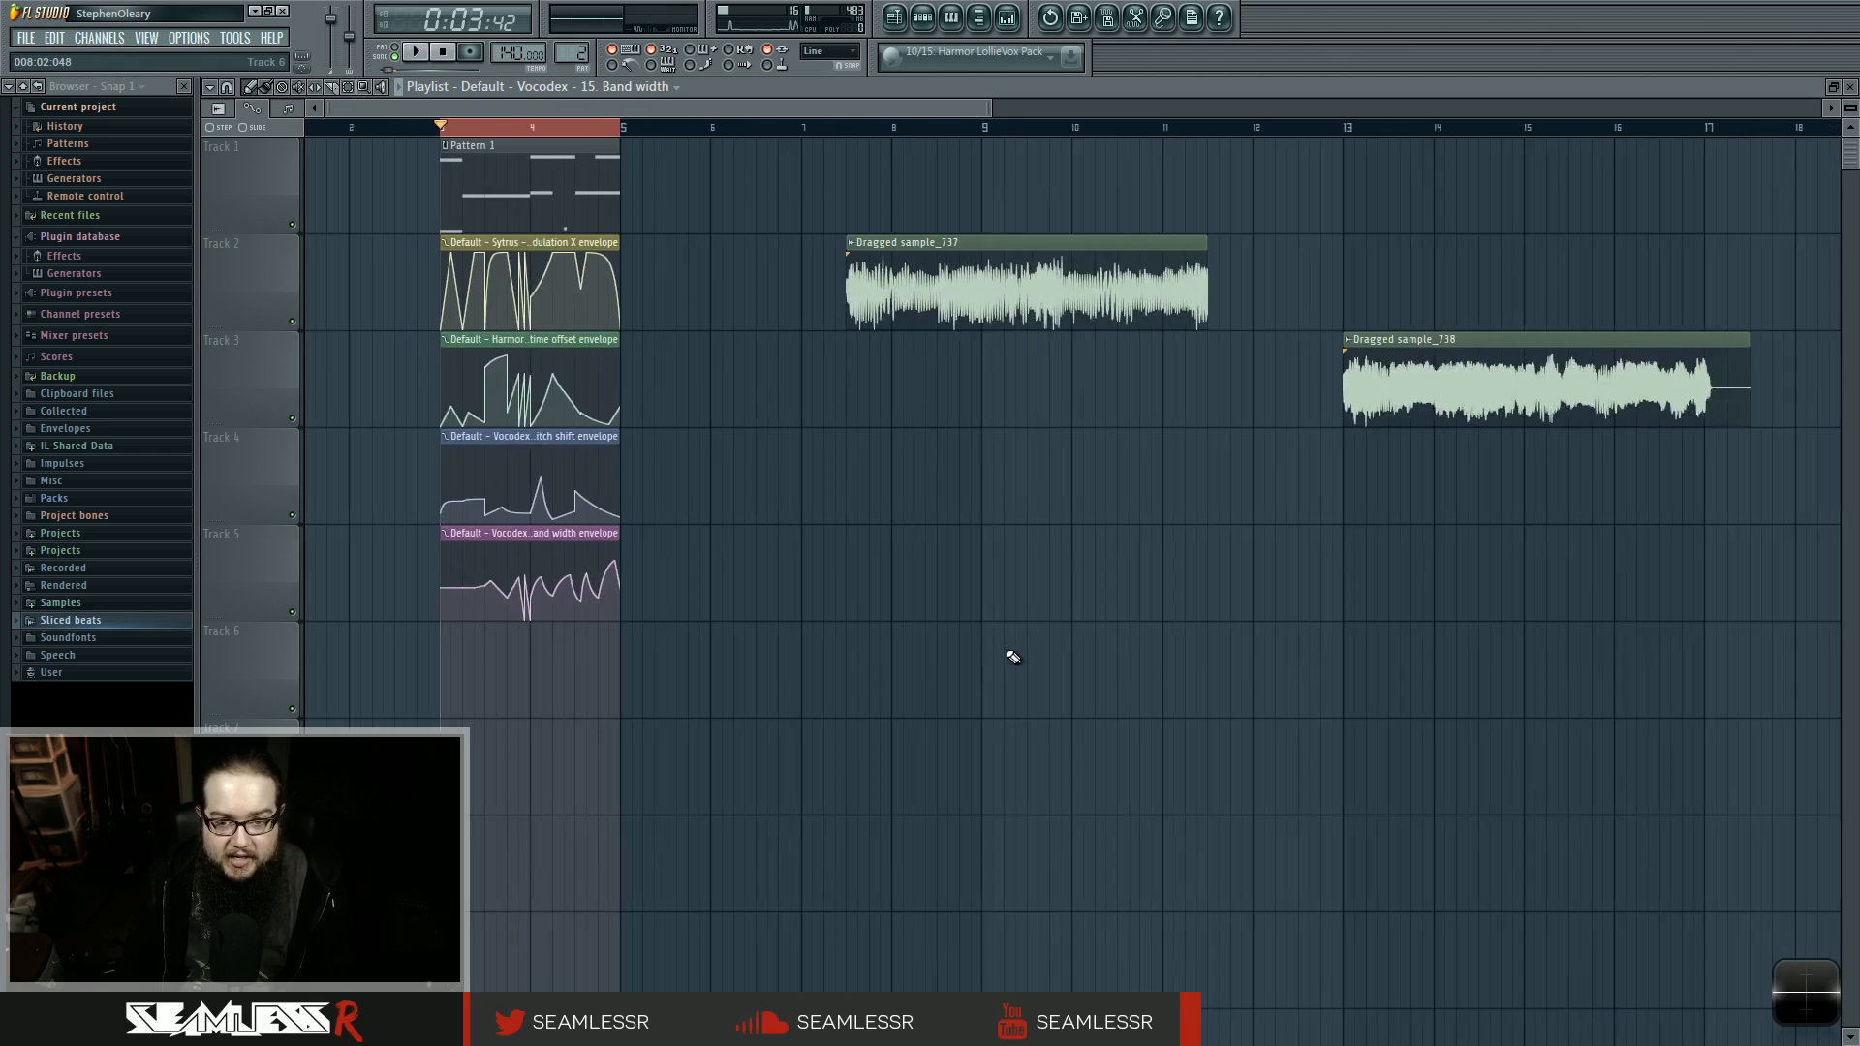
key("space")
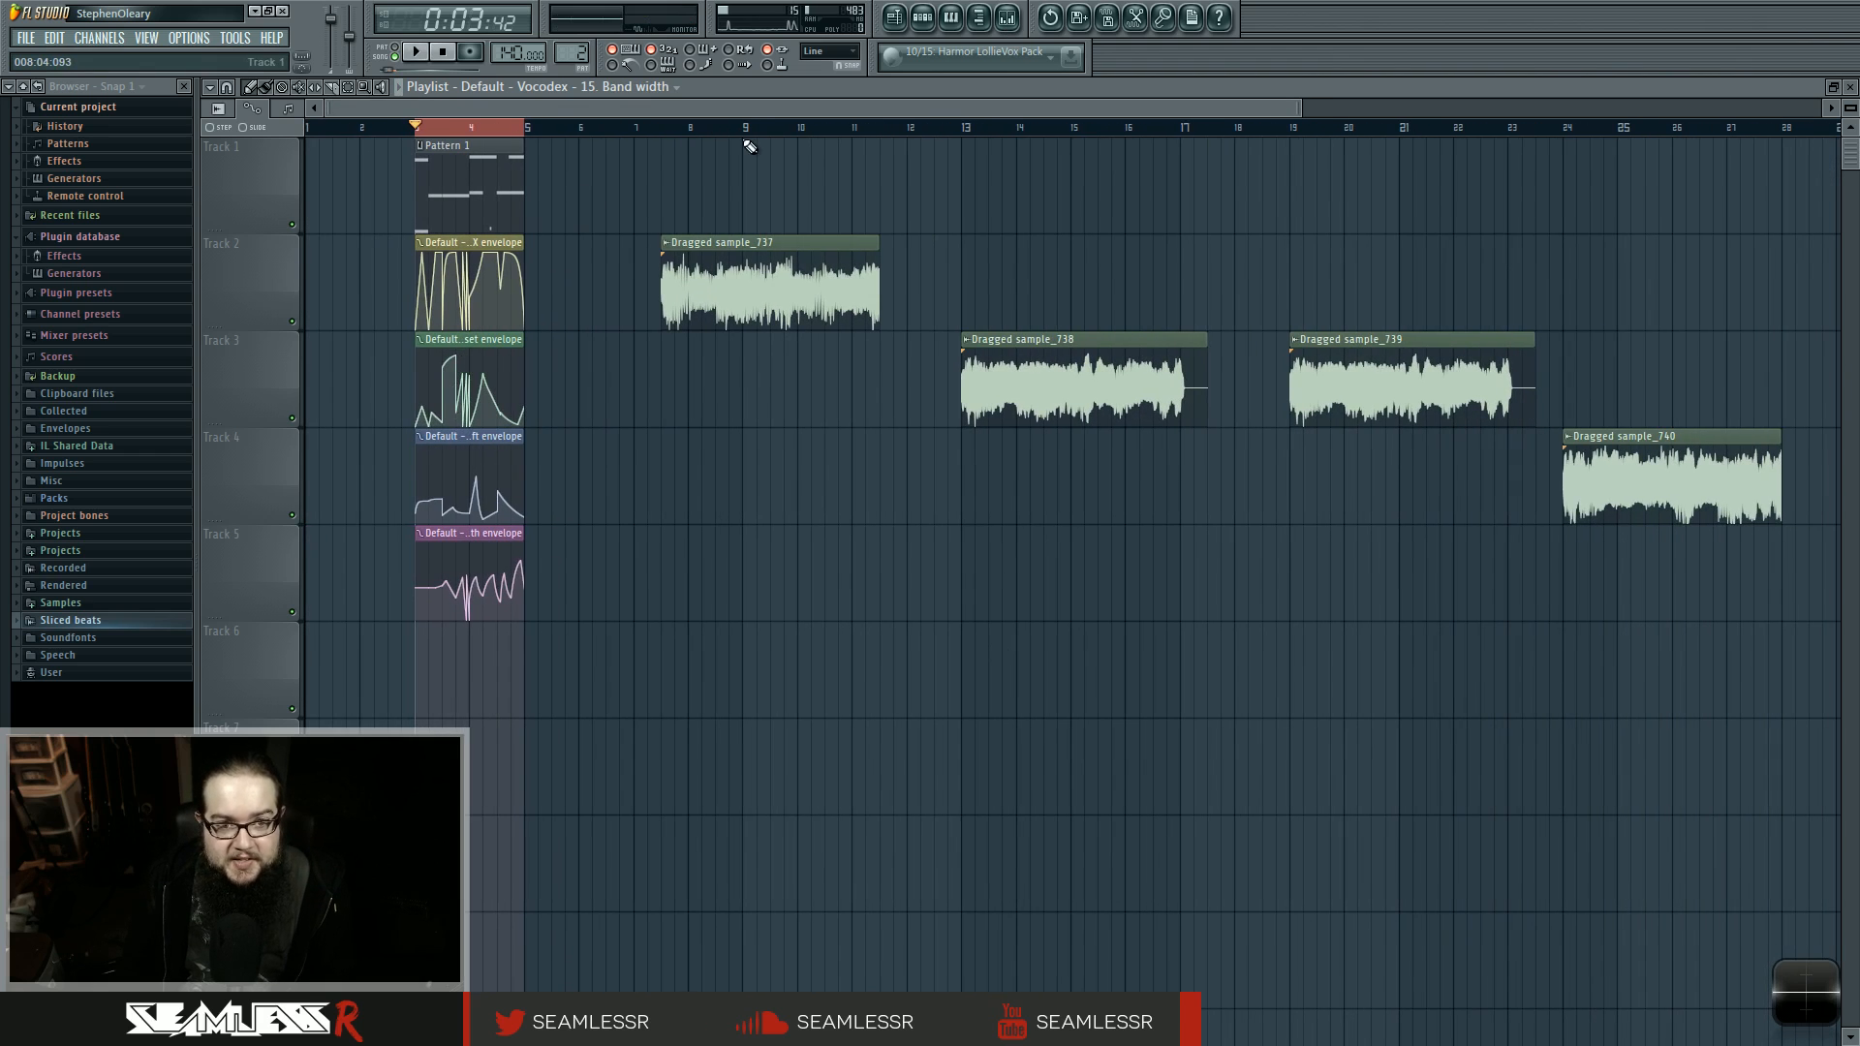
left_click(664, 128)
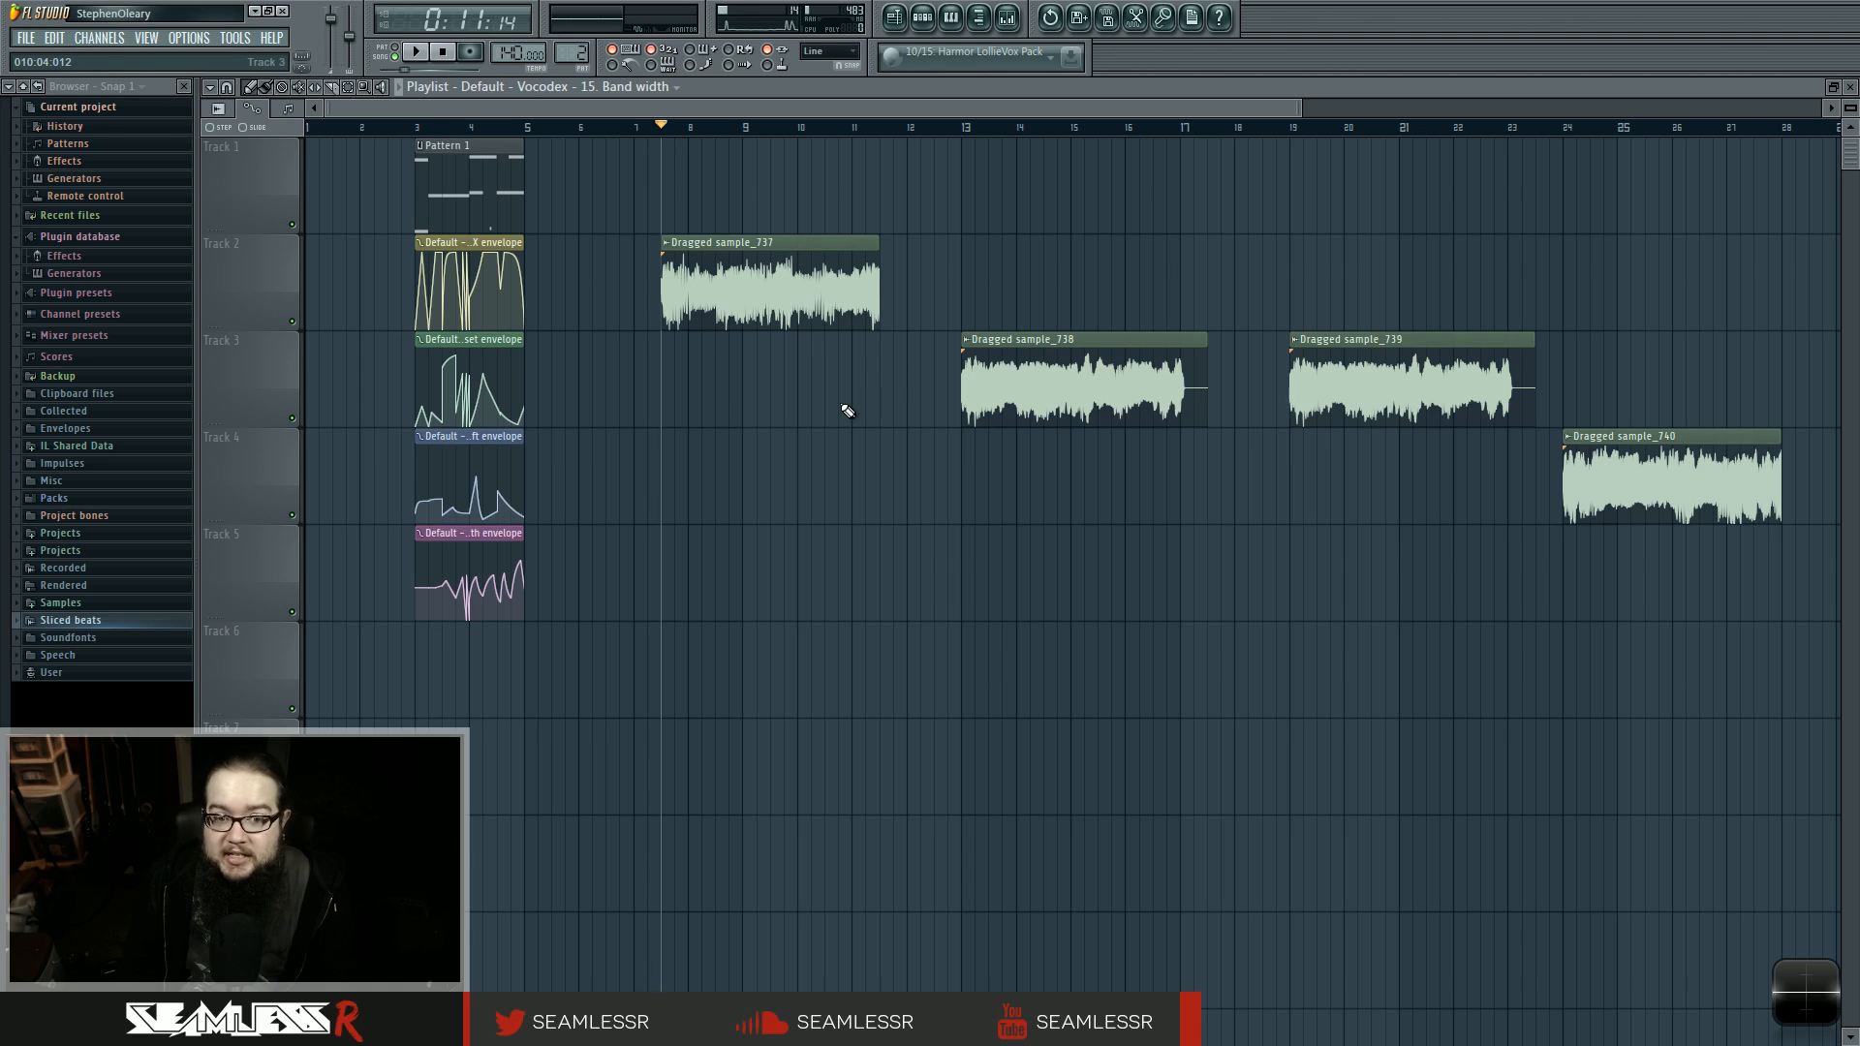
key("space")
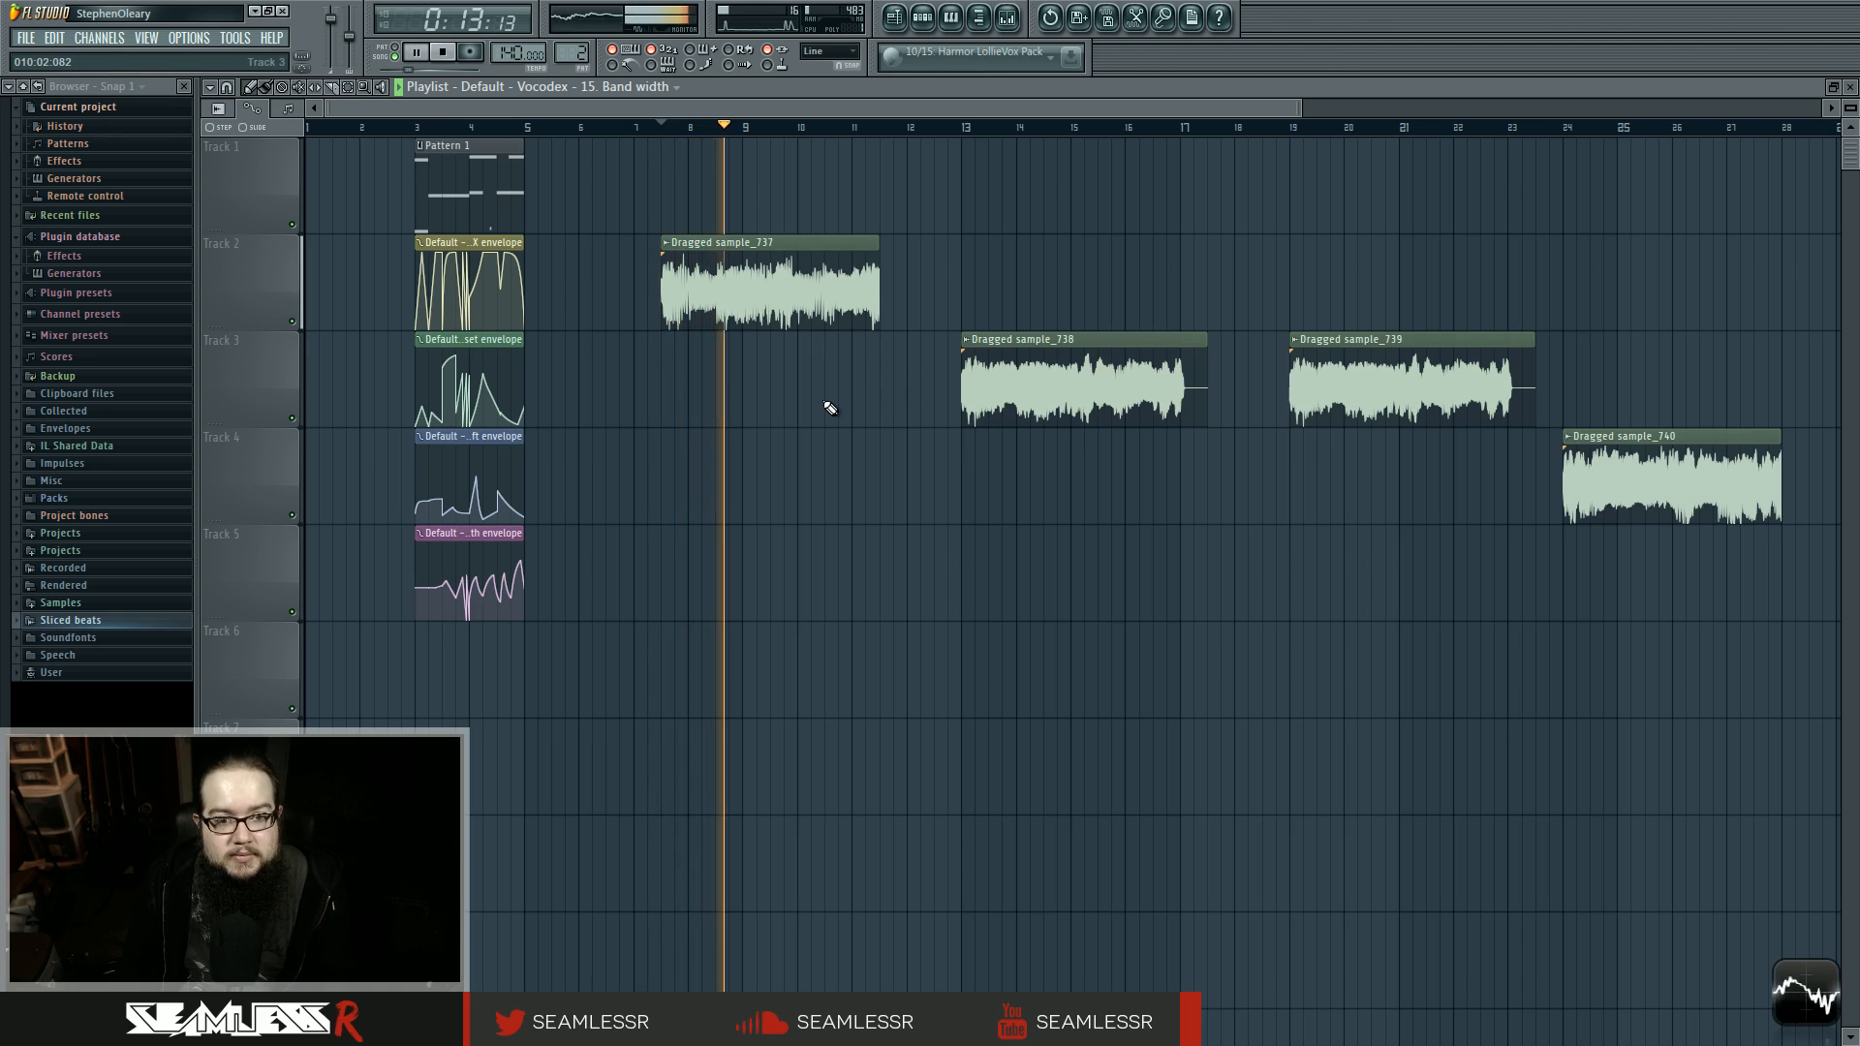
key("space")
Step: Reset the channel pitch of Dragged sample_737 to its default and audition the shortened clip from its start
double_click(793, 297)
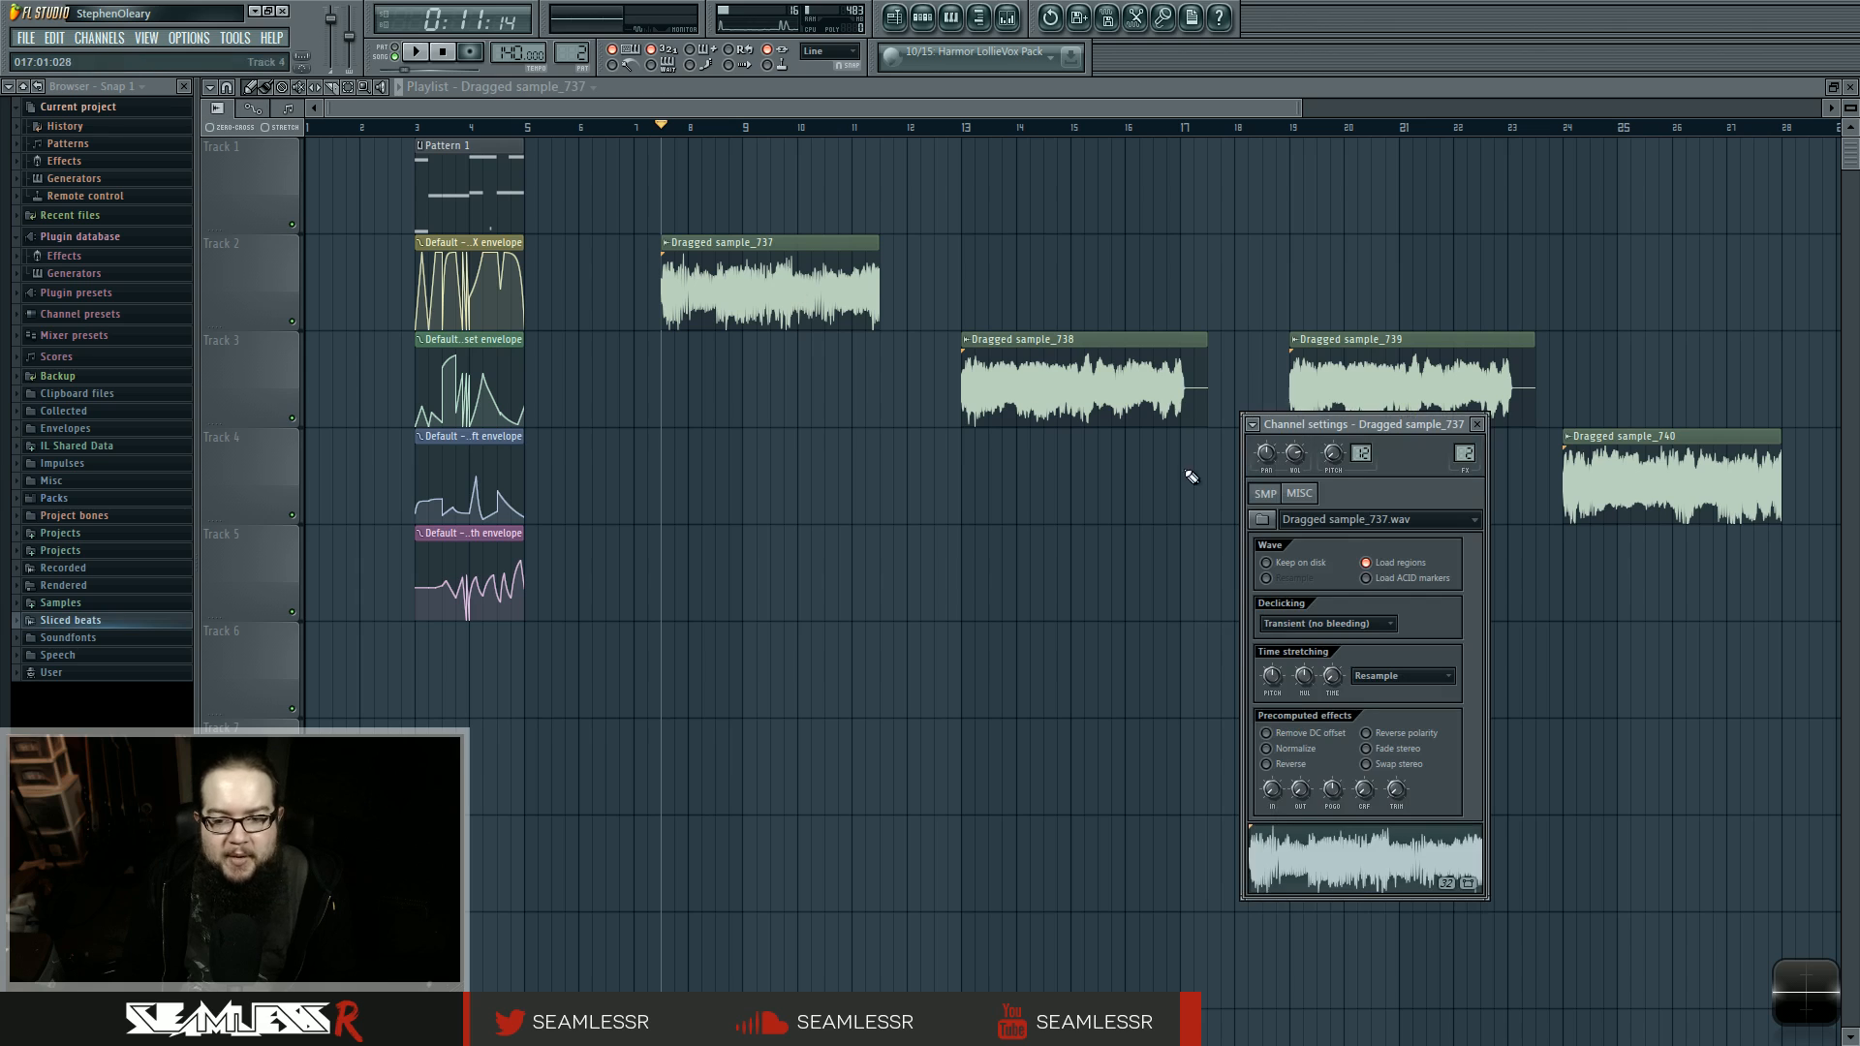
left_click(1333, 453, "alt")
left_click(652, 144)
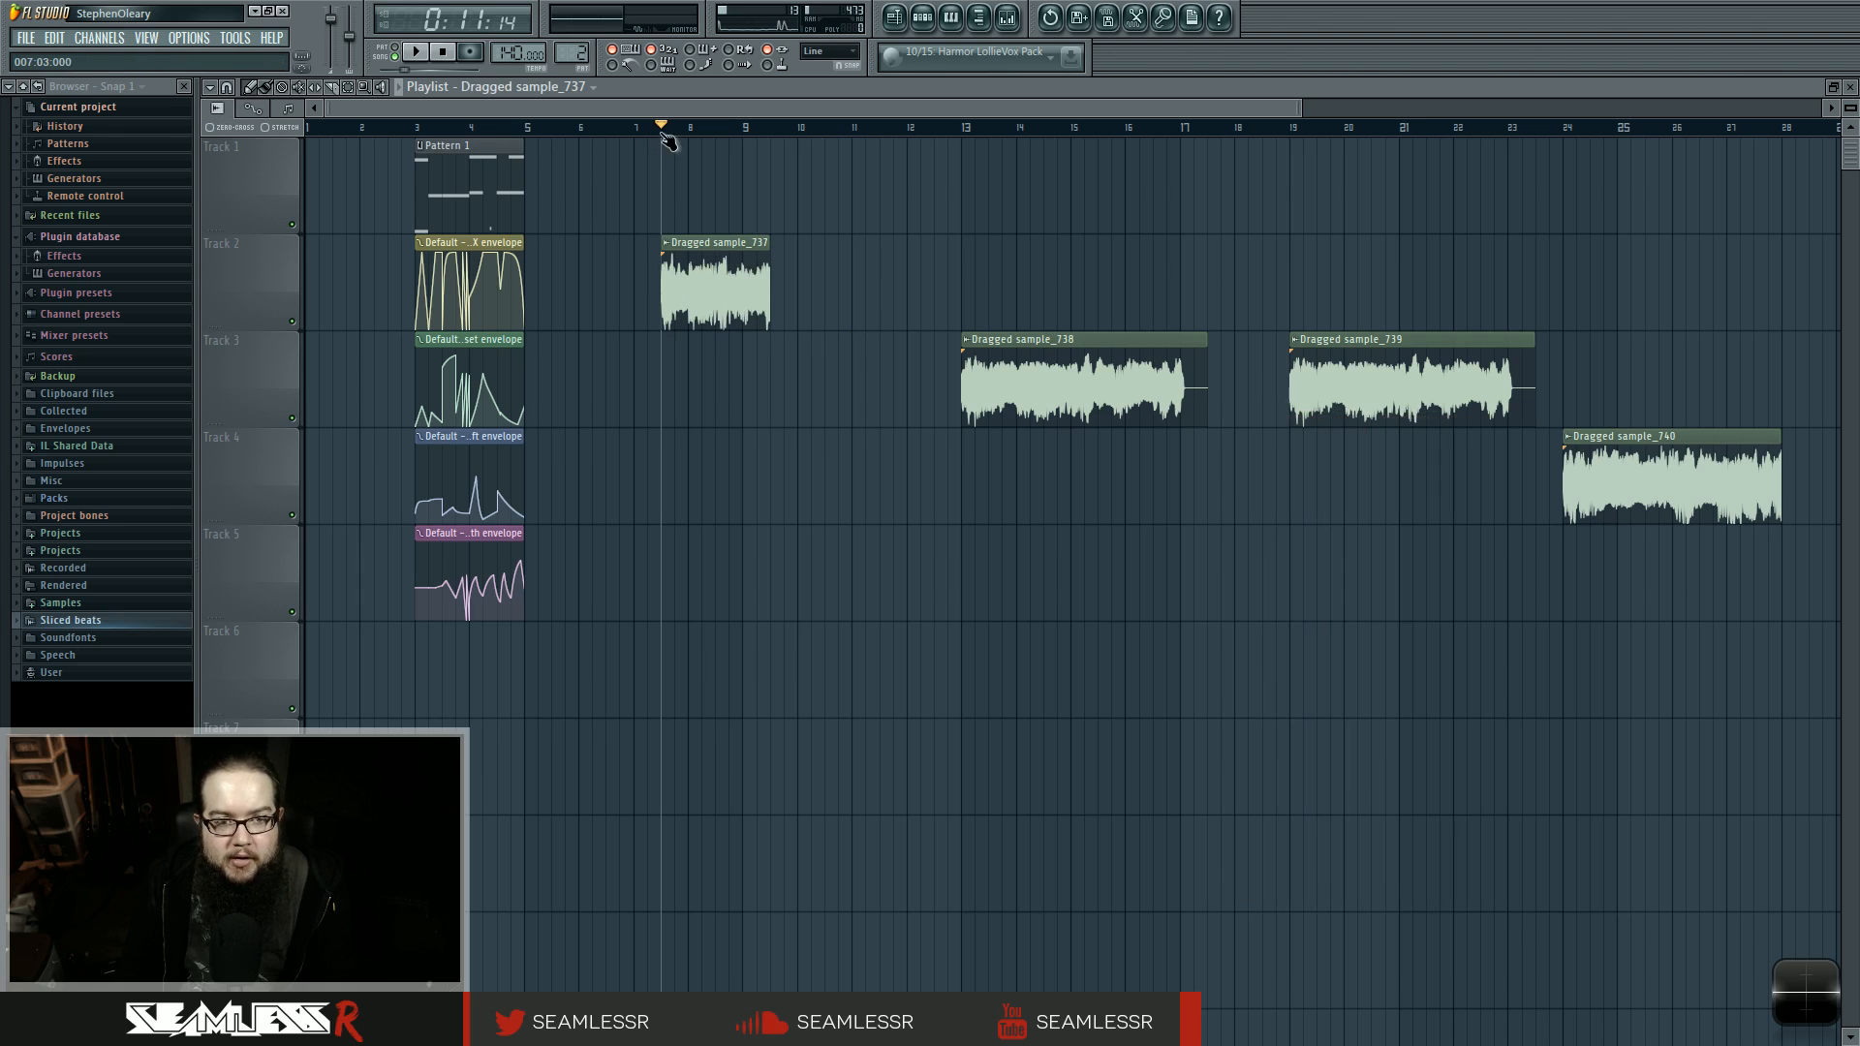
key("space")
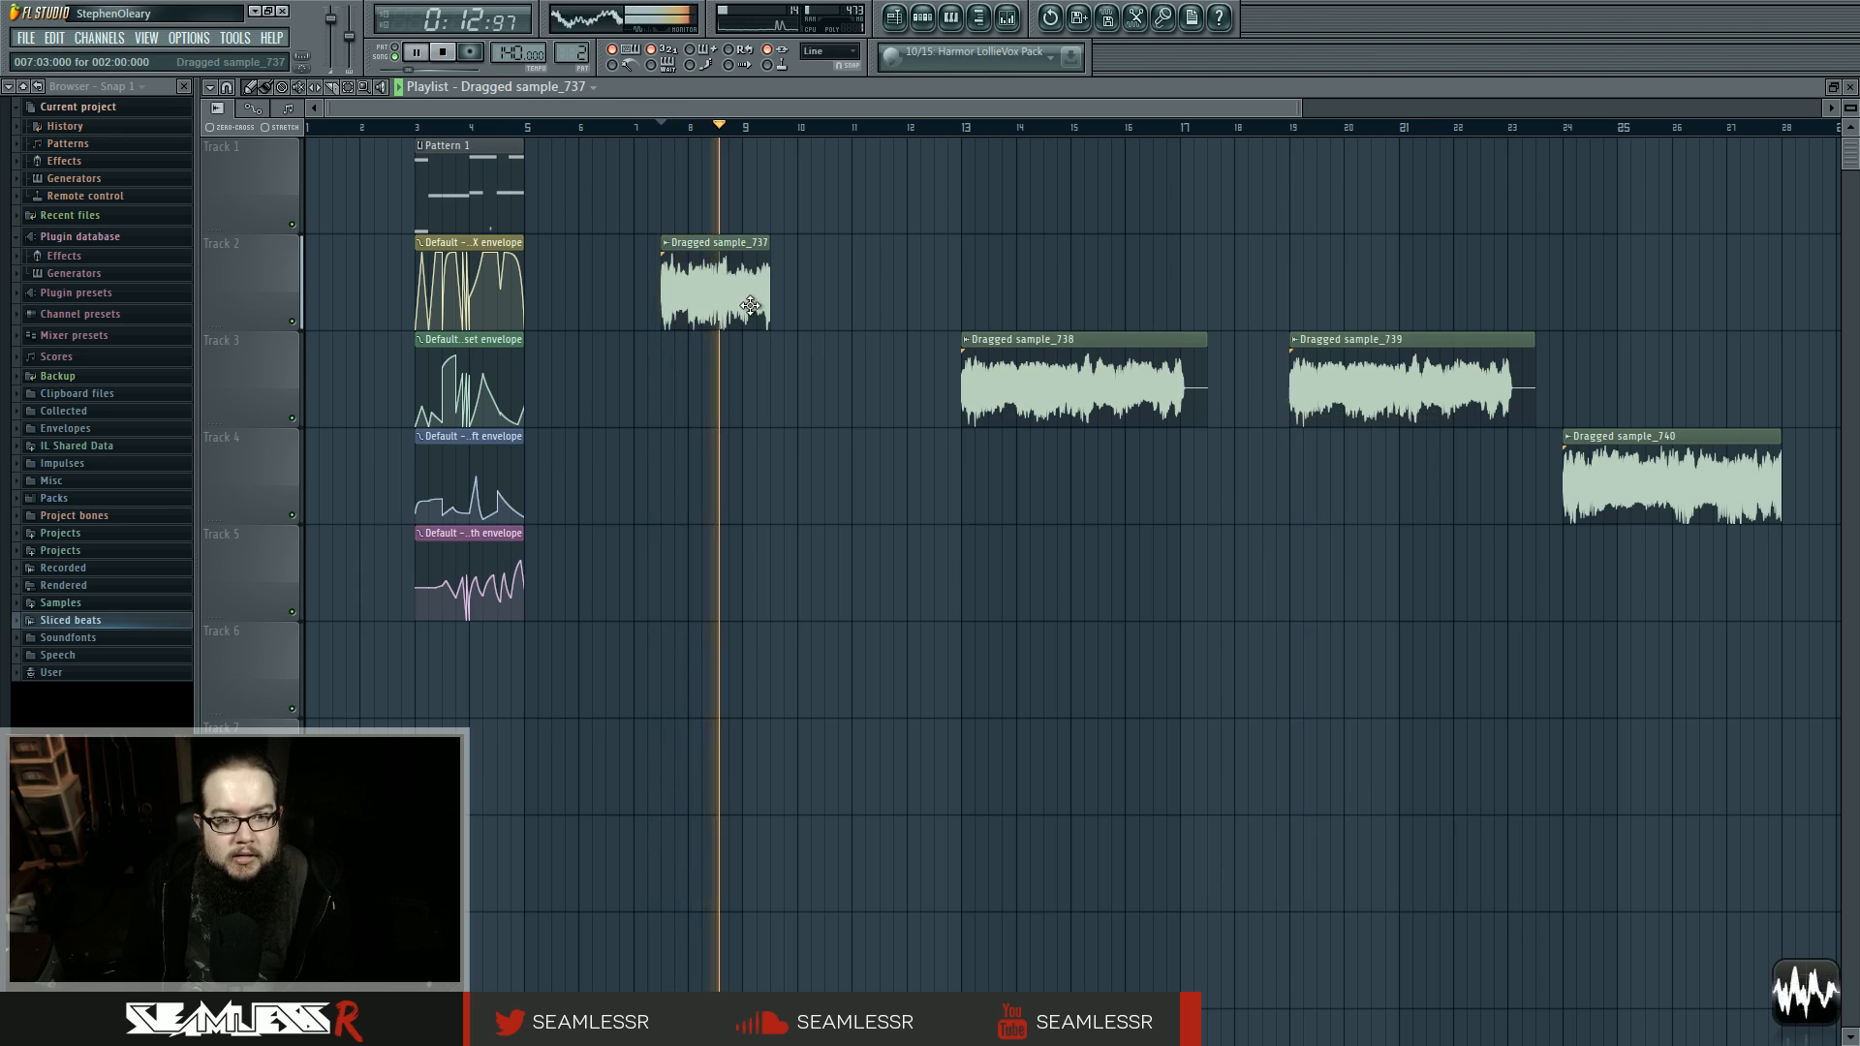
key("space")
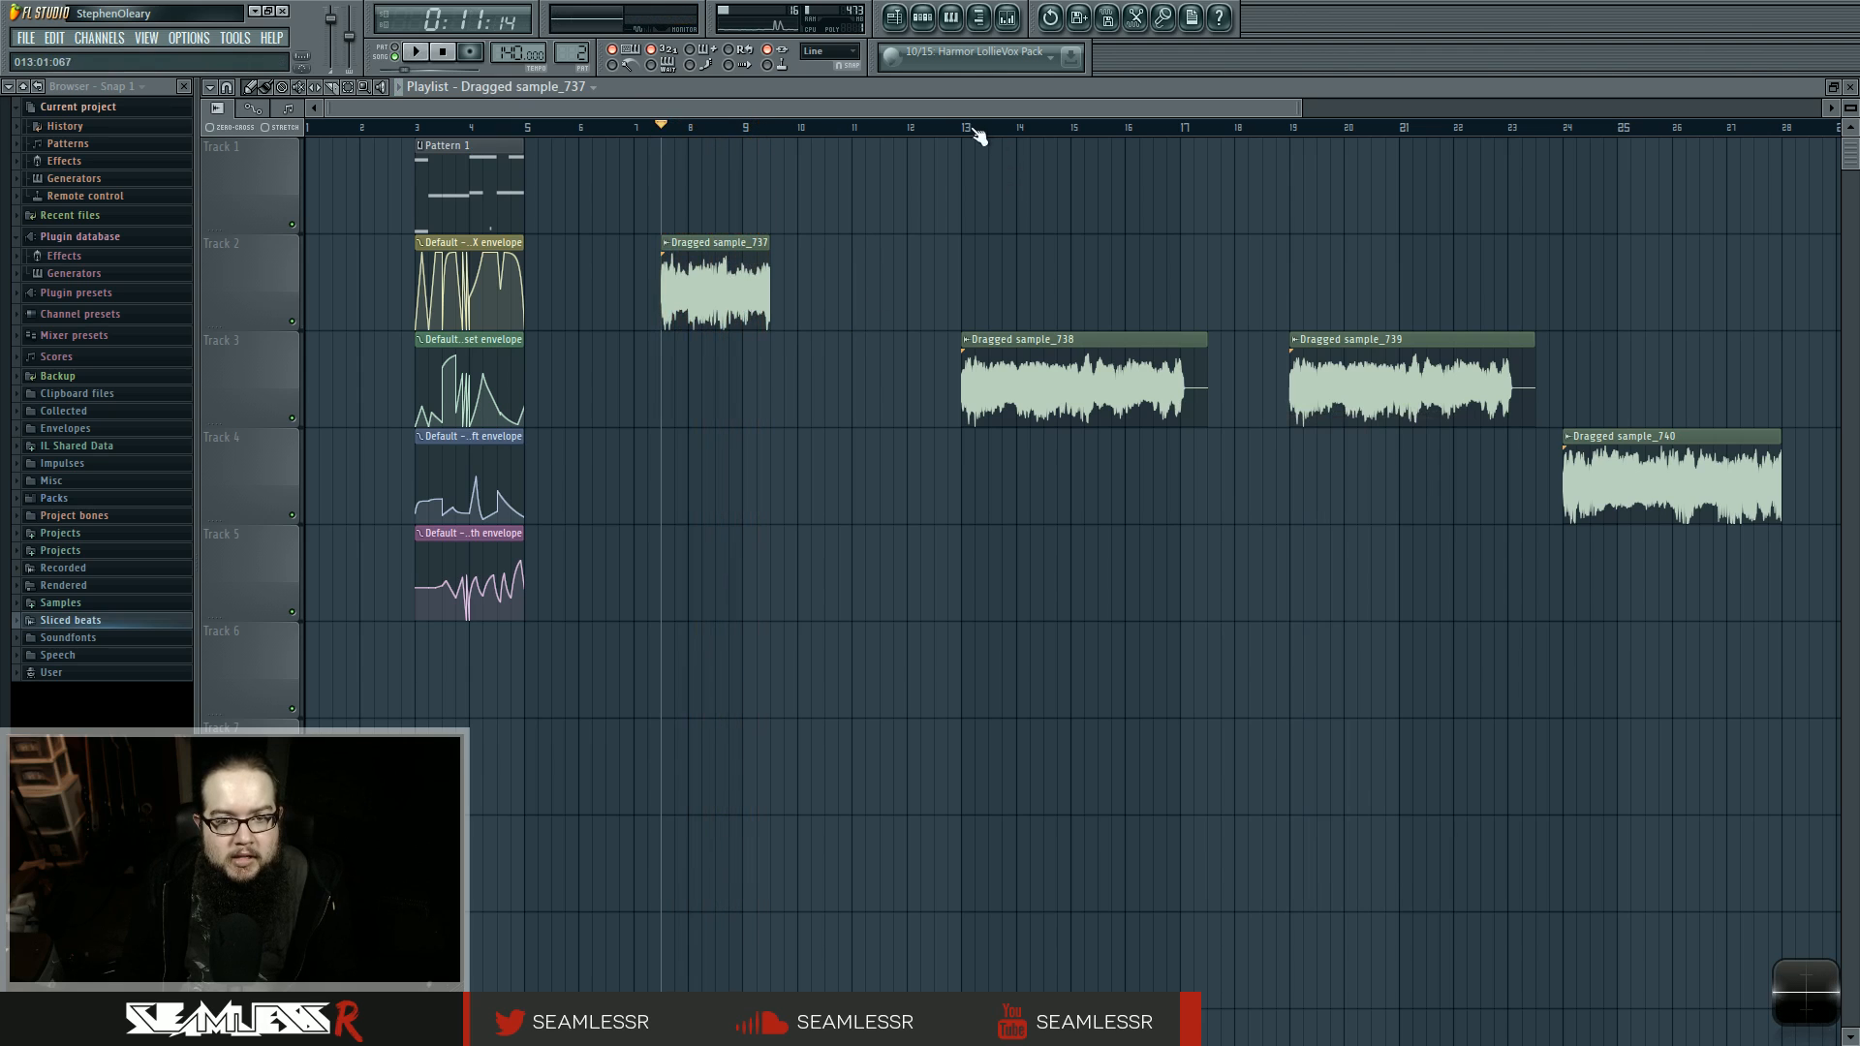
Step: Play Dragged sample_738 from bar 13, raise its channel pitch until the clip is about half as long, and replay it
left_click(970, 128)
key("space")
double_click(1030, 380)
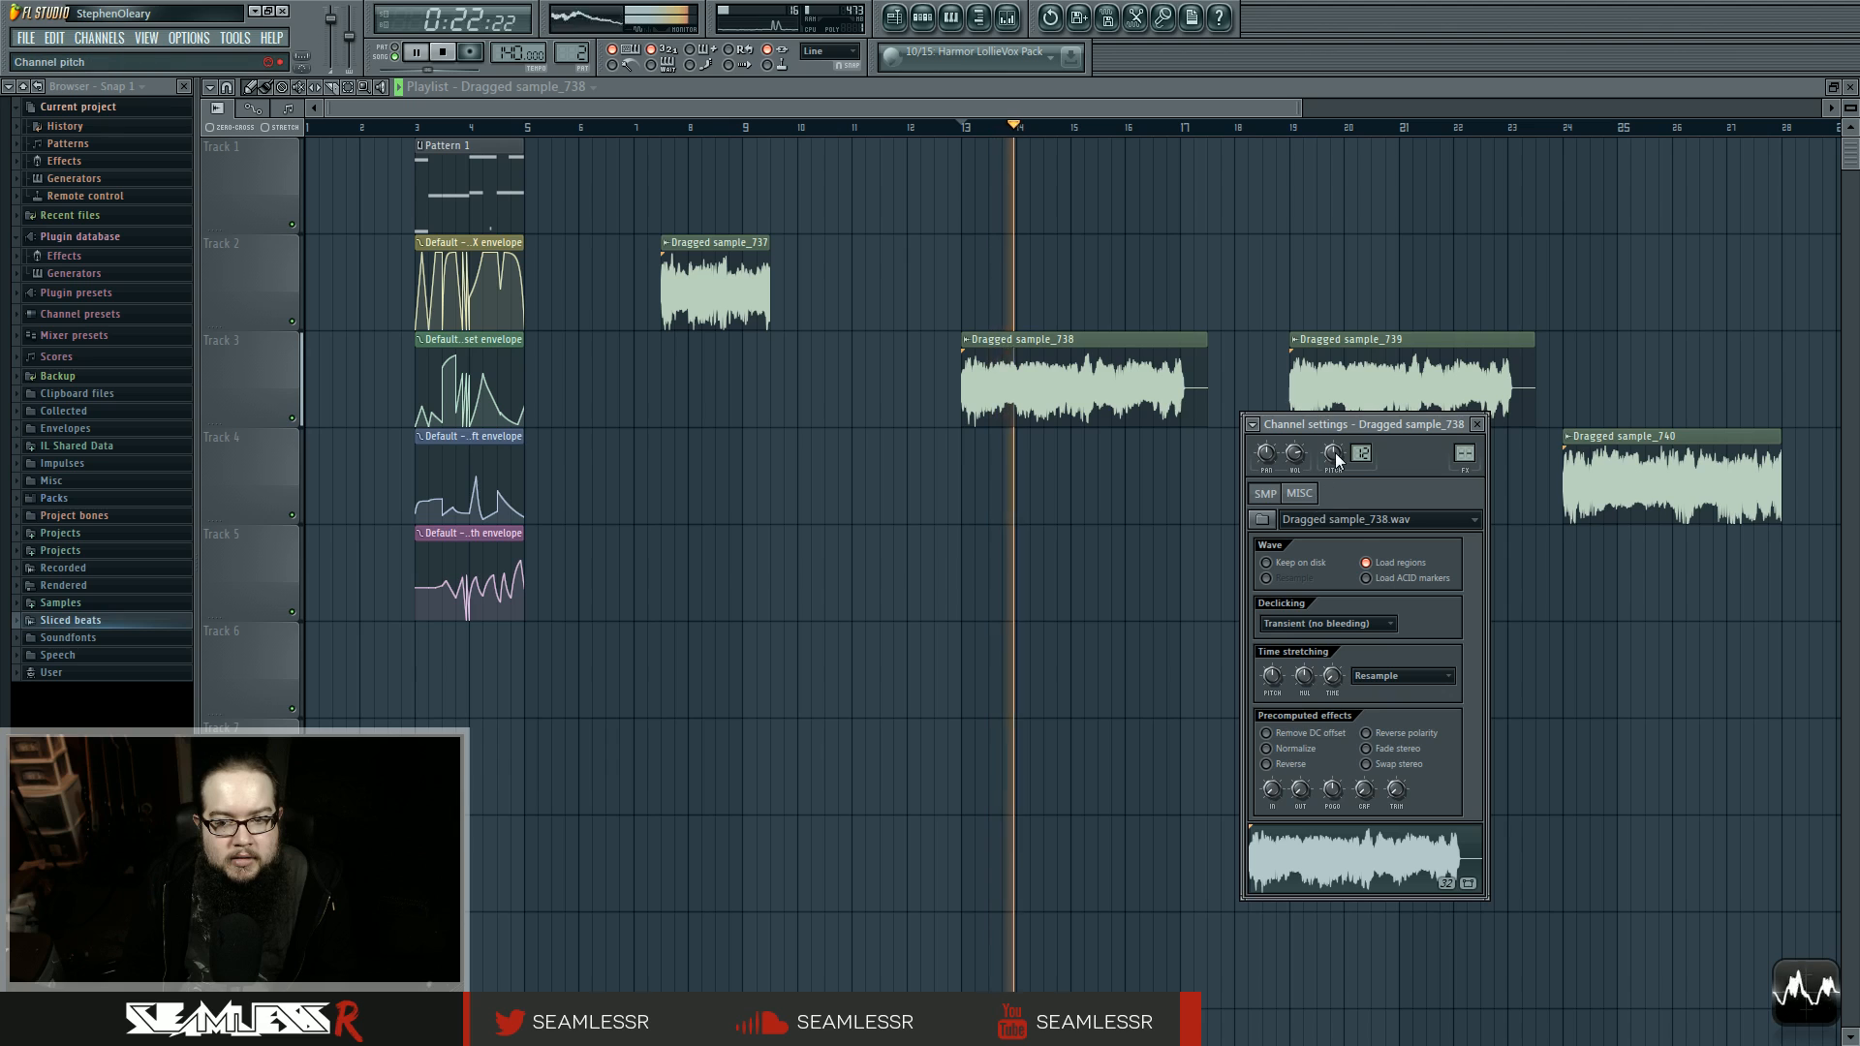
left_click_drag(1337, 458, 1337, 387)
key("space")
key("space")
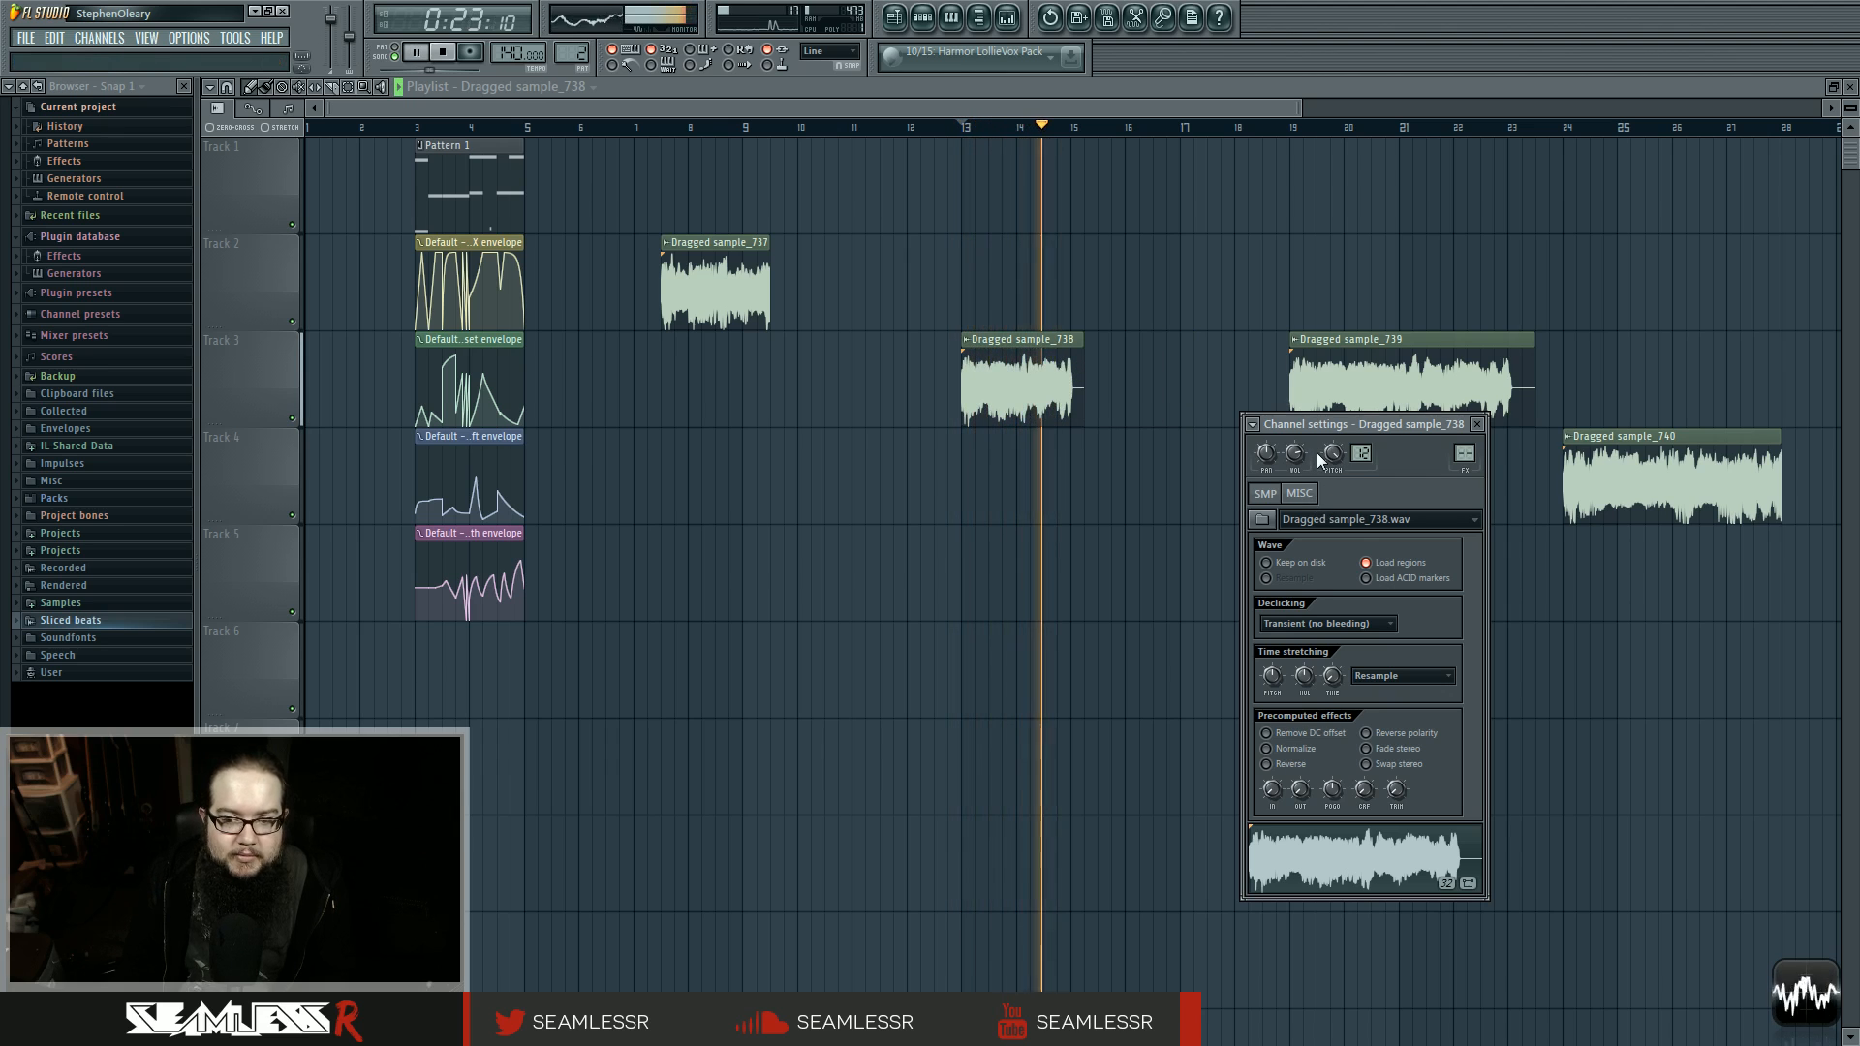
Step: Reset the channel pitch of Dragged sample_738, replay the clip at its full length, and stop playback
left_click(1335, 457, "alt")
key("space")
key("space")
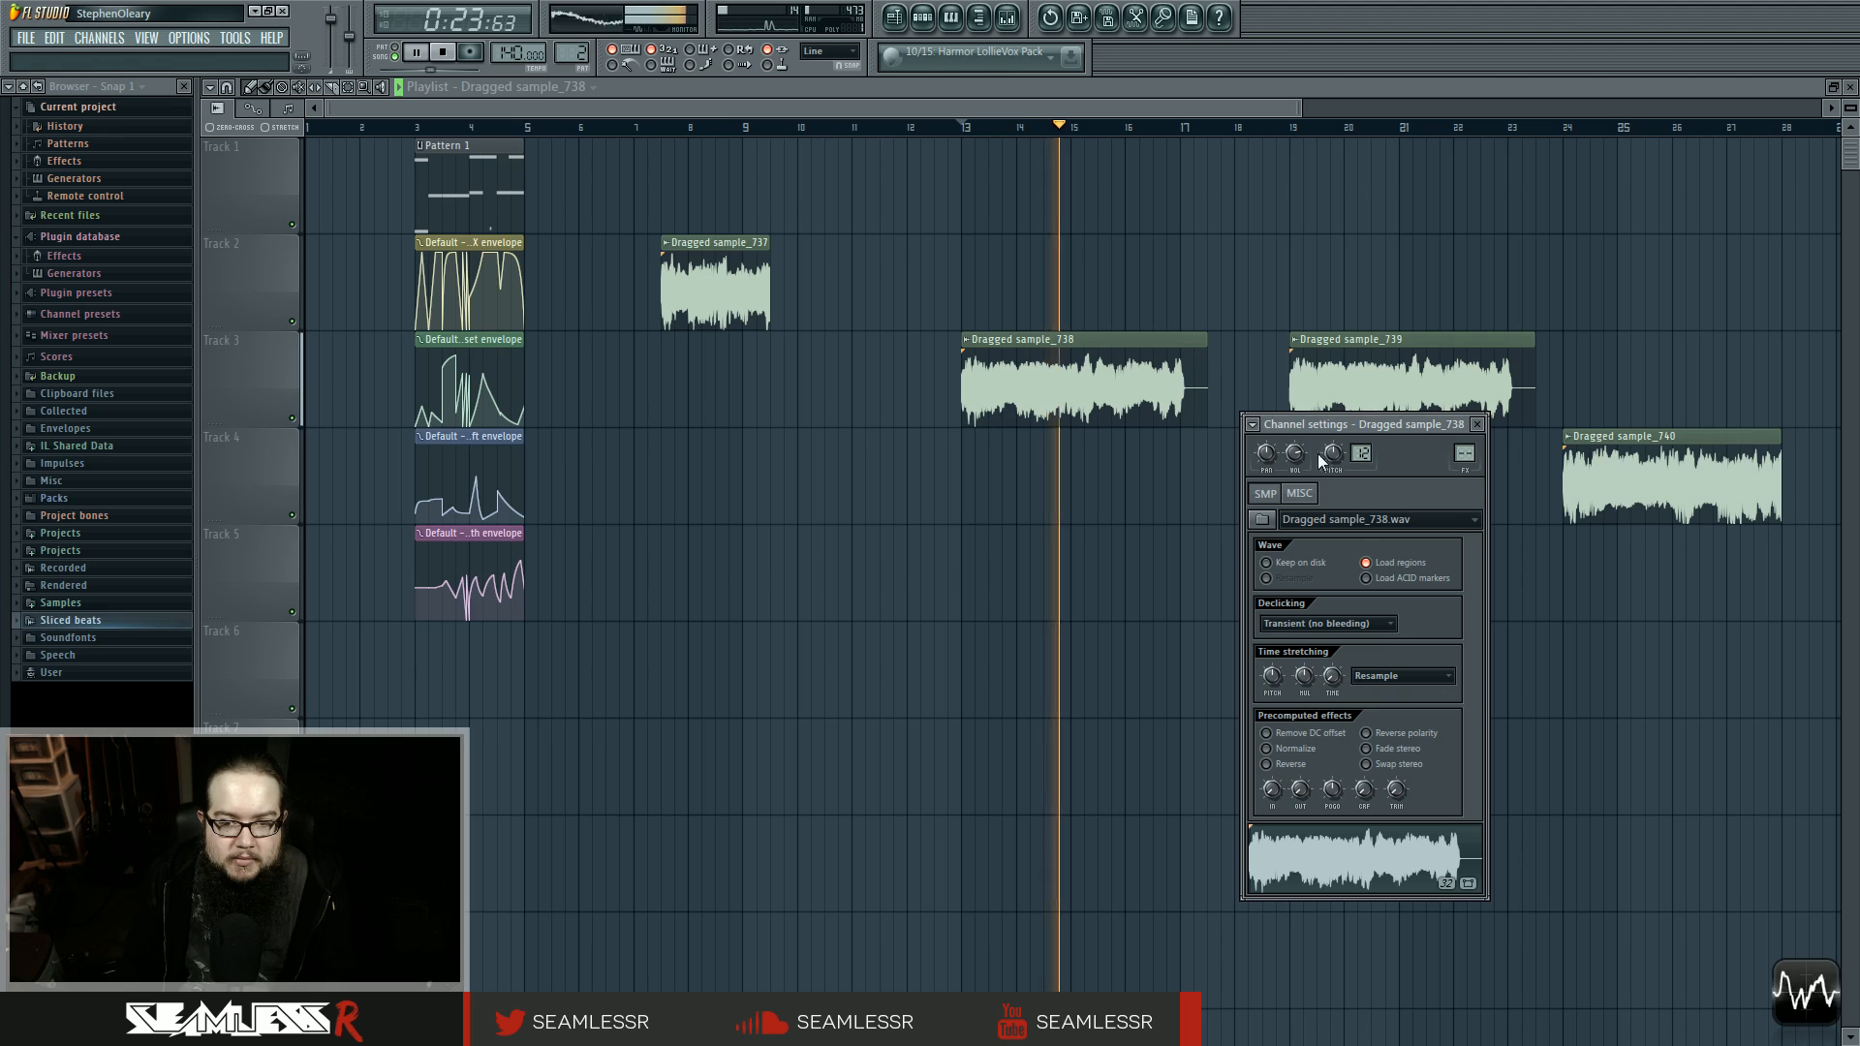
right_click(1138, 472)
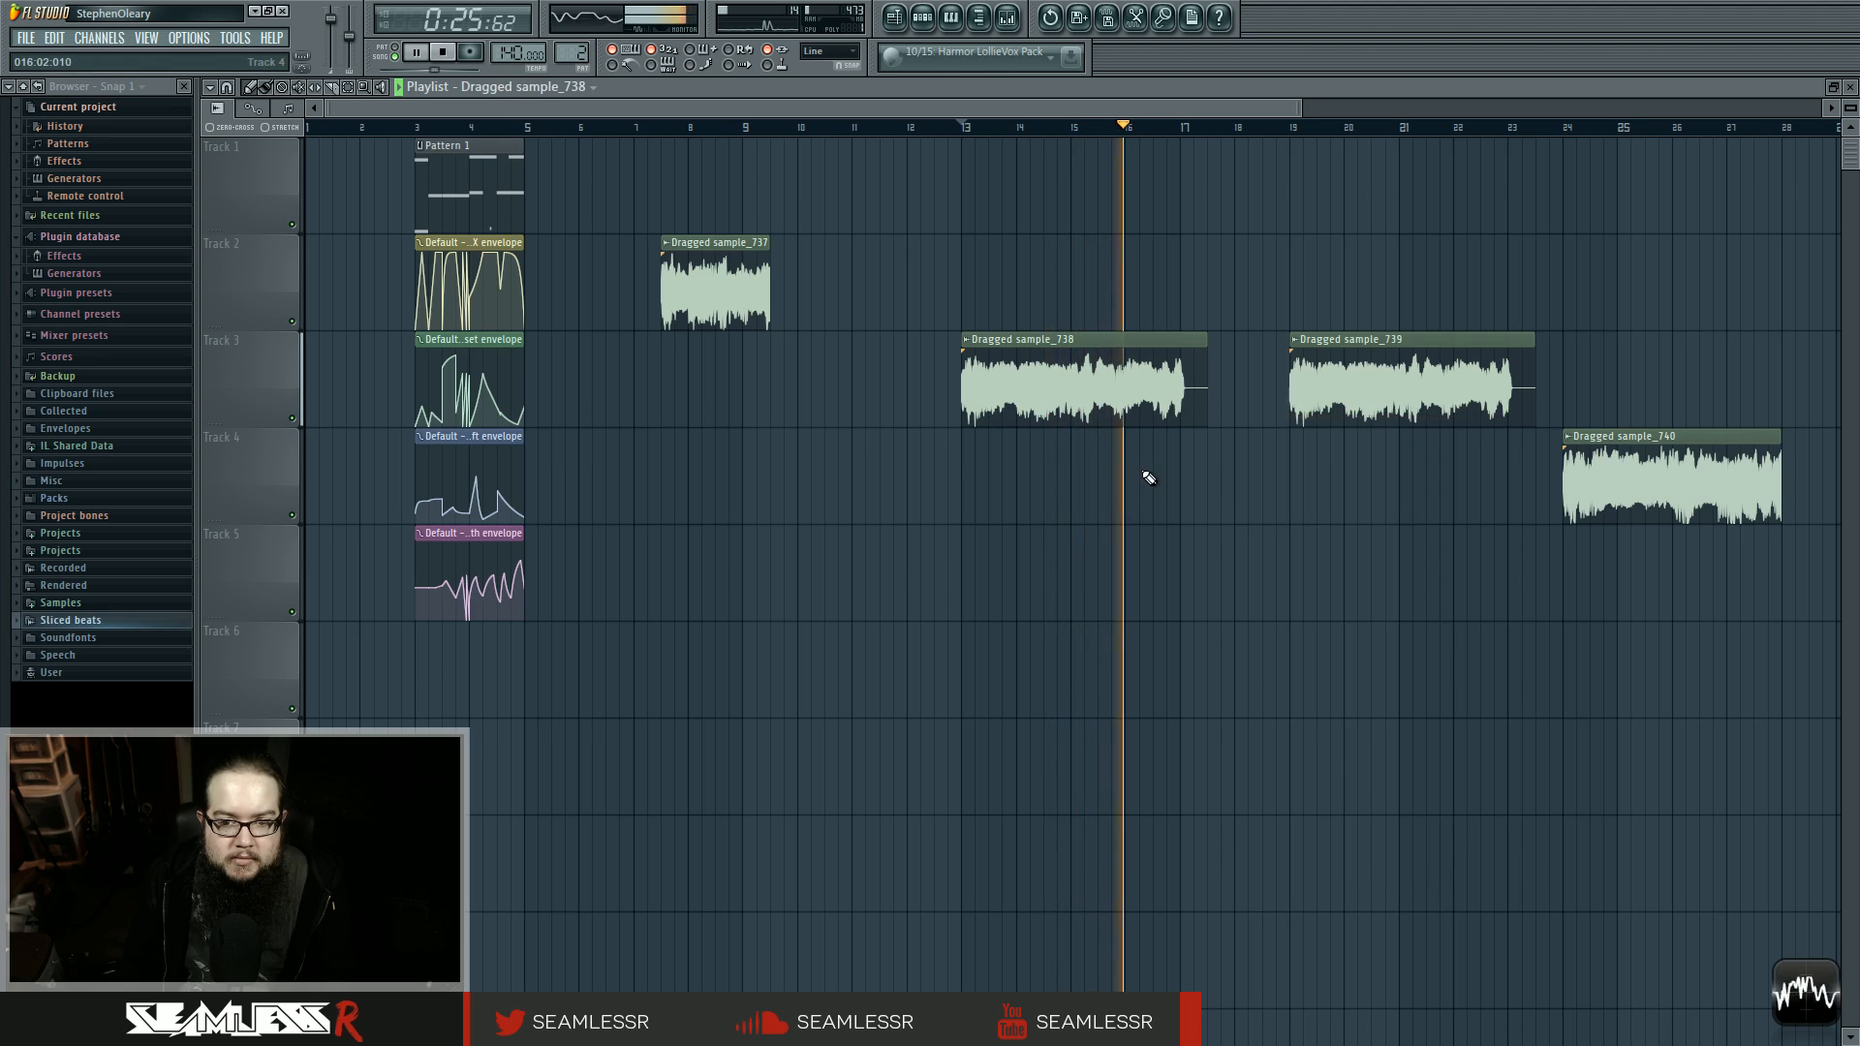
key("space")
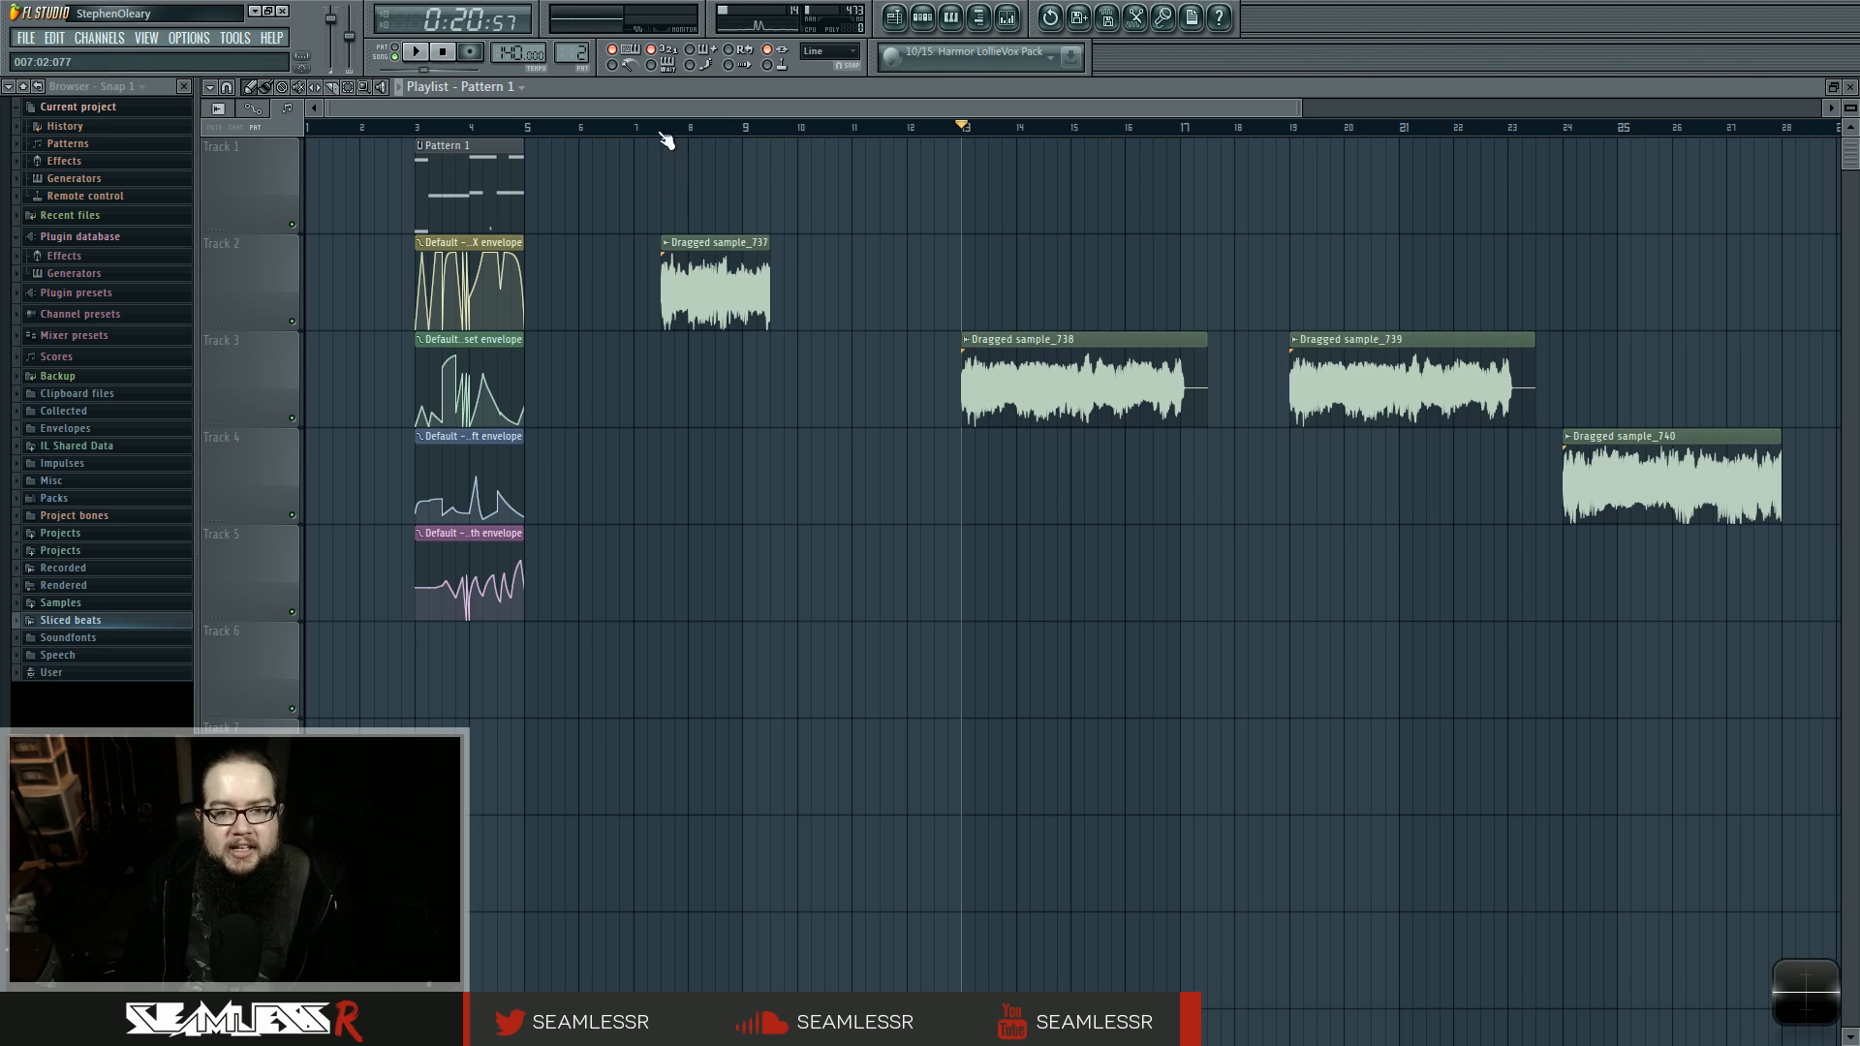
Step: Delete the Dragged sample_740, 739, 738 and 737 clips from the playlist, and set the playback position to bar 3
scroll(1206, 519, "down", 1)
scroll(1206, 520, "up", 3)
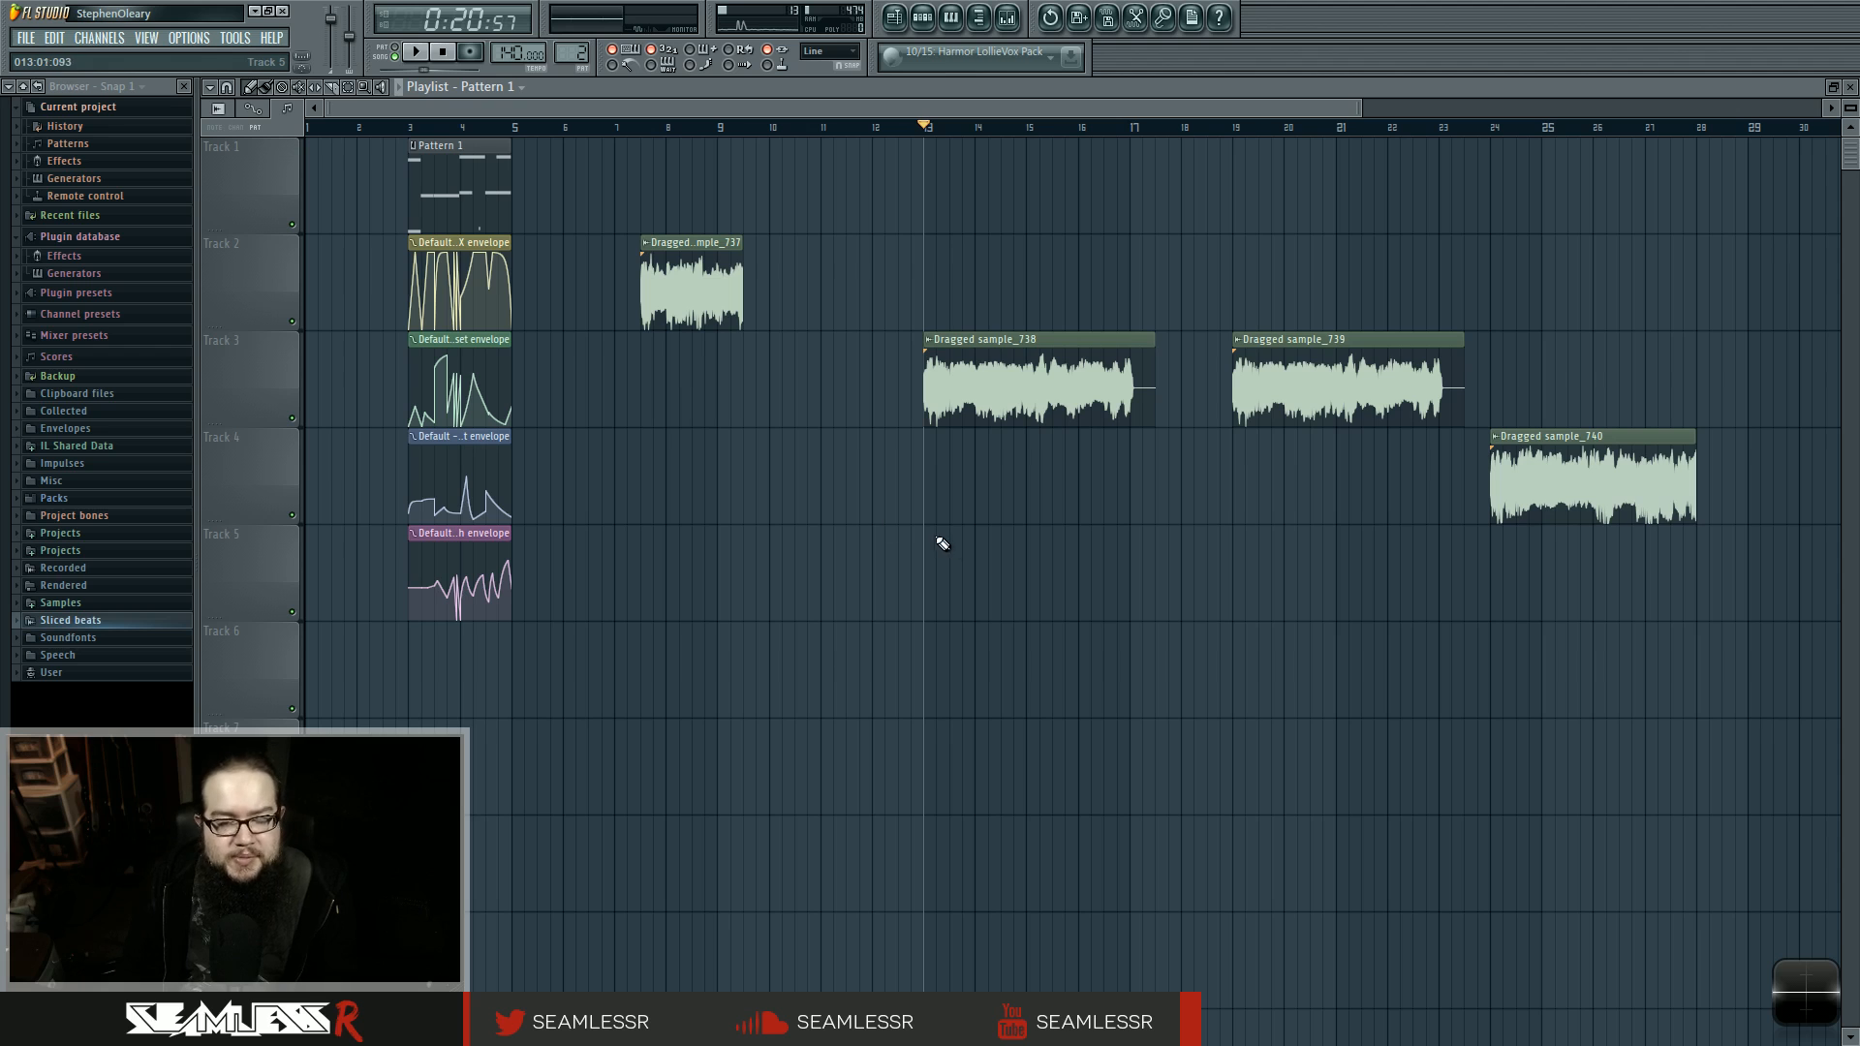
scroll(610, 498, "up", 3)
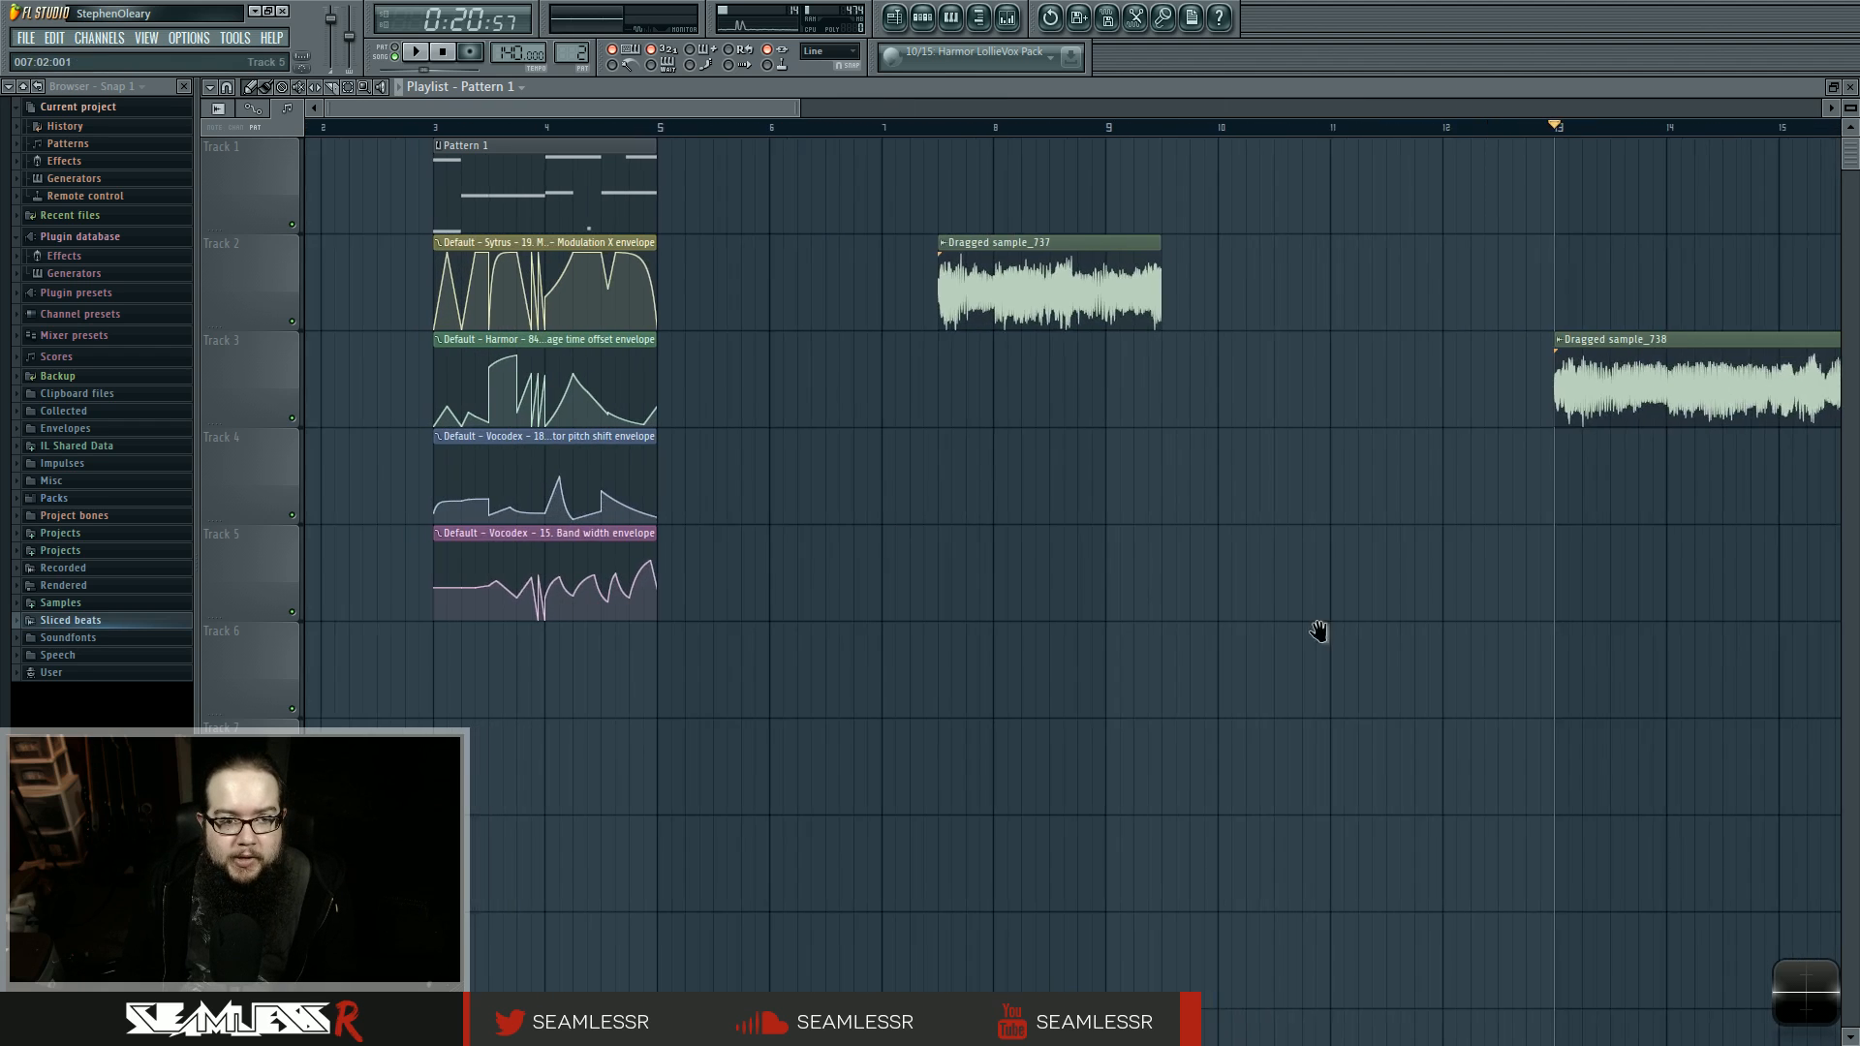
scroll(1228, 492, "down", 4)
left_click(649, 244)
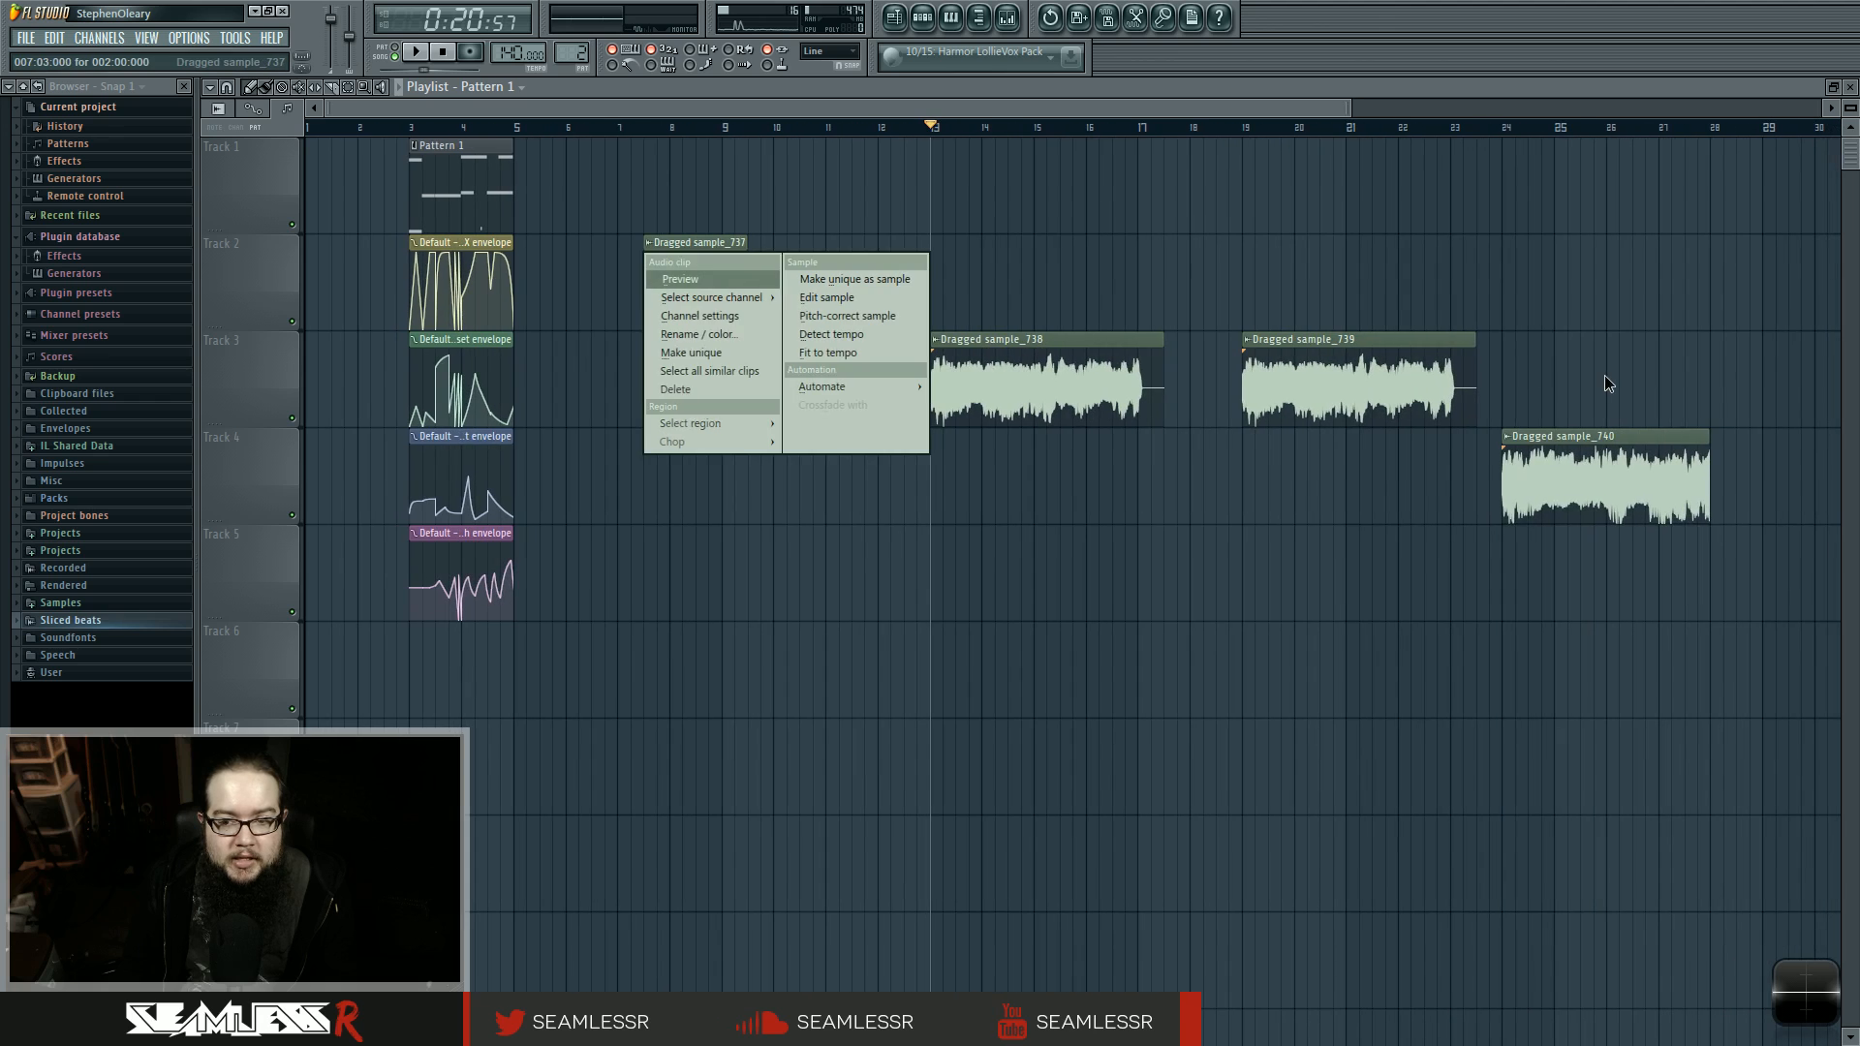
right_click(1599, 465)
right_click(1357, 378)
right_click(1047, 369)
right_click(707, 286)
left_click(411, 127)
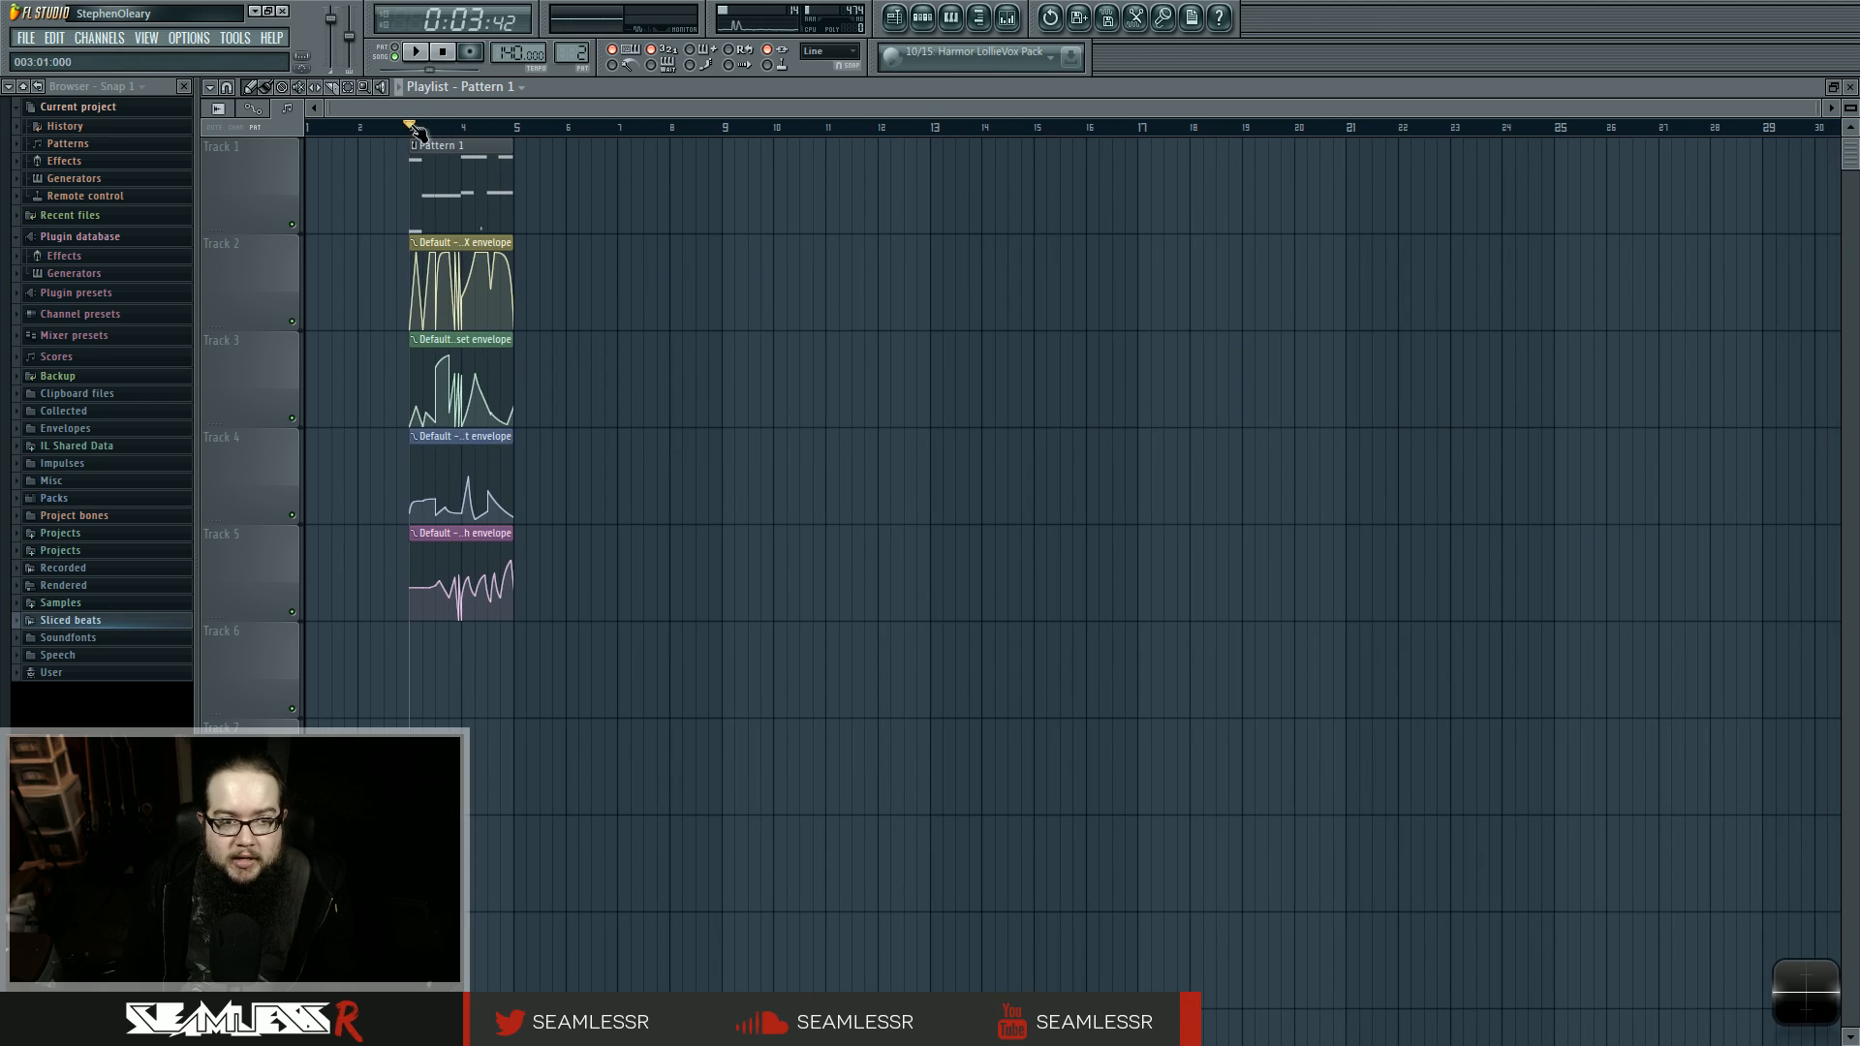
Step: Reopen the Default channel's Patcher map from the unsorted channels, and move its window and the upper Sytrus node up slightly
left_click(943, 17)
left_click(806, 647)
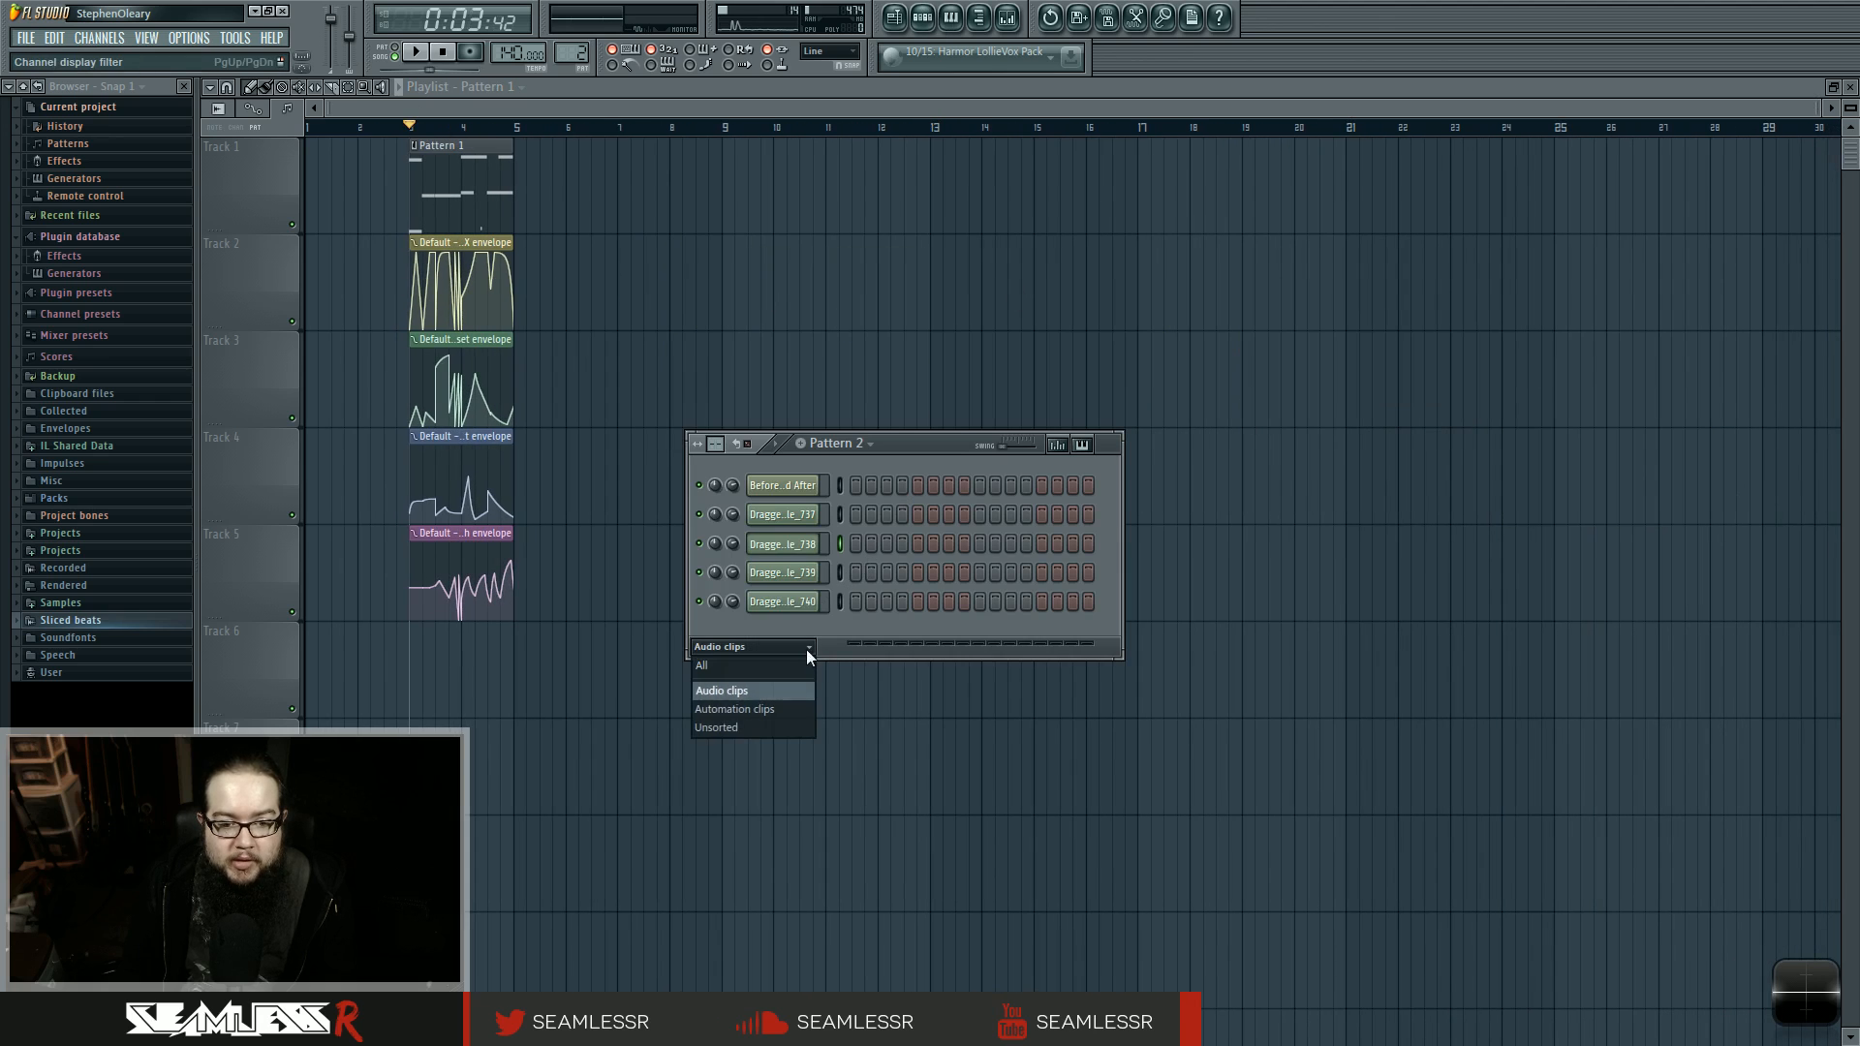
left_click(769, 720)
left_click(783, 544)
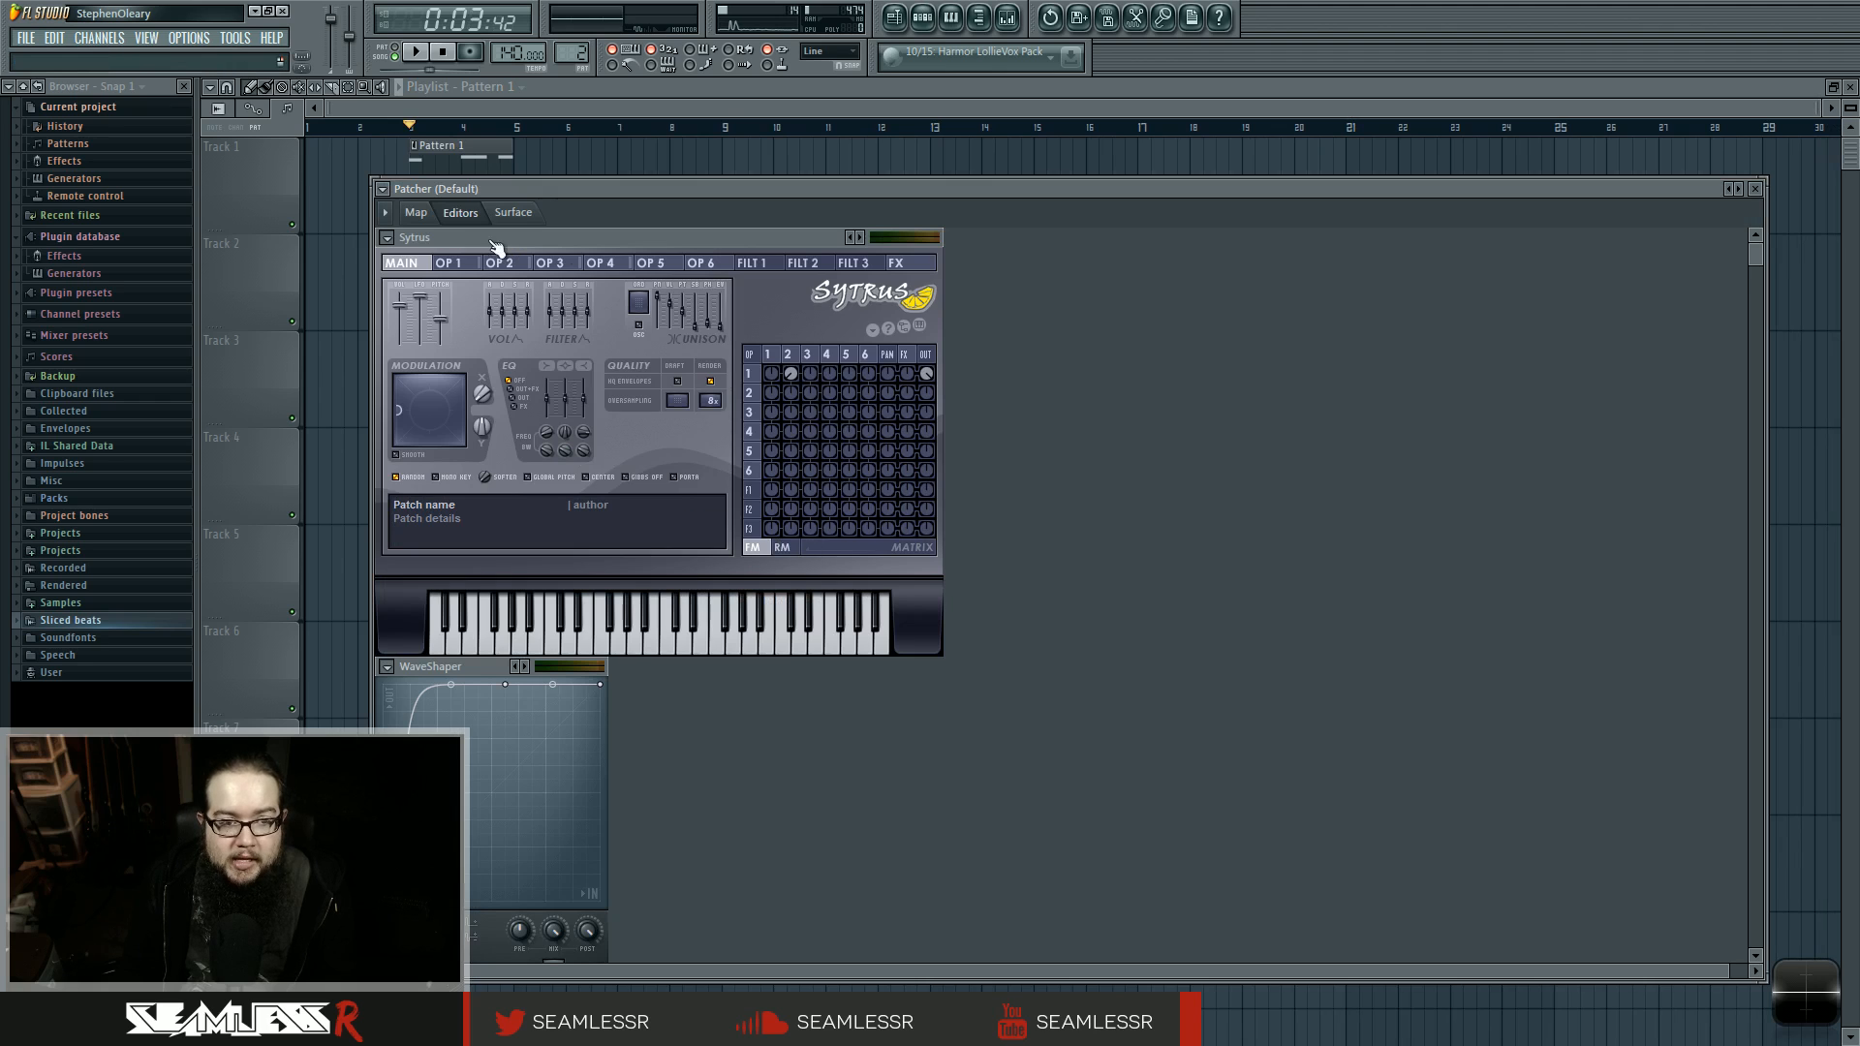
left_click(418, 212)
left_click_drag(704, 190, 692, 169)
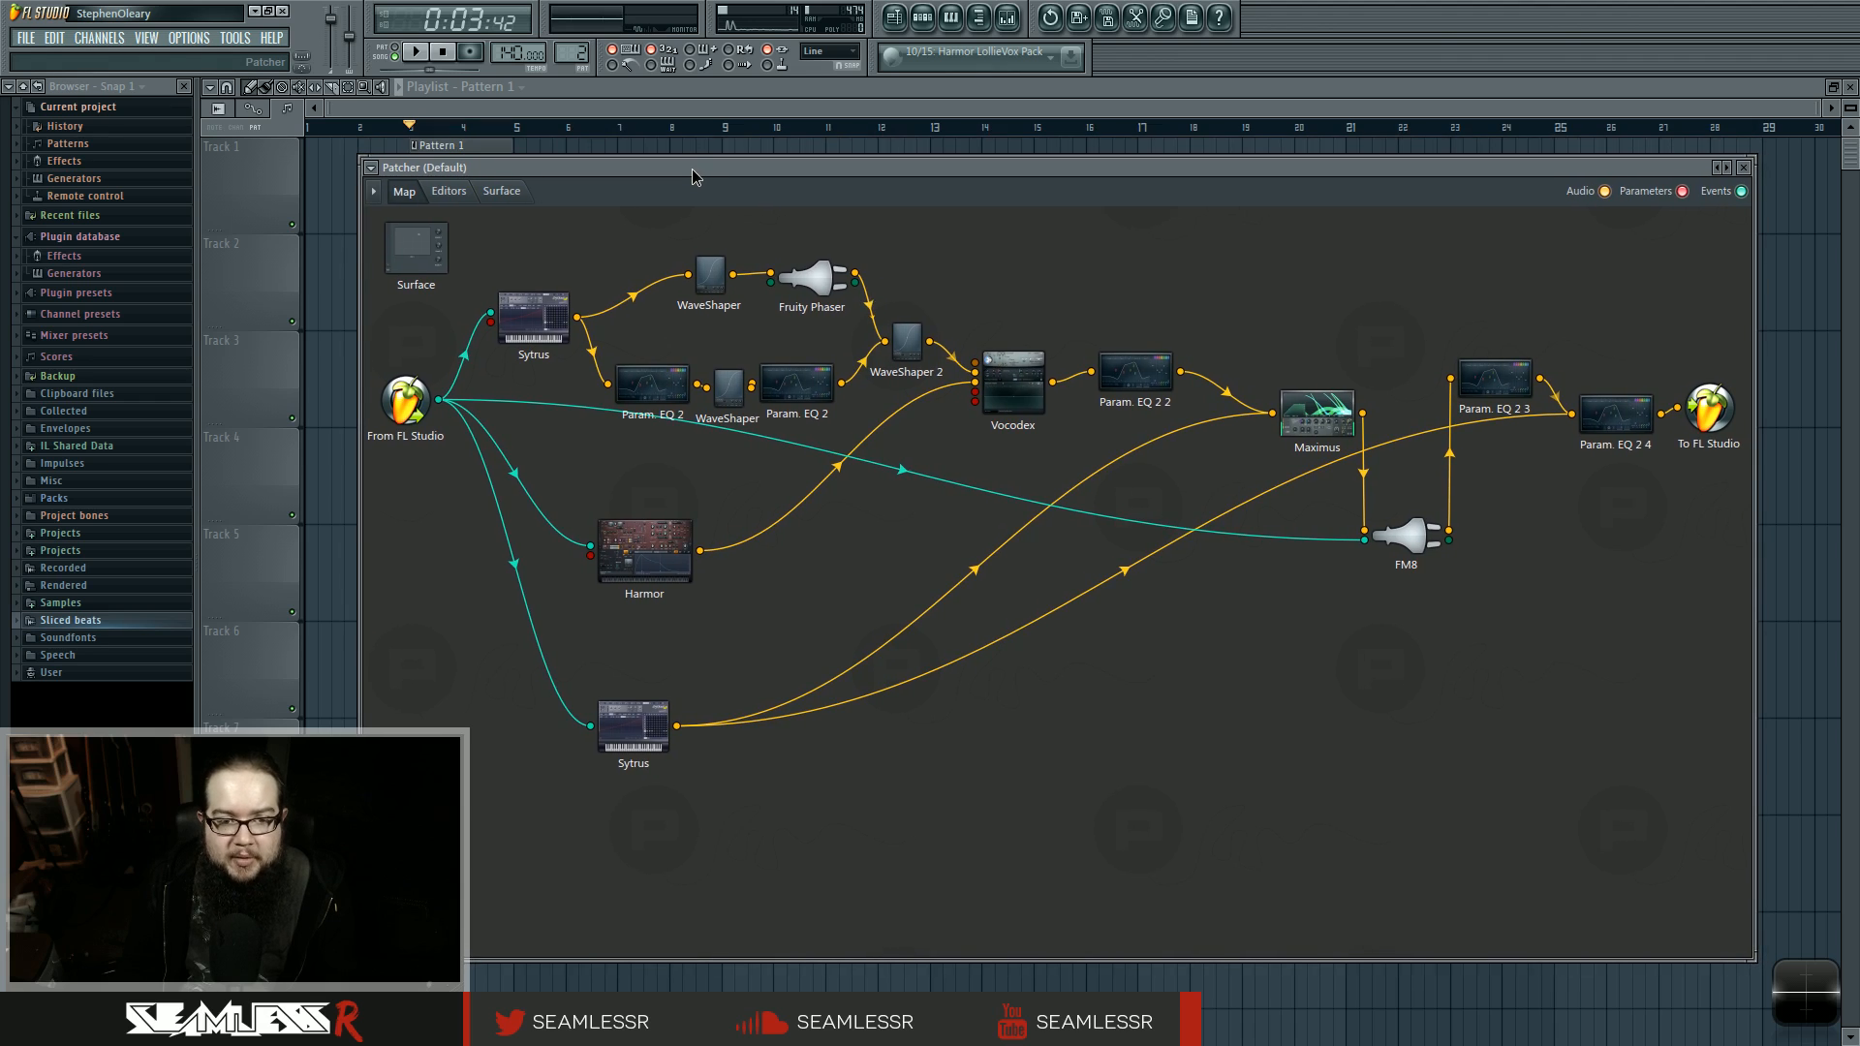
left_click_drag(543, 329, 540, 303)
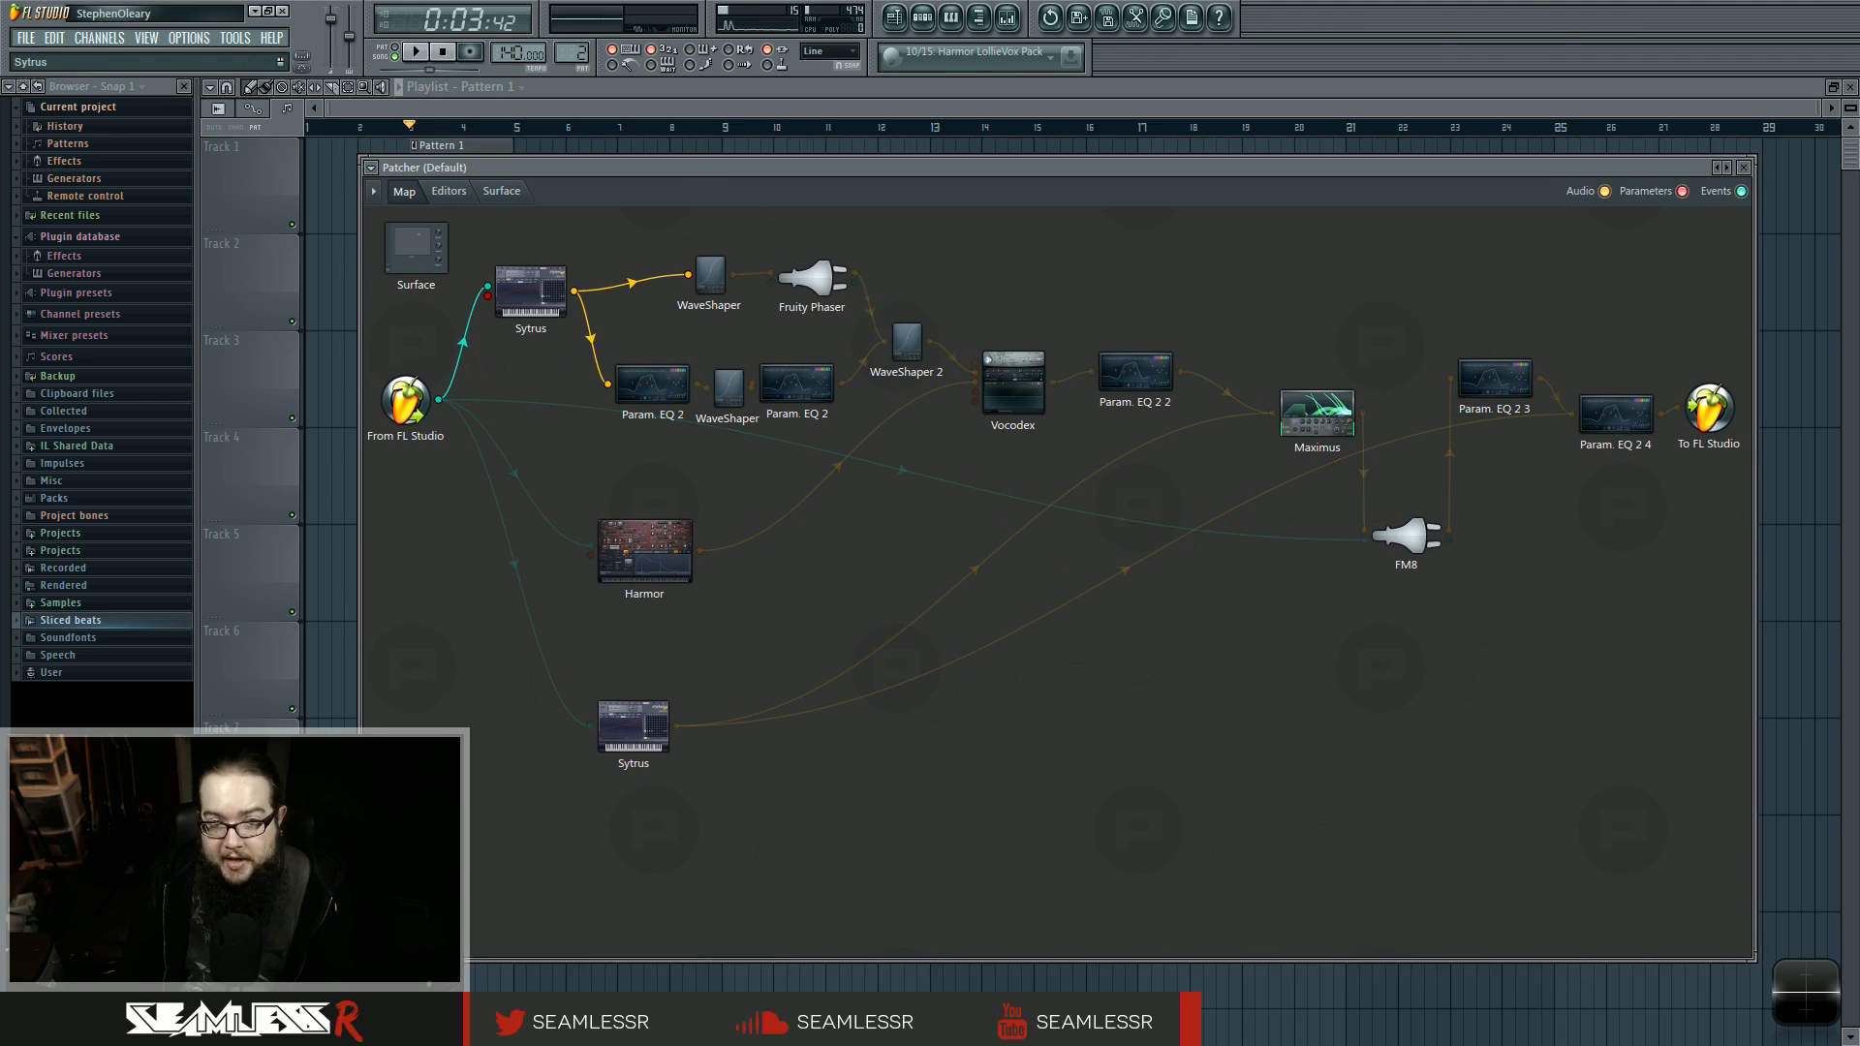
Step: Tidy the Patcher map by nudging the Harmor, lower Sytrus and FM8 nodes and spreading the two Param. EQ 2 nodes around the lower WaveShaper
left_click_drag(646, 557, 648, 538)
left_click_drag(639, 725, 642, 726)
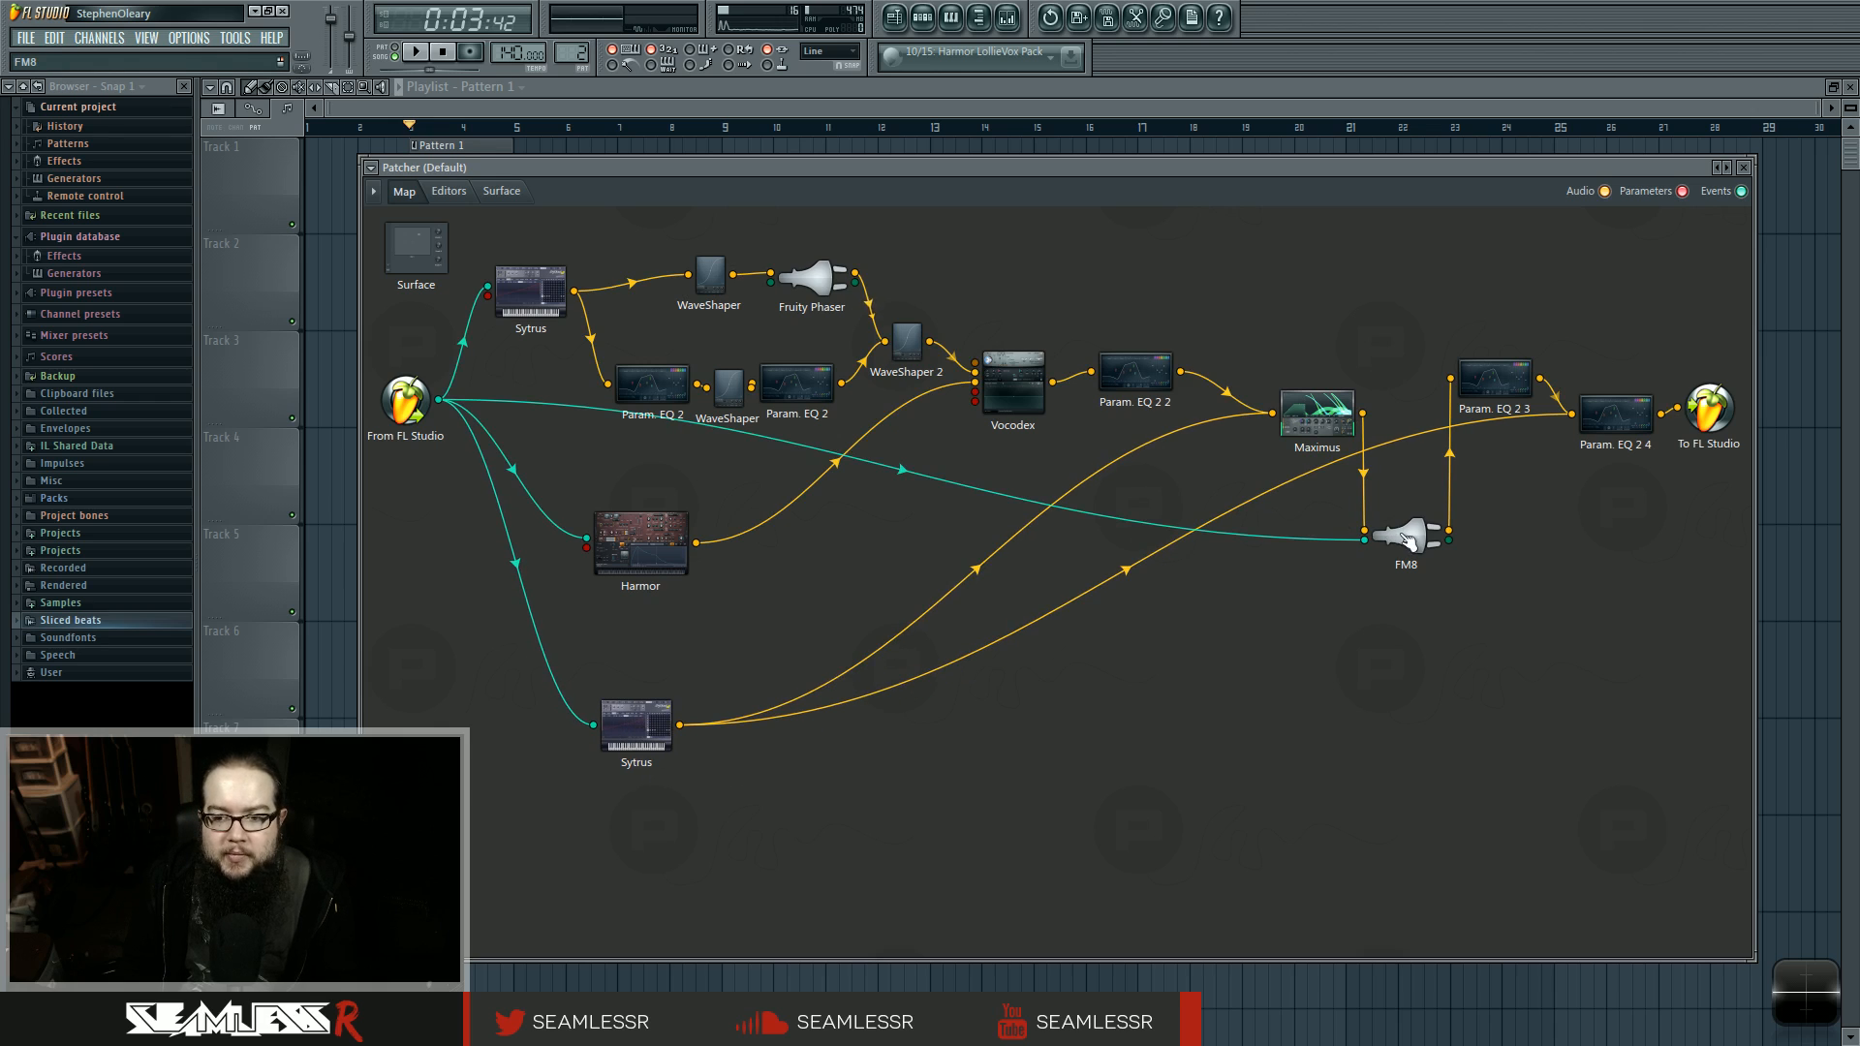
left_click_drag(1407, 539, 1416, 530)
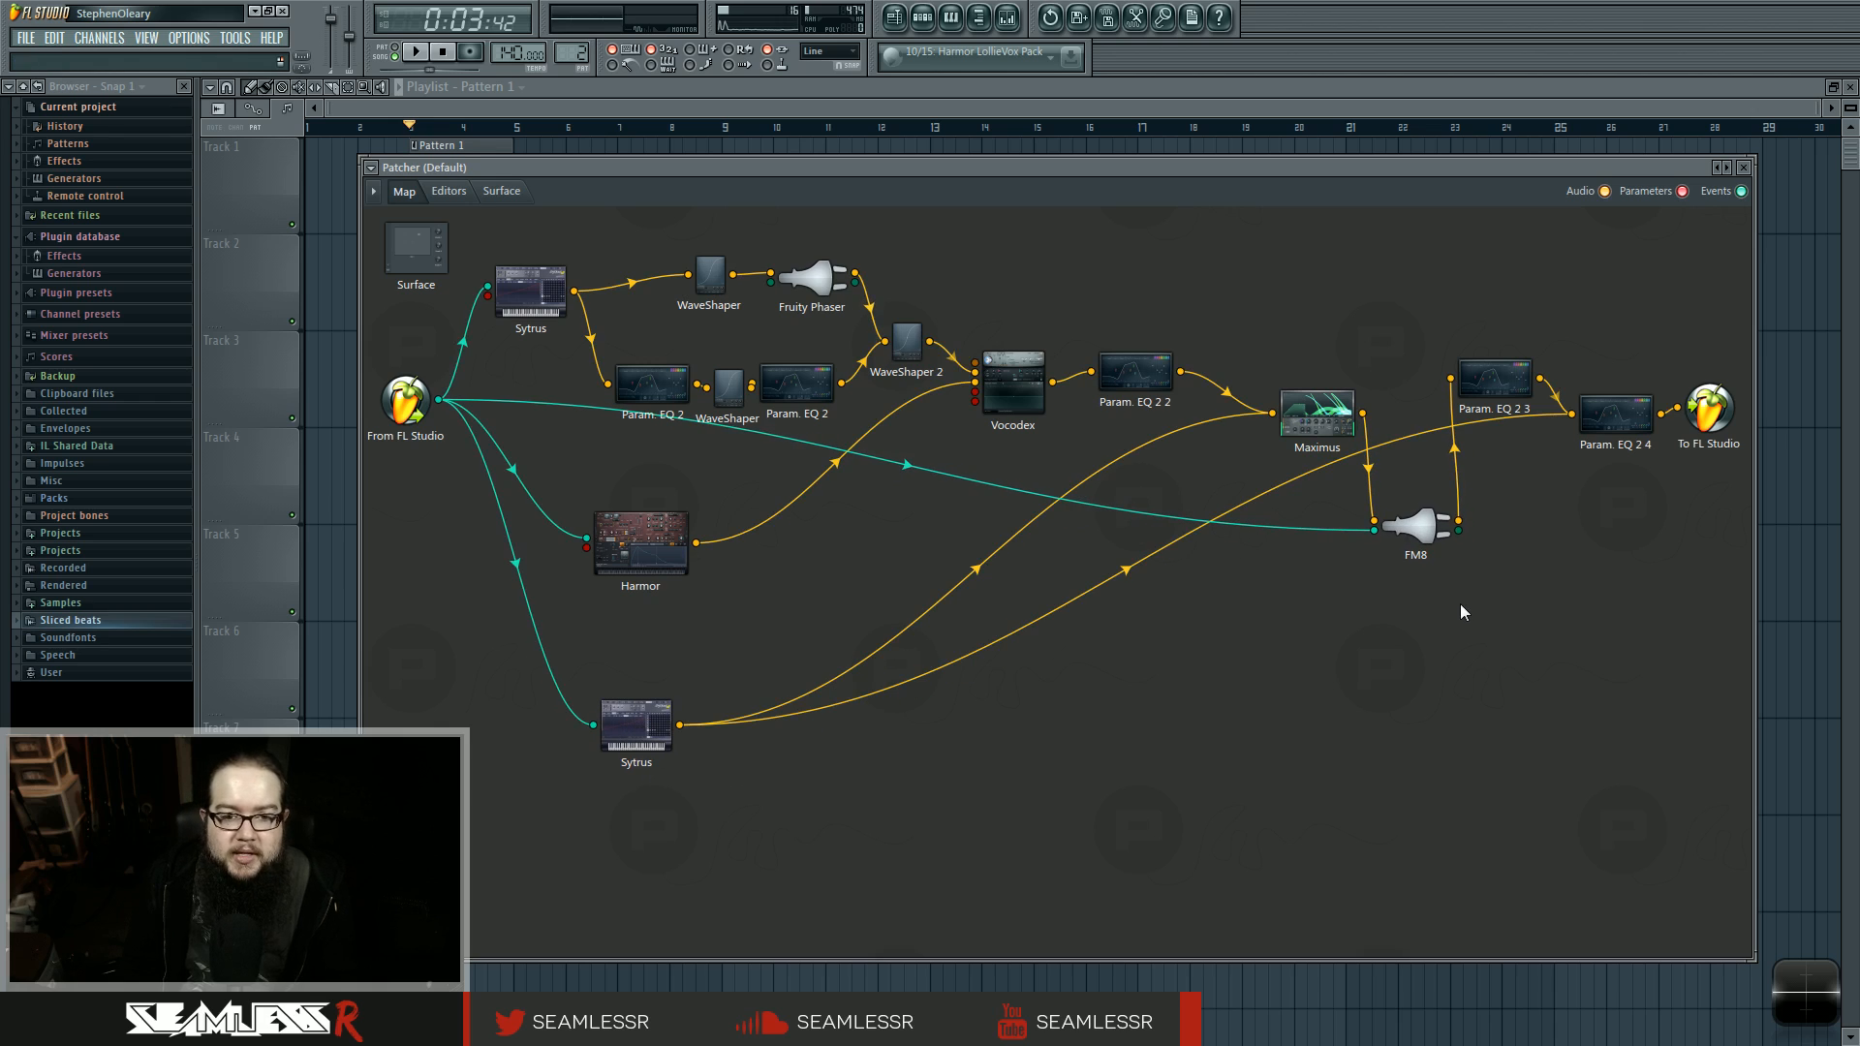
left_click_drag(650, 387, 642, 380)
left_click_drag(783, 392, 640, 387)
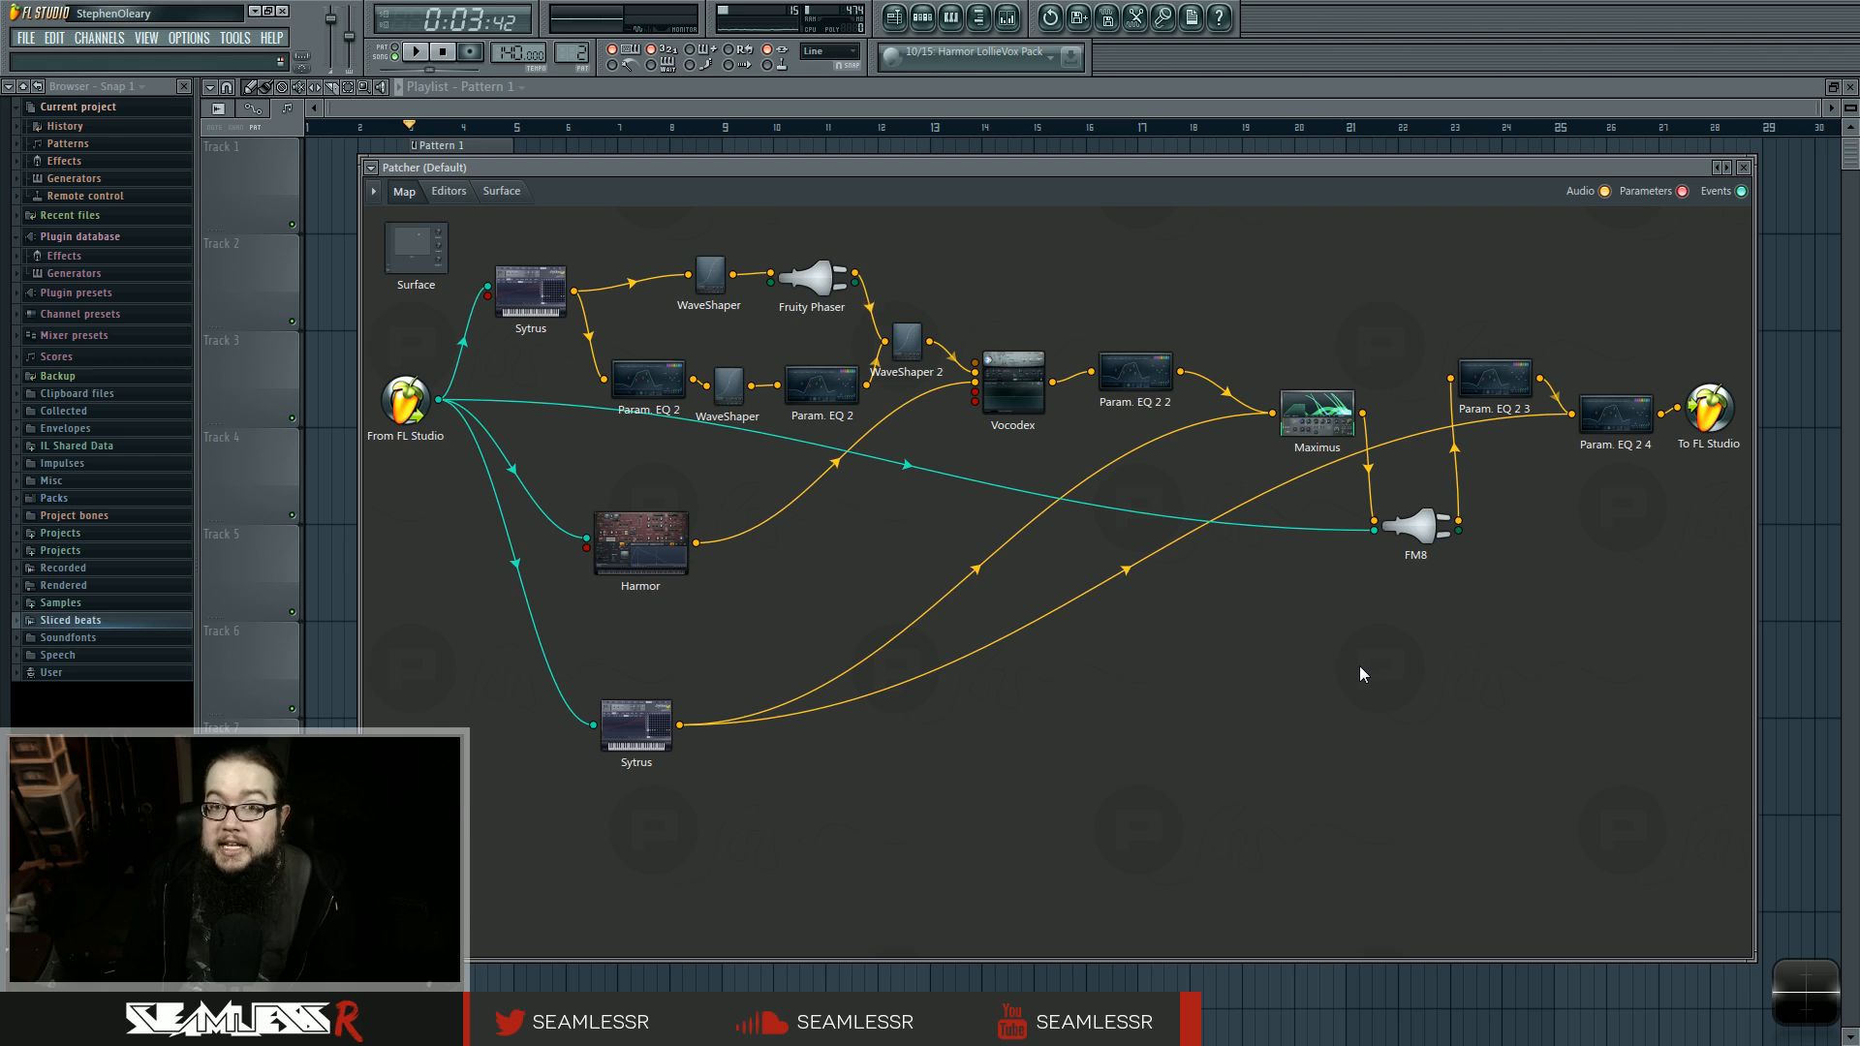
Step: Bring the playlist forward and examine the Pattern 1 clip with the Sytrus, Harmor and Vocodex automation clips below it
left_click(473, 93)
scroll(434, 475, "up", 4)
left_click_drag(437, 488, 1225, 549)
scroll(1230, 555, "down", 3)
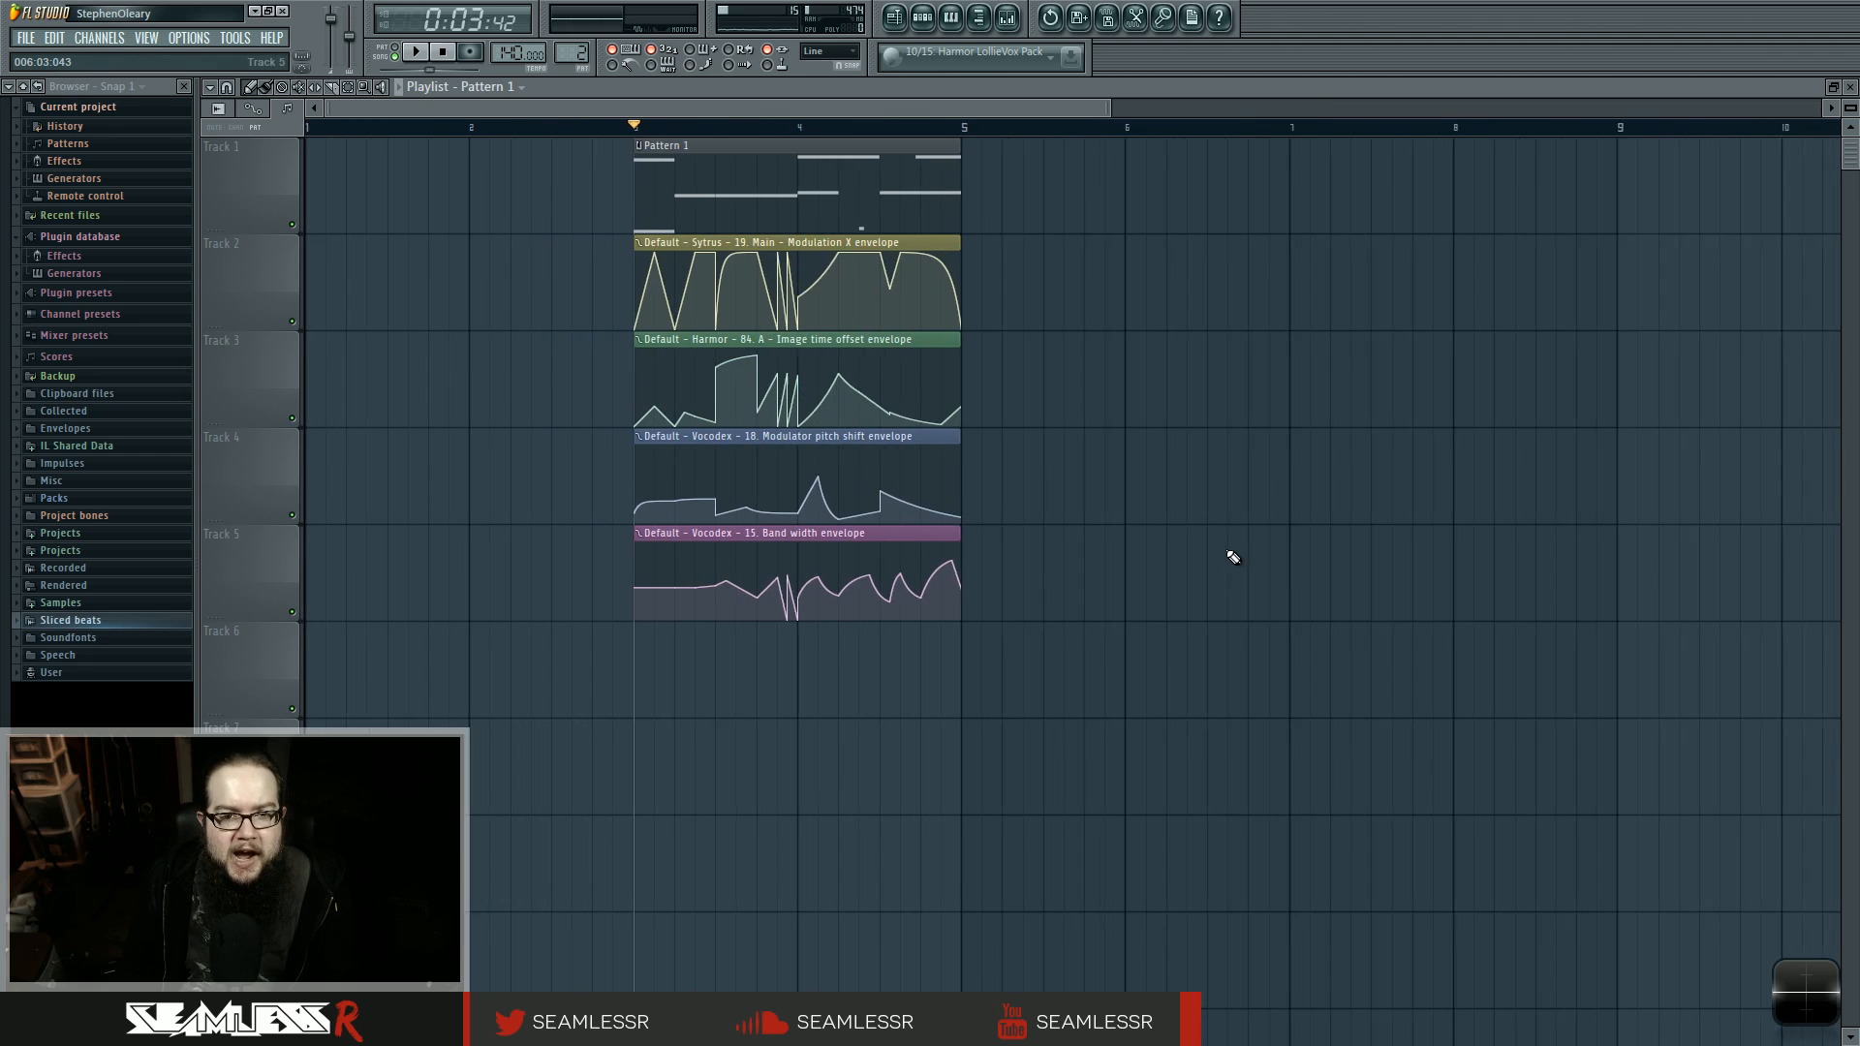
scroll(1129, 553, "down", 2)
Step: Open Harmor from the Default channel's Patcher map, view its image and envelope pages, and return to the playlist
key("F6")
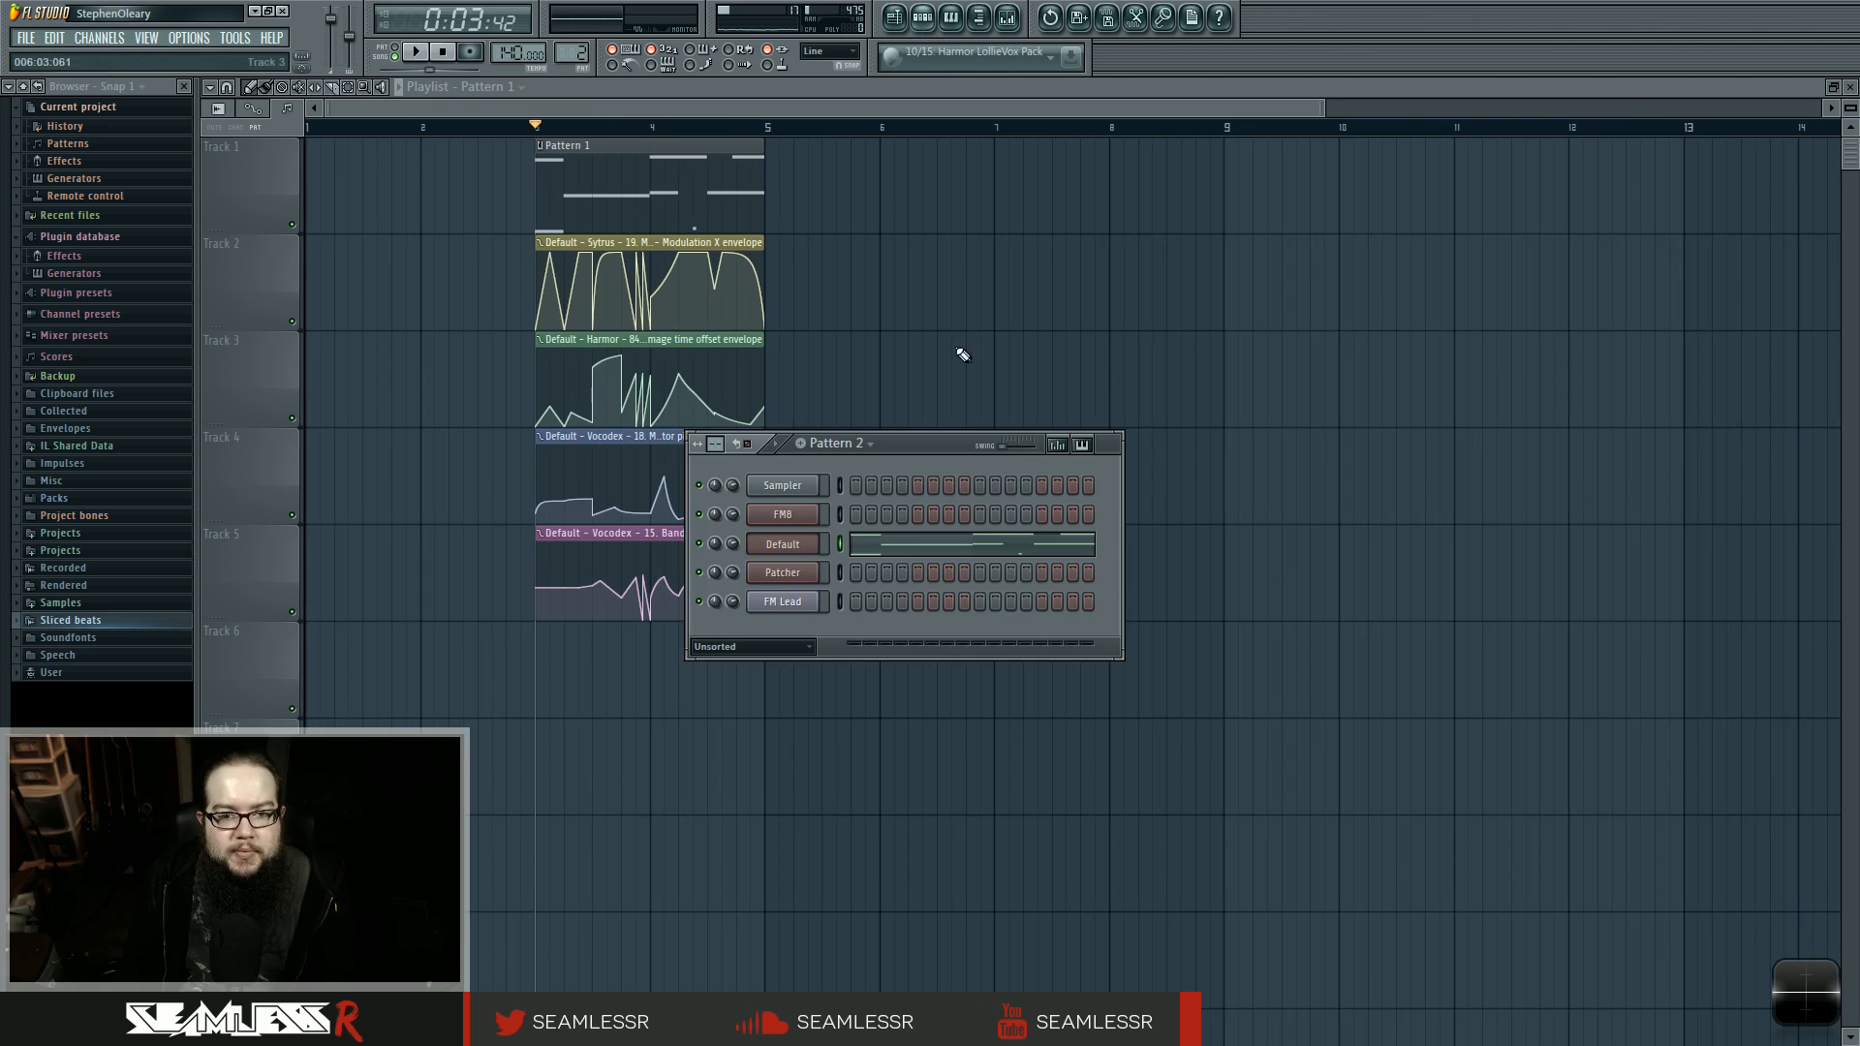
left_click(785, 543)
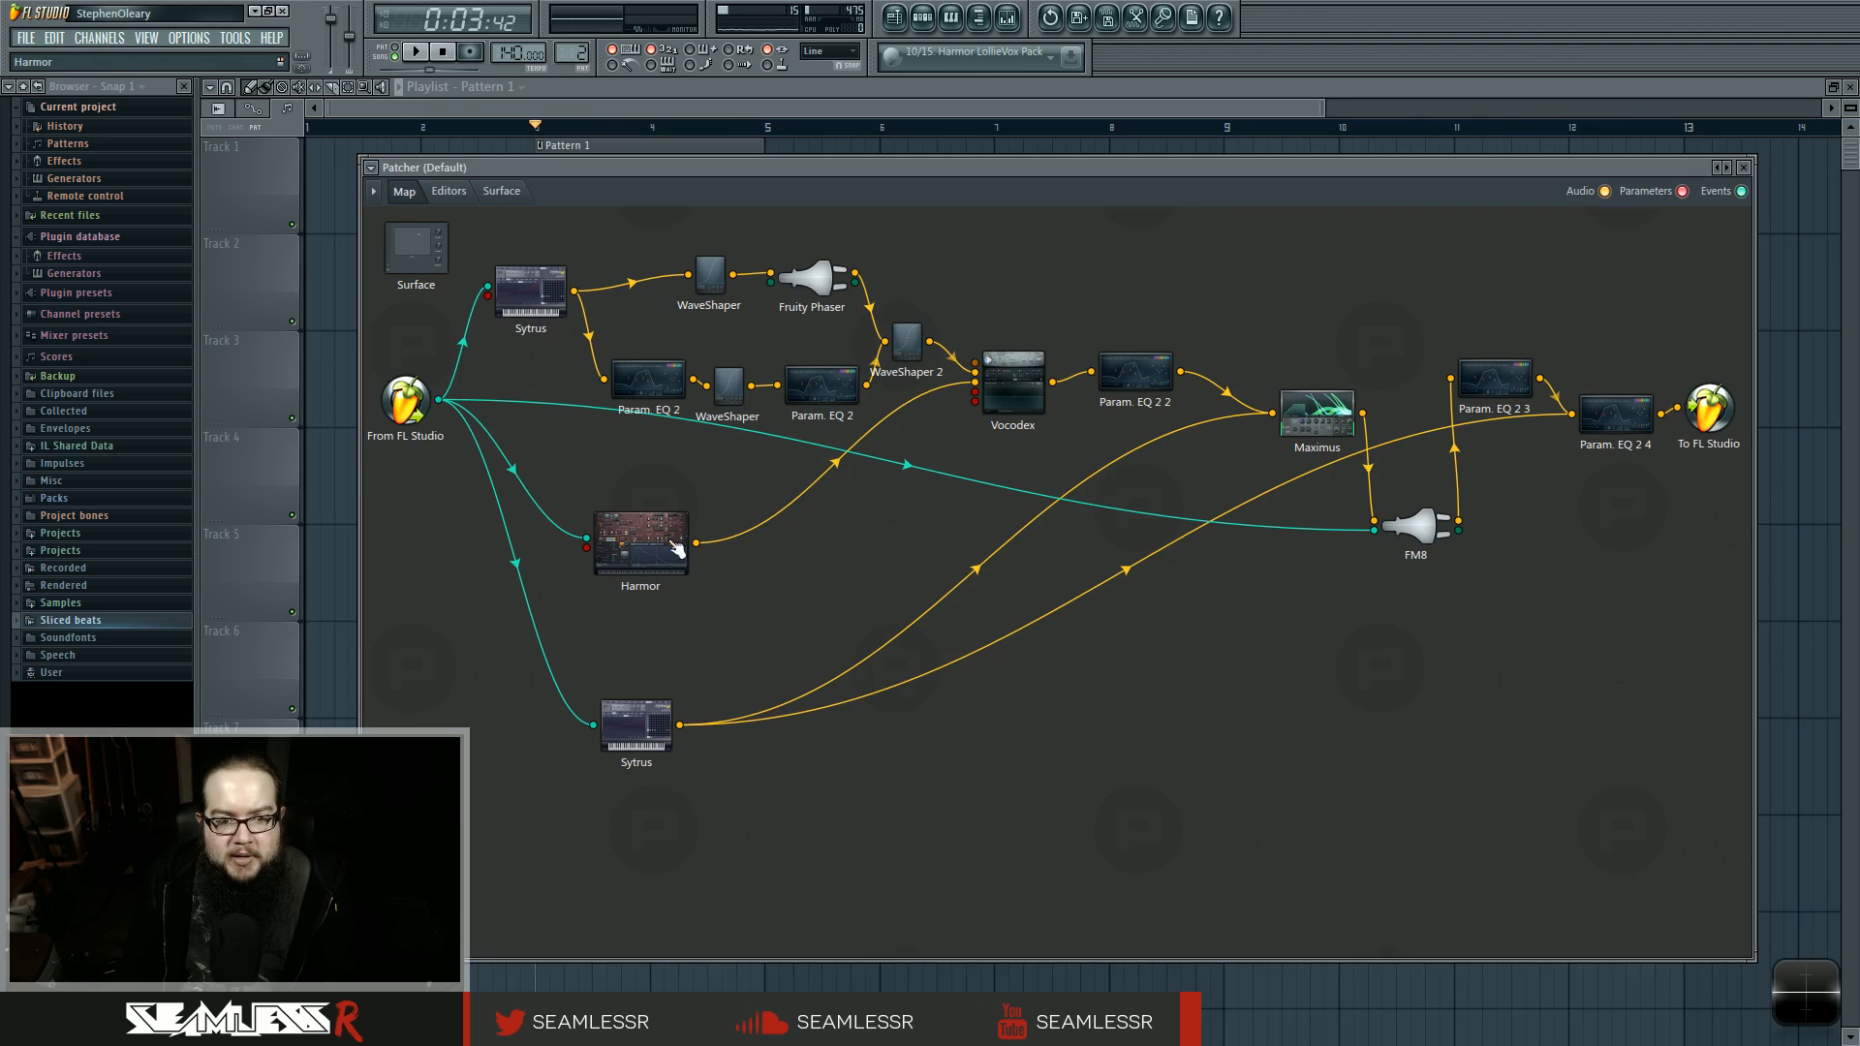
double_click(648, 519)
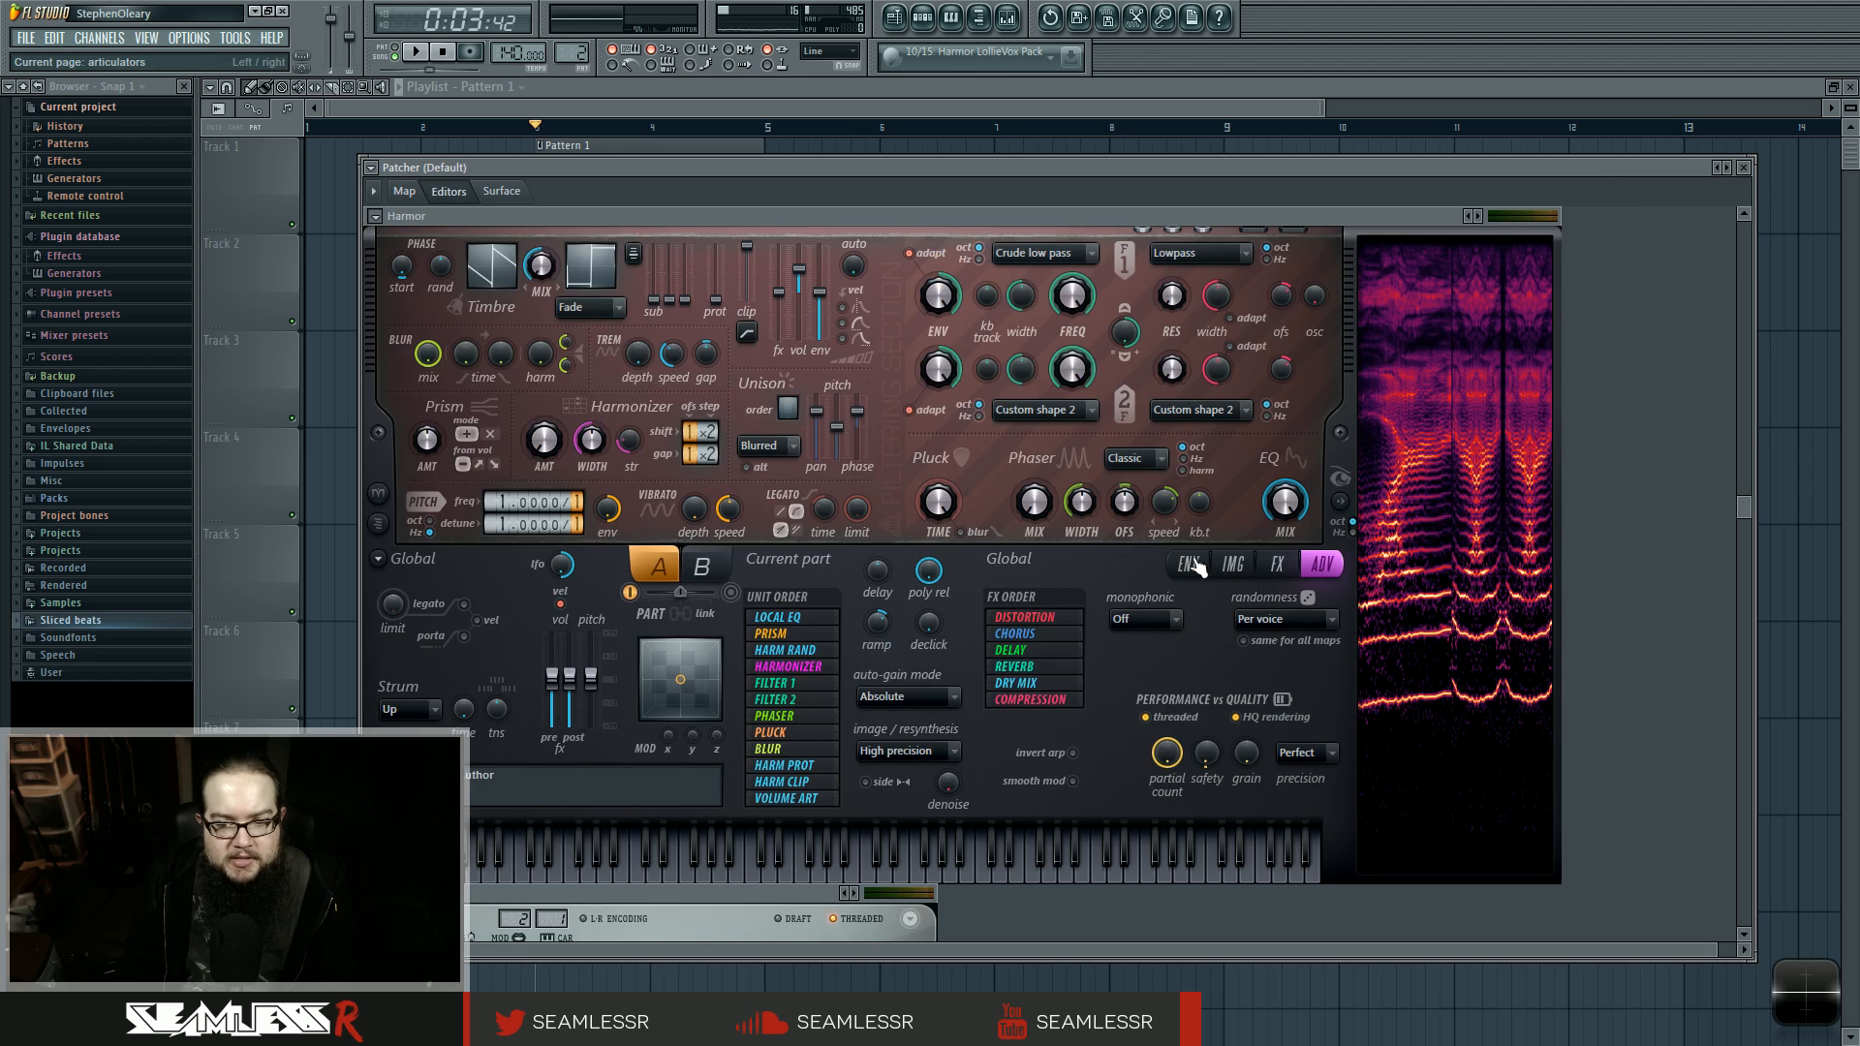
left_click(1196, 566)
left_click(1233, 569)
left_click(1192, 566)
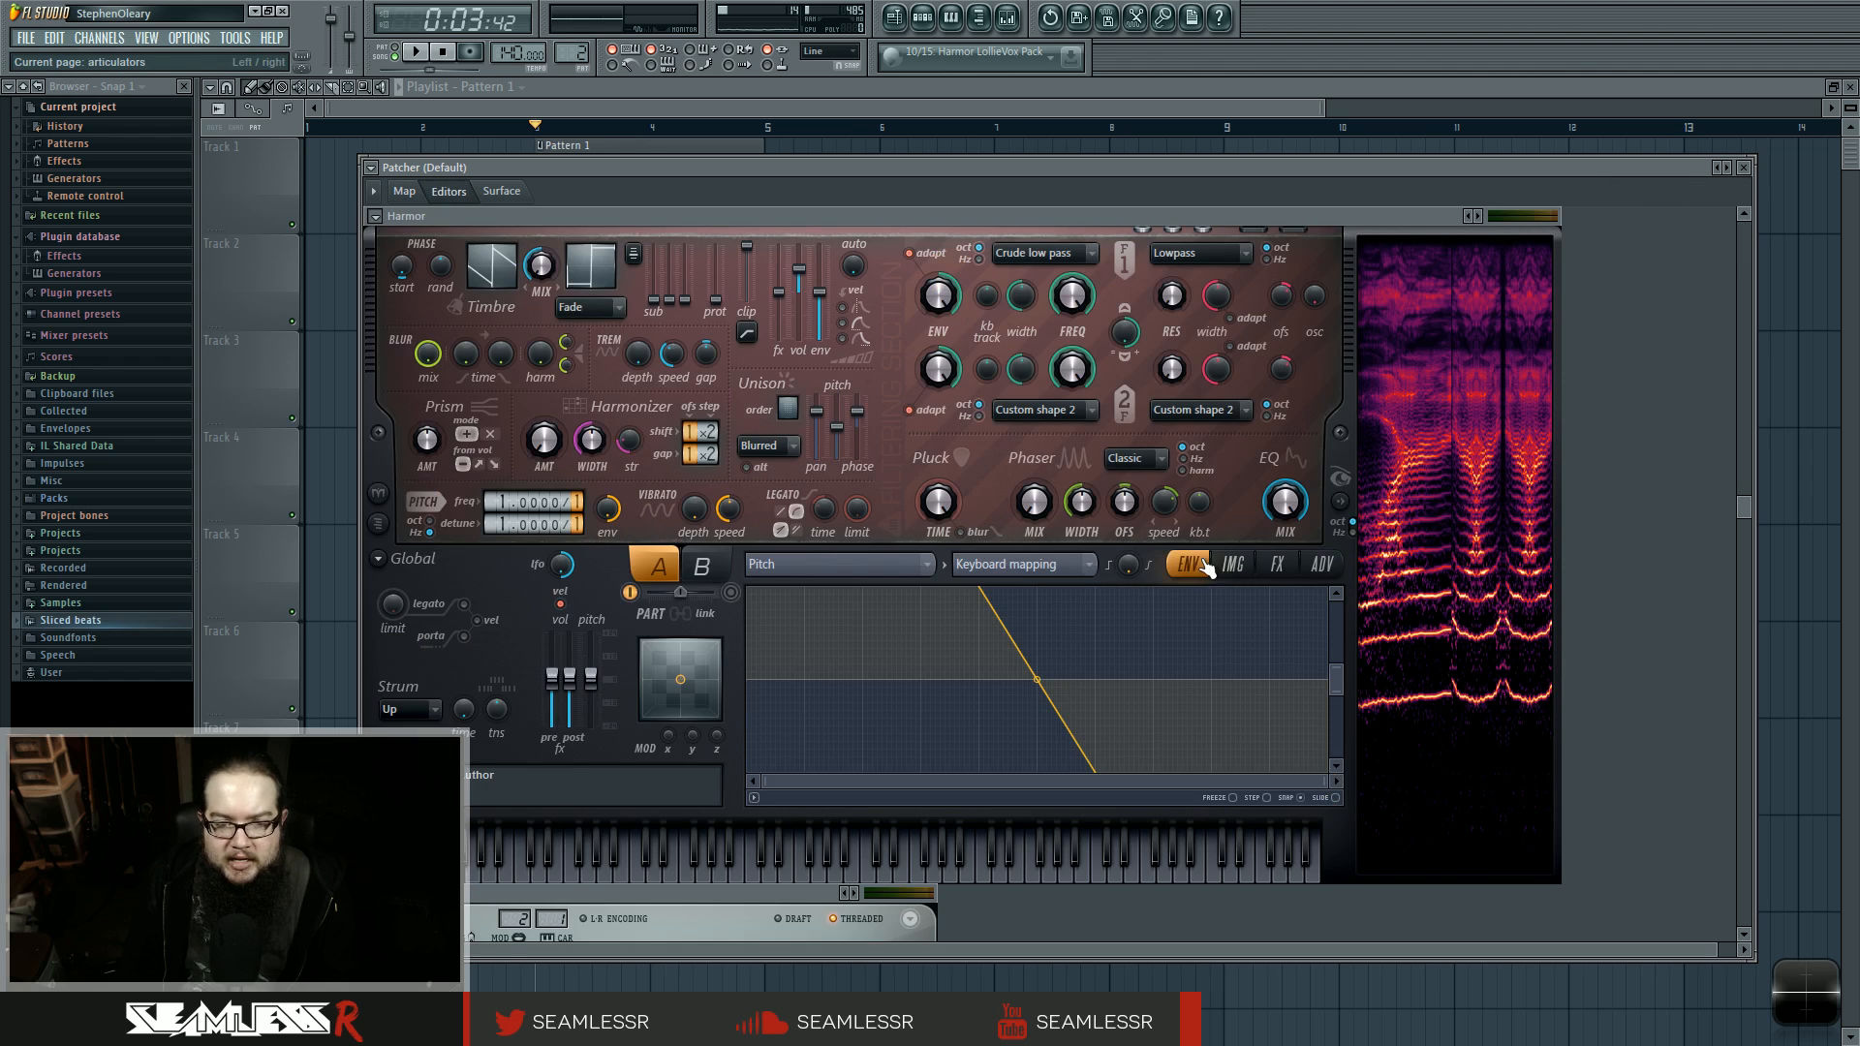
left_click(410, 192)
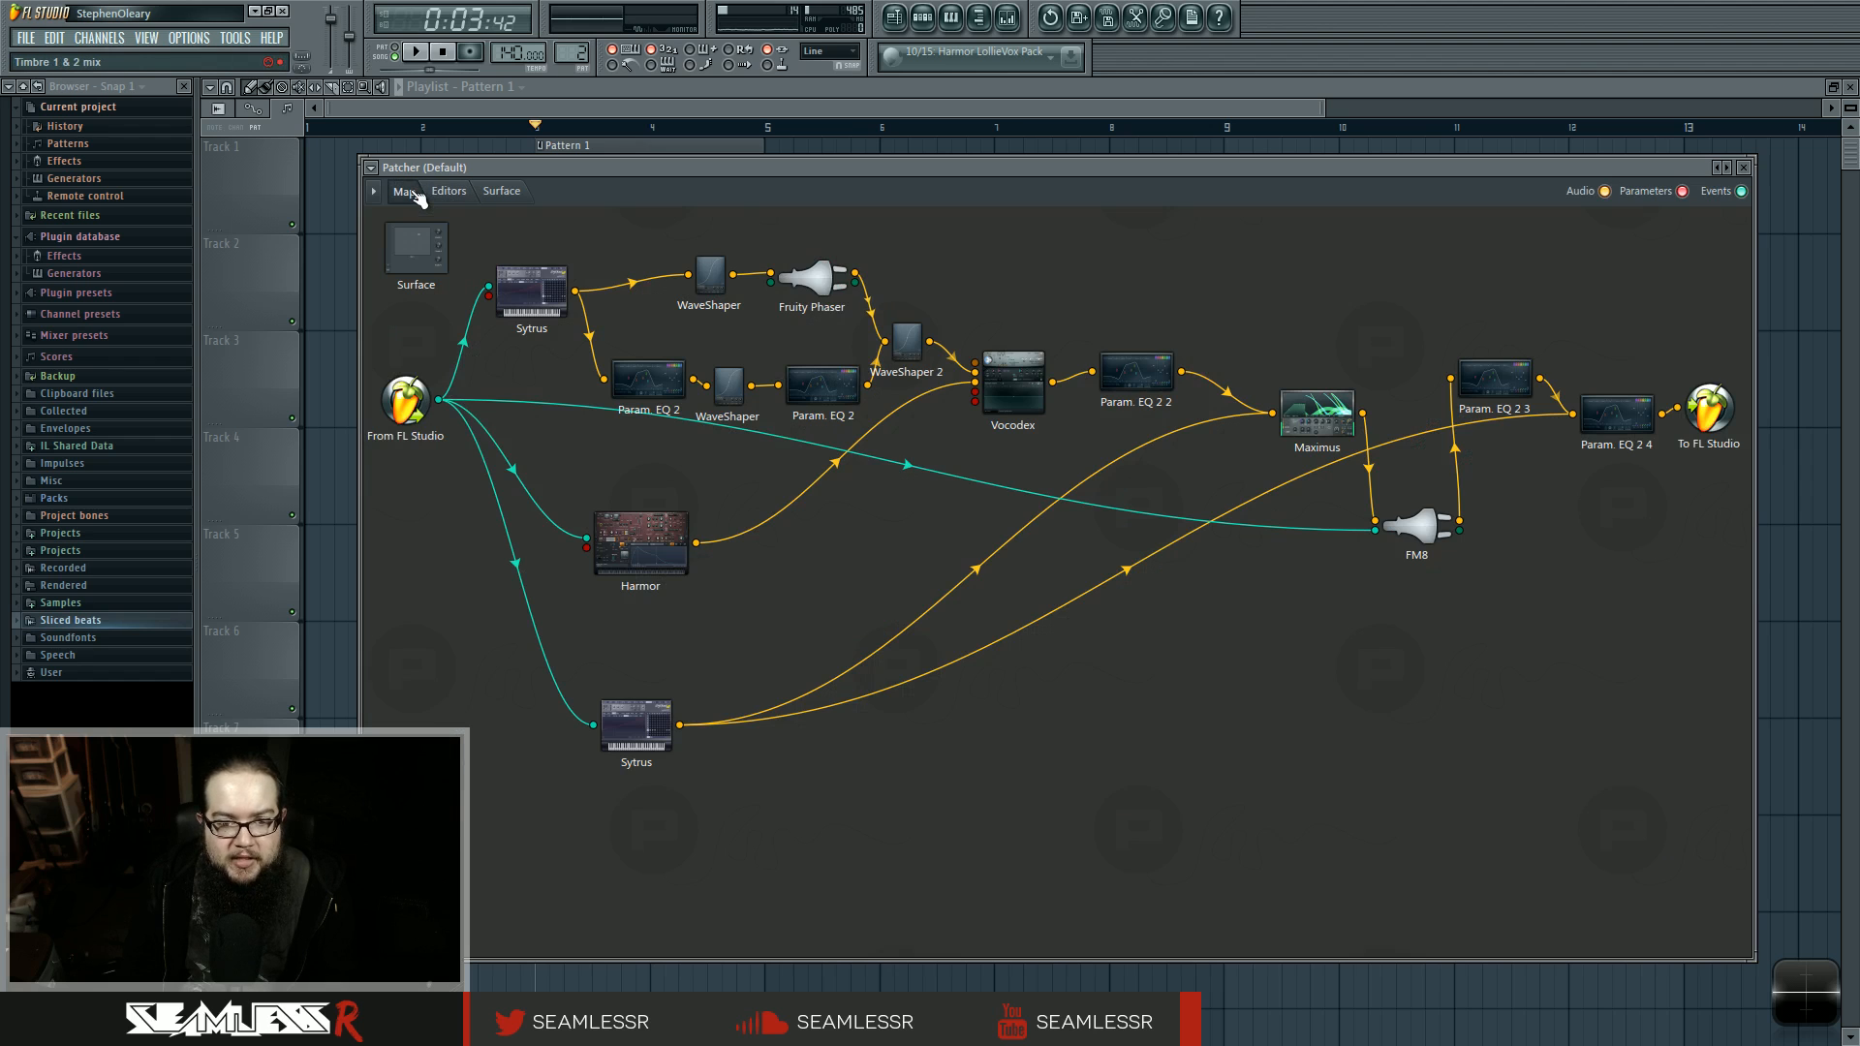
left_click(341, 298)
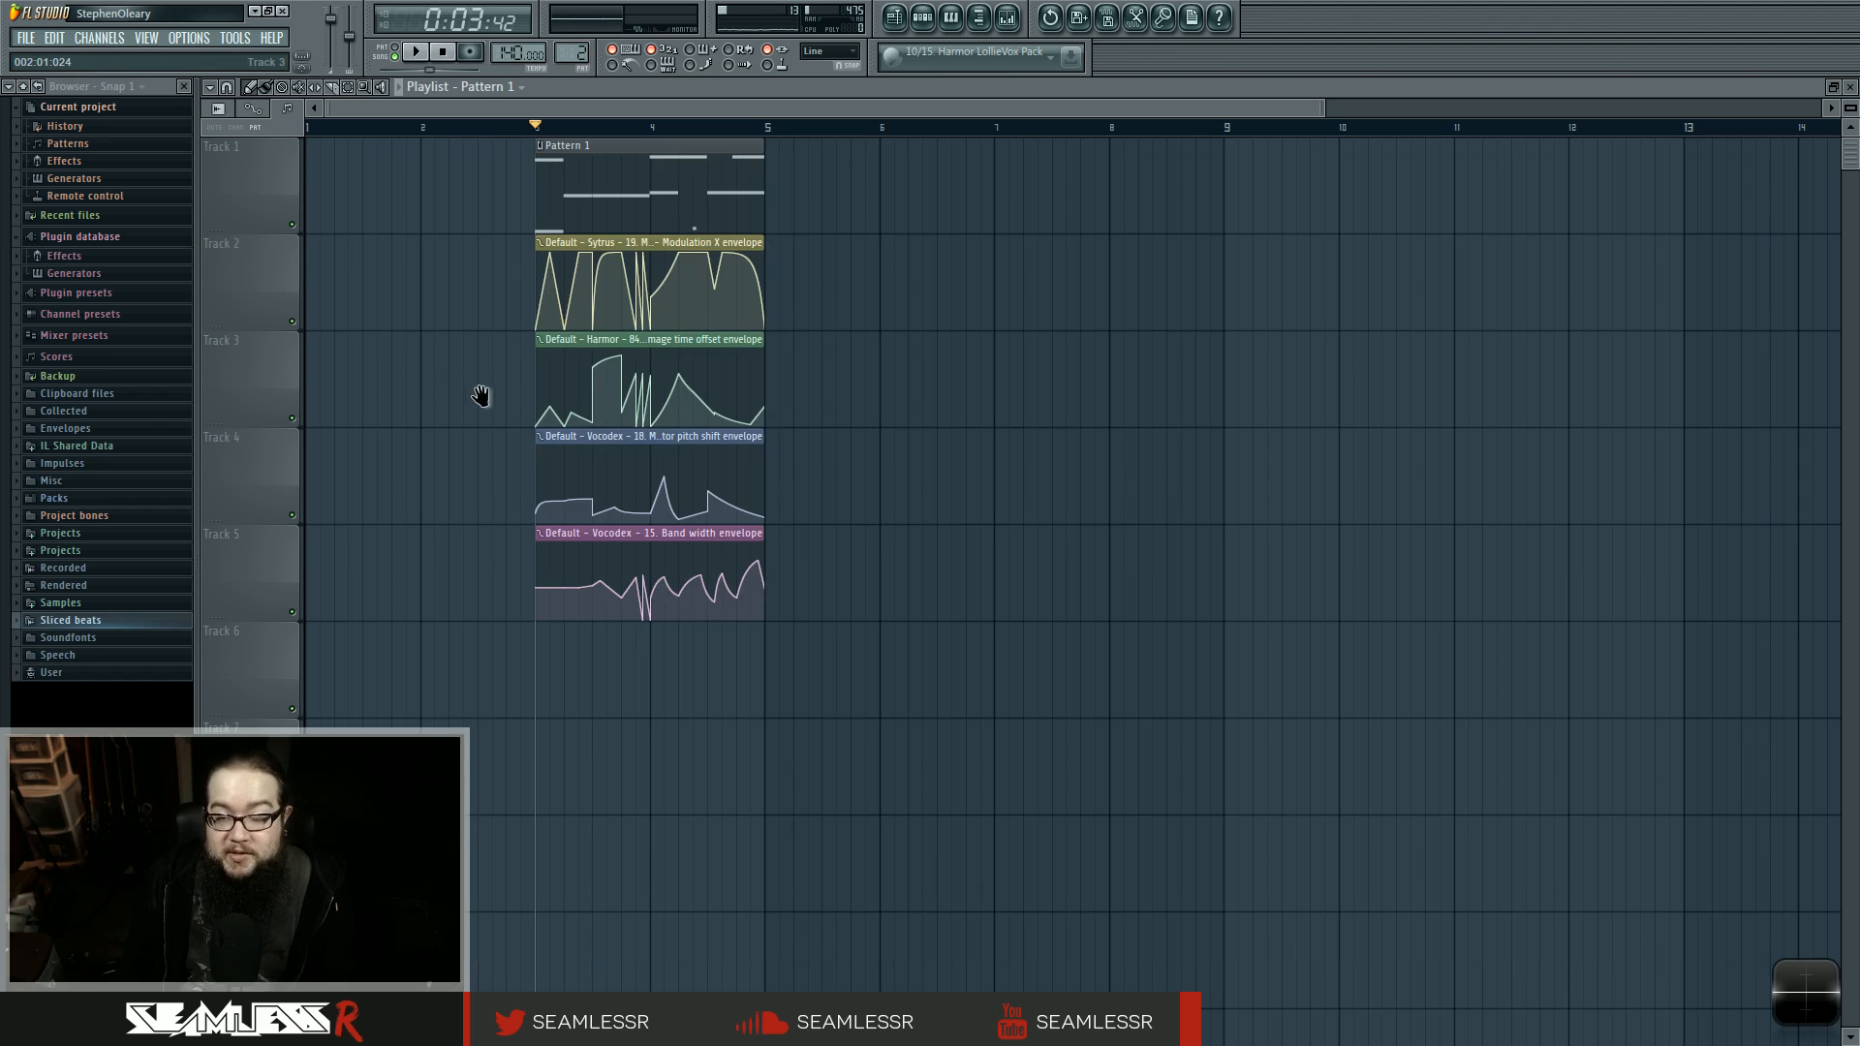